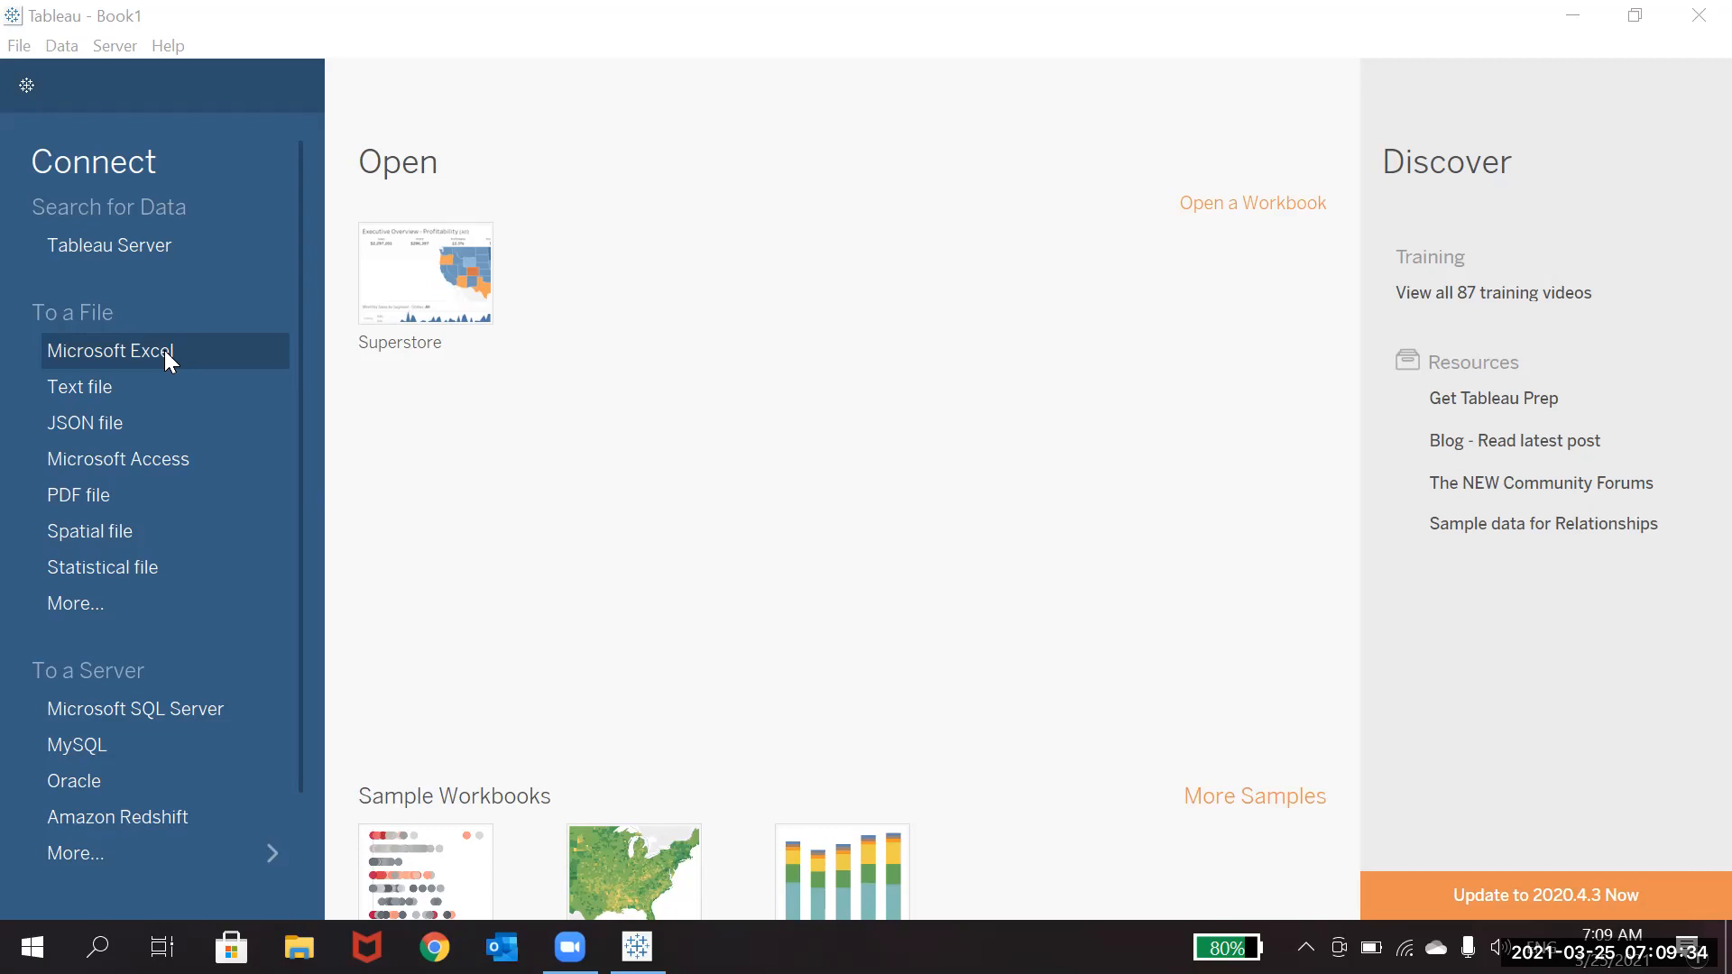
Connect to the Excel workbook Sample - Superstore in Documents, My Tableau Repository, Datasources, 2020.4, en_US-US.
{"action": "left_click", "coordinate": [164, 350]}
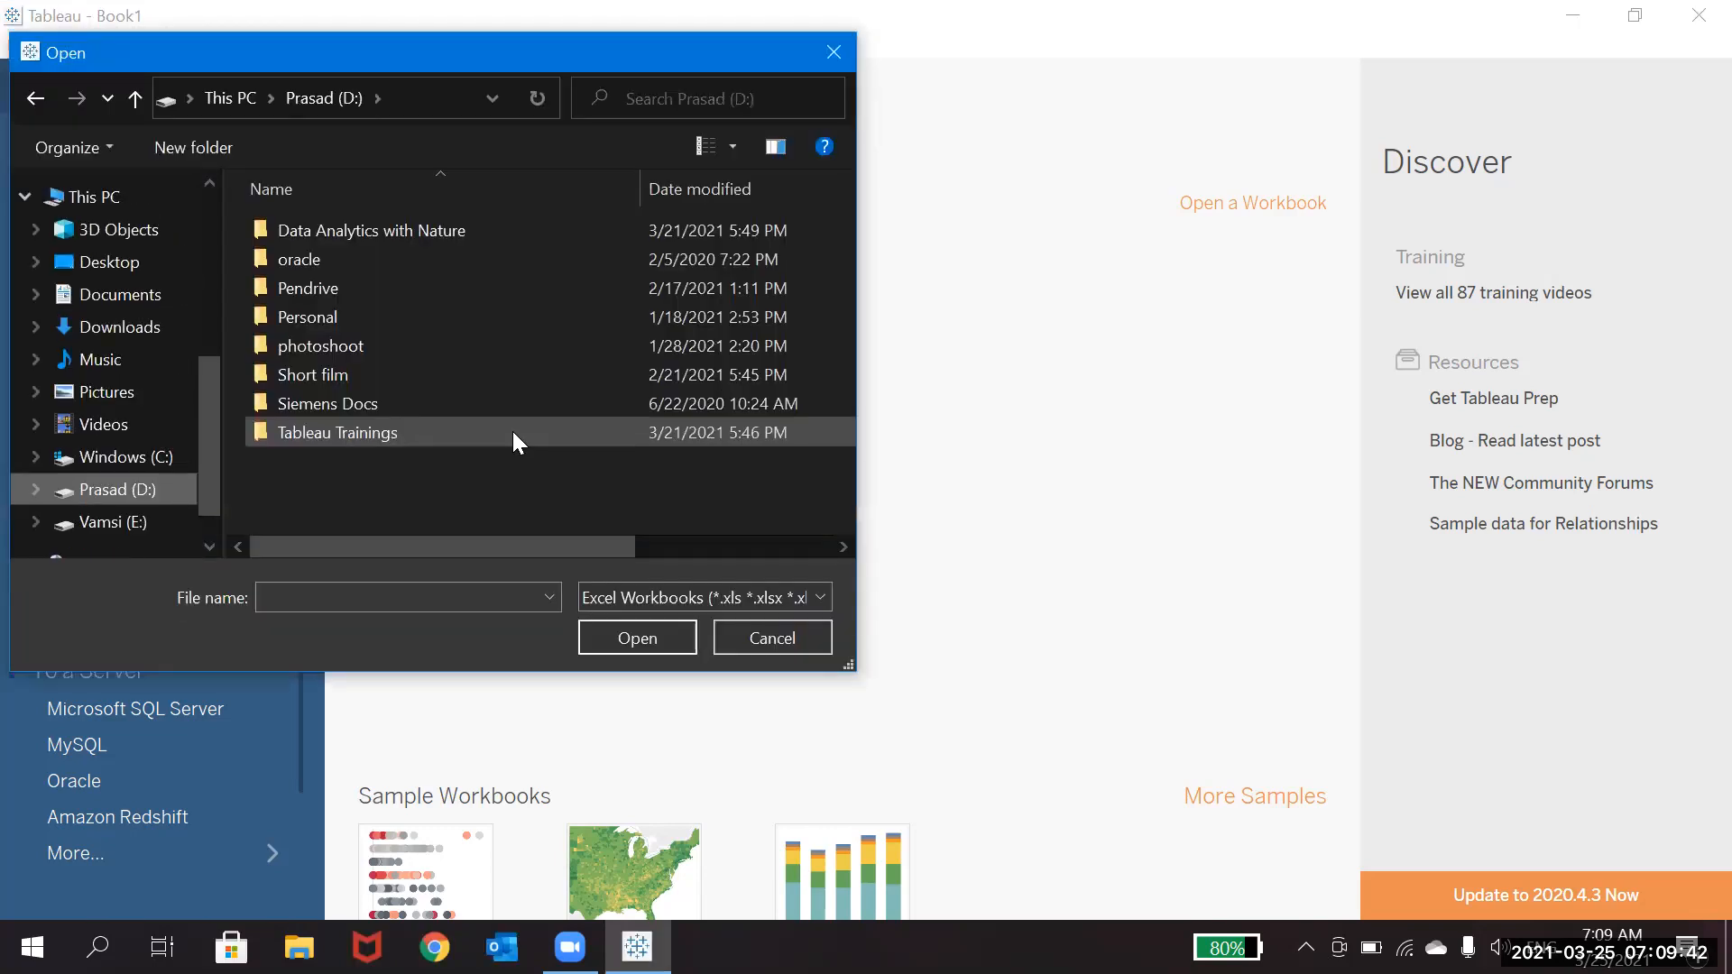
{"action": "left_click", "coordinate": [106, 302]}
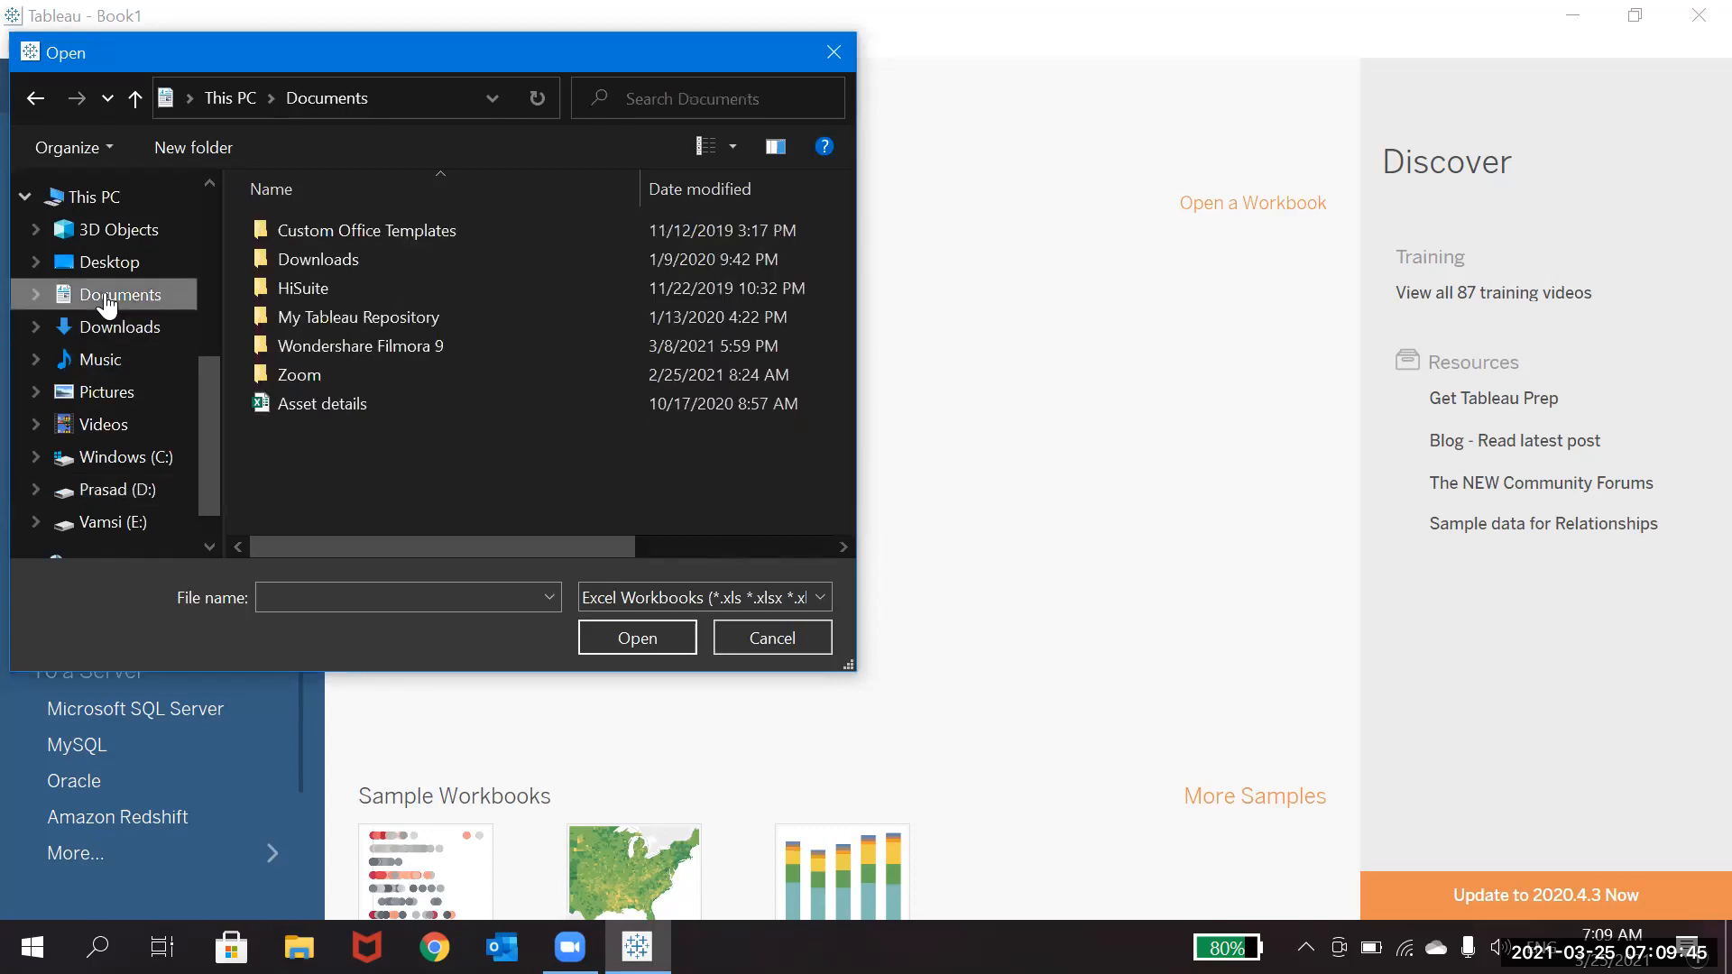
{"action": "double_click", "coordinate": [424, 313]}
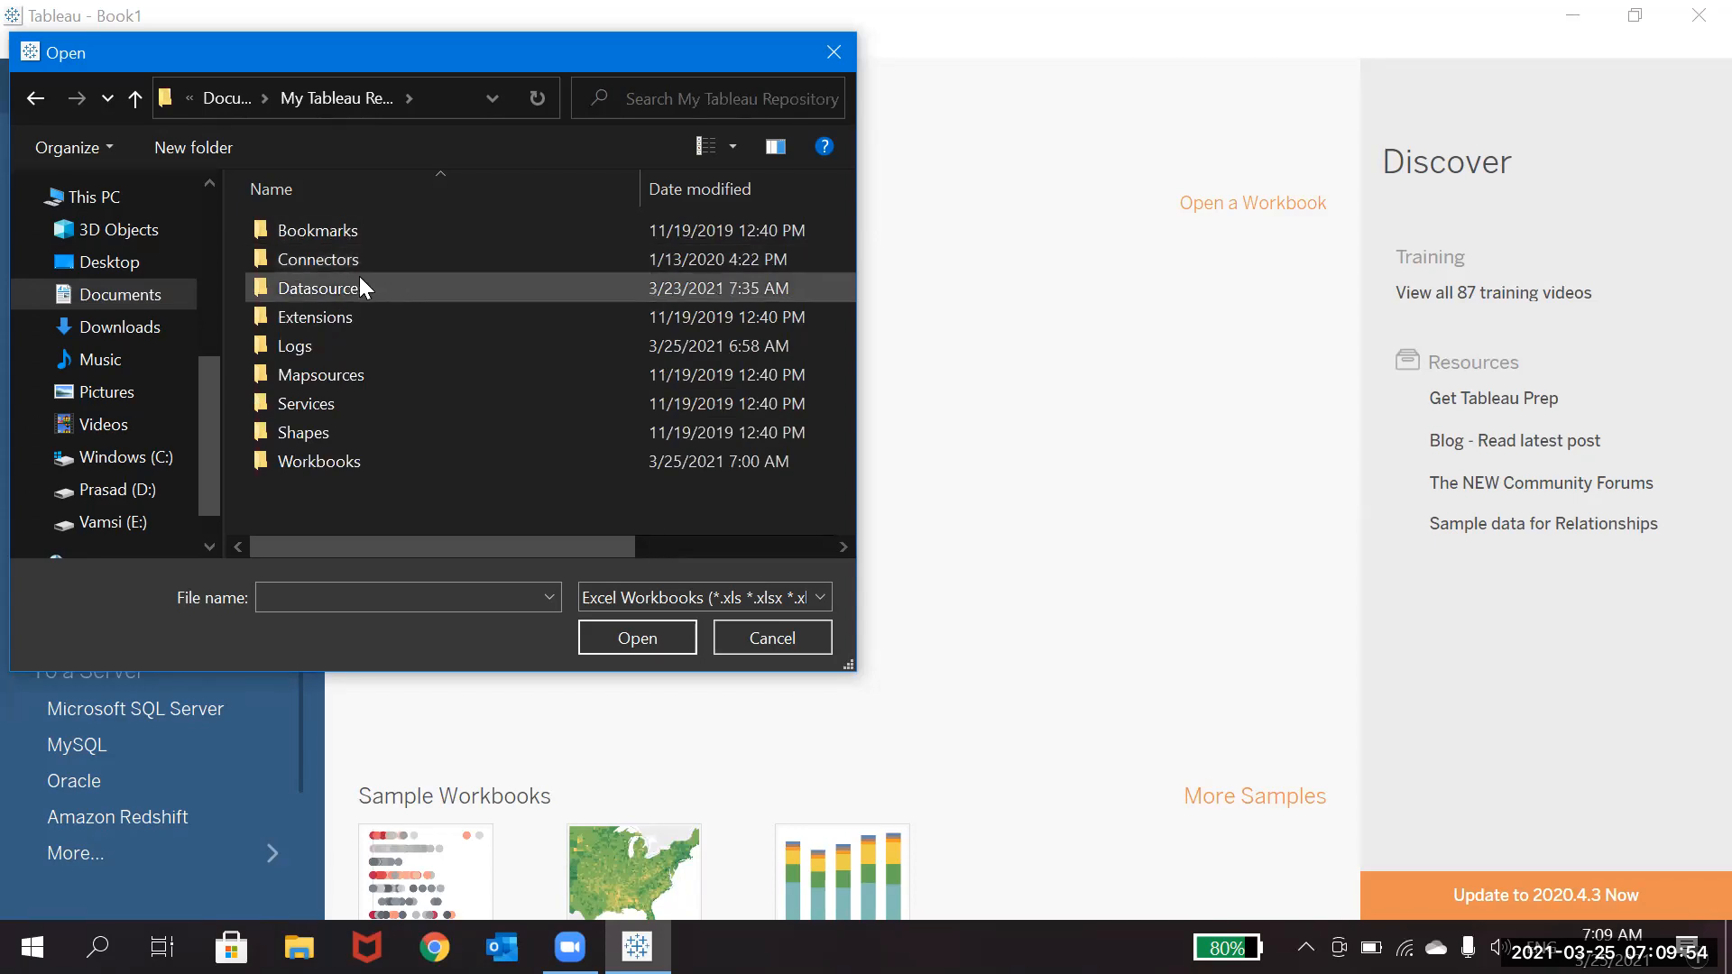
{"action": "double_click", "coordinate": [314, 285]}
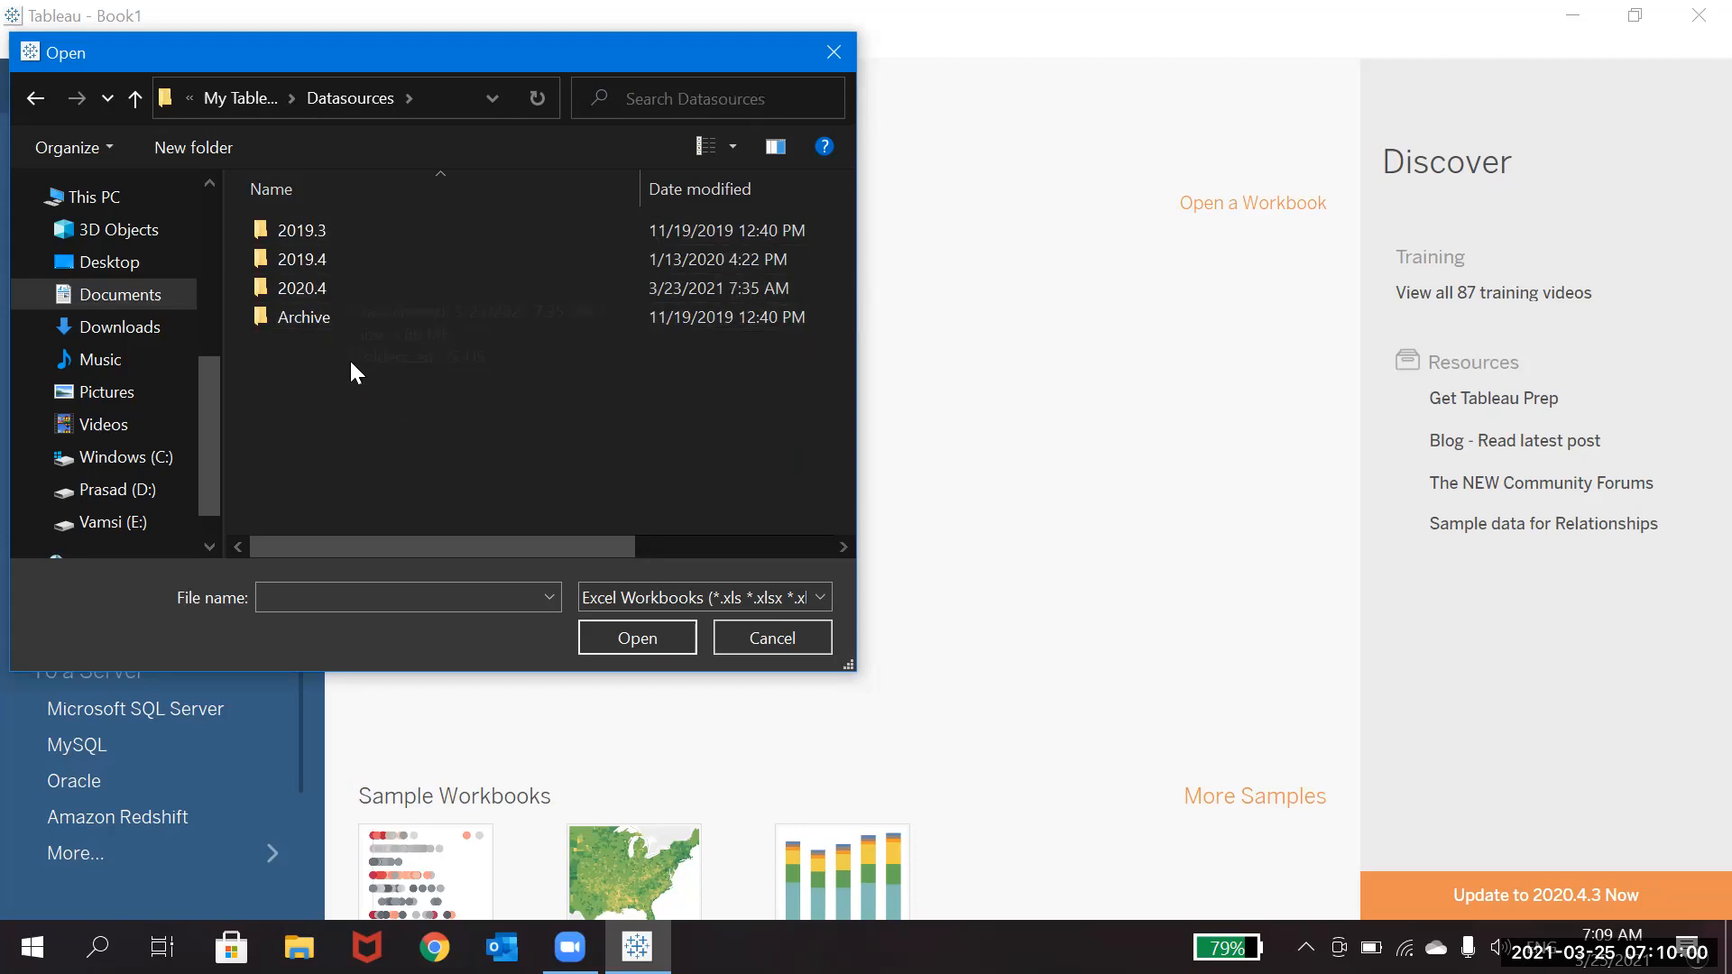
{"action": "mouse_move", "coordinate": [346, 290]}
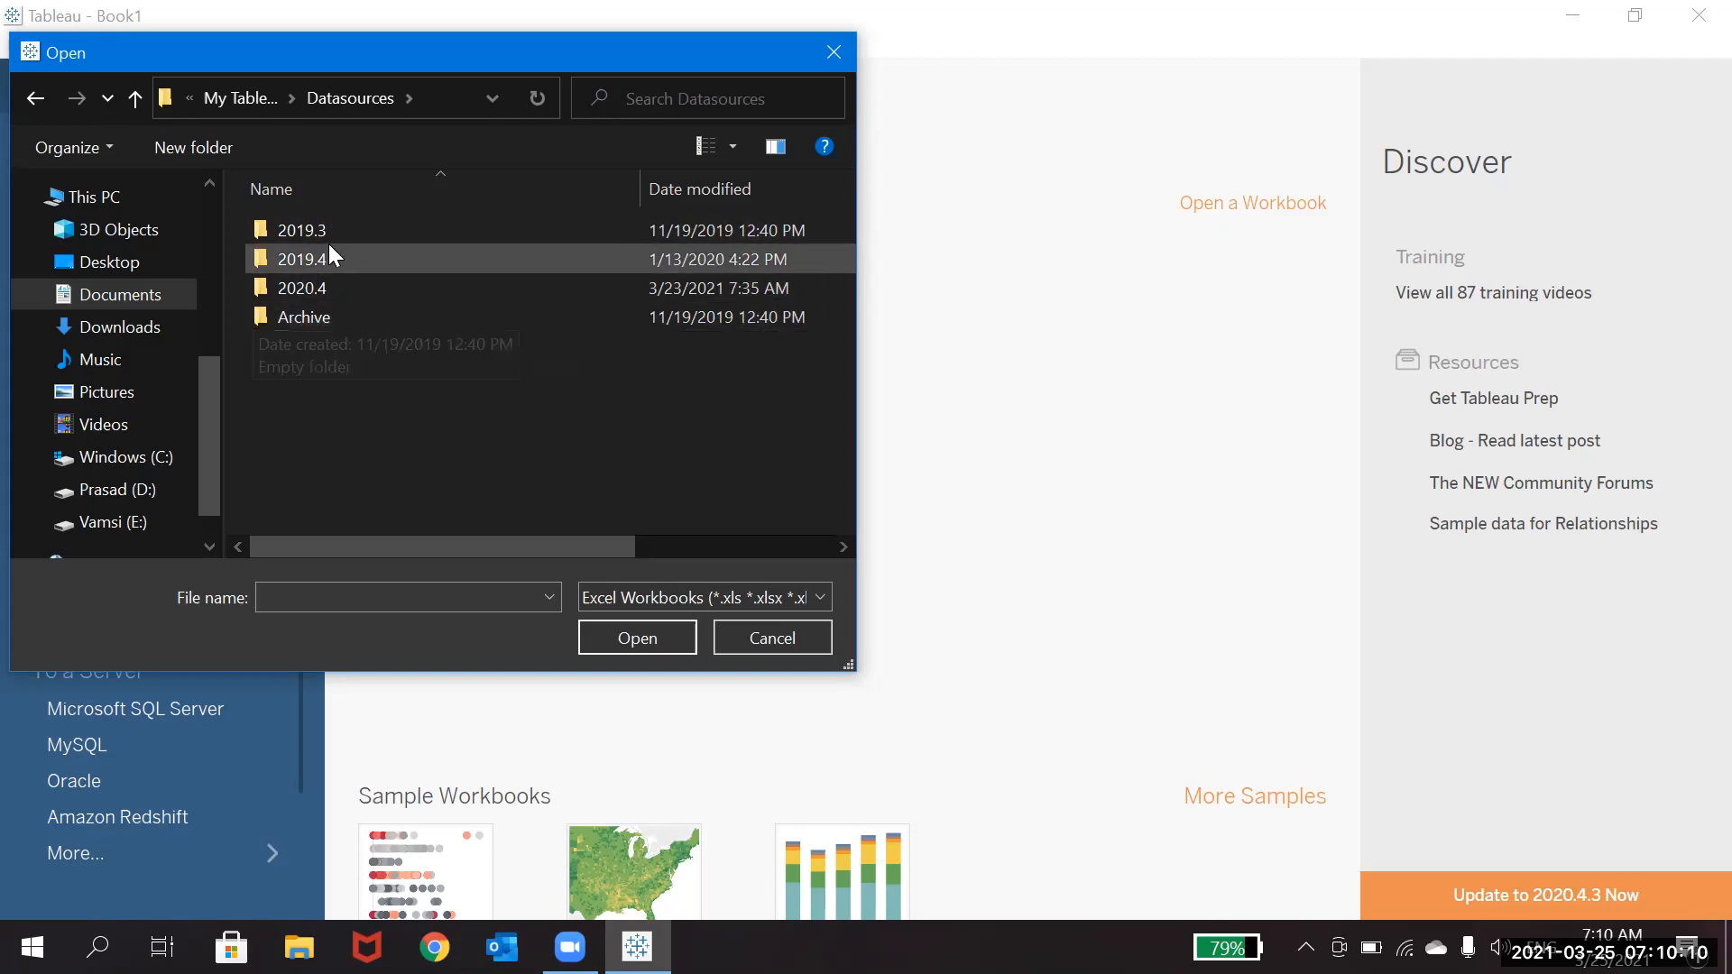
{"action": "double_click", "coordinate": [322, 291]}
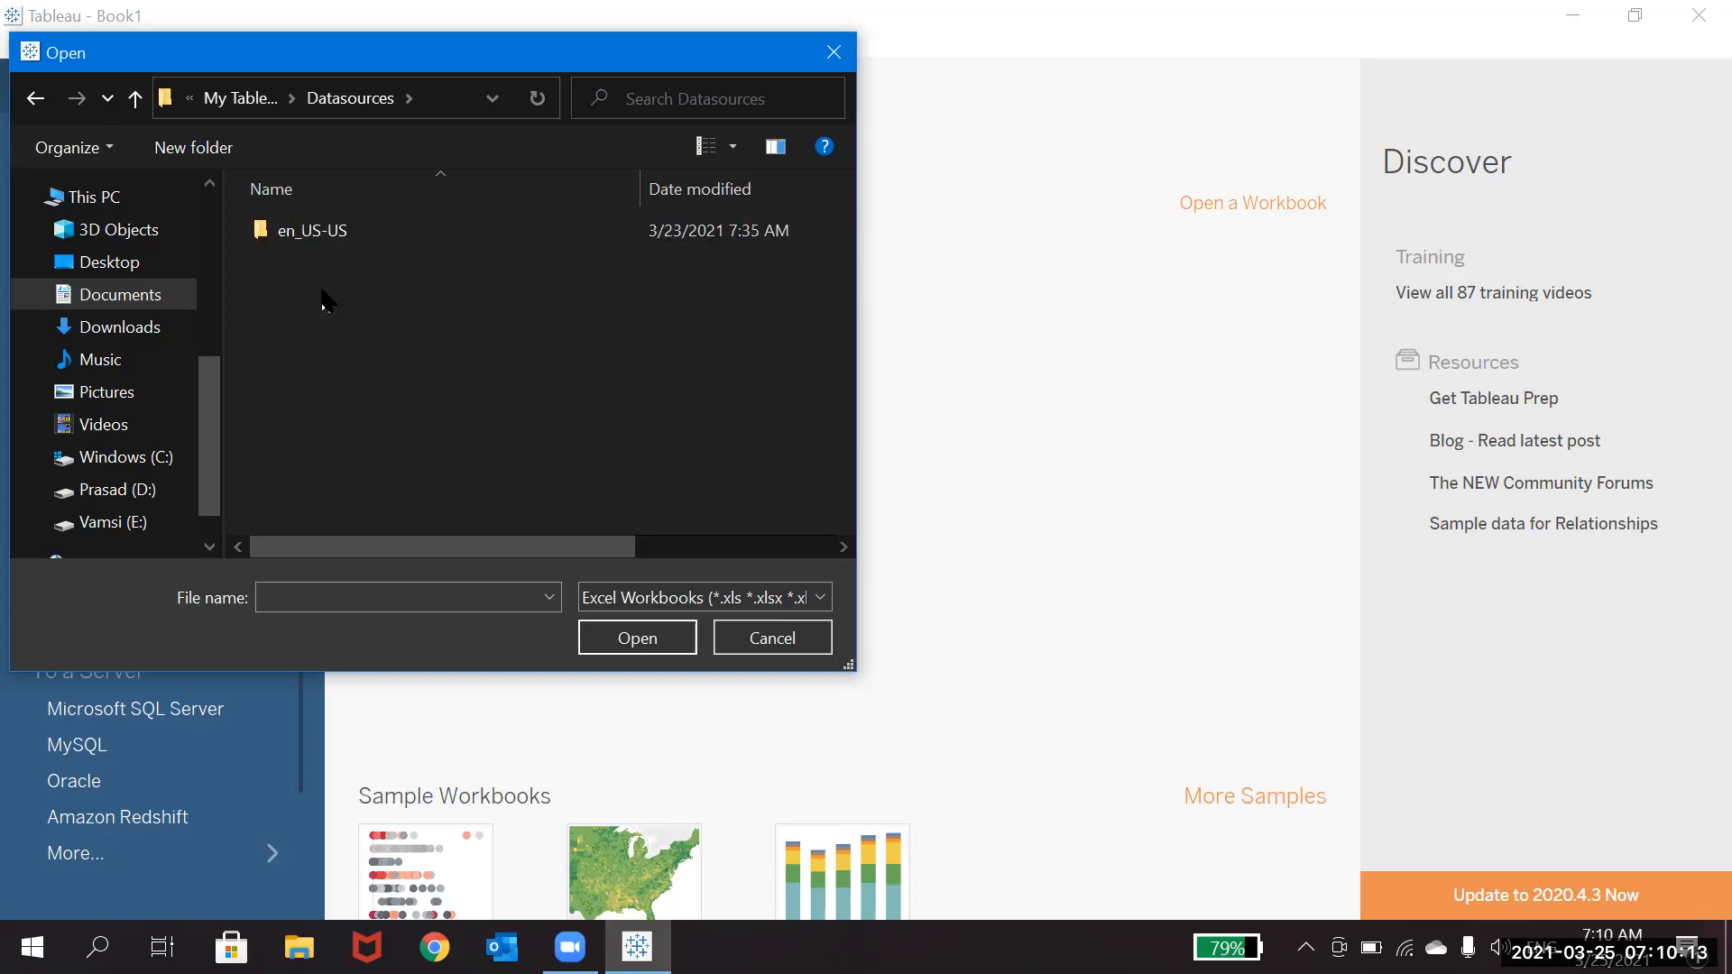
{"action": "double_click", "coordinate": [343, 228]}
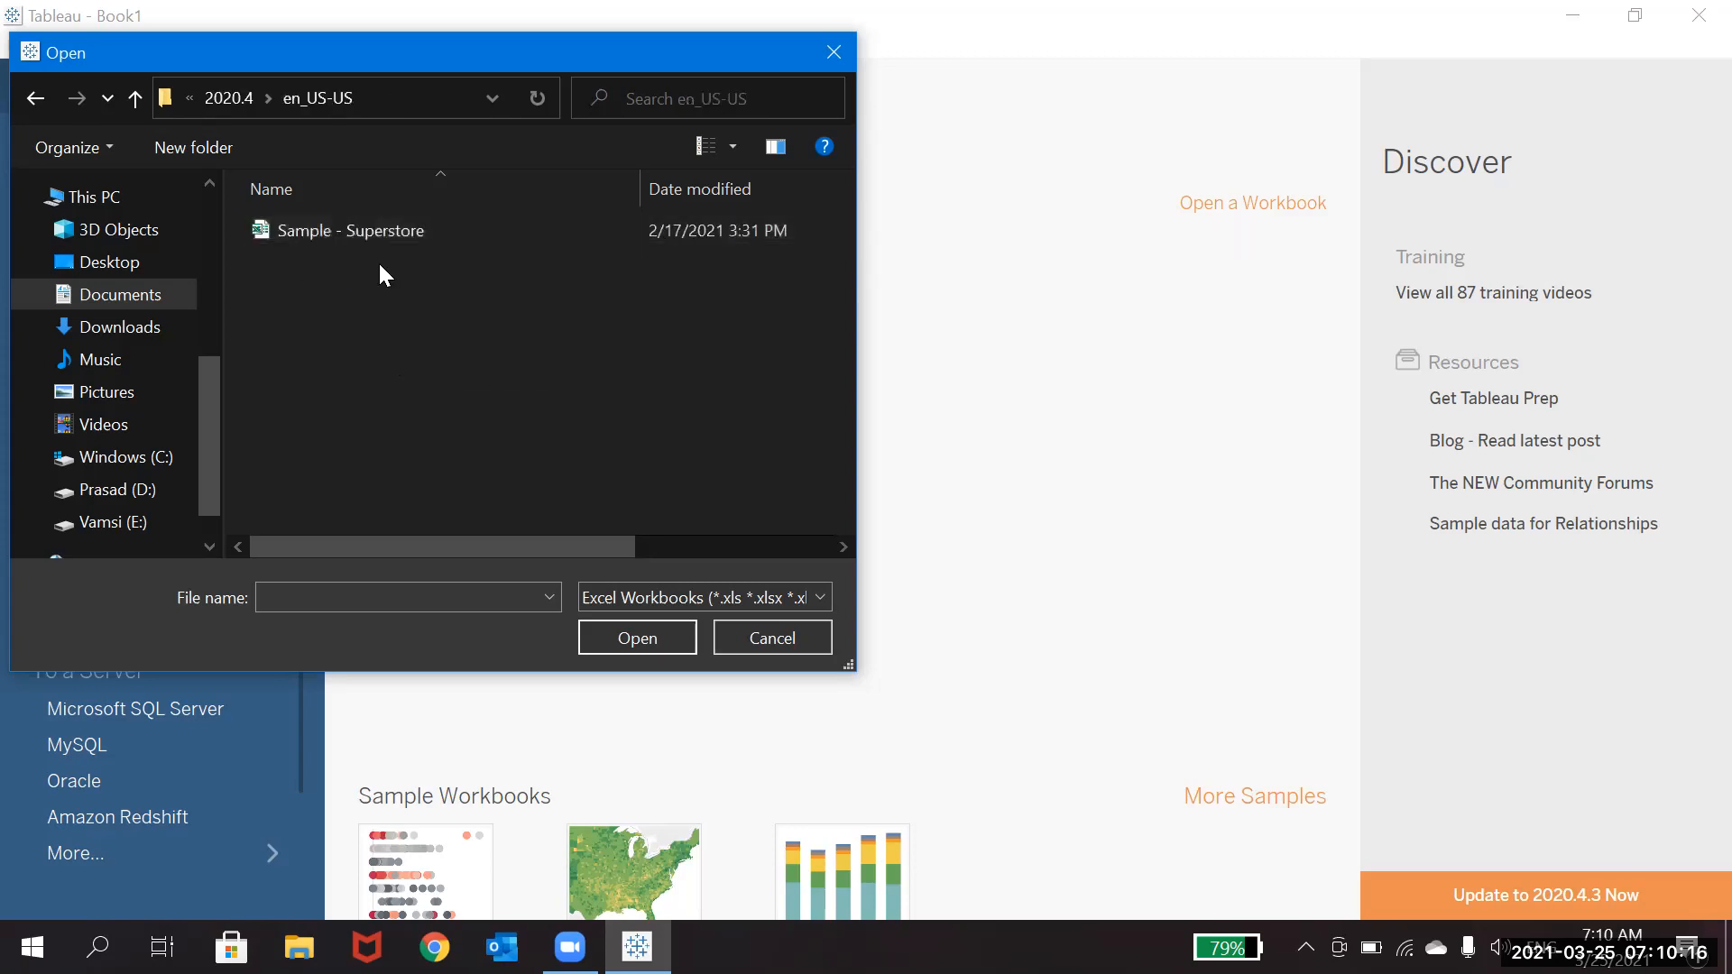
{"action": "left_click", "coordinate": [333, 235]}
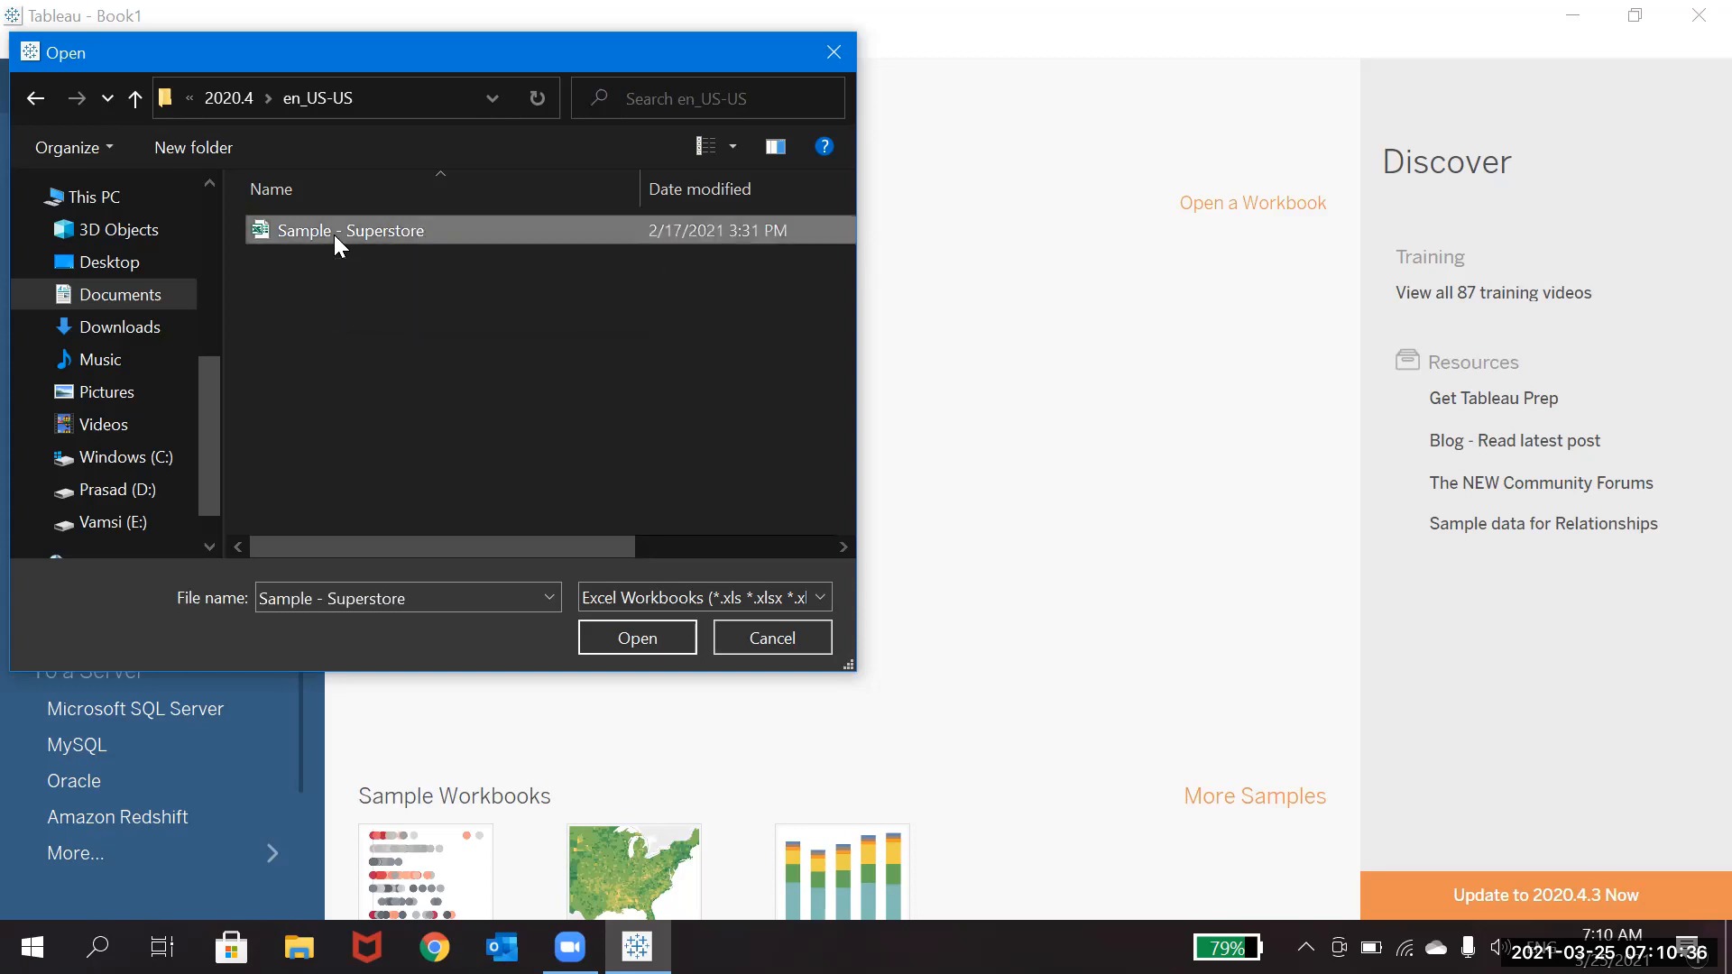
{"action": "left_click", "coordinate": [643, 638]}
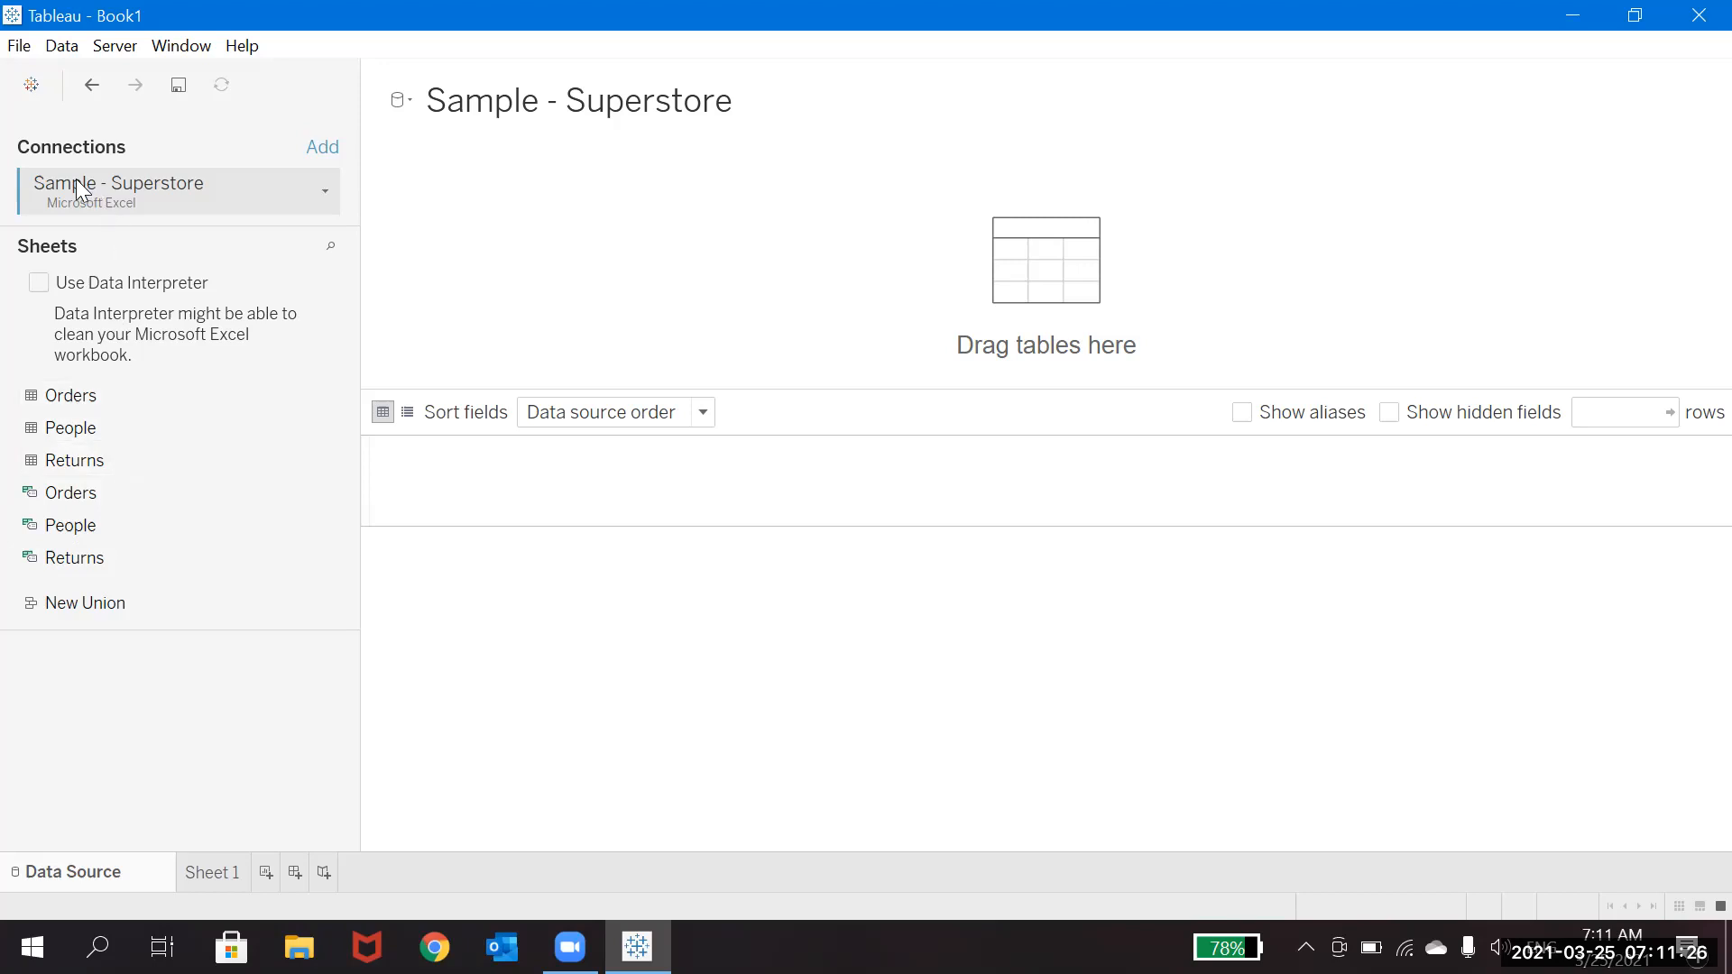
Add the Orders sheet to the data source canvas.
{"action": "left_click", "coordinate": [127, 388]}
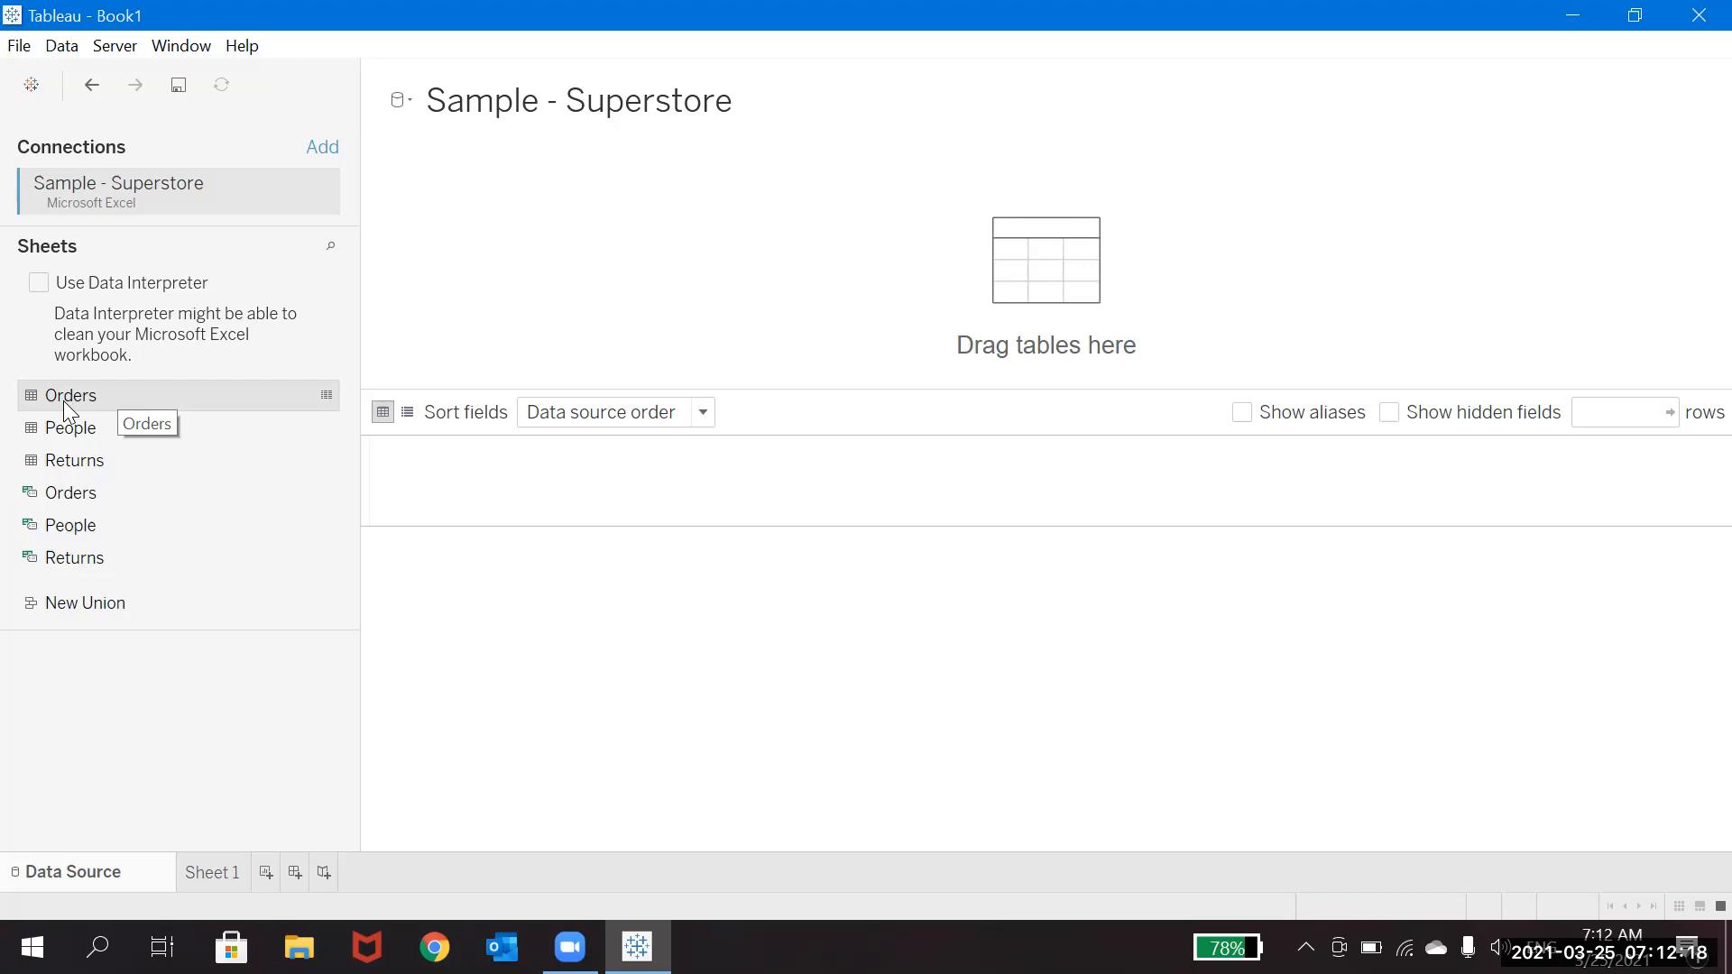
{"action": "left_click_drag", "start_coordinate": [63, 400], "coordinate": [701, 258]}
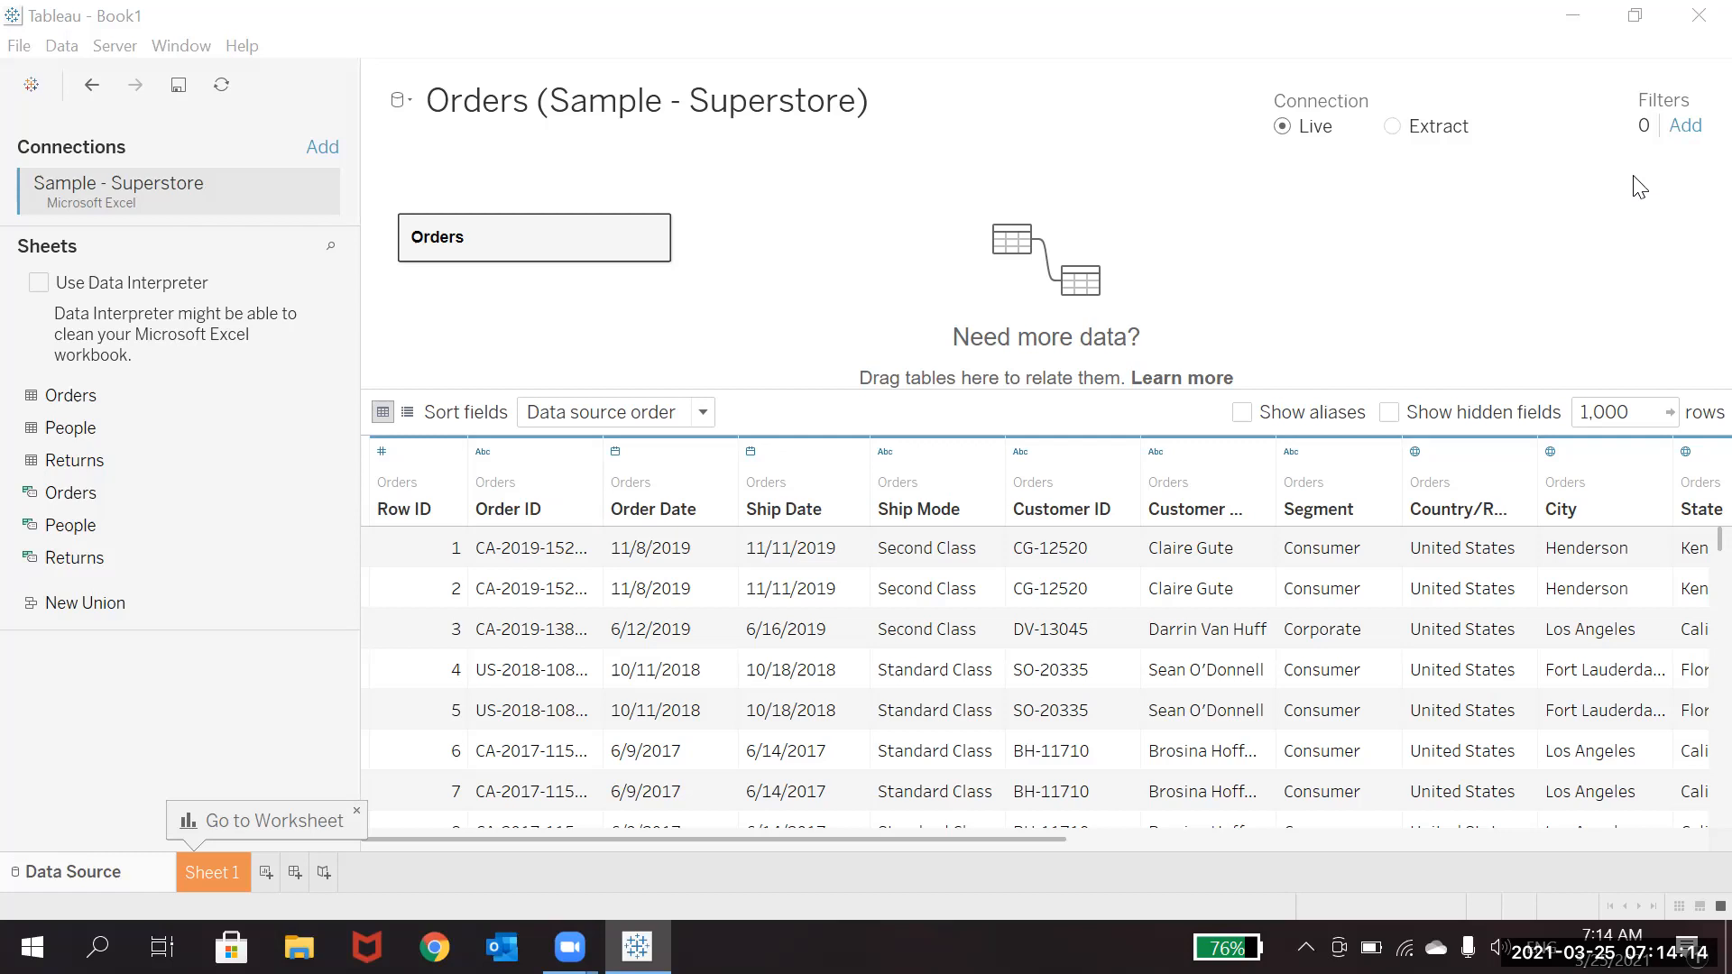
Try out a data source filter that keeps only 2020 for the year of Order Date, and discard it.
{"action": "left_click", "coordinate": [1683, 129]}
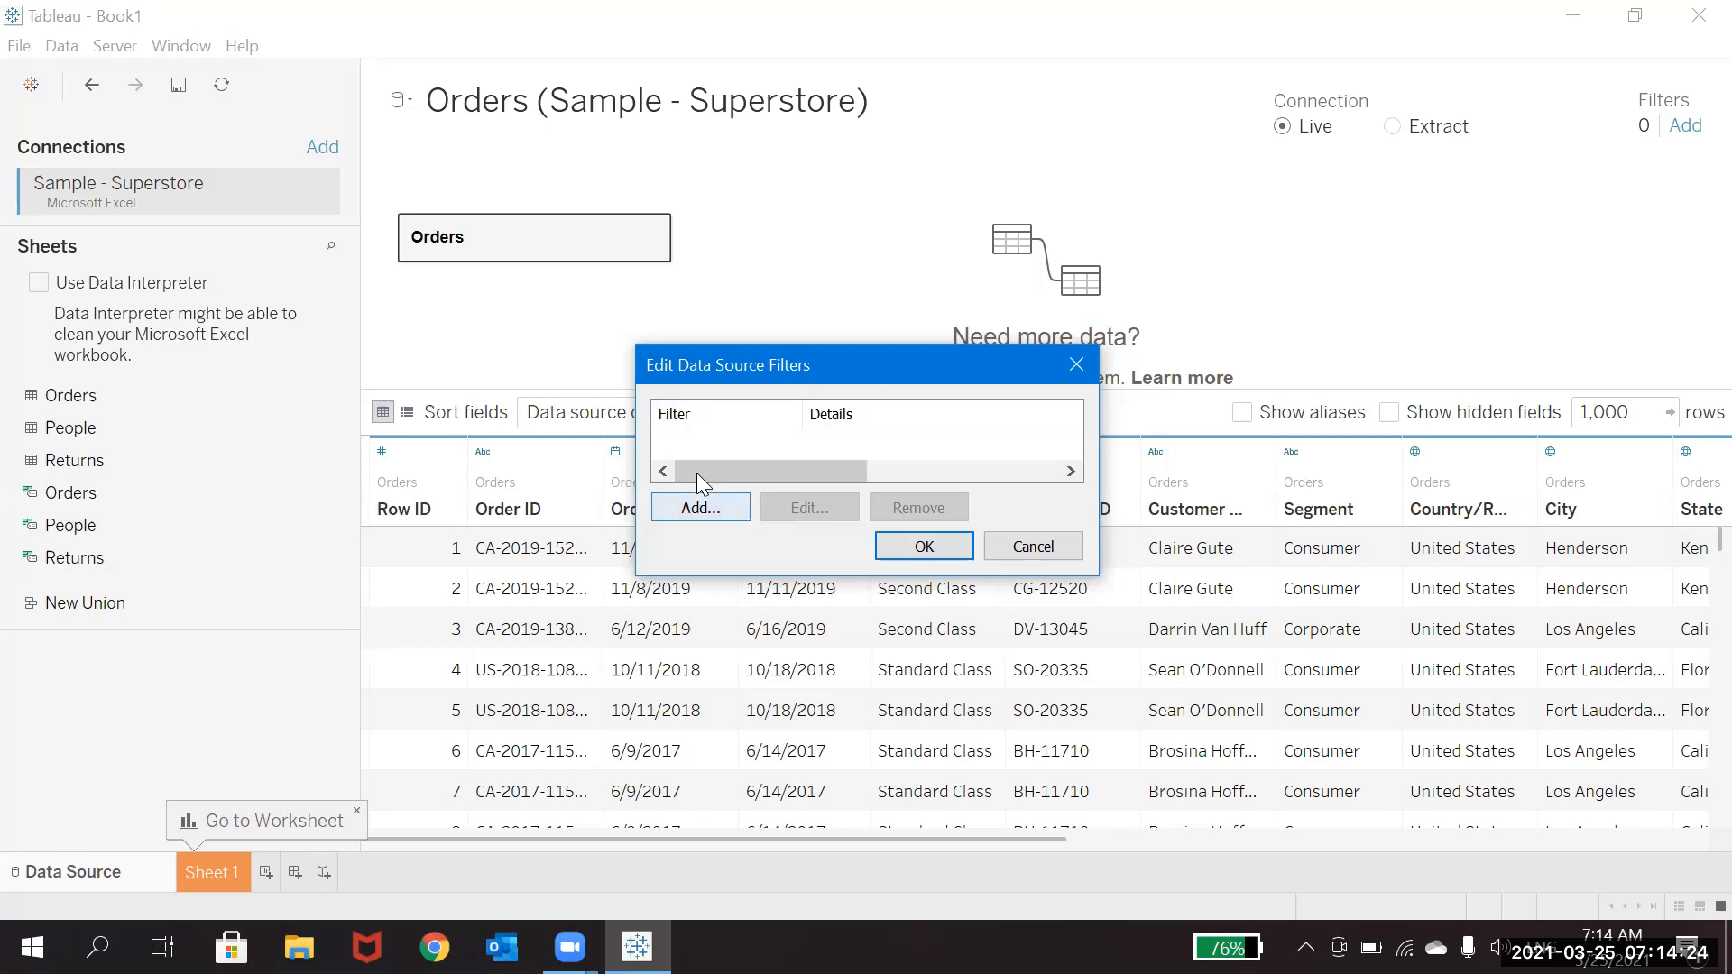
{"action": "left_click", "coordinate": [706, 510]}
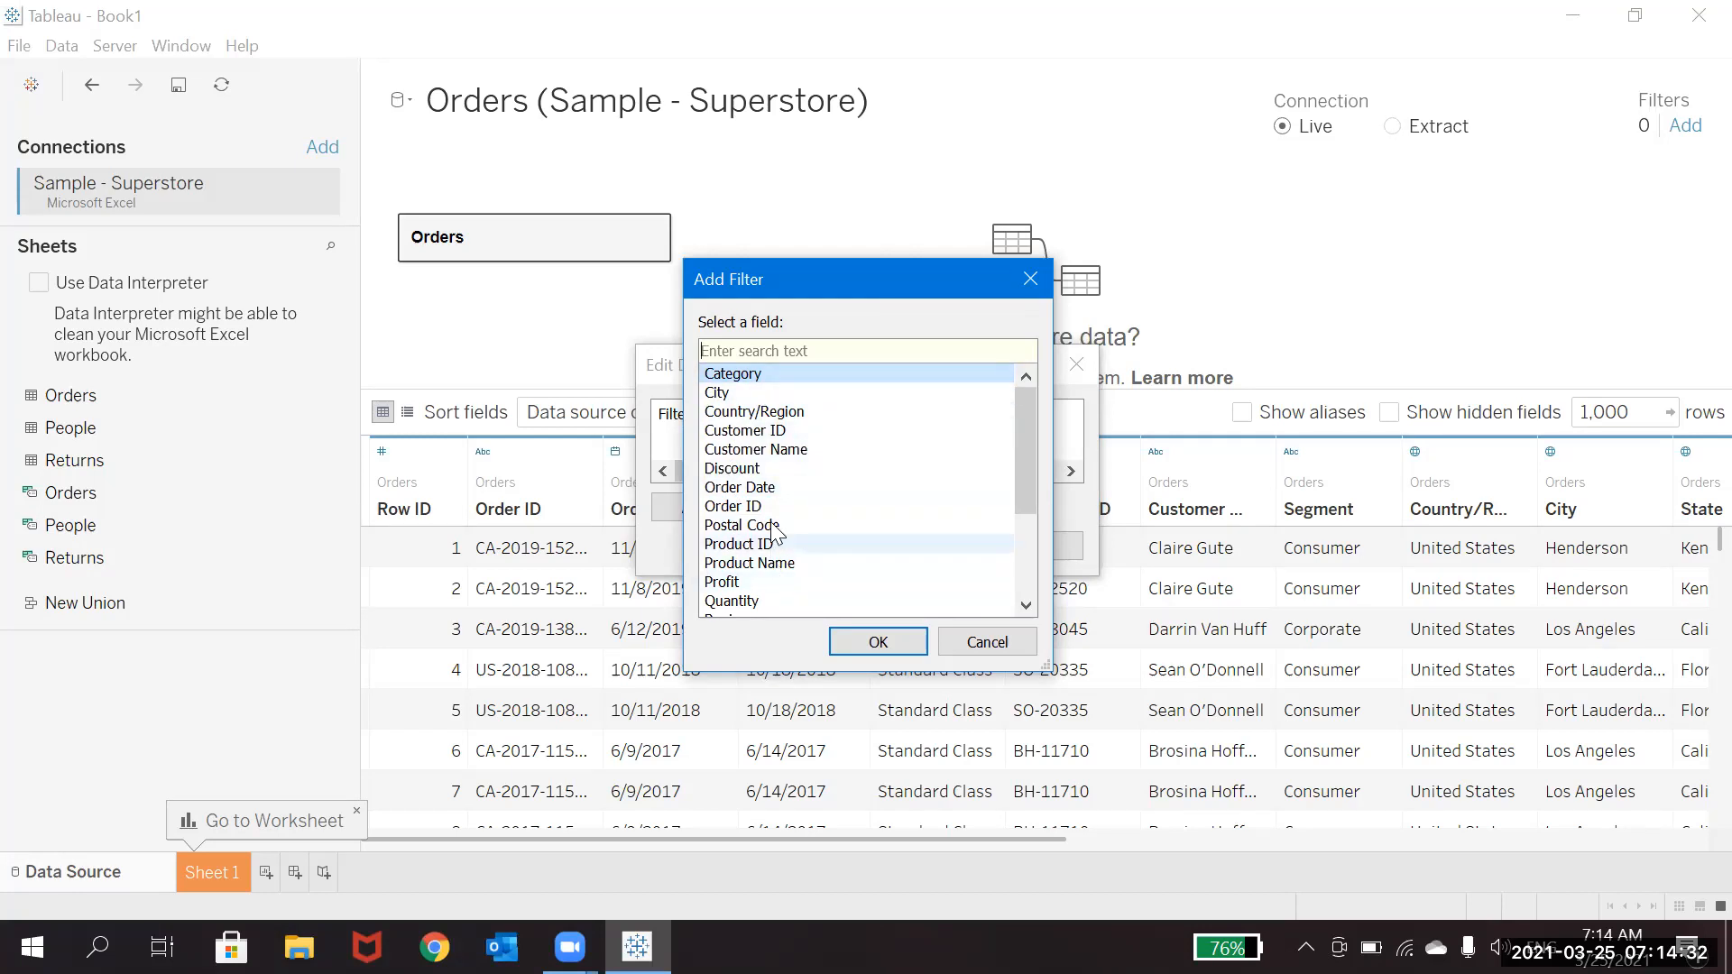
{"action": "left_click", "coordinate": [828, 487]}
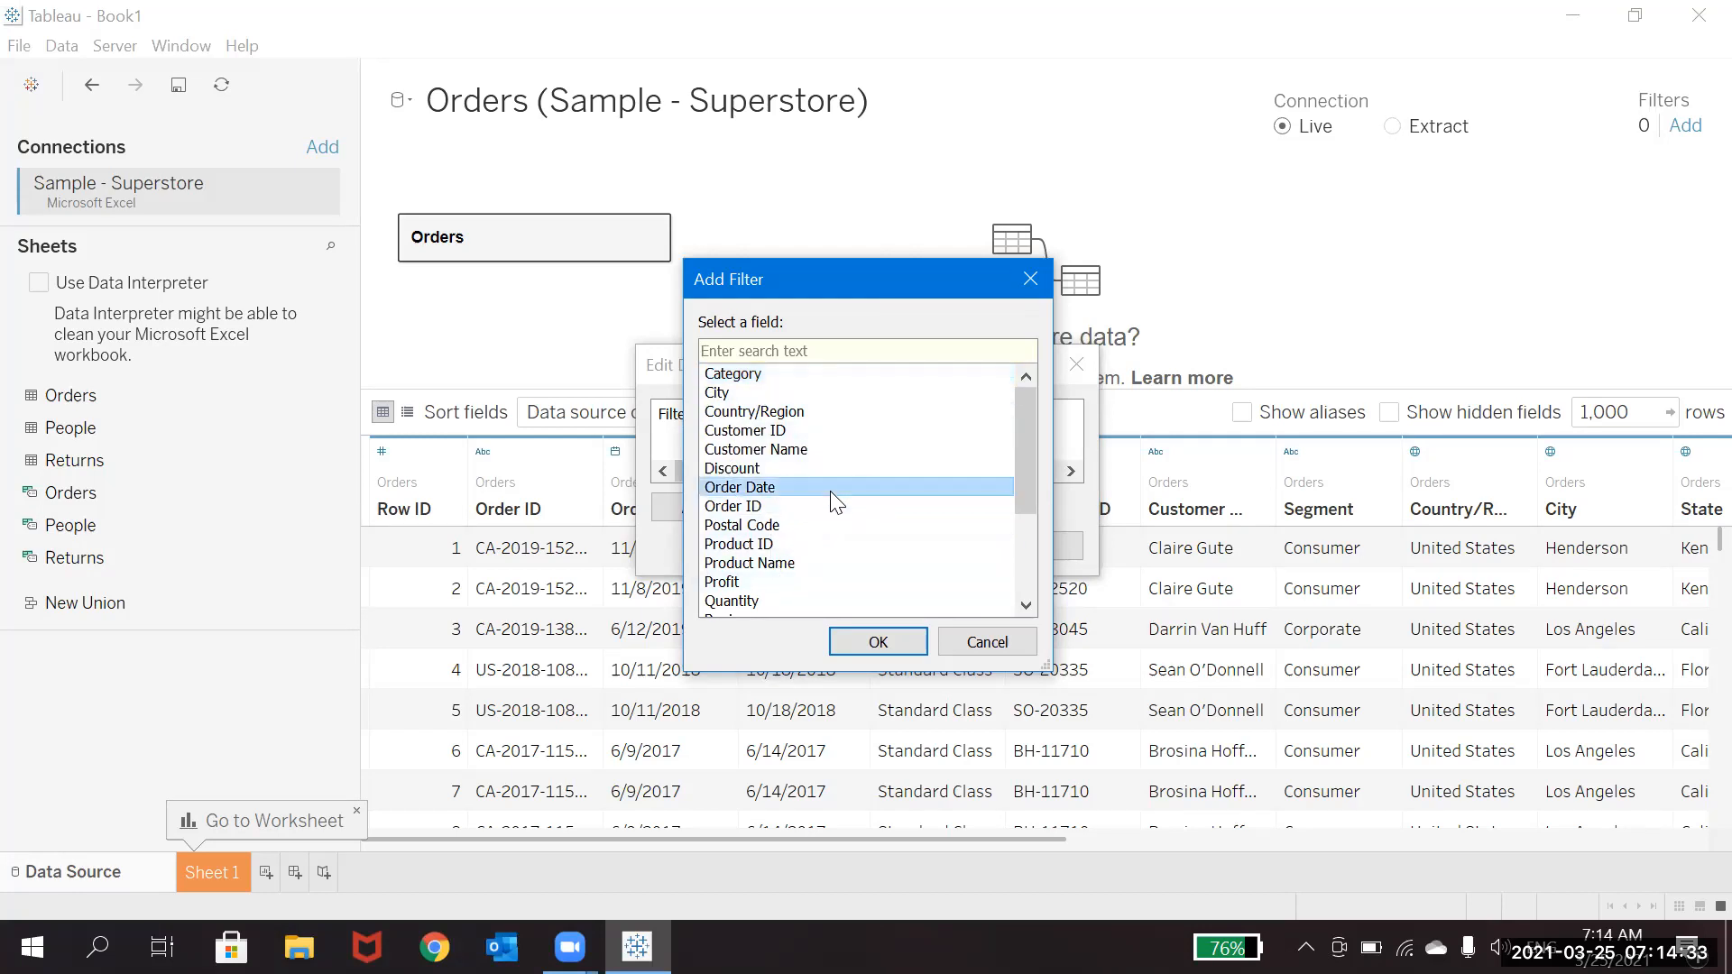
{"action": "left_click", "coordinate": [884, 642]}
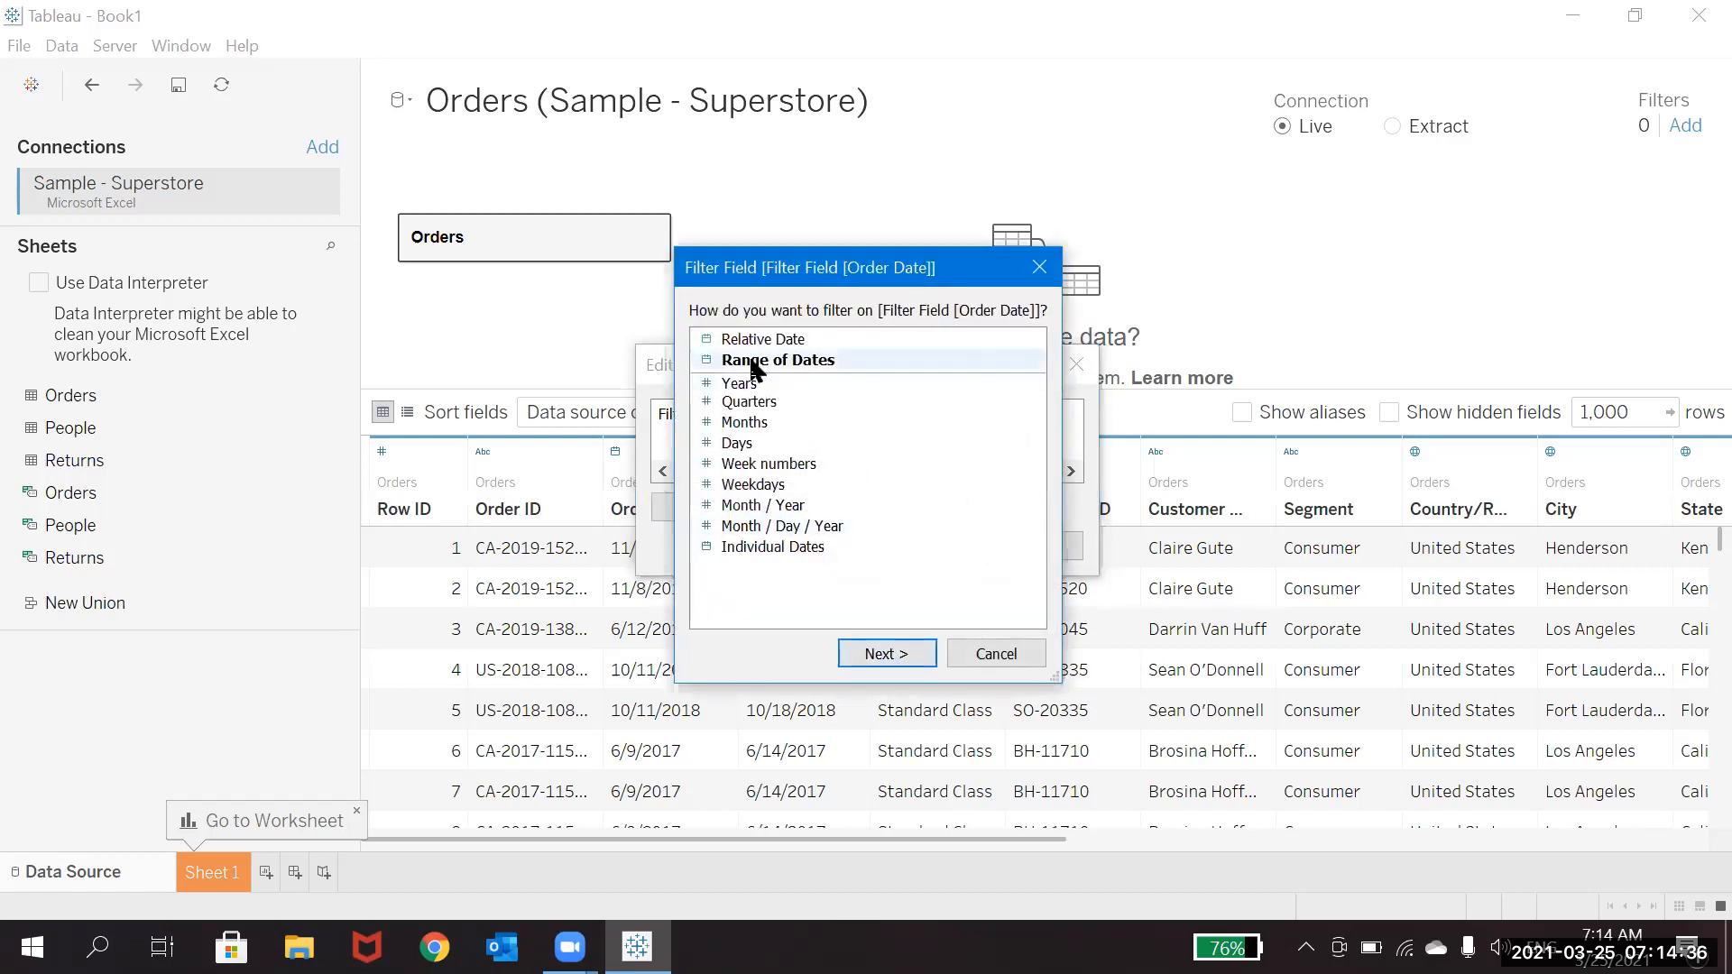
{"action": "left_click", "coordinate": [744, 383]}
{"action": "left_click", "coordinate": [857, 656]}
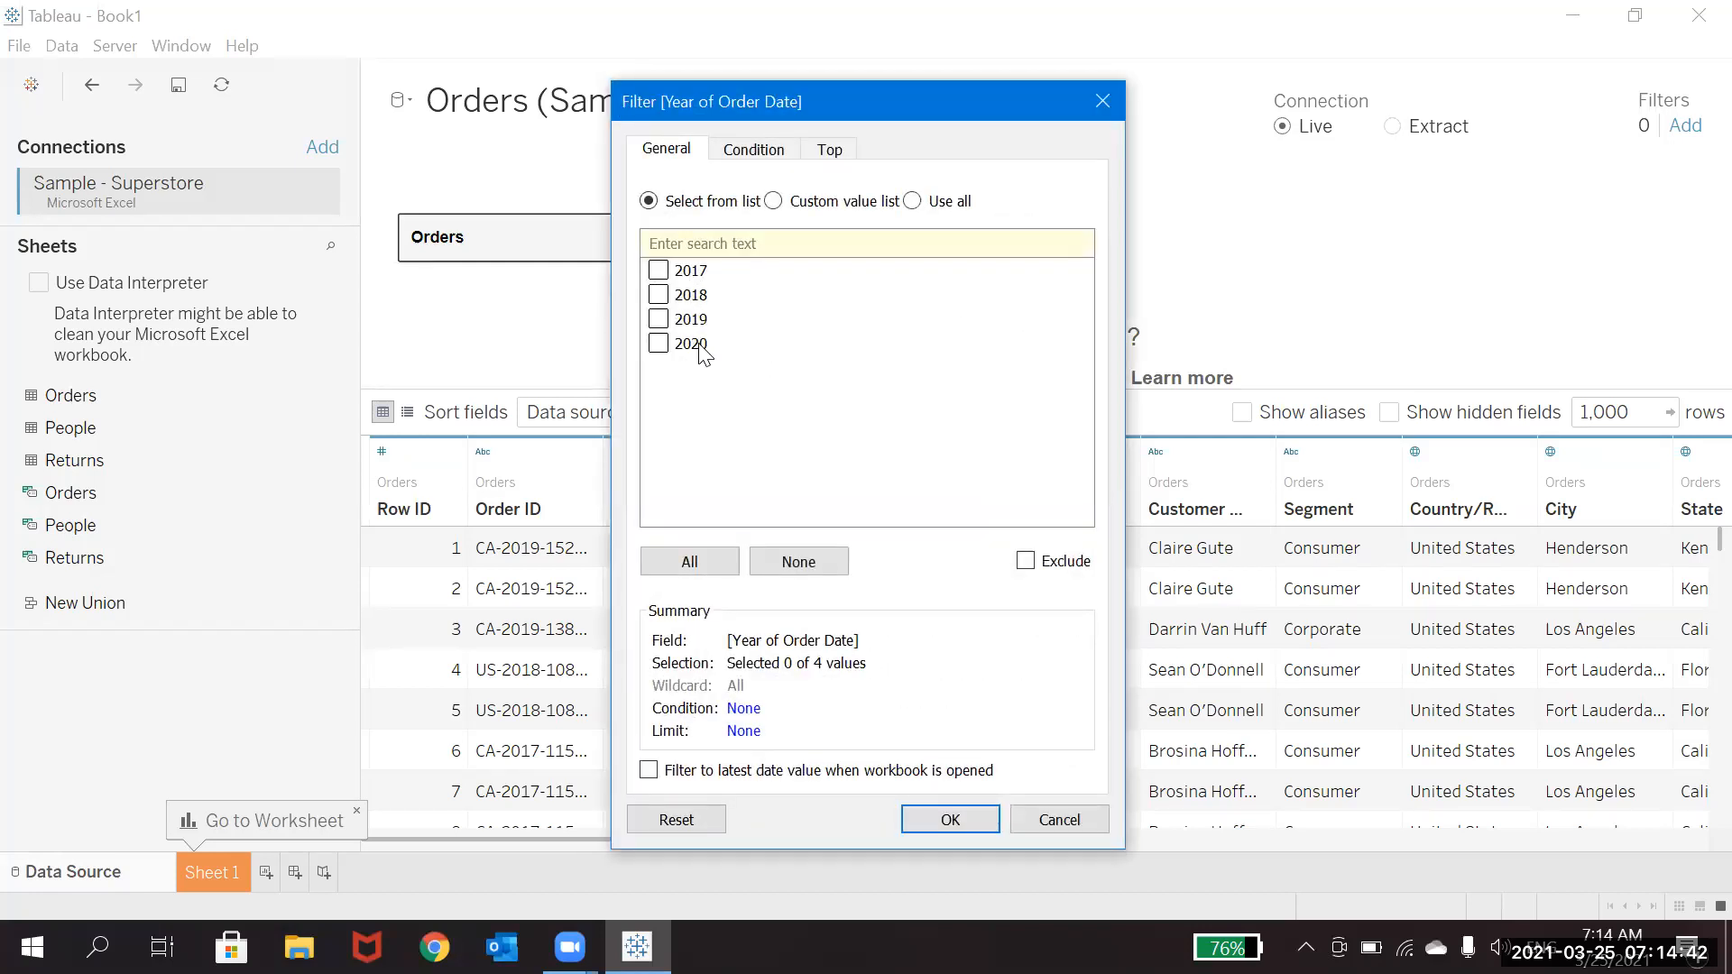
{"action": "left_click", "coordinate": [658, 347]}
{"action": "left_click", "coordinate": [951, 821]}
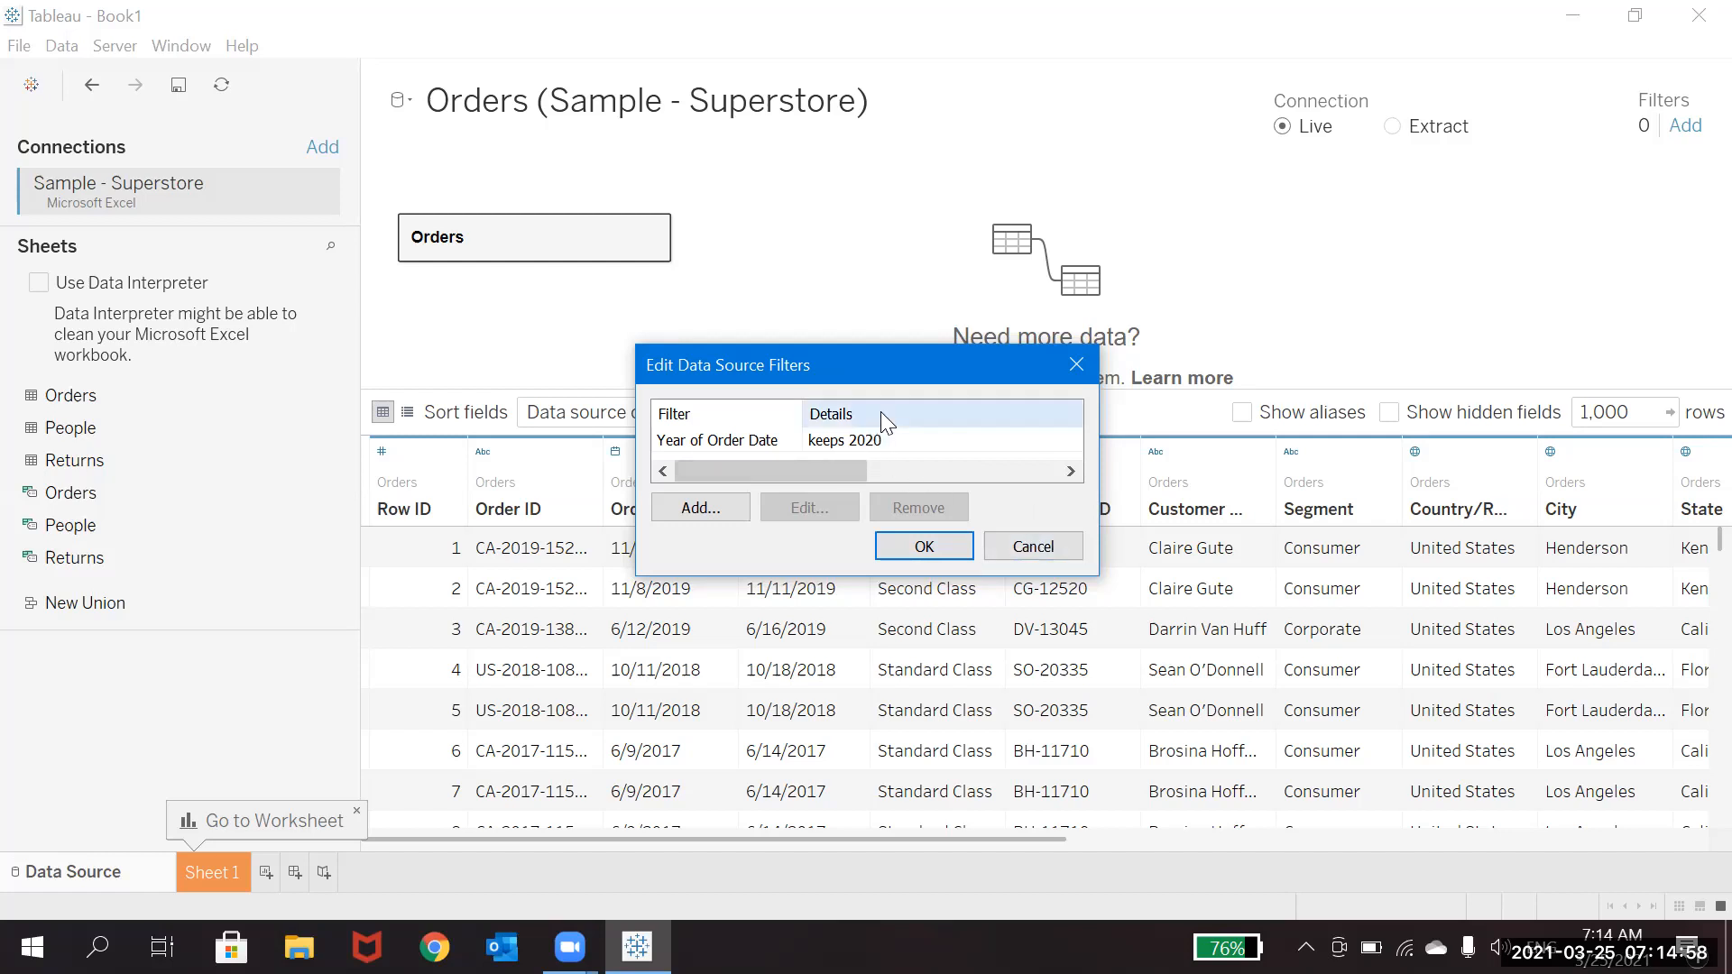
{"action": "left_click", "coordinate": [1032, 547]}
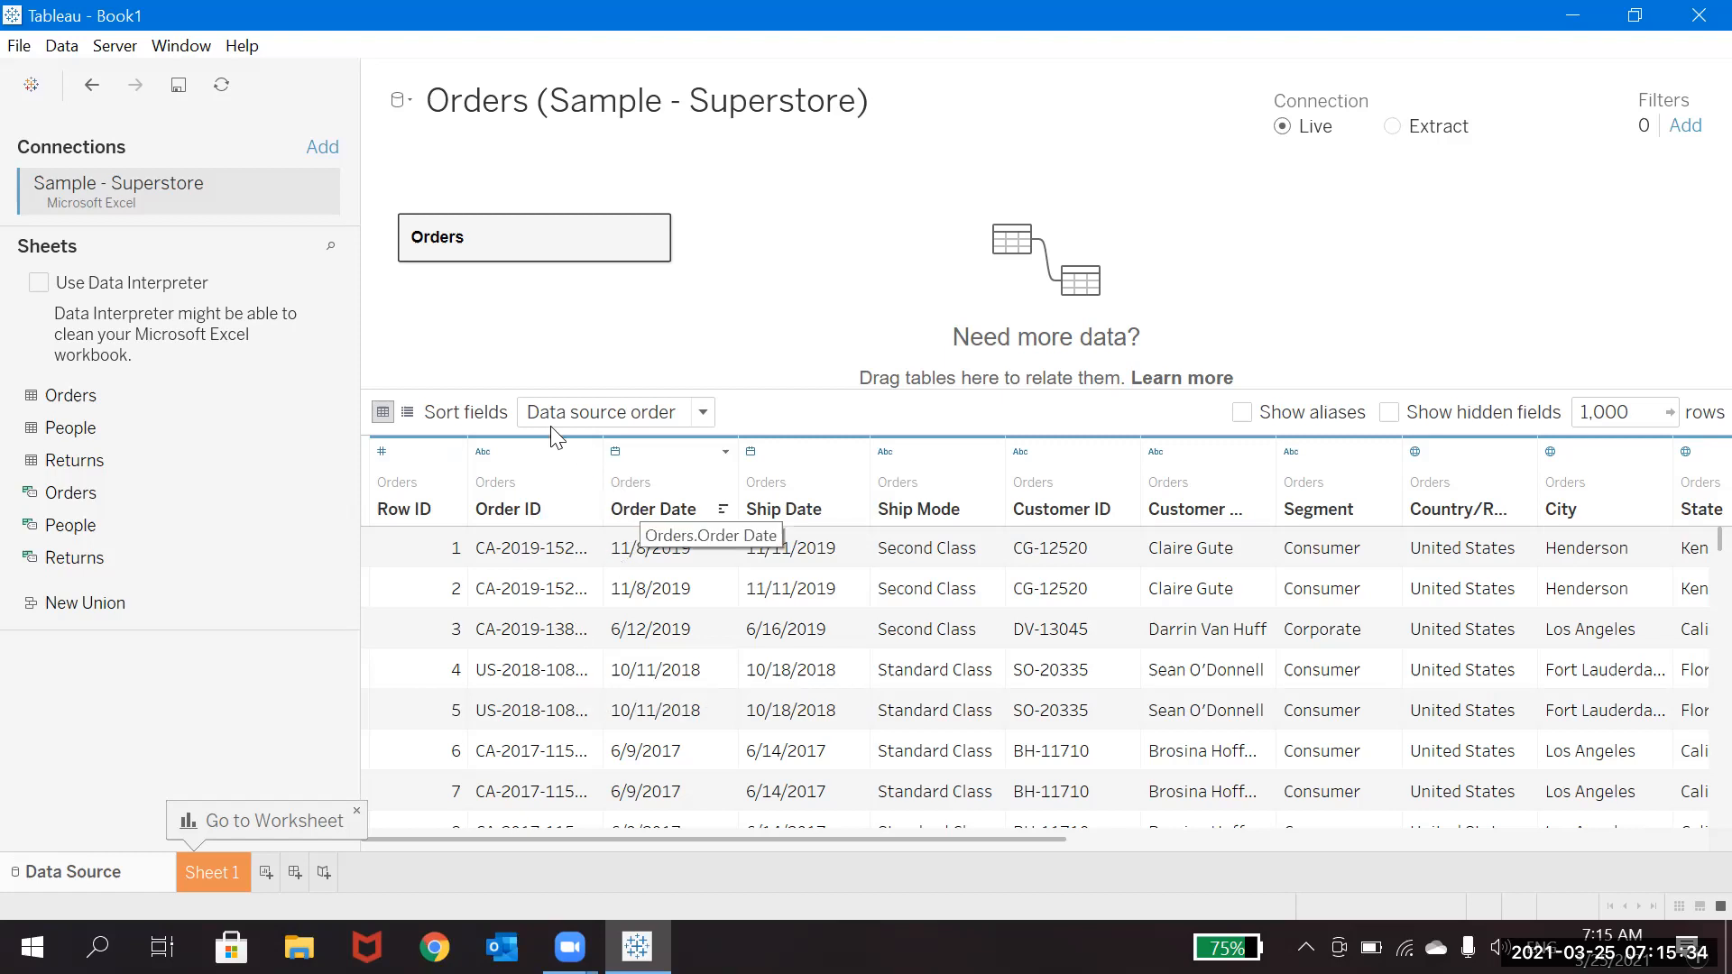
Show the Orders fields as a metadata list and rename the Row ID field to Row Number.
{"action": "left_click", "coordinate": [408, 413]}
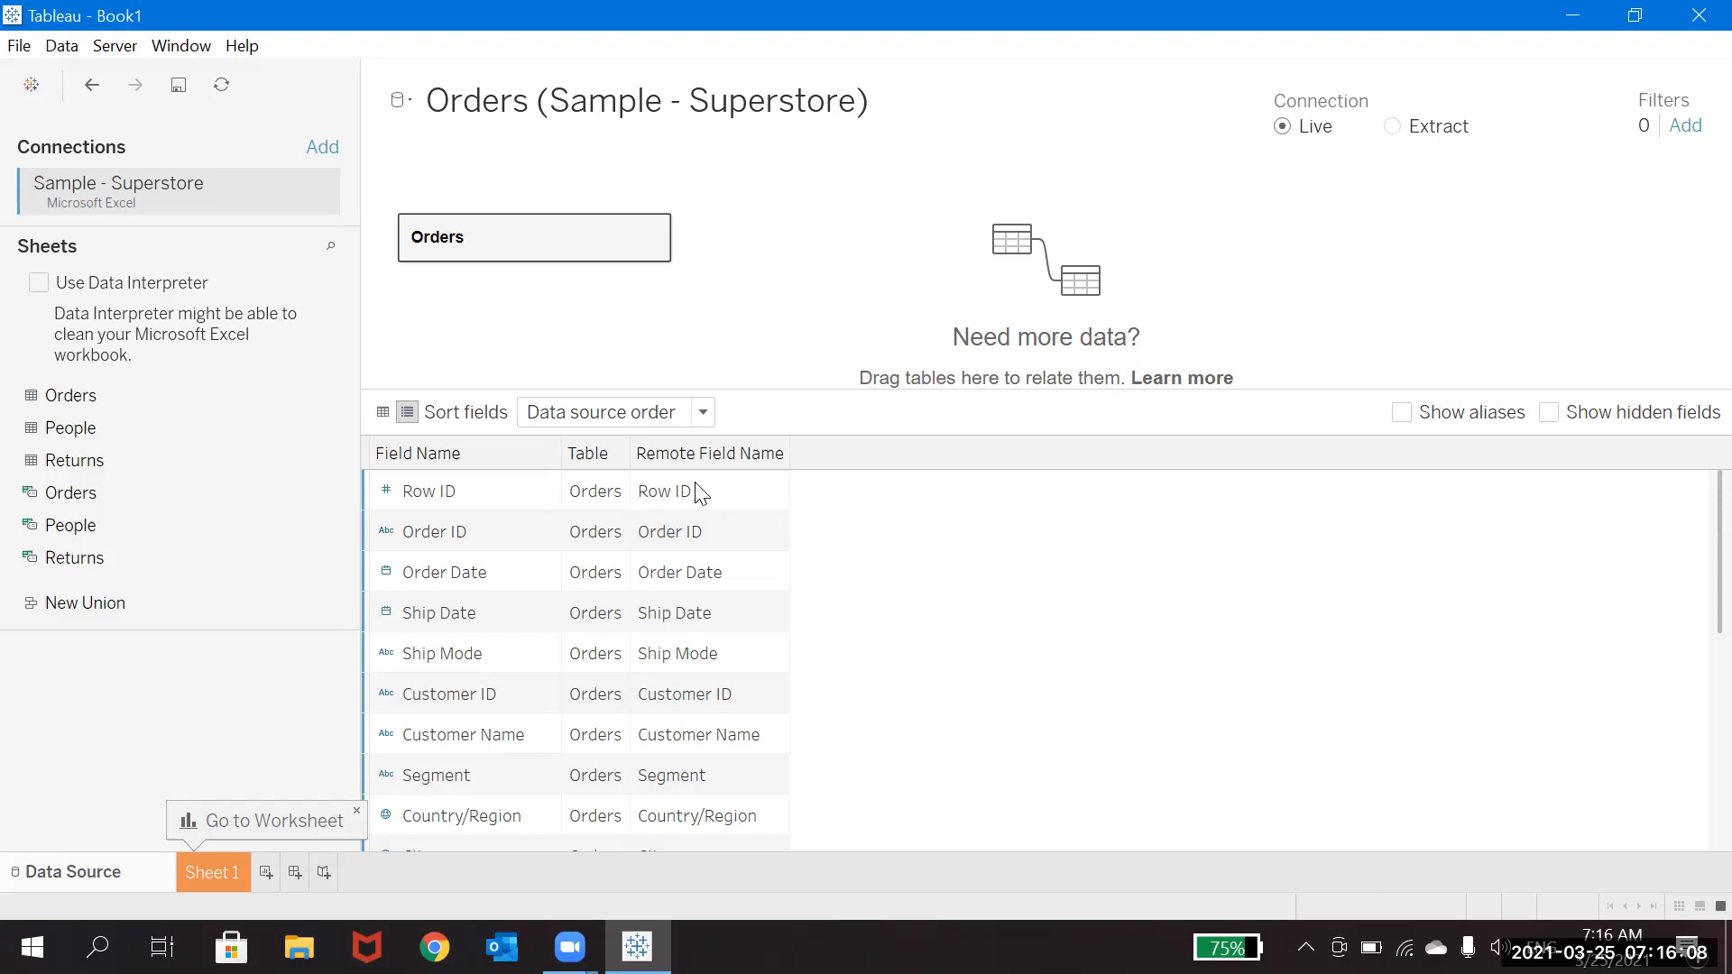
{"action": "double_click", "coordinate": [458, 494]}
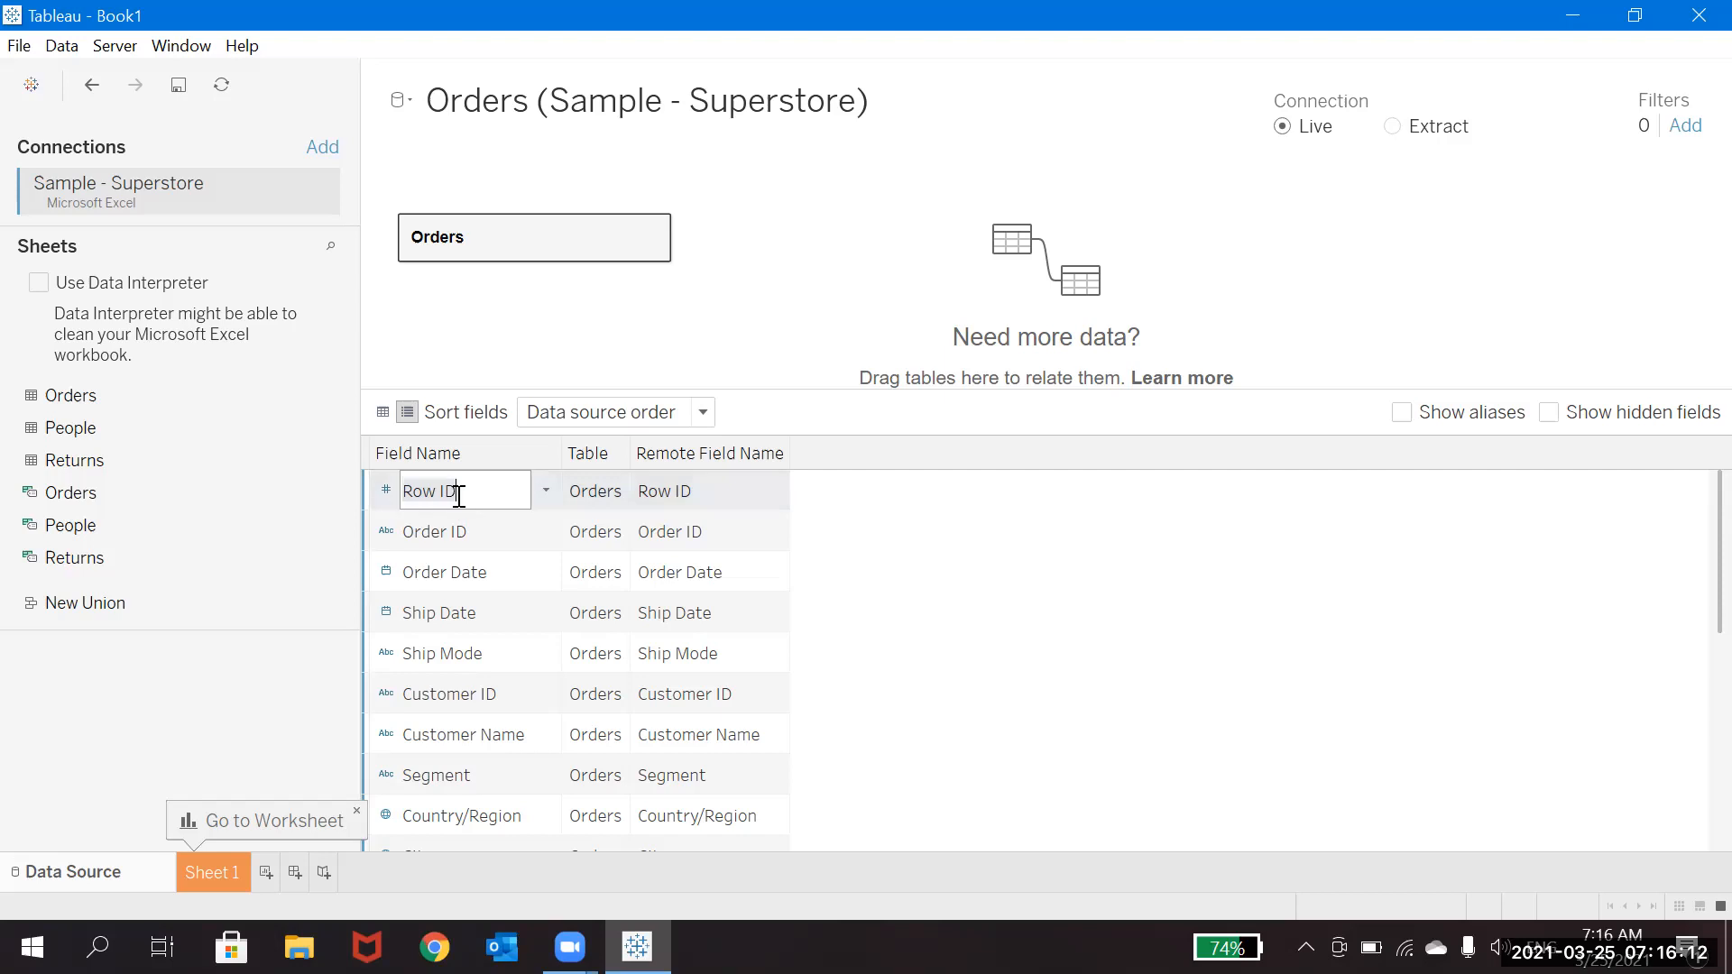
{"action": "left_click", "coordinate": [458, 494]}
{"action": "key", "text": "BackSpace"}
{"action": "key", "text": "BackSpace"}
{"action": "type", "text": "Number"}
{"action": "key", "text": "Return"}
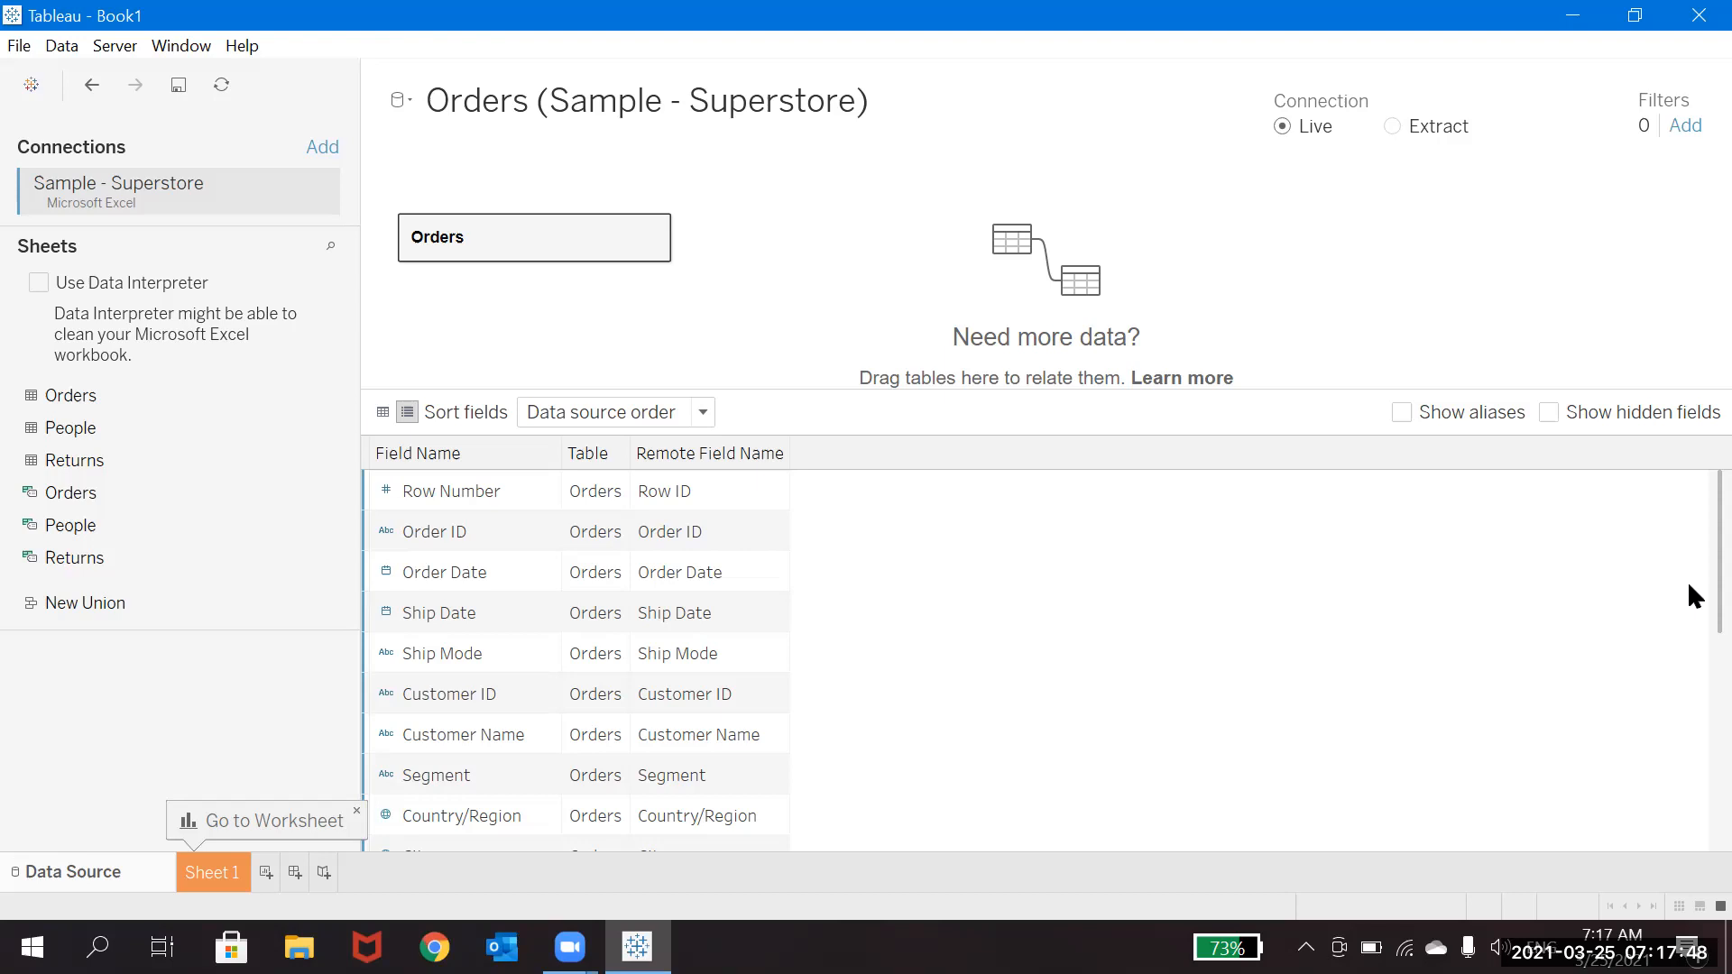
Review the full metadata list of Orders fields and return to the data grid view.
{"action": "scroll", "coordinate": [1687, 604], "scroll_direction": "down", "scroll_amount": 4}
{"action": "scroll", "coordinate": [1691, 675], "scroll_direction": "down", "scroll_amount": 1}
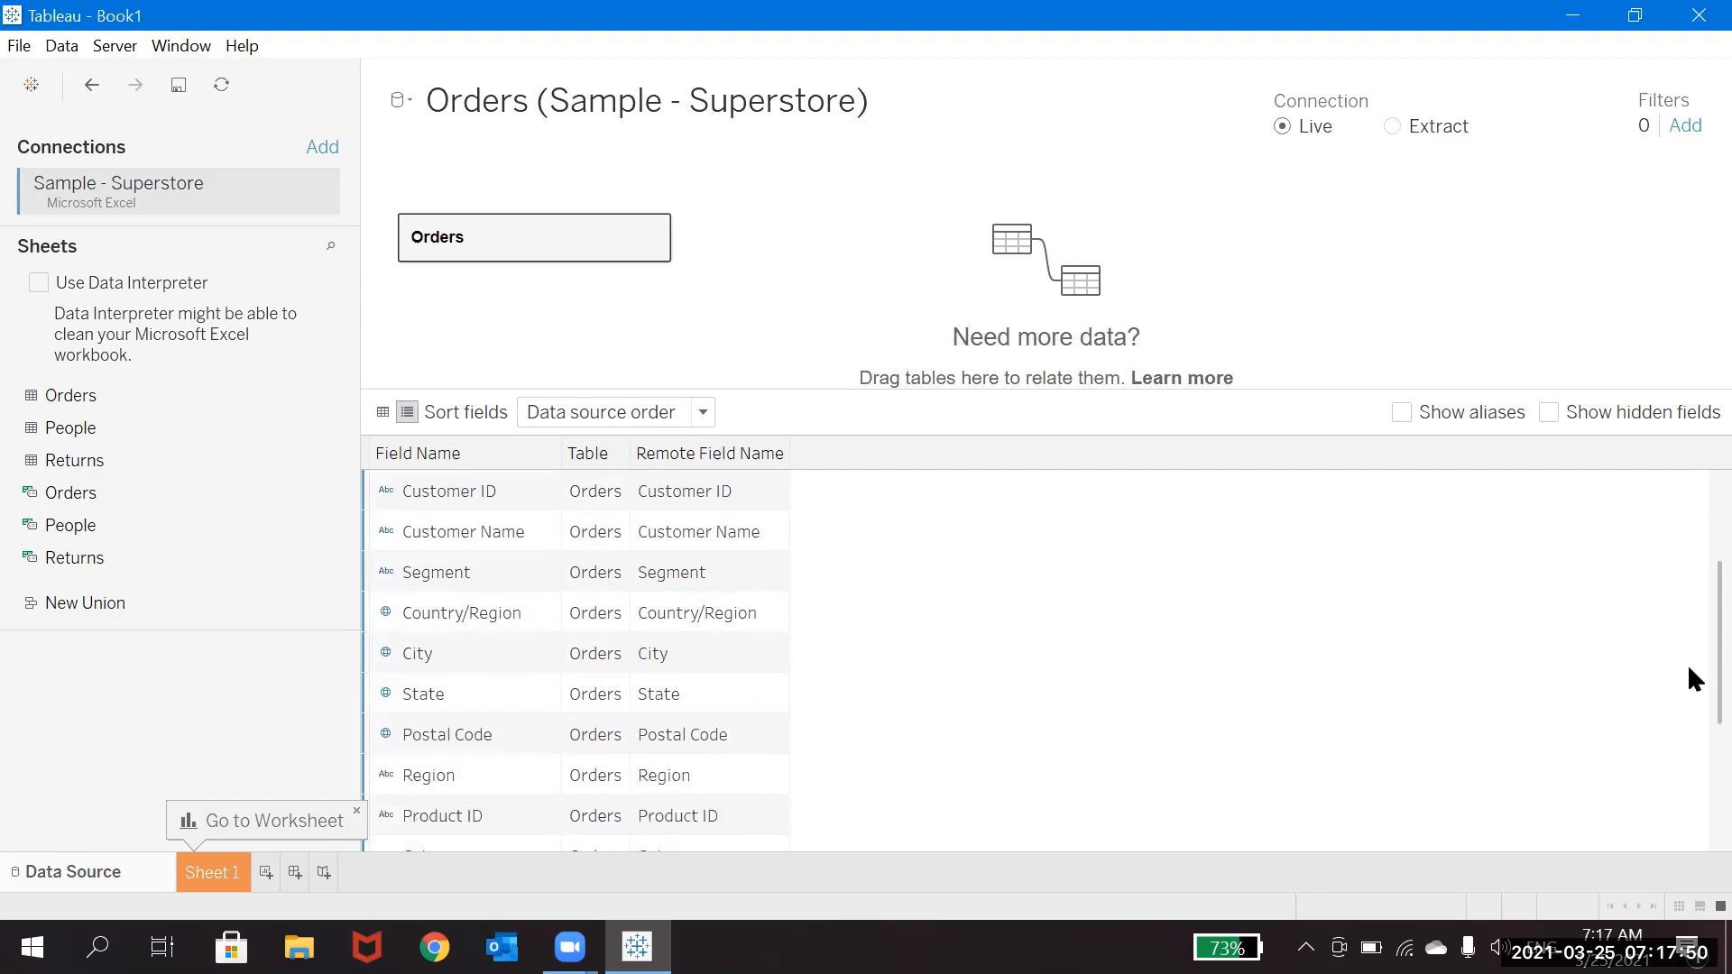
{"action": "scroll", "coordinate": [1689, 685], "scroll_direction": "down", "scroll_amount": 2}
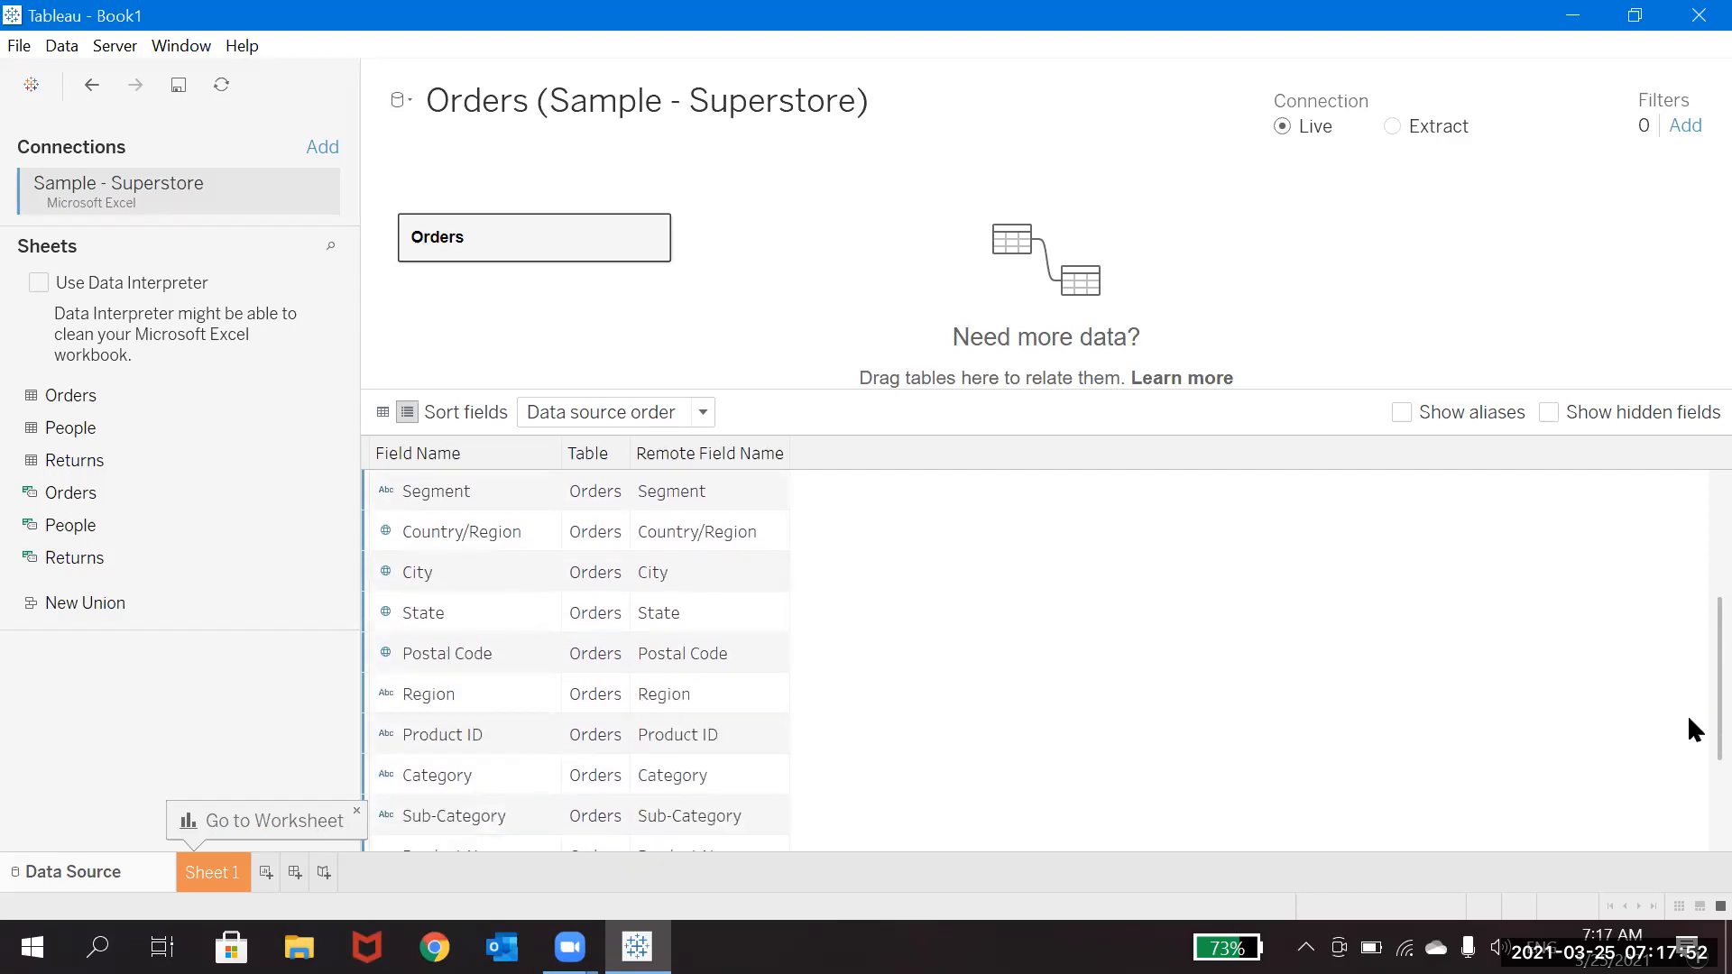
{"action": "scroll", "coordinate": [1687, 729], "scroll_direction": "down", "scroll_amount": 4}
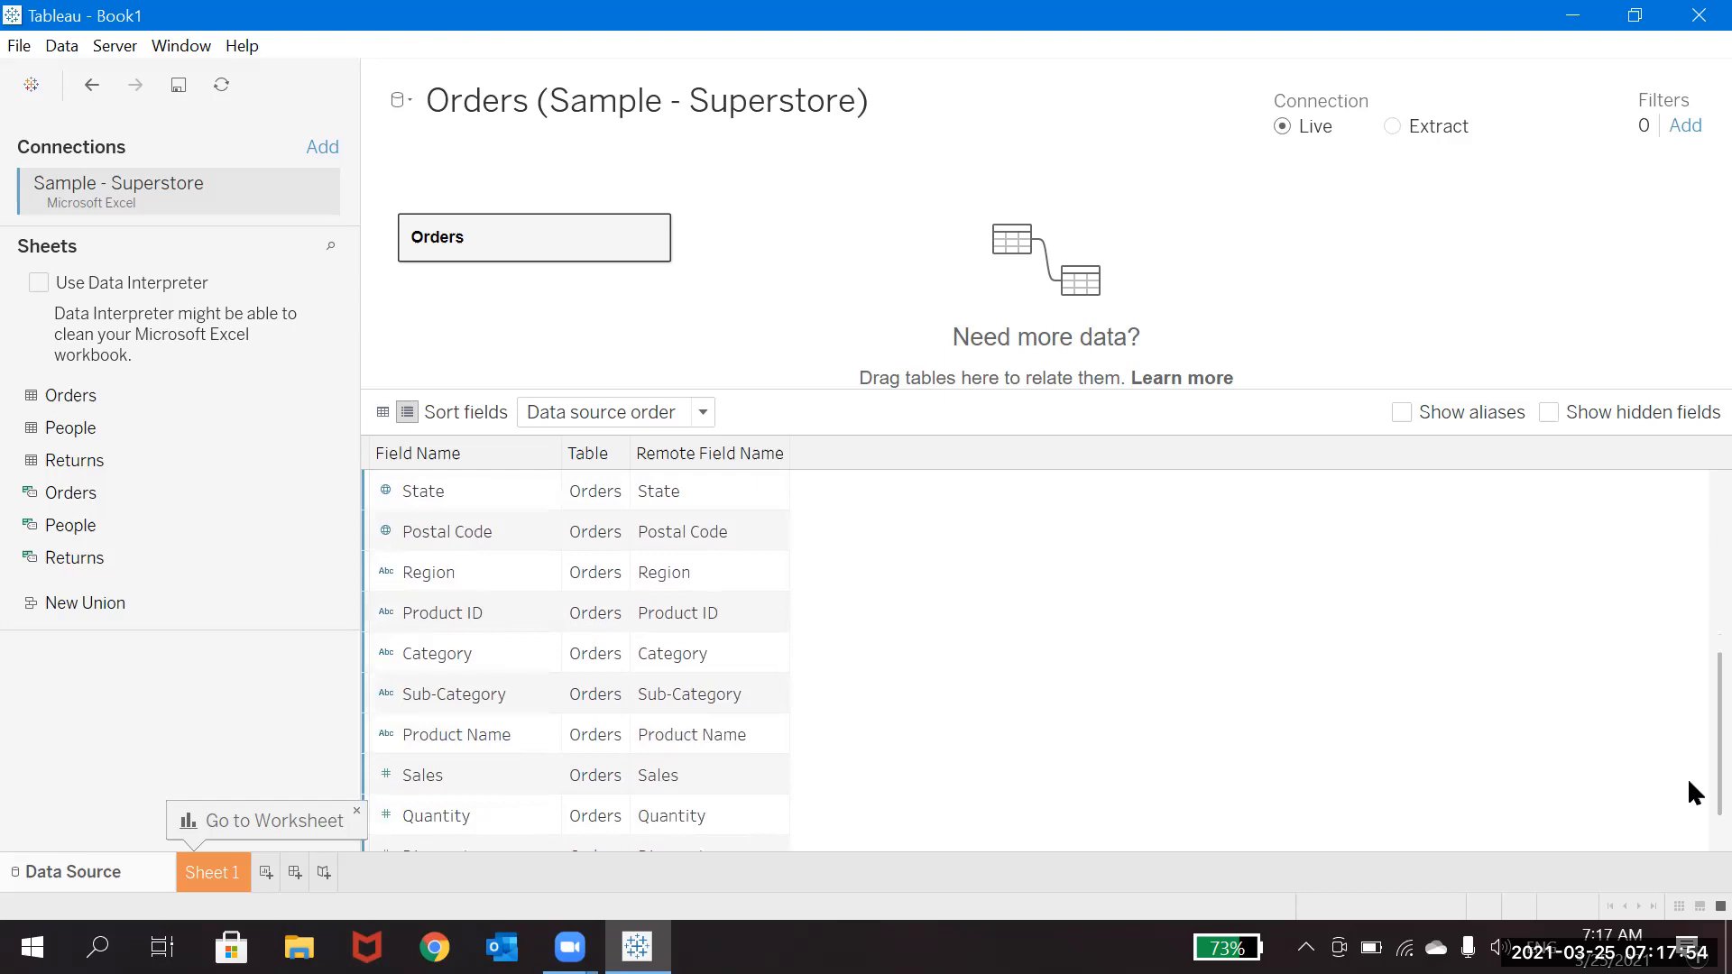
{"action": "scroll", "coordinate": [1687, 789], "scroll_direction": "down", "scroll_amount": 1}
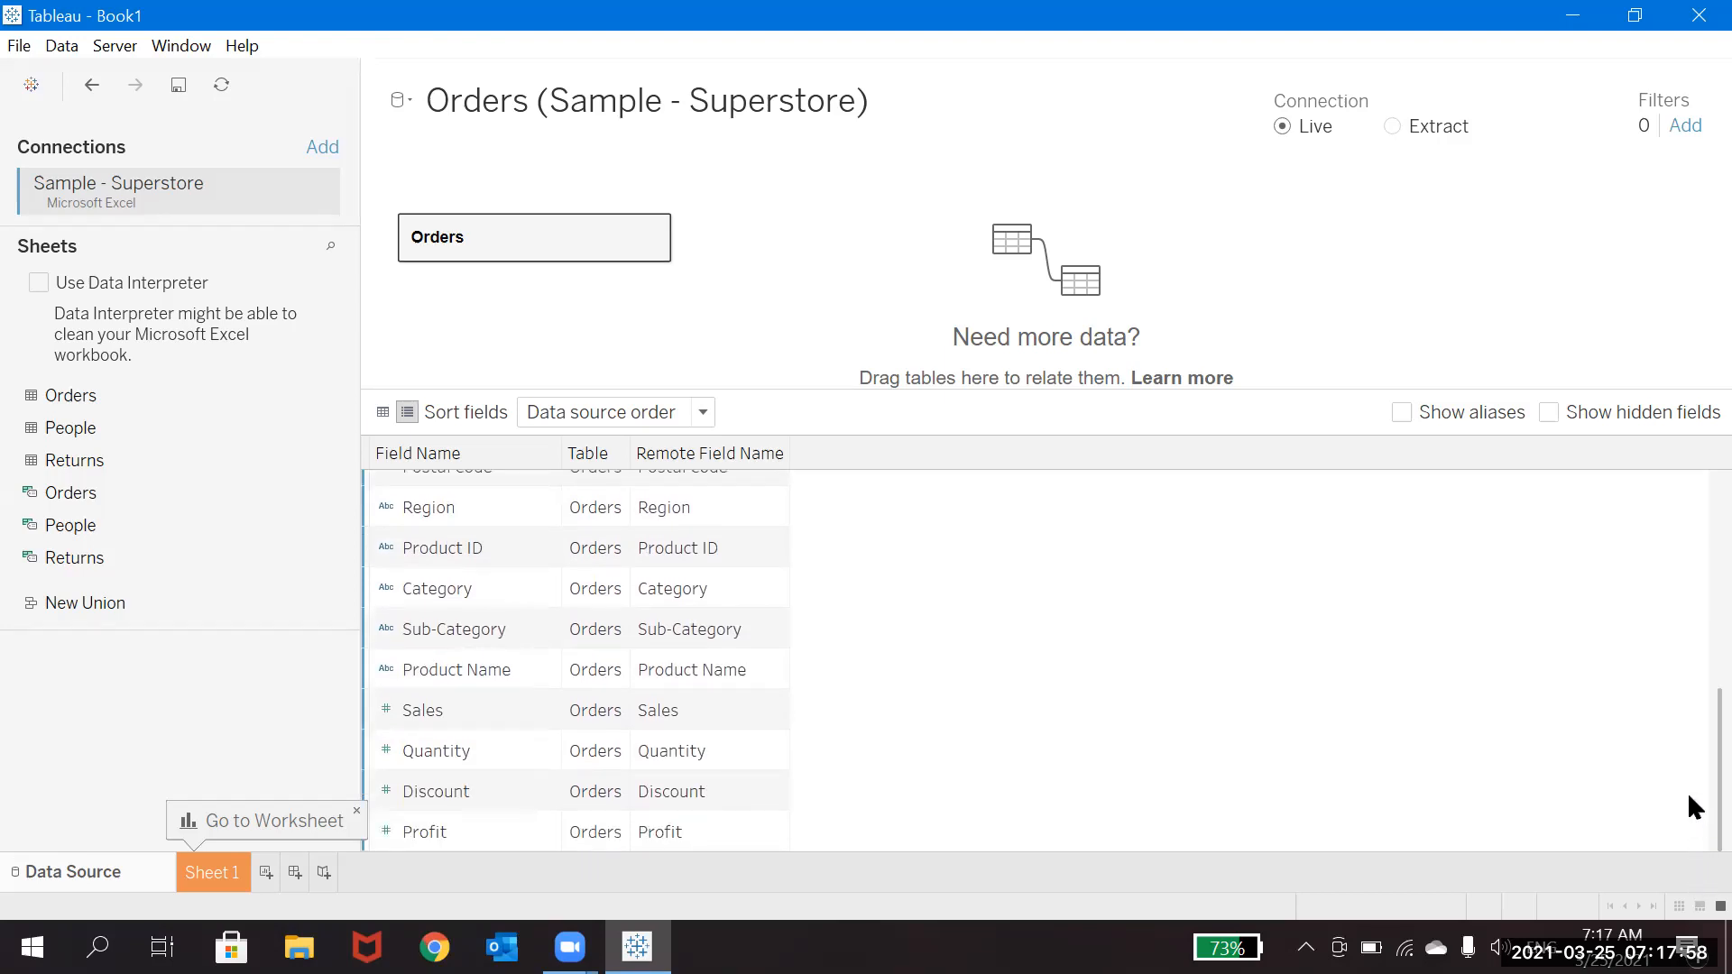
{"action": "scroll", "coordinate": [1688, 793], "scroll_direction": "up", "scroll_amount": 2}
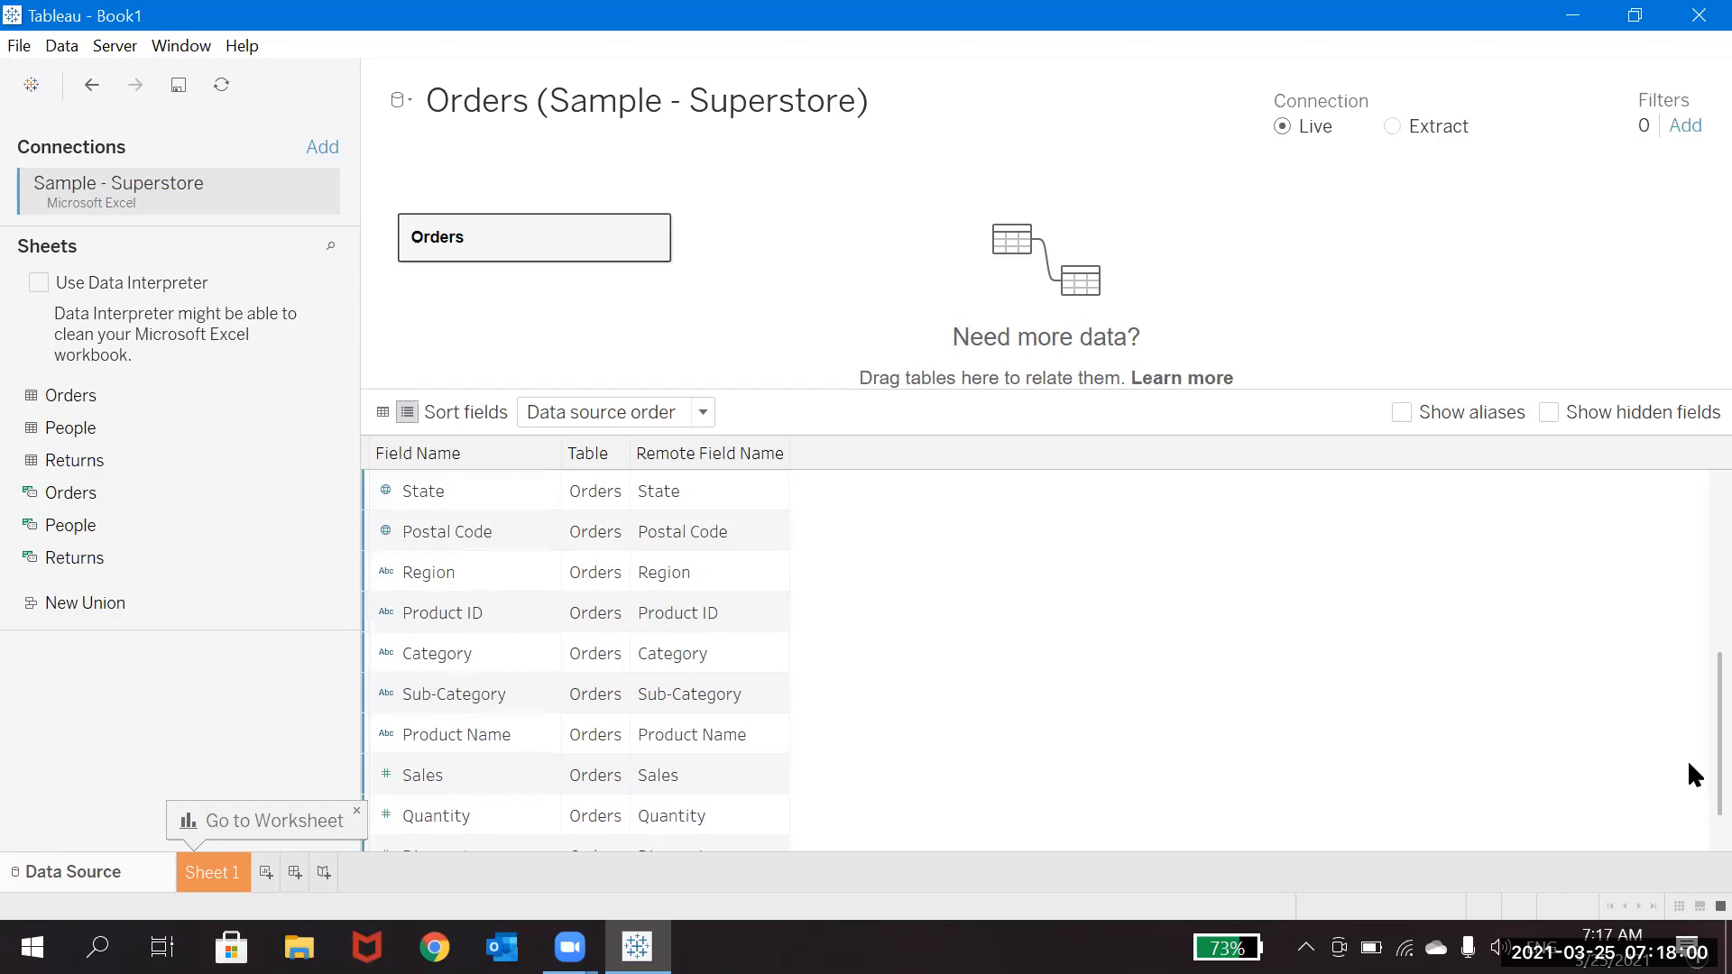
{"action": "scroll", "coordinate": [1689, 631], "scroll_direction": "up", "scroll_amount": 5}
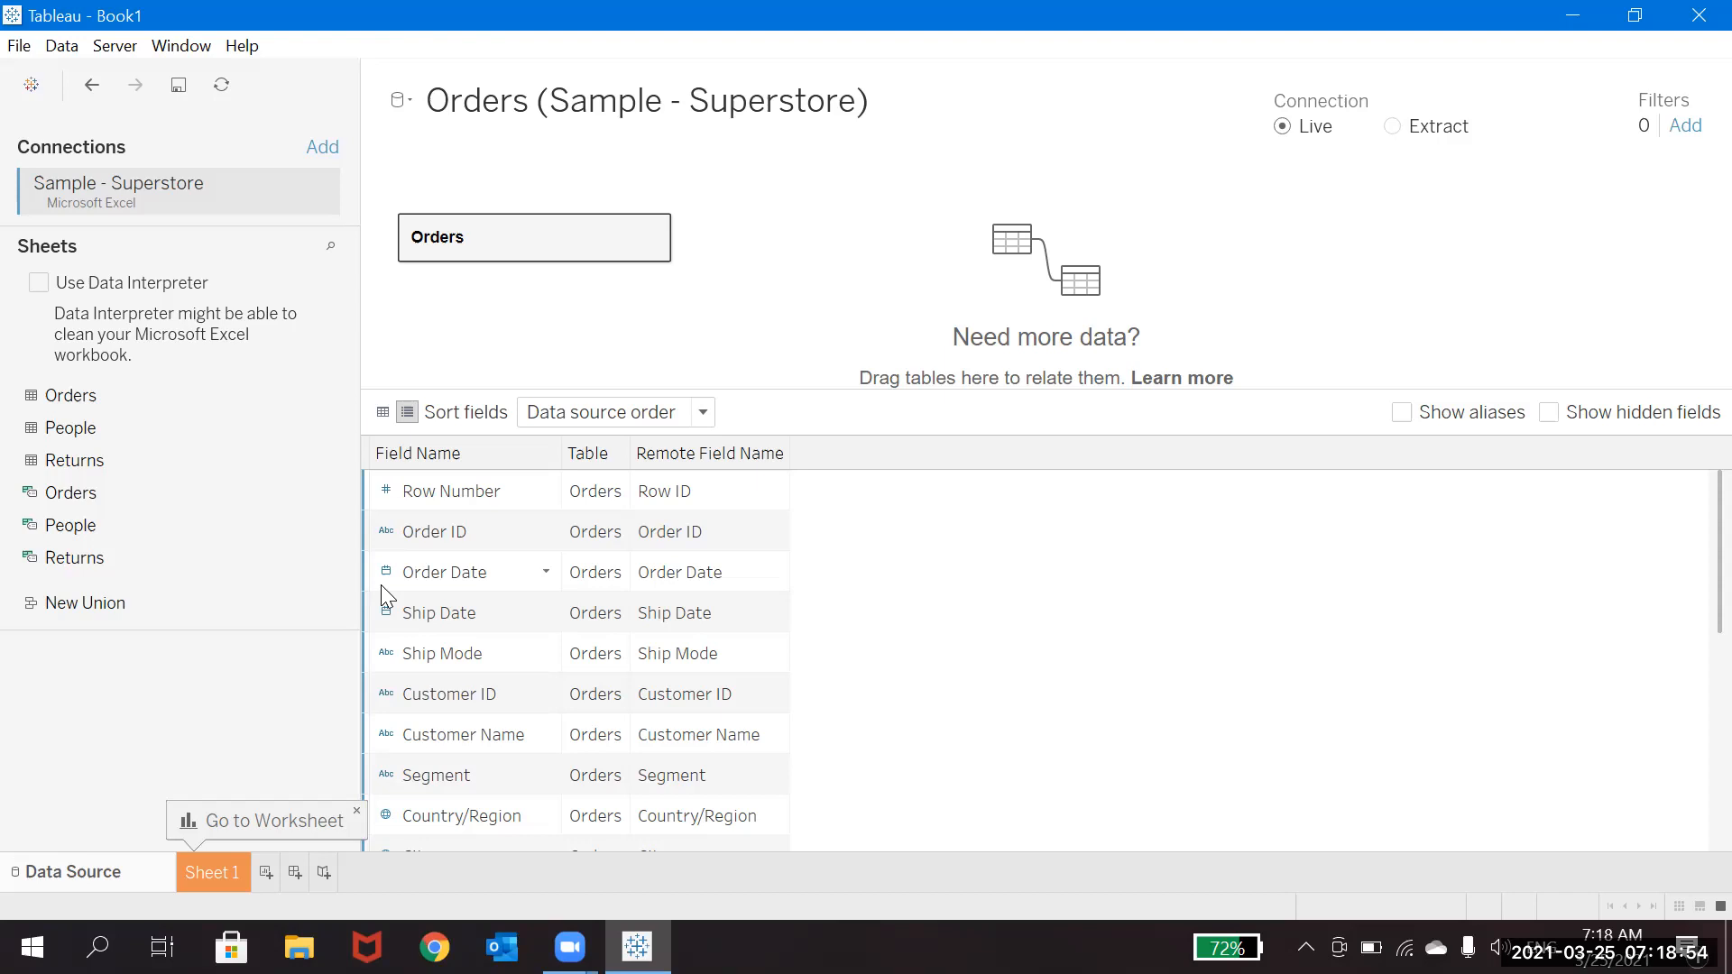
{"action": "left_click", "coordinate": [382, 415]}
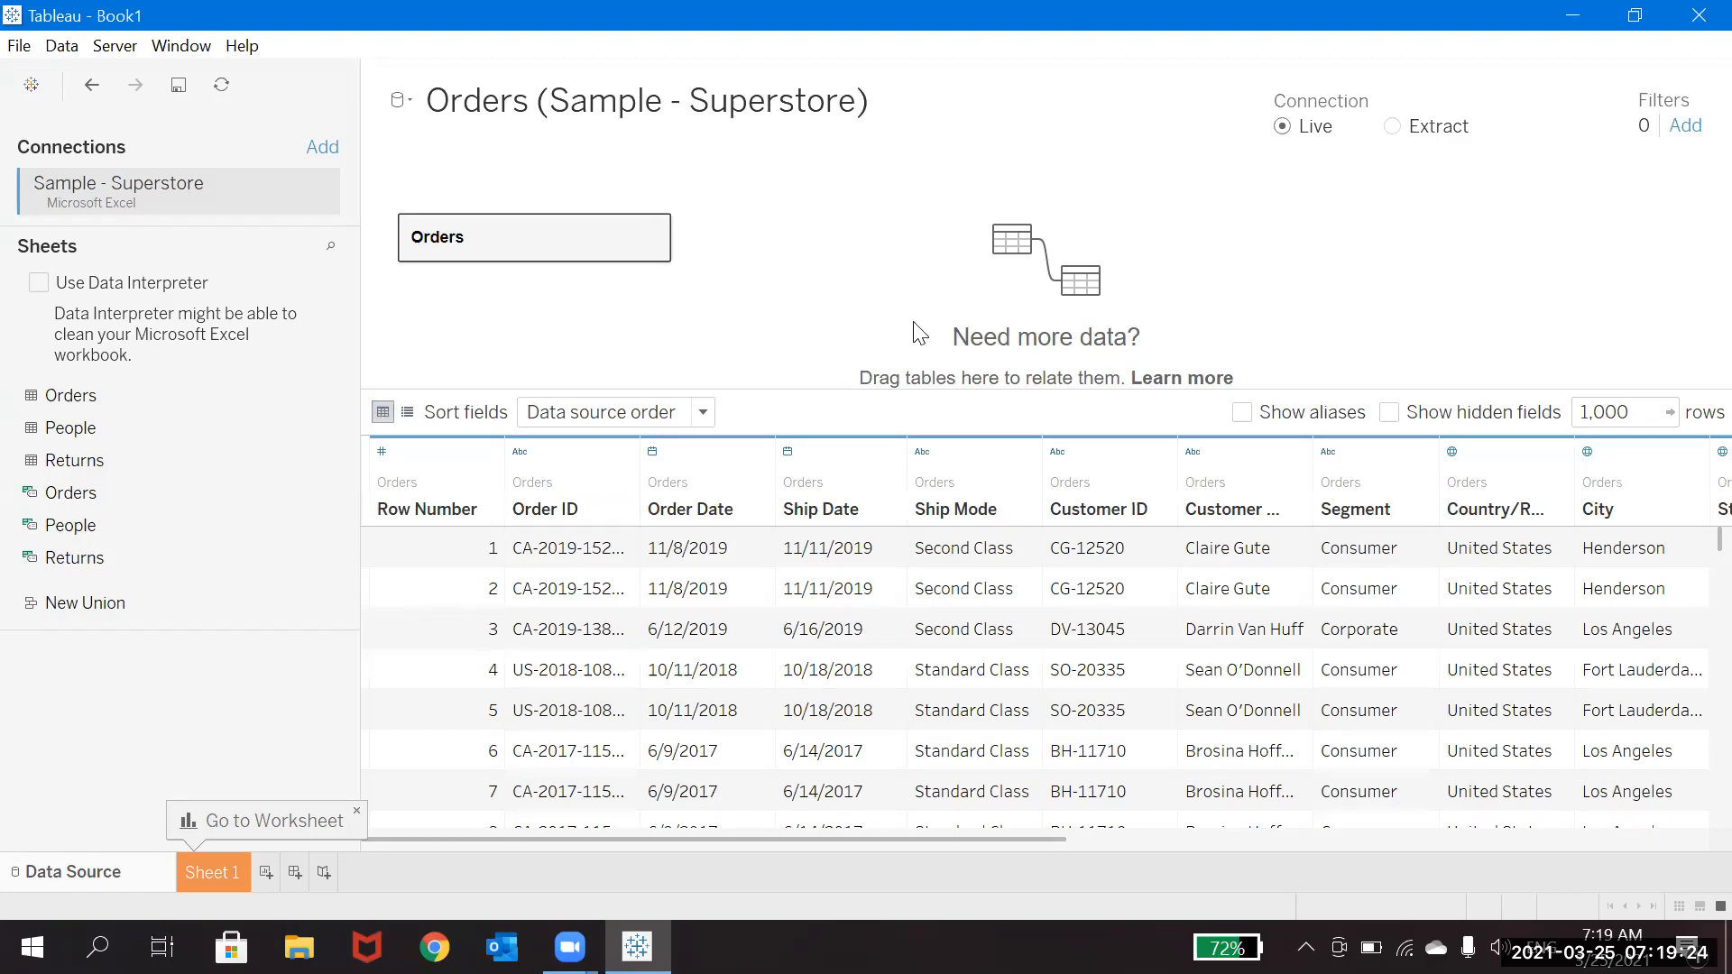
Open Sheet 1 and move the Row Number field from the dimensions to the measures.
{"action": "left_click", "coordinate": [218, 870]}
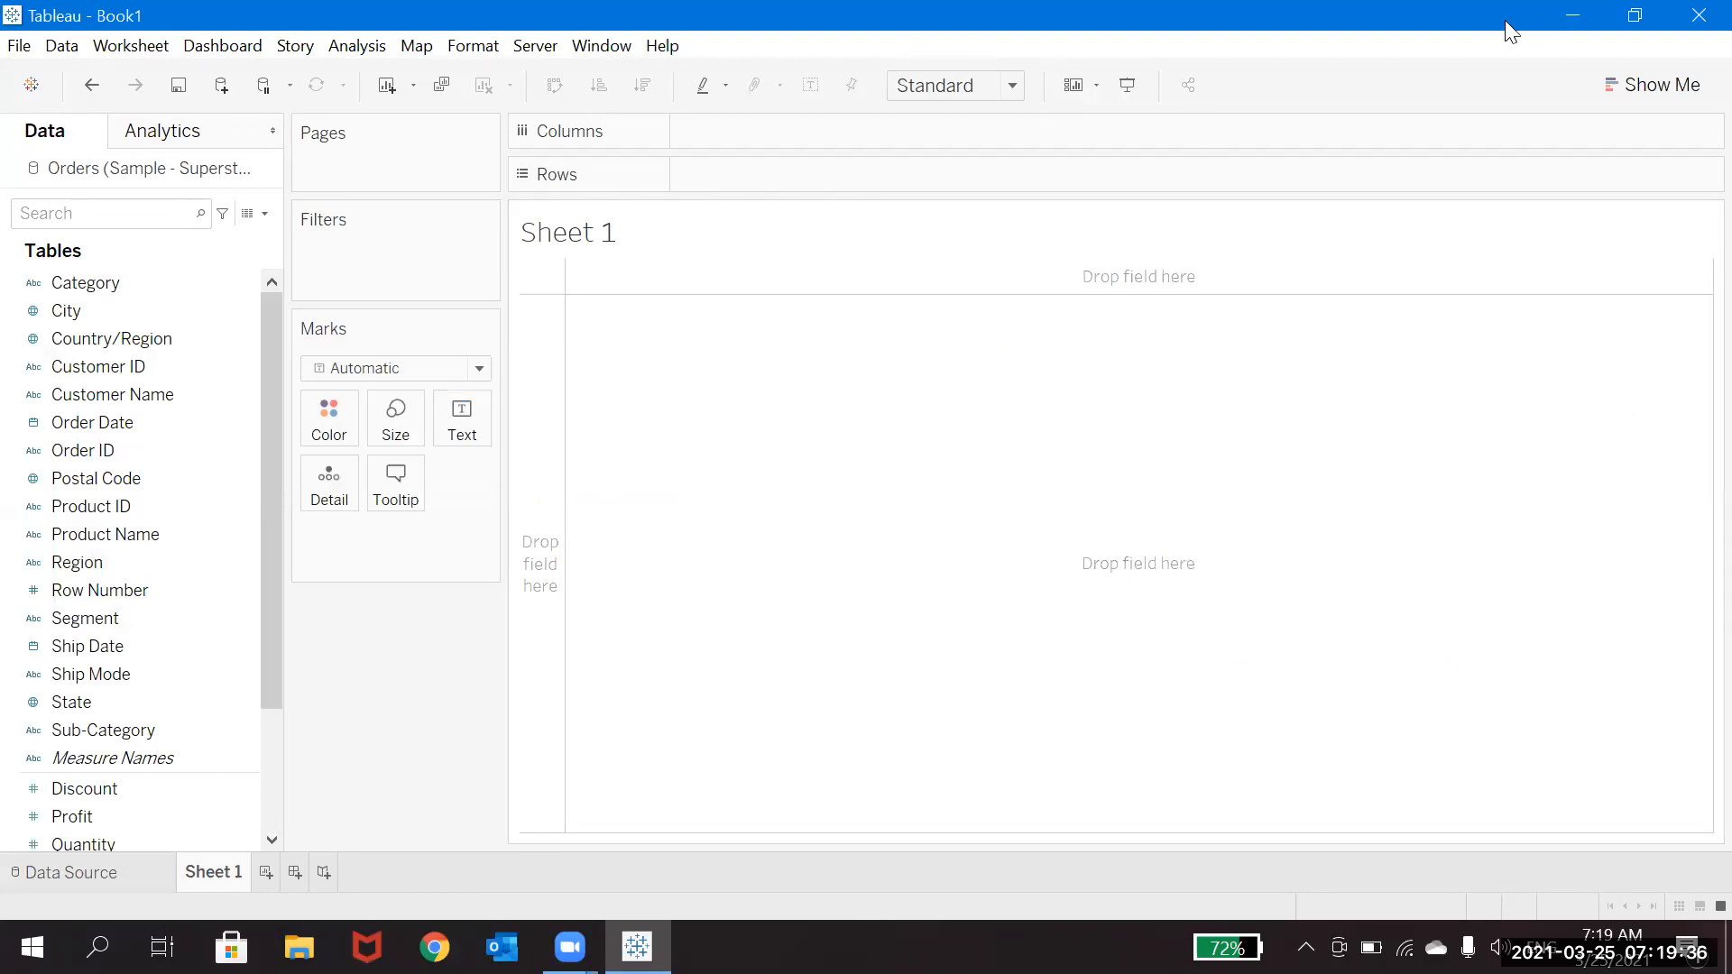
{"action": "left_click", "coordinate": [105, 533]}
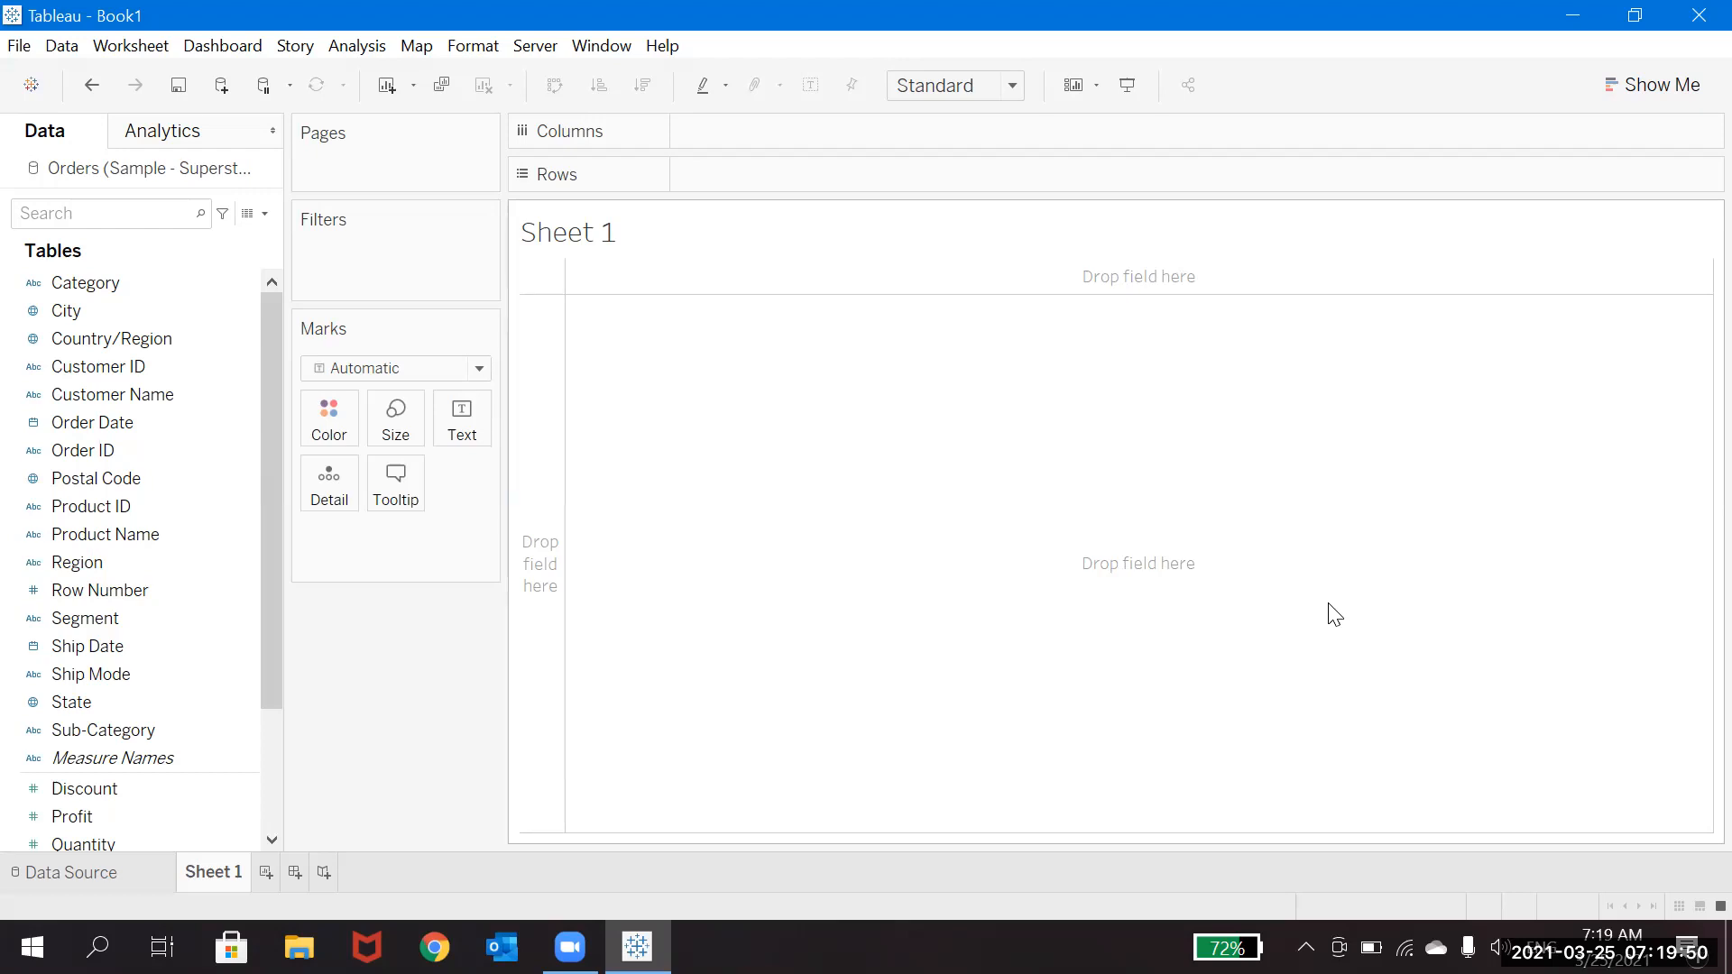
{"action": "left_click", "coordinate": [113, 311]}
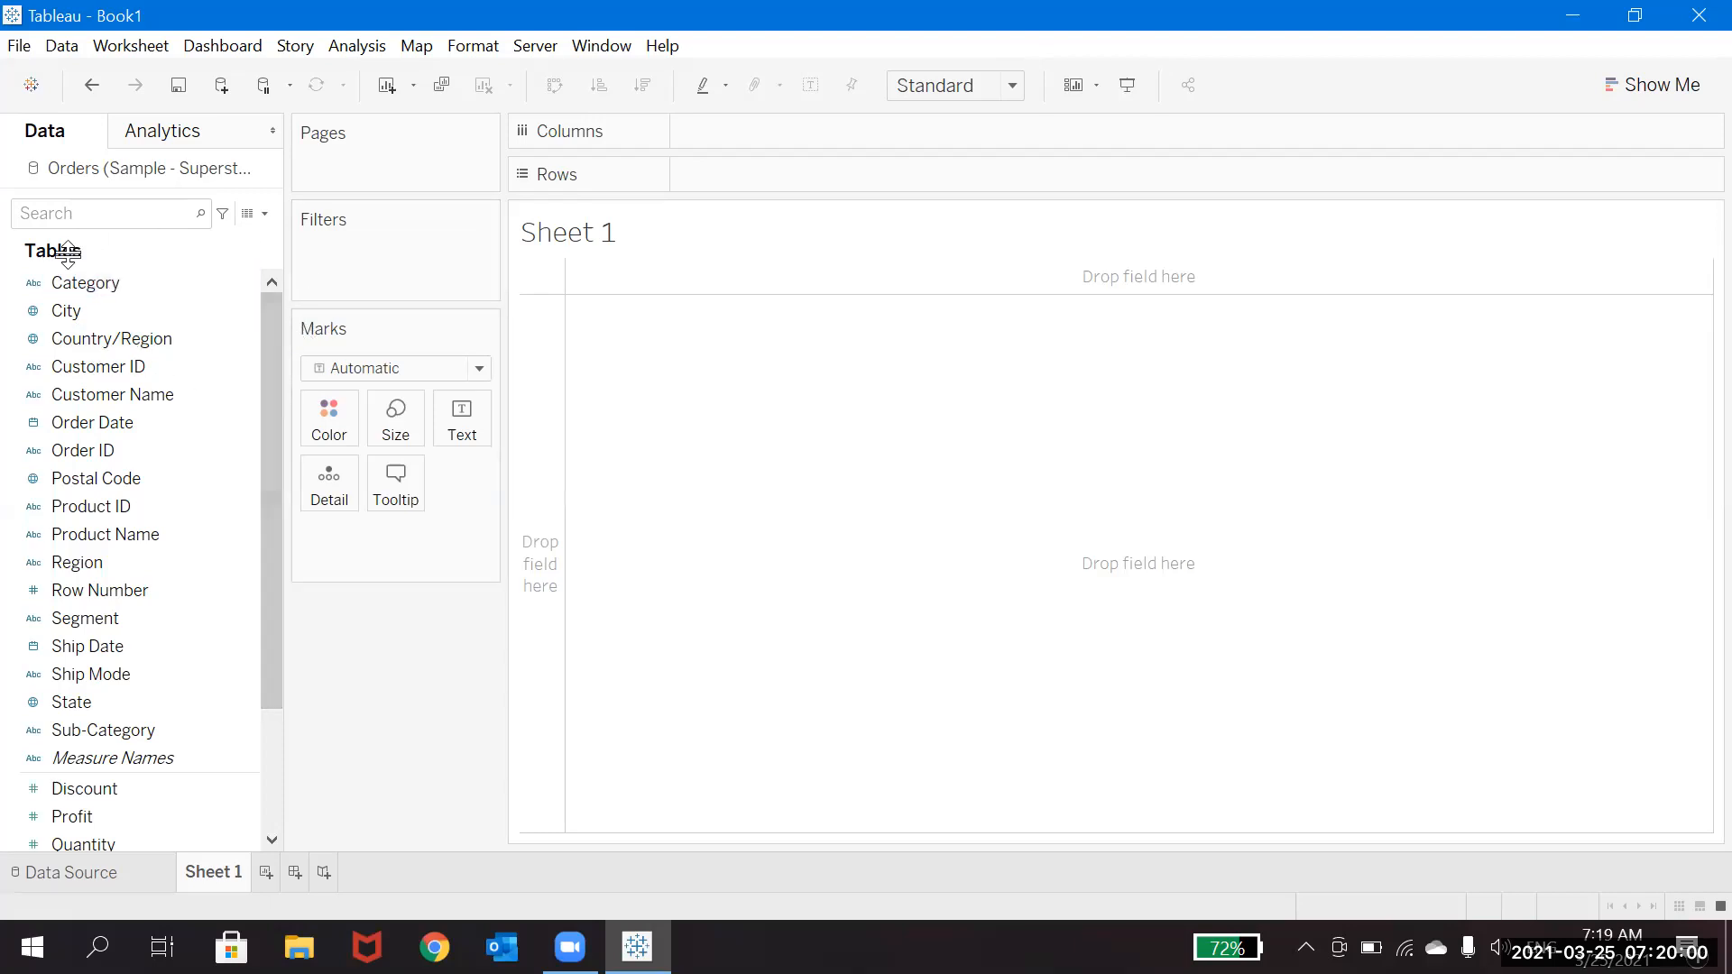
{"action": "left_click", "coordinate": [125, 285]}
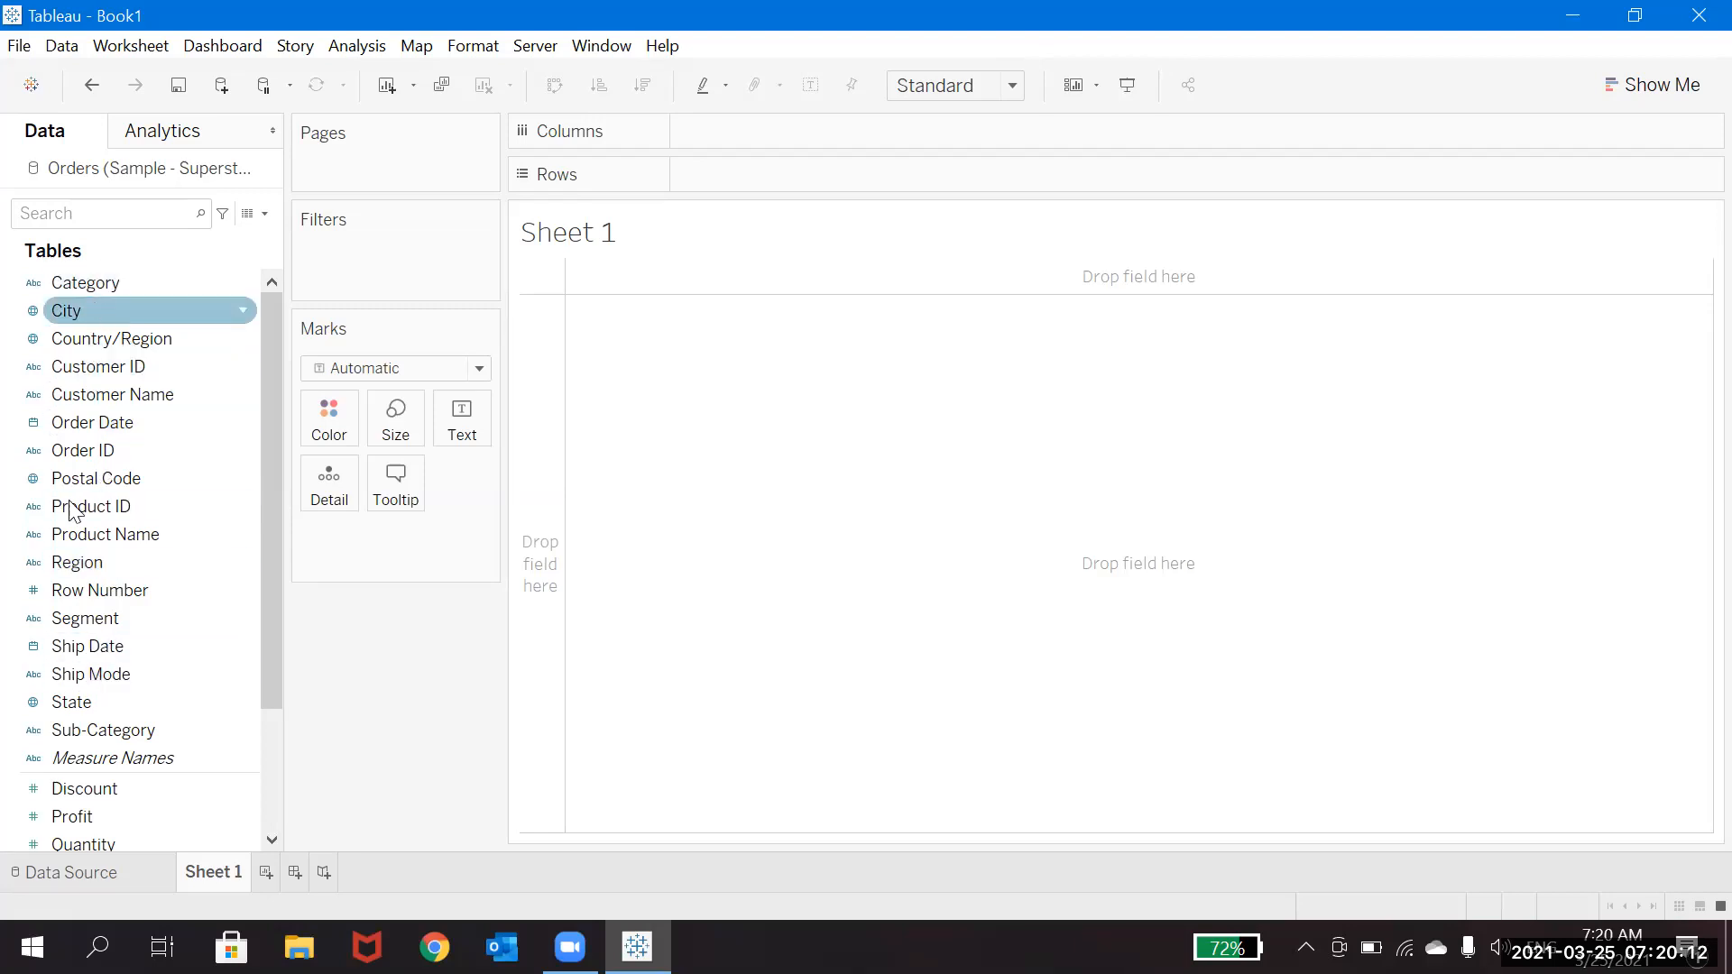
{"action": "left_click", "coordinate": [275, 819]}
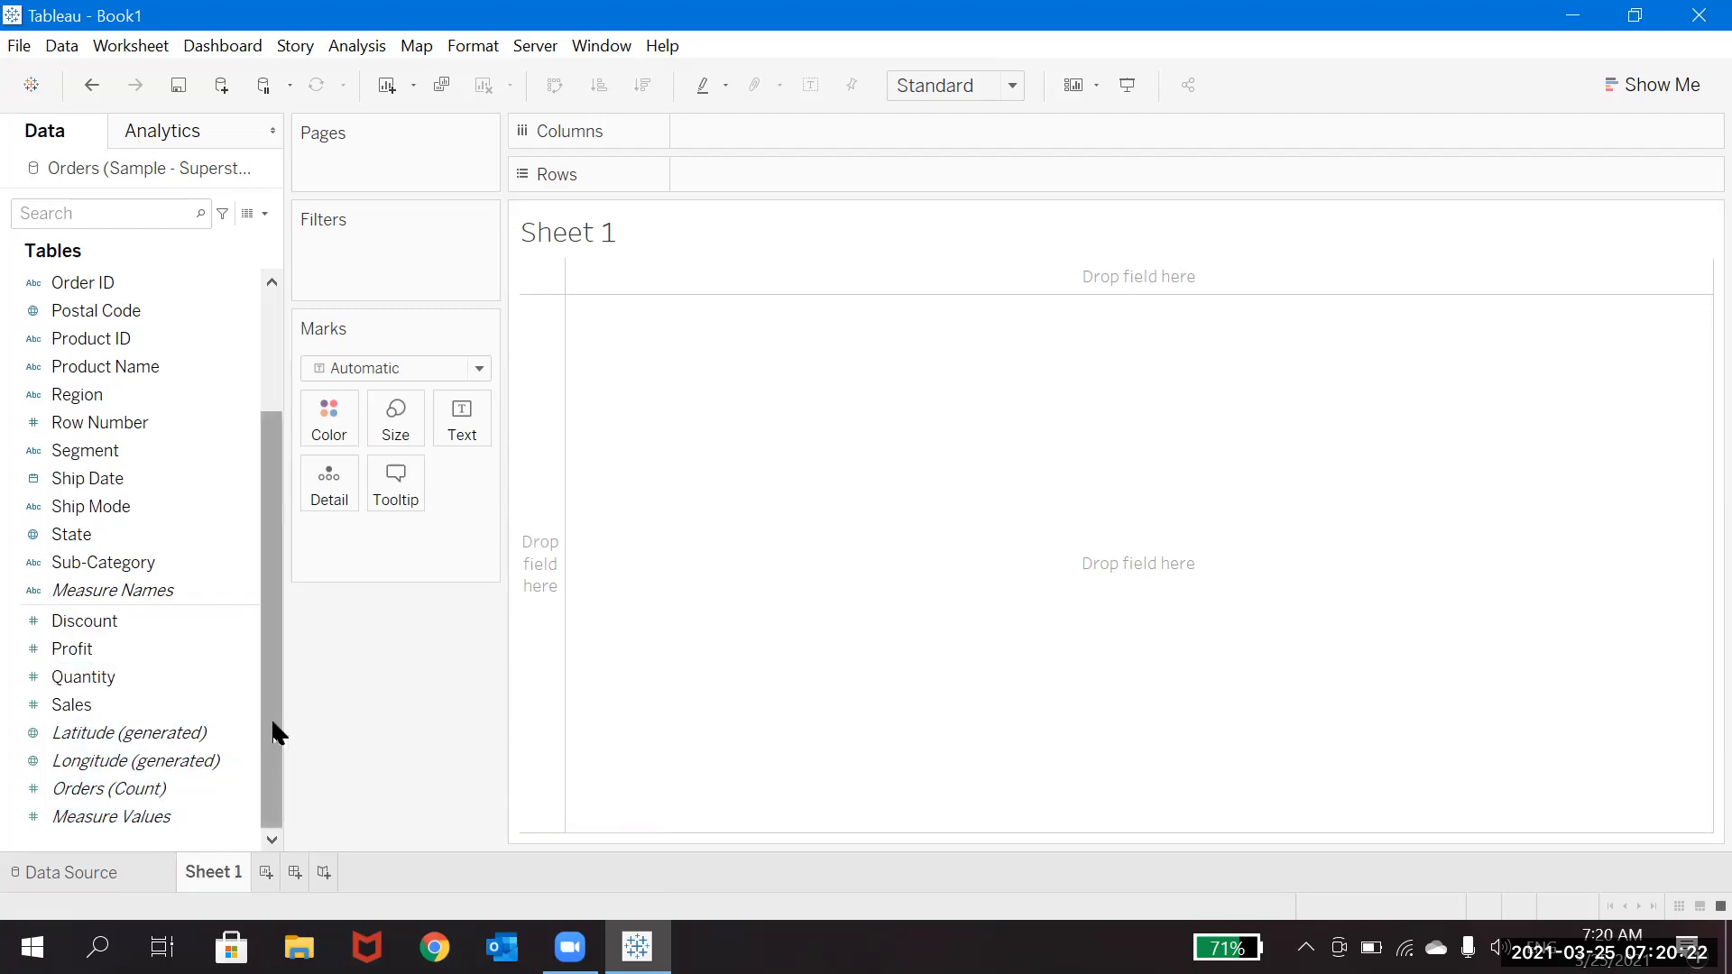
{"action": "left_click_drag", "start_coordinate": [273, 733], "coordinate": [274, 571]}
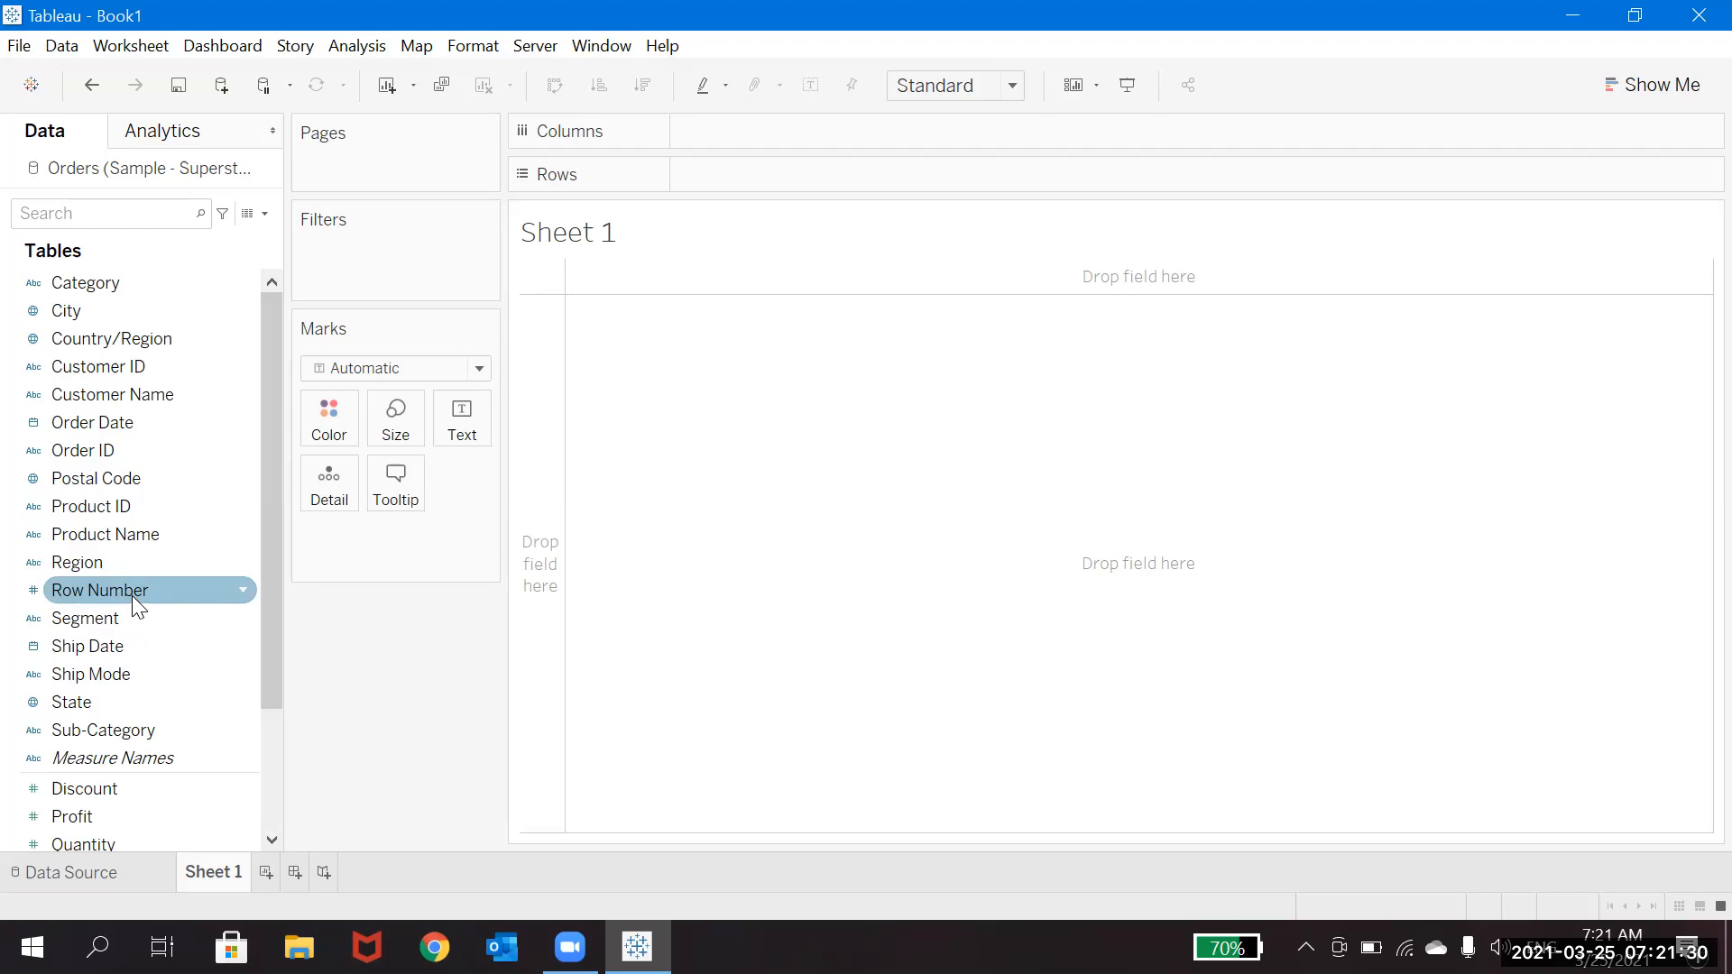
{"action": "left_click_drag", "start_coordinate": [131, 595], "coordinate": [76, 834]}
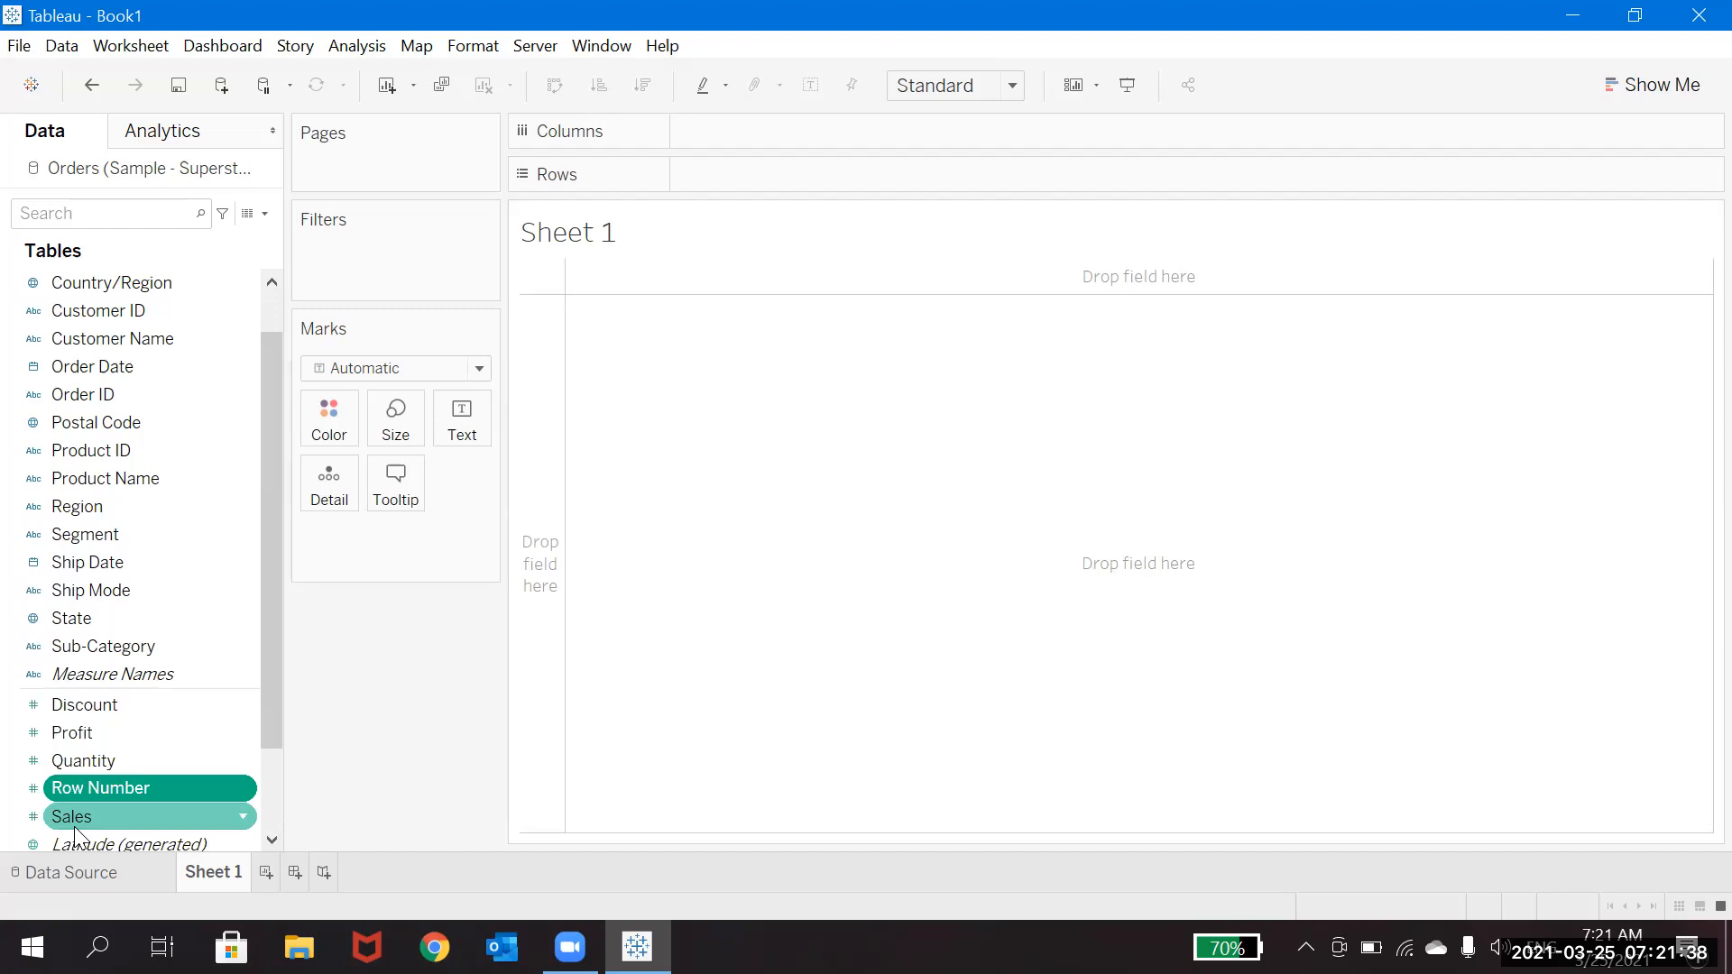
Convert the Row Number field from a measure back to a dimension.
{"action": "left_click", "coordinate": [147, 790]}
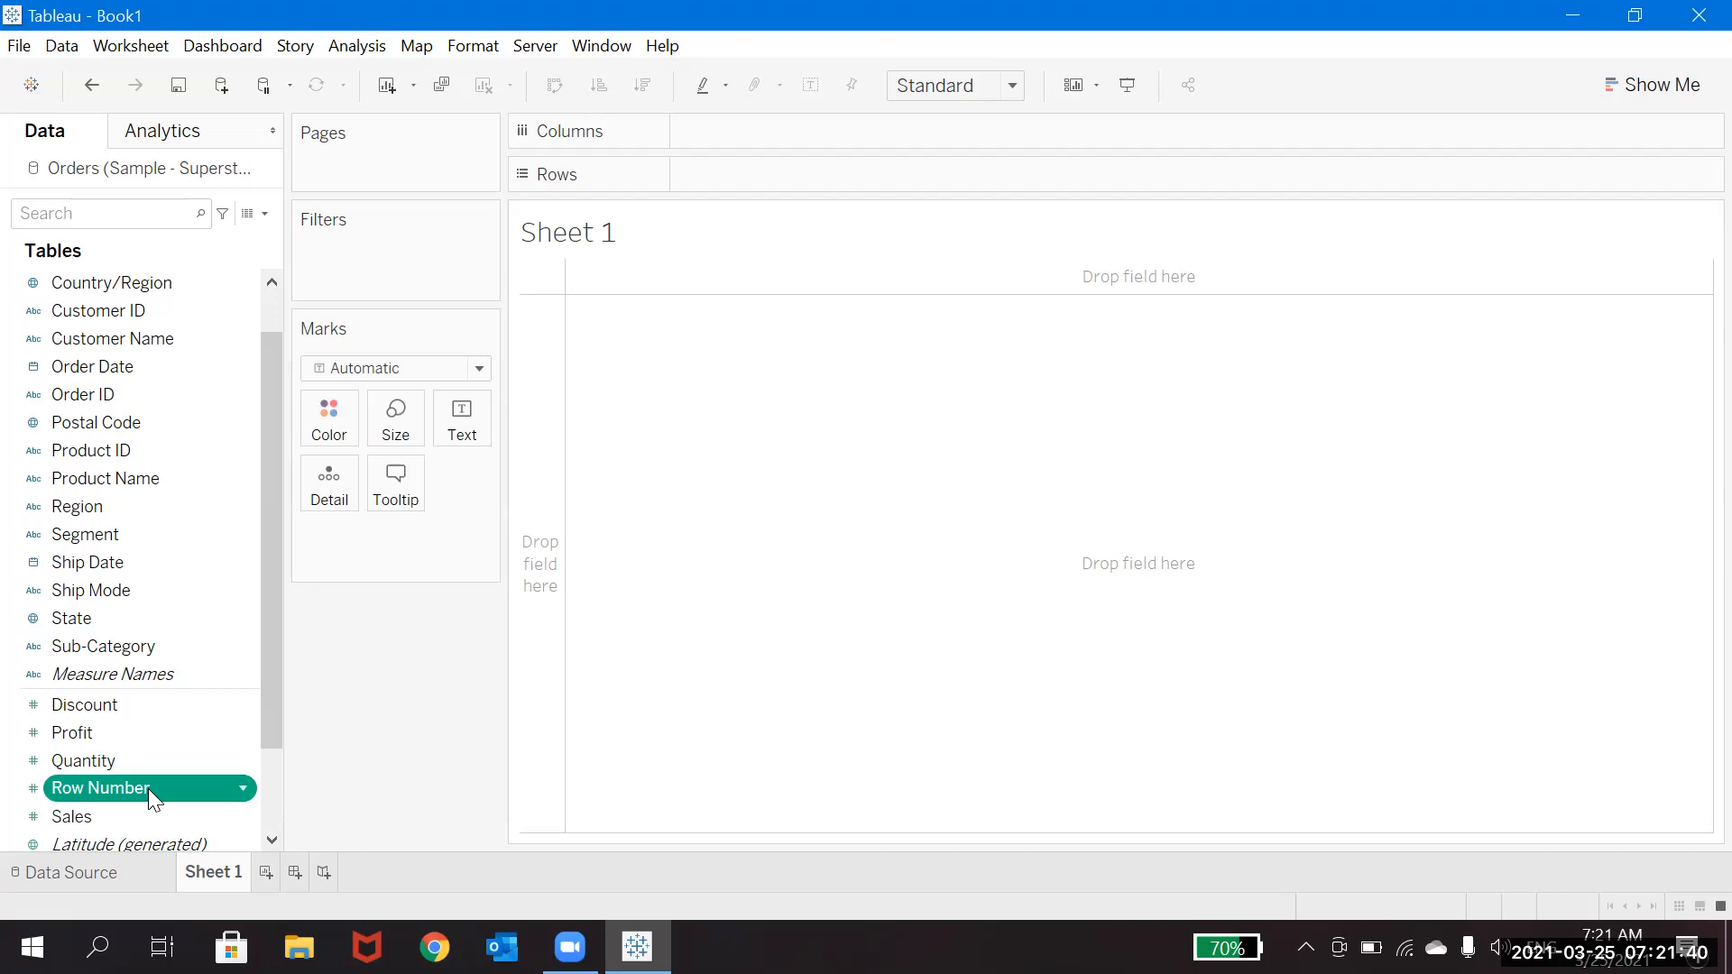
{"action": "right_click", "coordinate": [148, 788]}
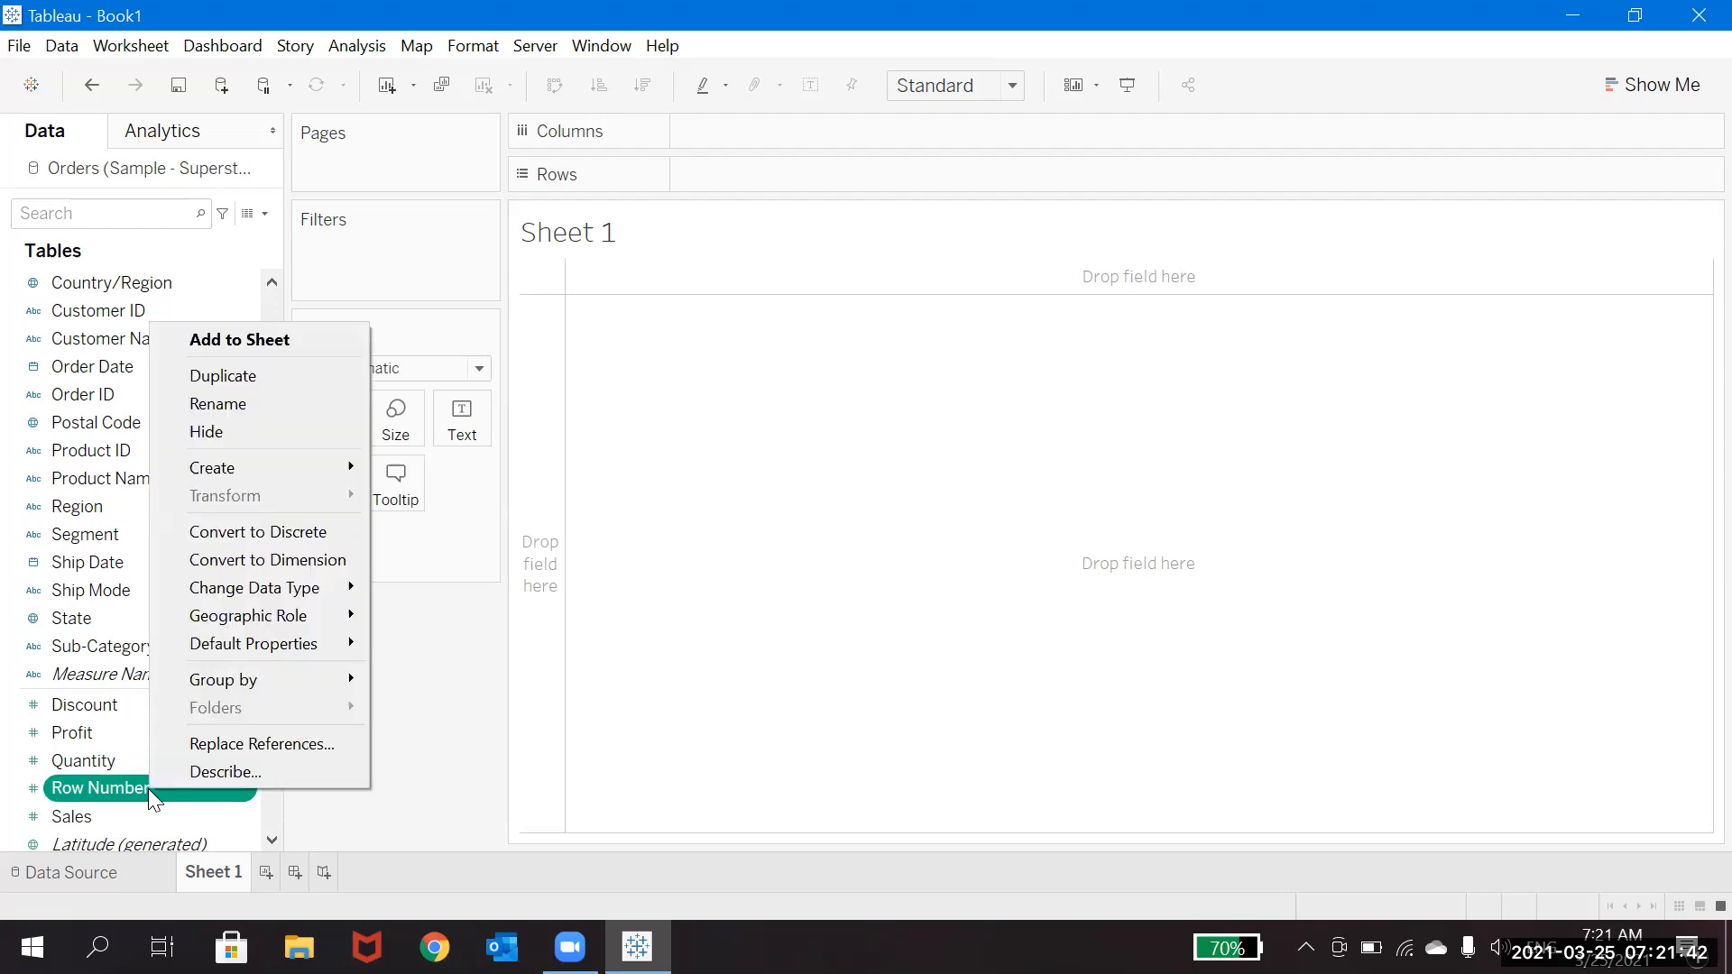
{"action": "left_click", "coordinate": [288, 561]}
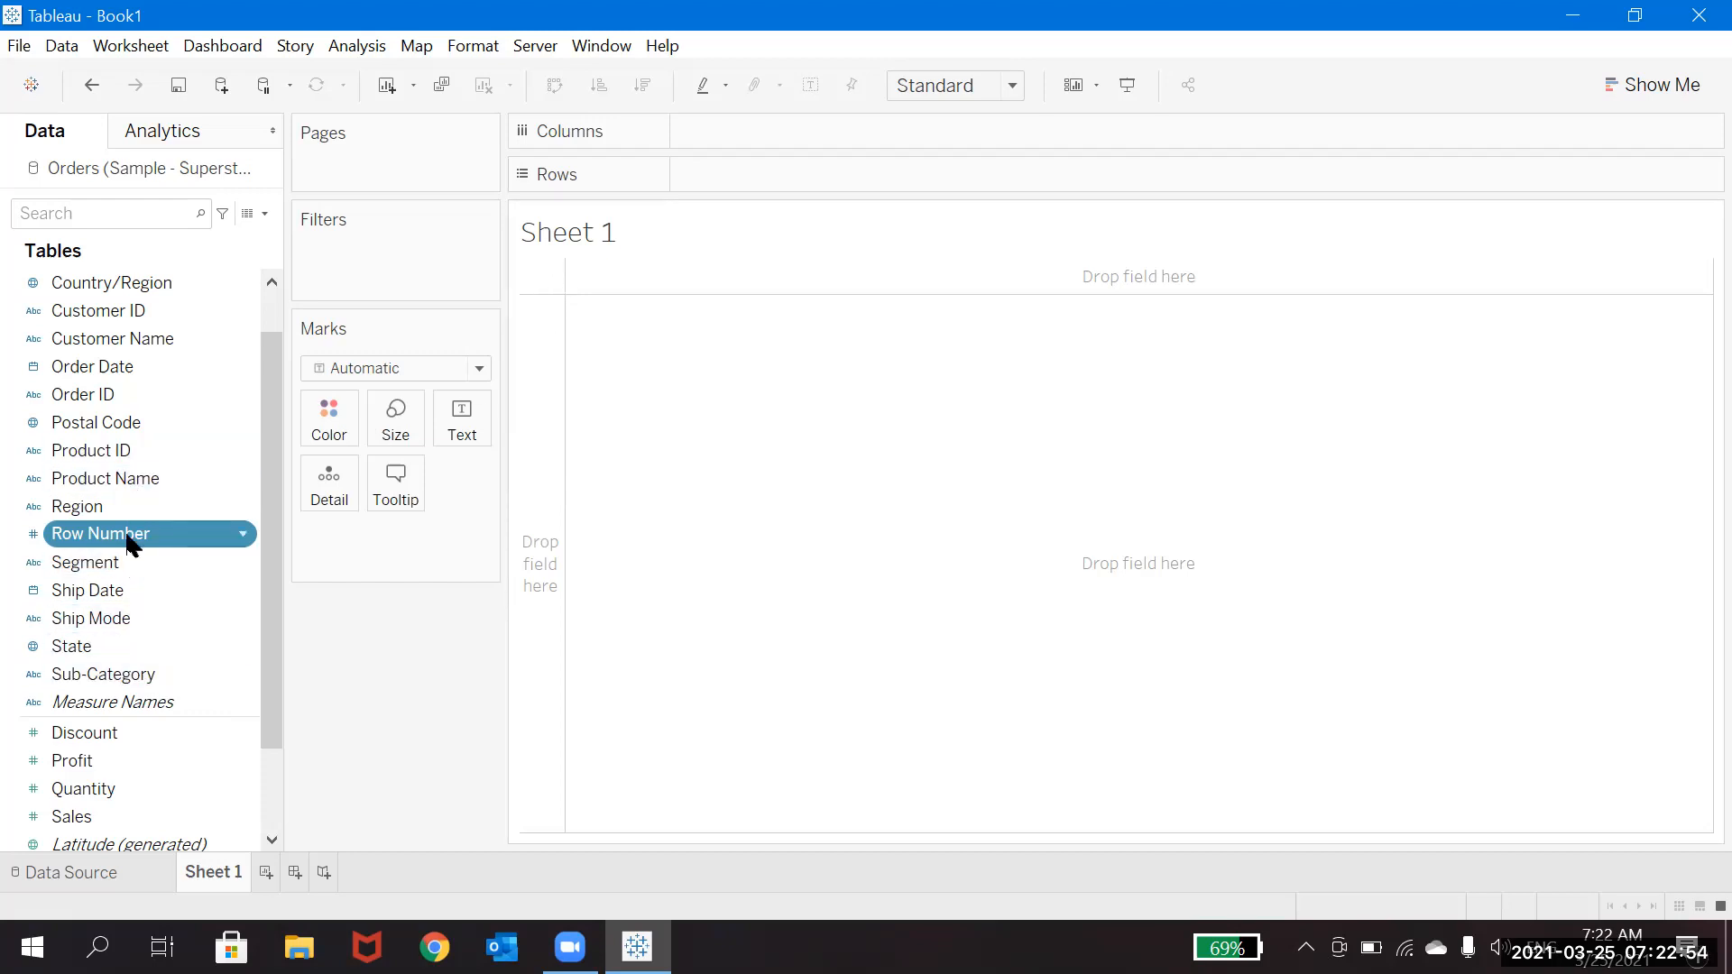
Chart Sales by Region, with Region in the columns and Sales in the rows, and change the chart to a treemap.
{"action": "left_click_drag", "start_coordinate": [117, 516], "coordinate": [832, 180]}
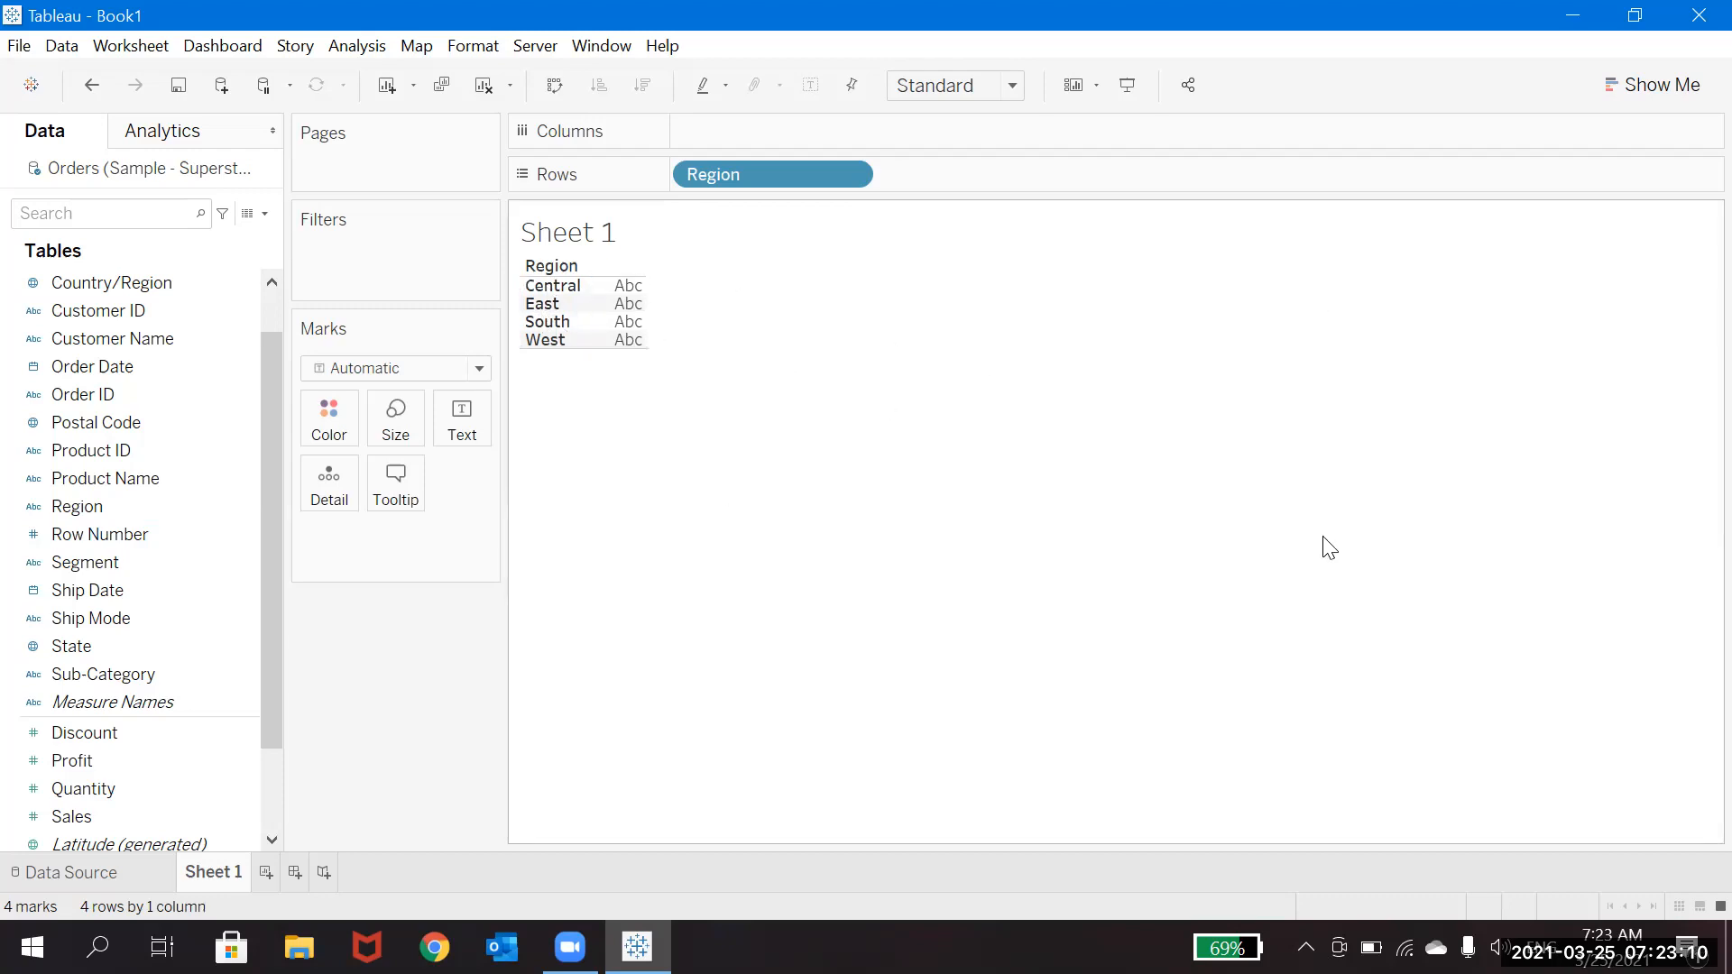
{"action": "left_click_drag", "start_coordinate": [768, 175], "coordinate": [770, 128]}
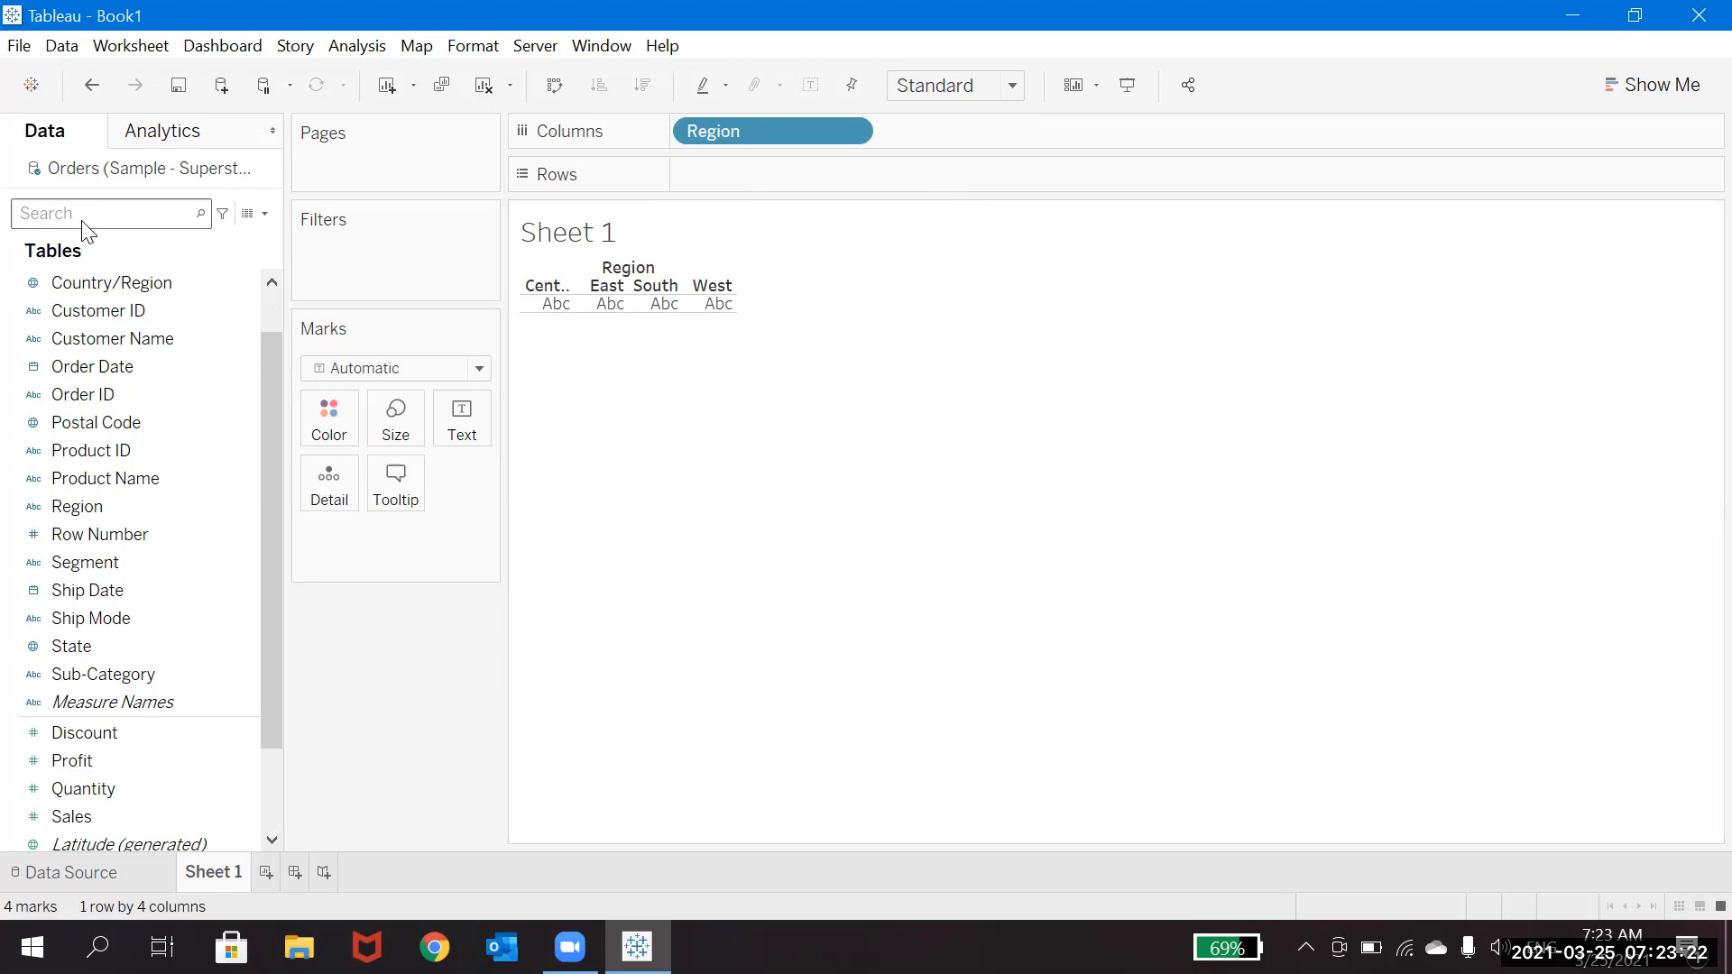
{"action": "left_click_drag", "start_coordinate": [83, 821], "coordinate": [743, 178]}
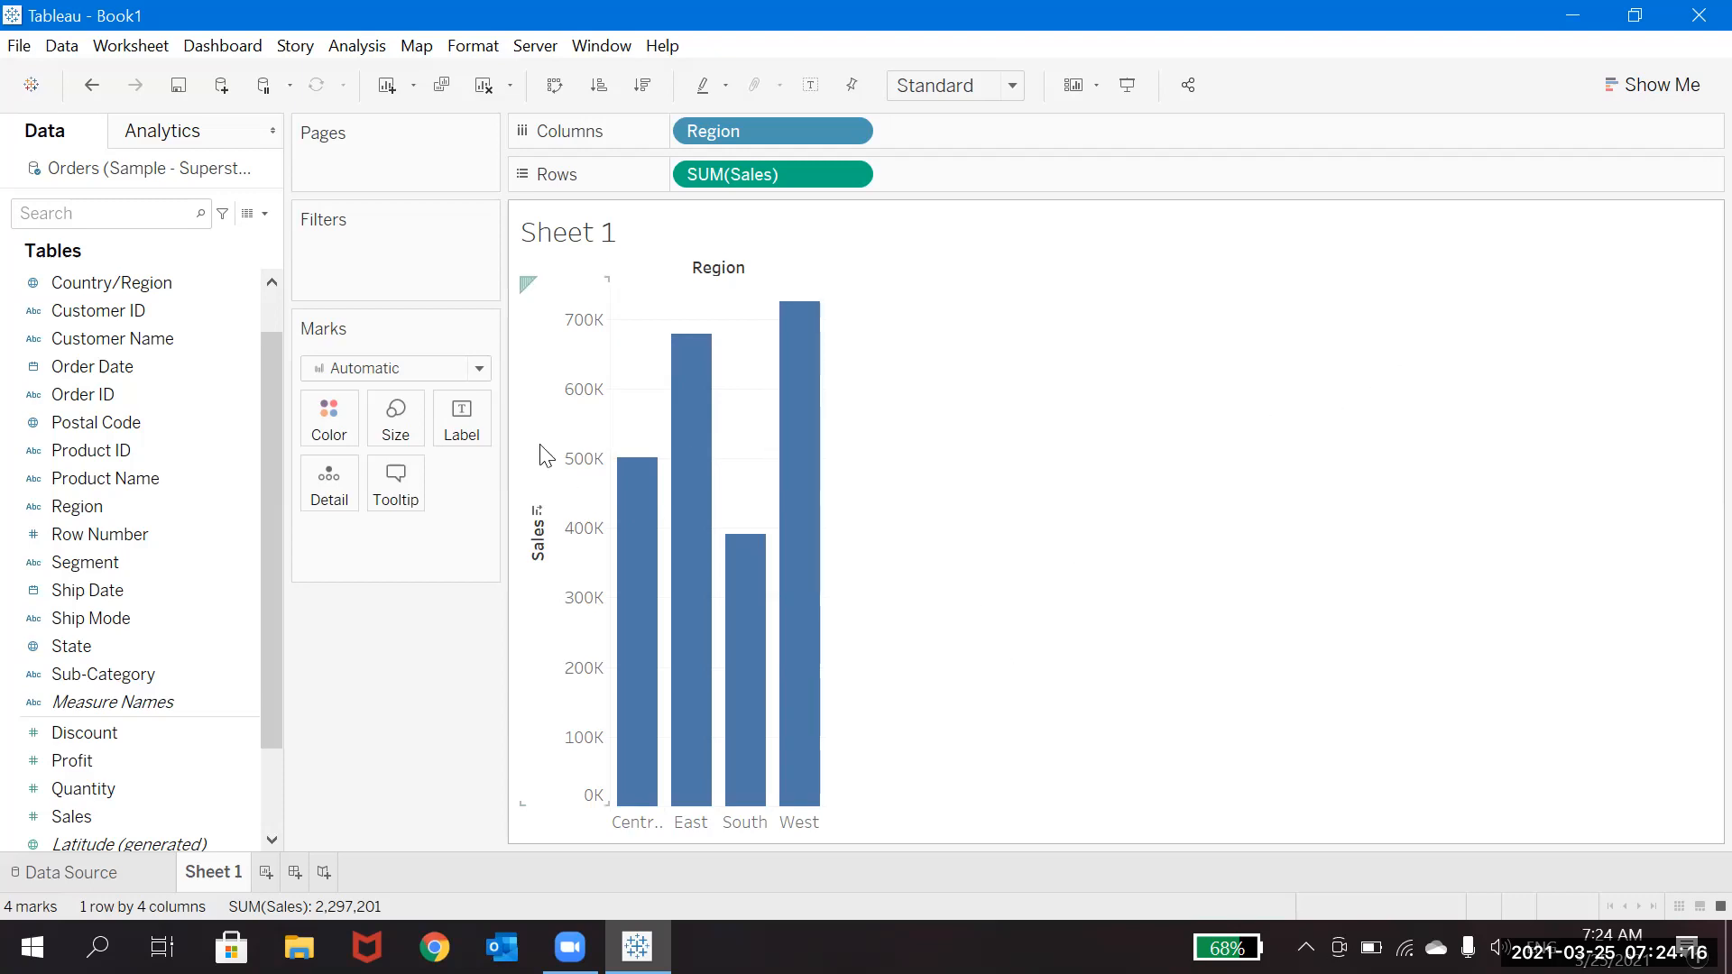
{"action": "left_click", "coordinate": [1656, 88]}
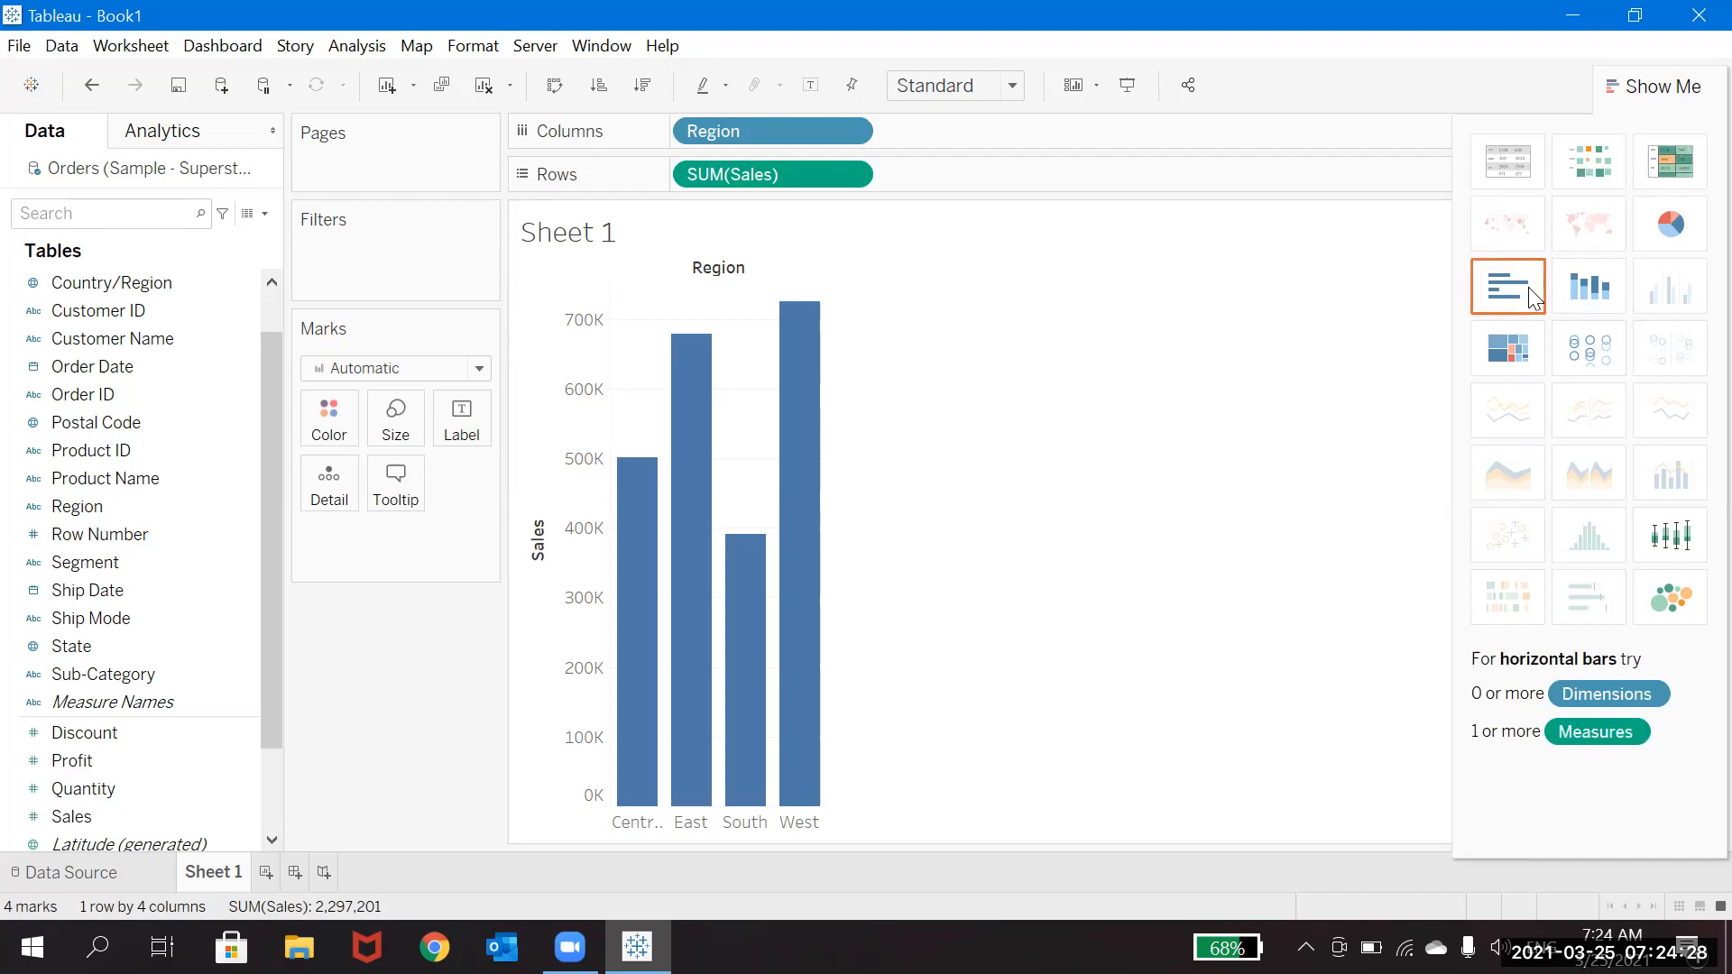
{"action": "left_click", "coordinate": [1521, 369]}
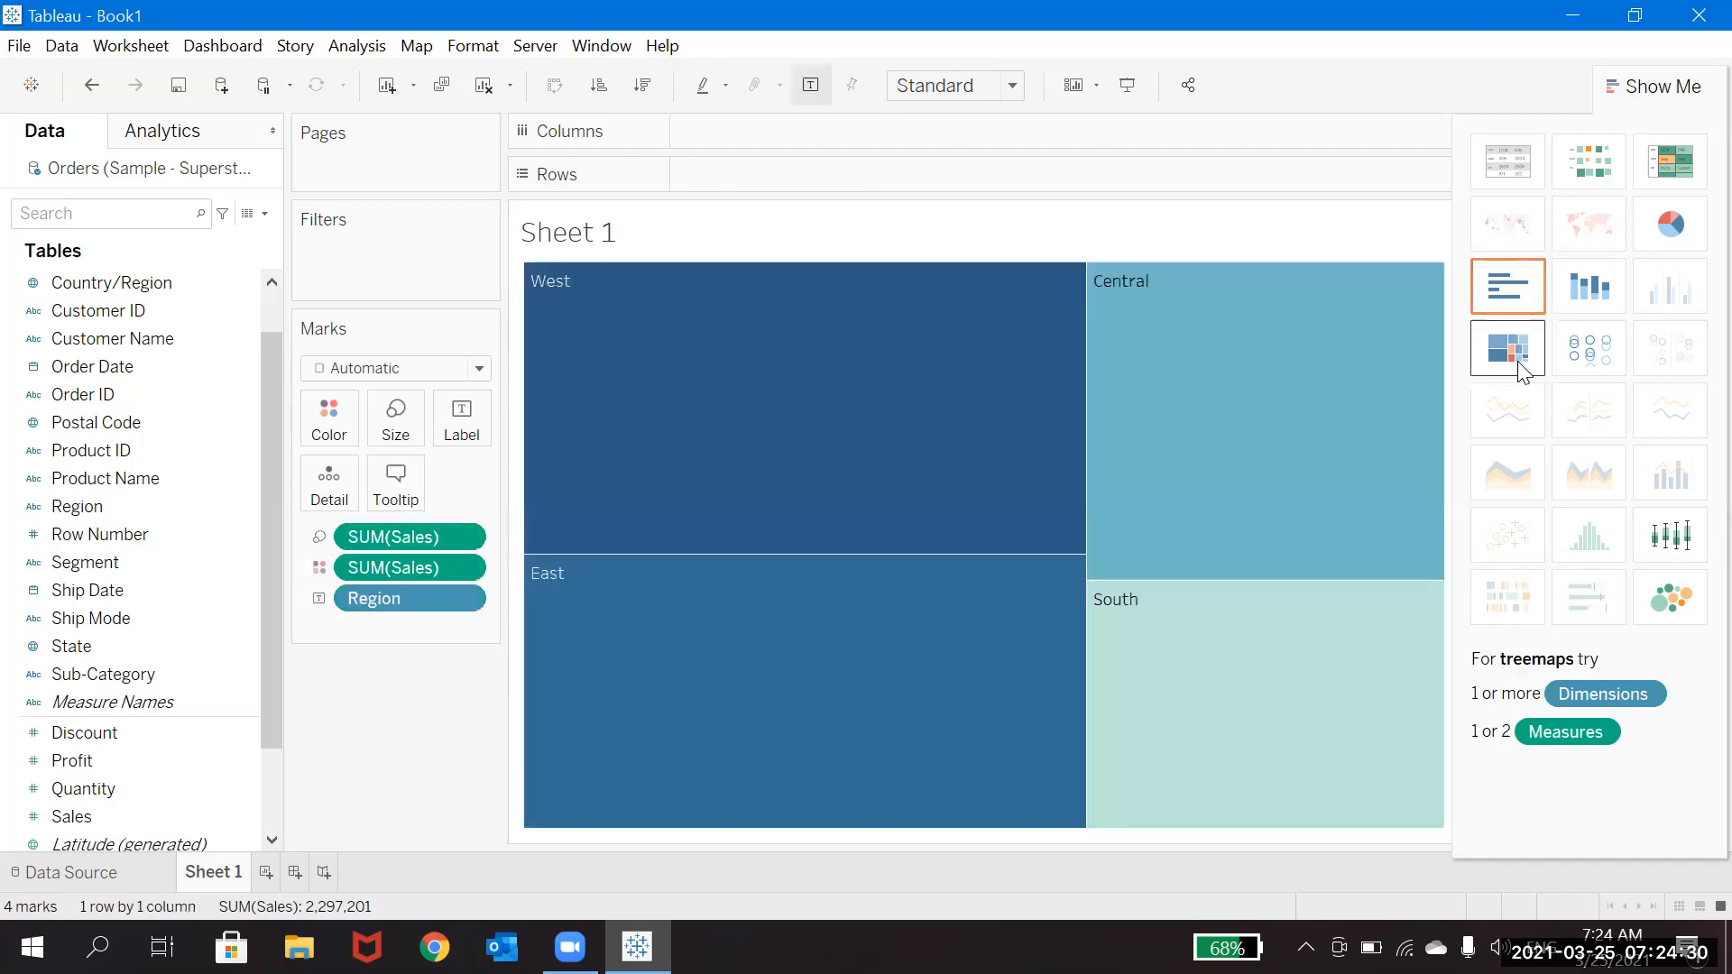
Try packed bubbles, a pie chart, a heat map, a text table, a highlight table and stacked bars, and return to the treemap.
{"action": "left_click", "coordinate": [1670, 598]}
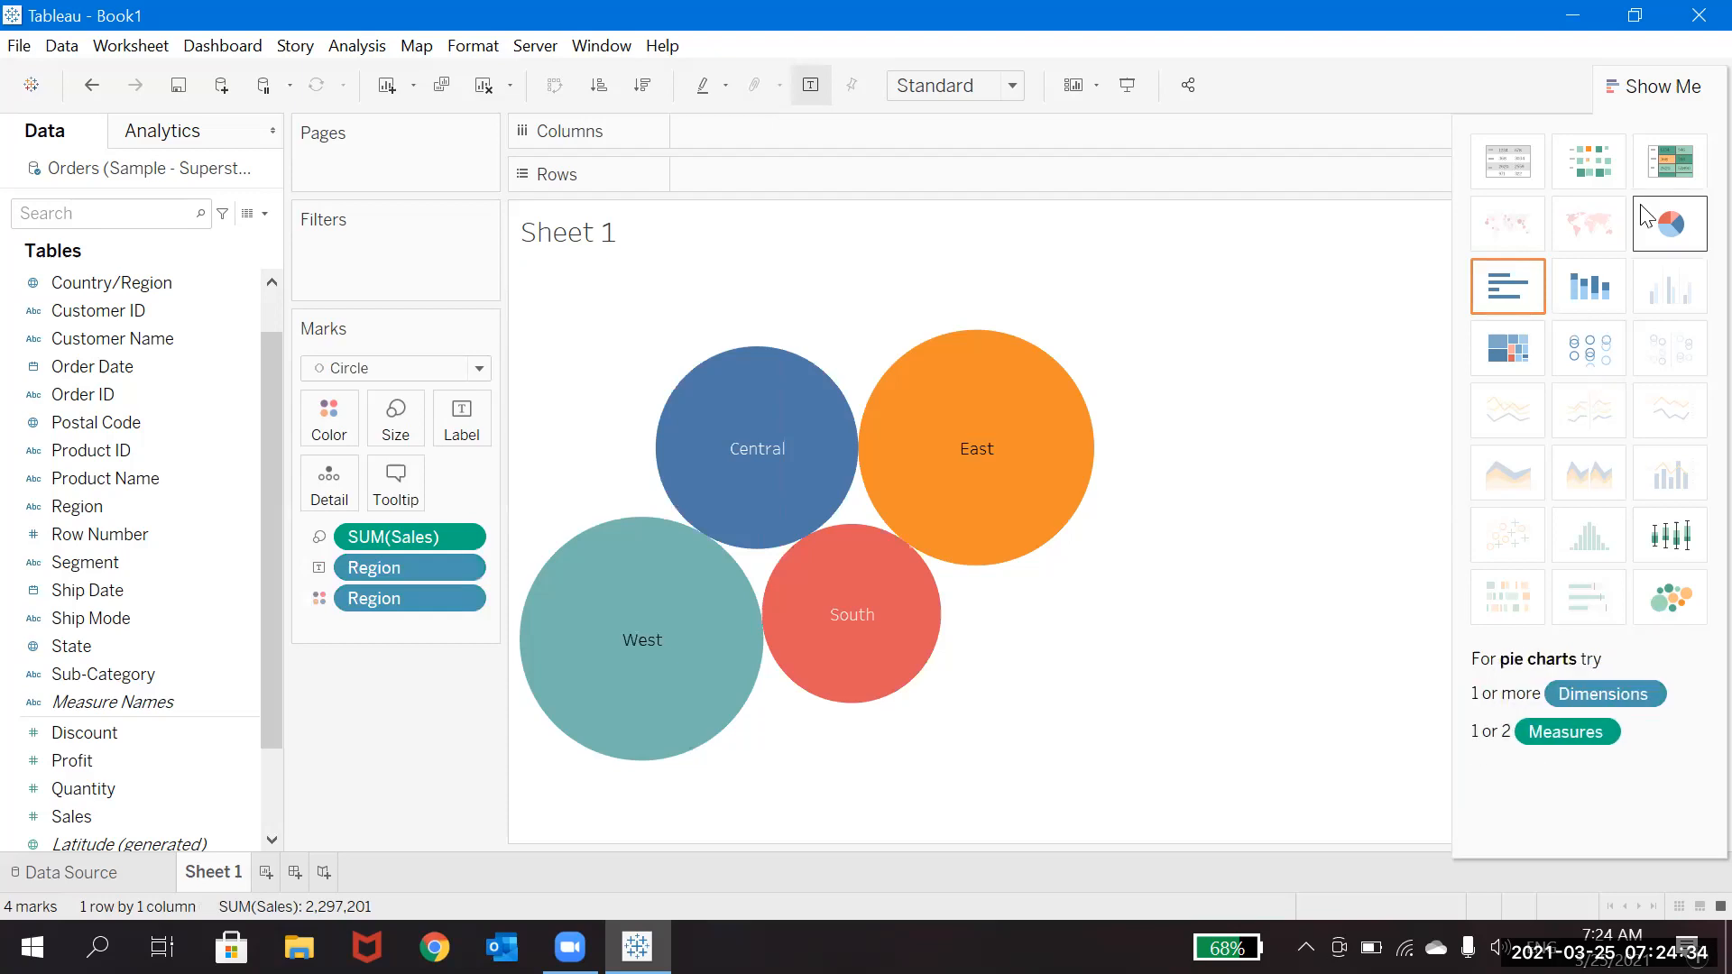
{"action": "left_click", "coordinate": [1673, 231]}
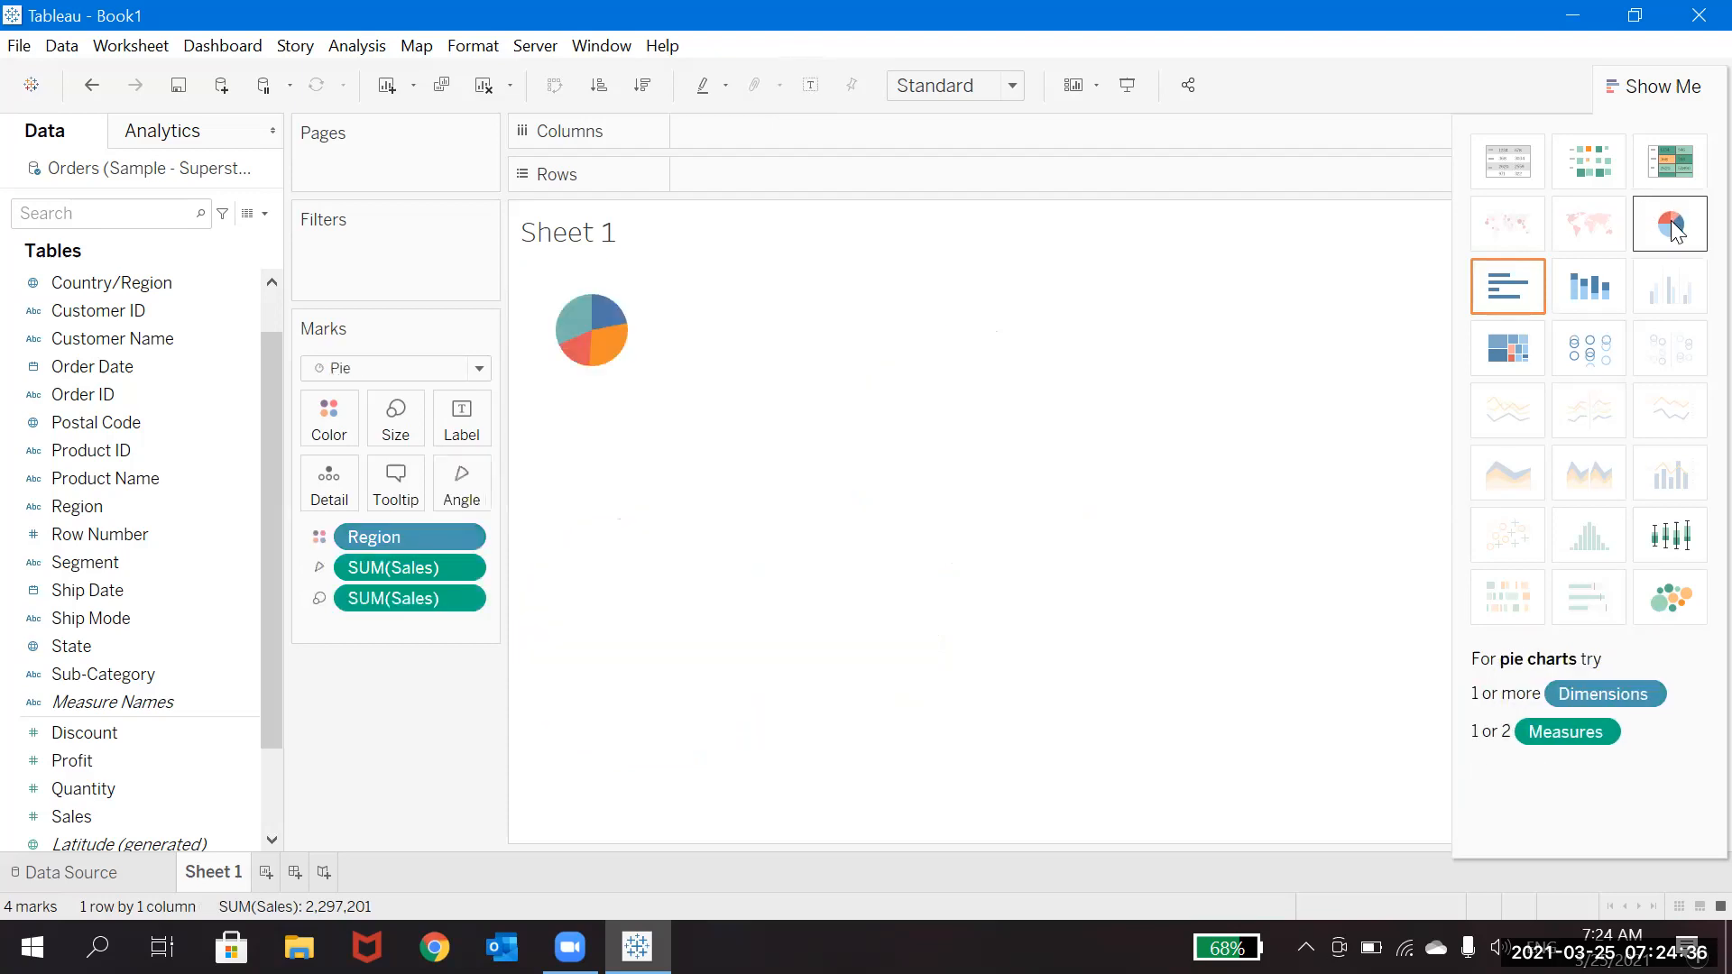
{"action": "left_click", "coordinate": [1574, 169]}
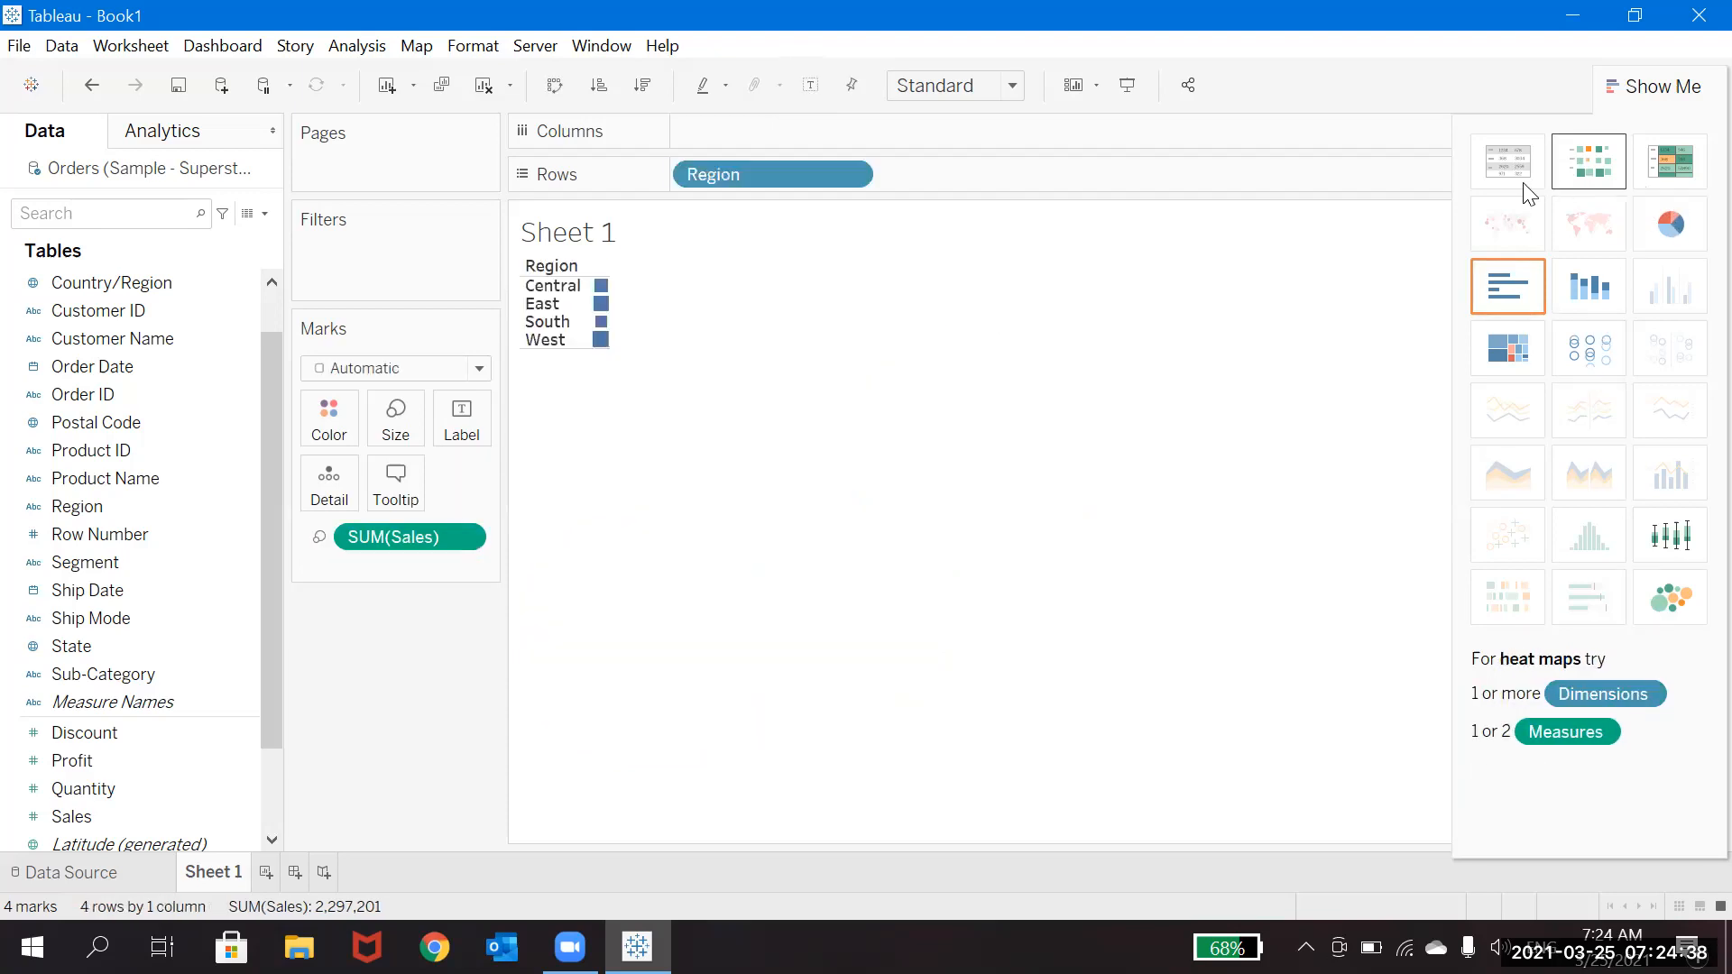
{"action": "left_click", "coordinate": [1512, 185]}
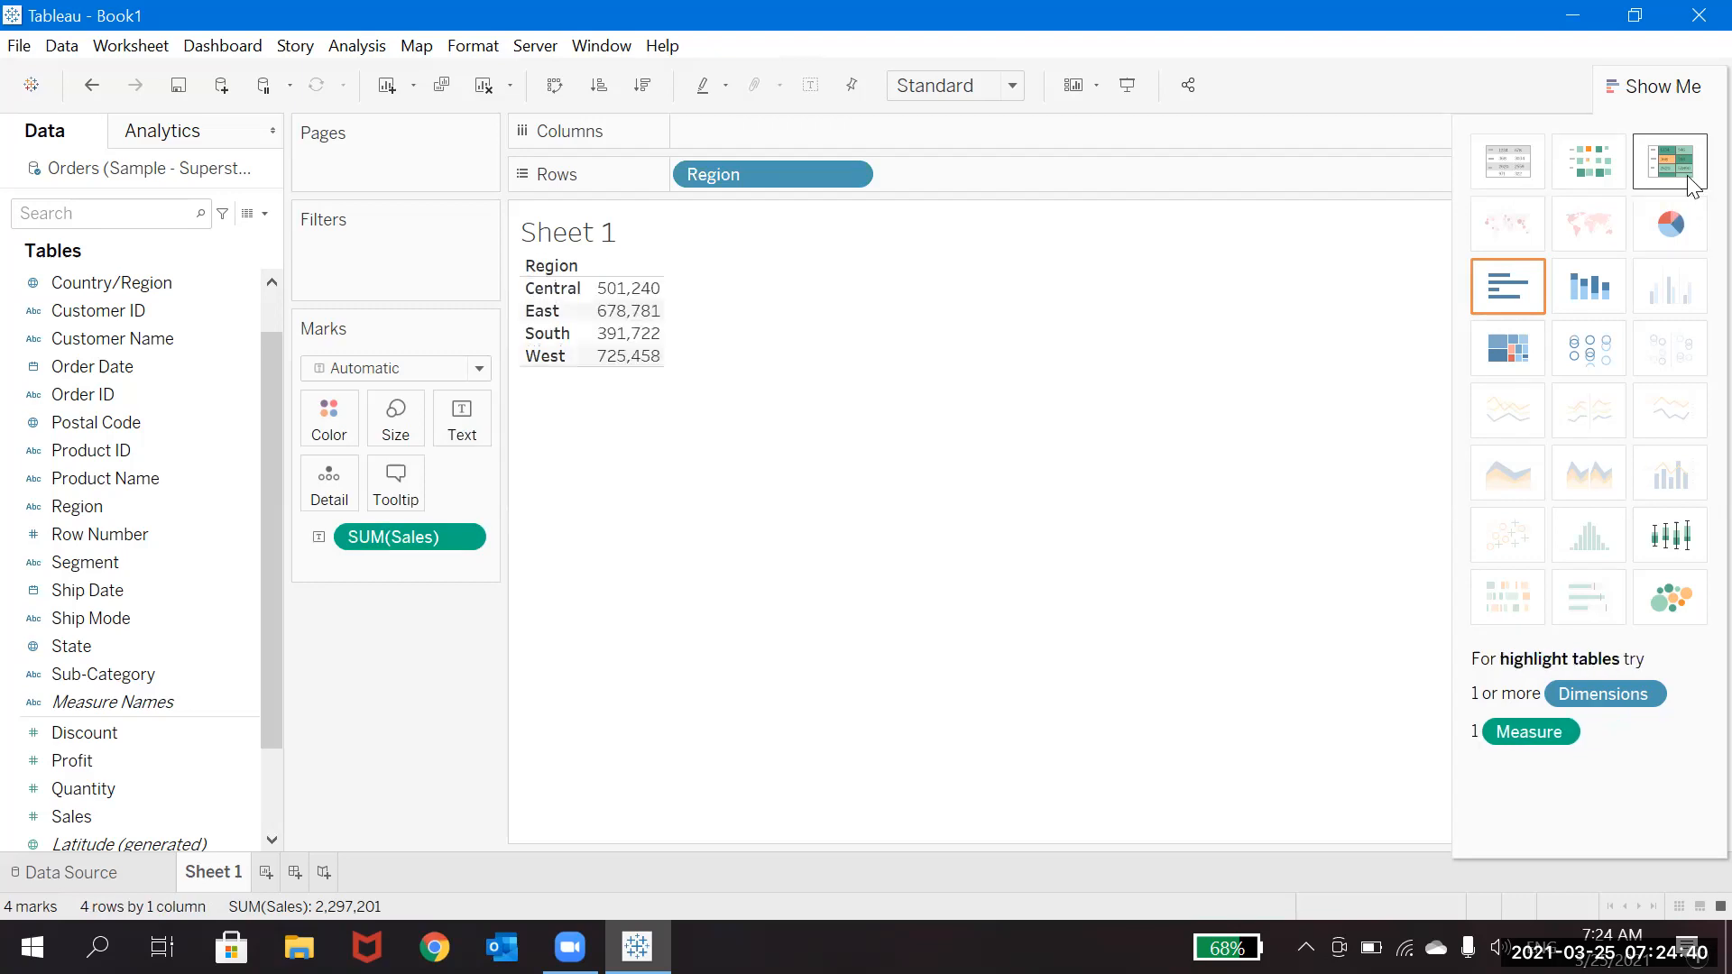
{"action": "left_click", "coordinate": [1683, 176]}
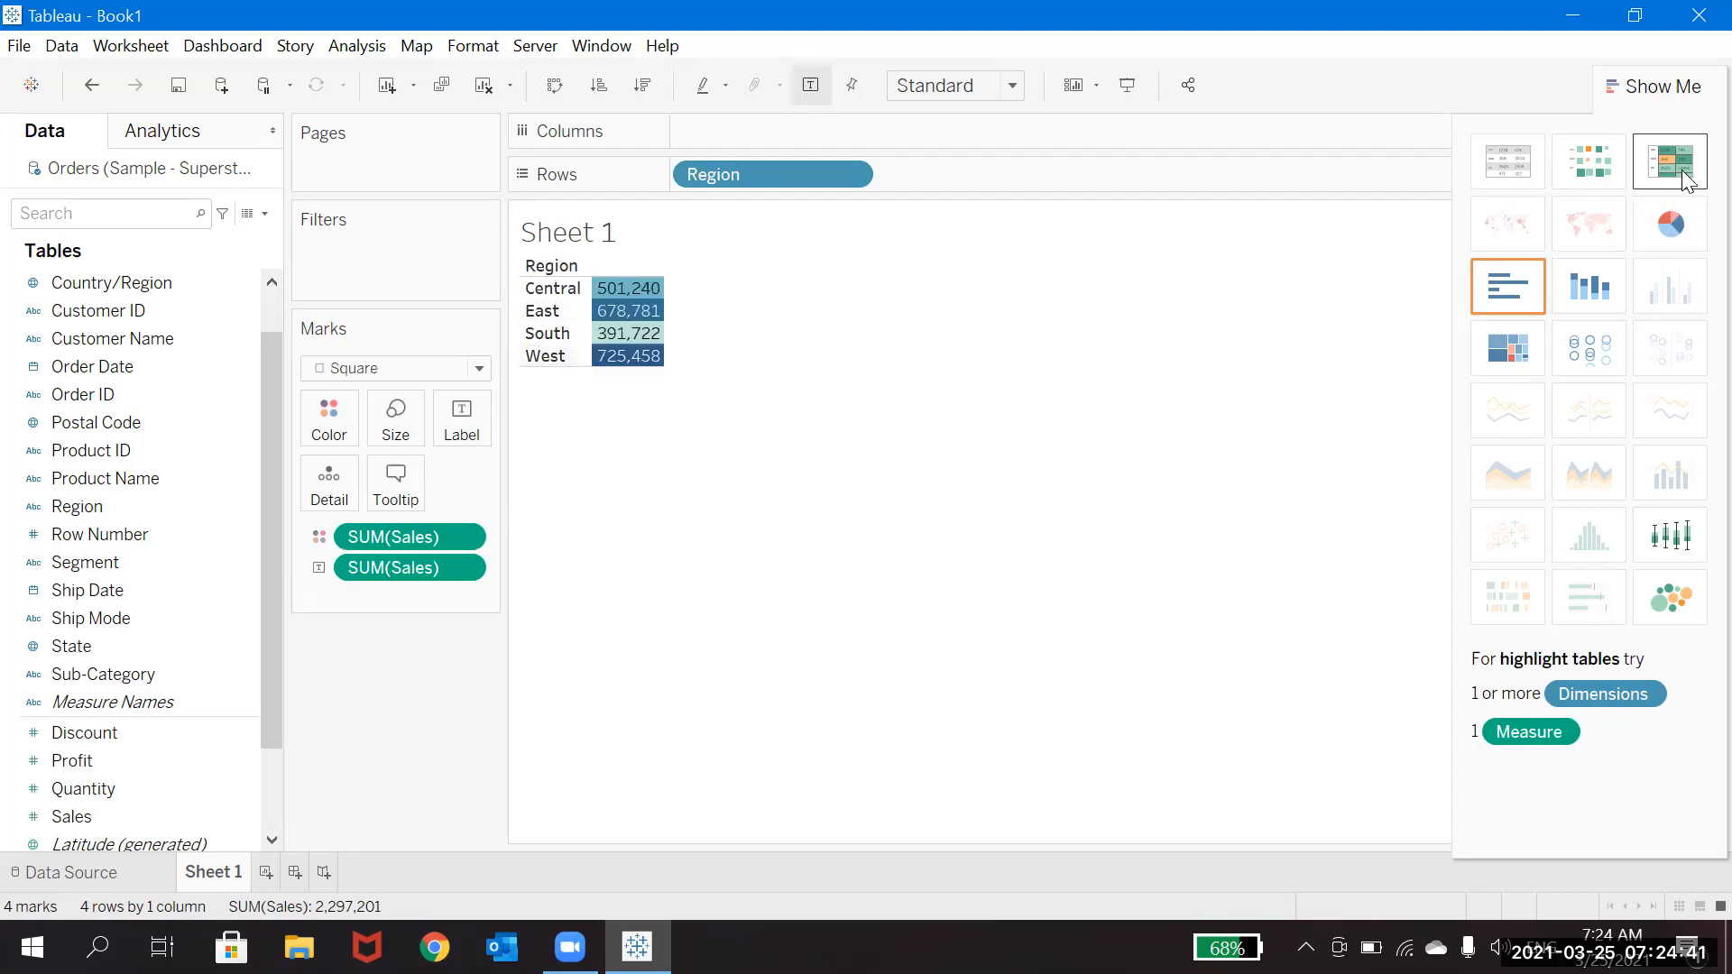
{"action": "left_click", "coordinate": [1585, 285]}
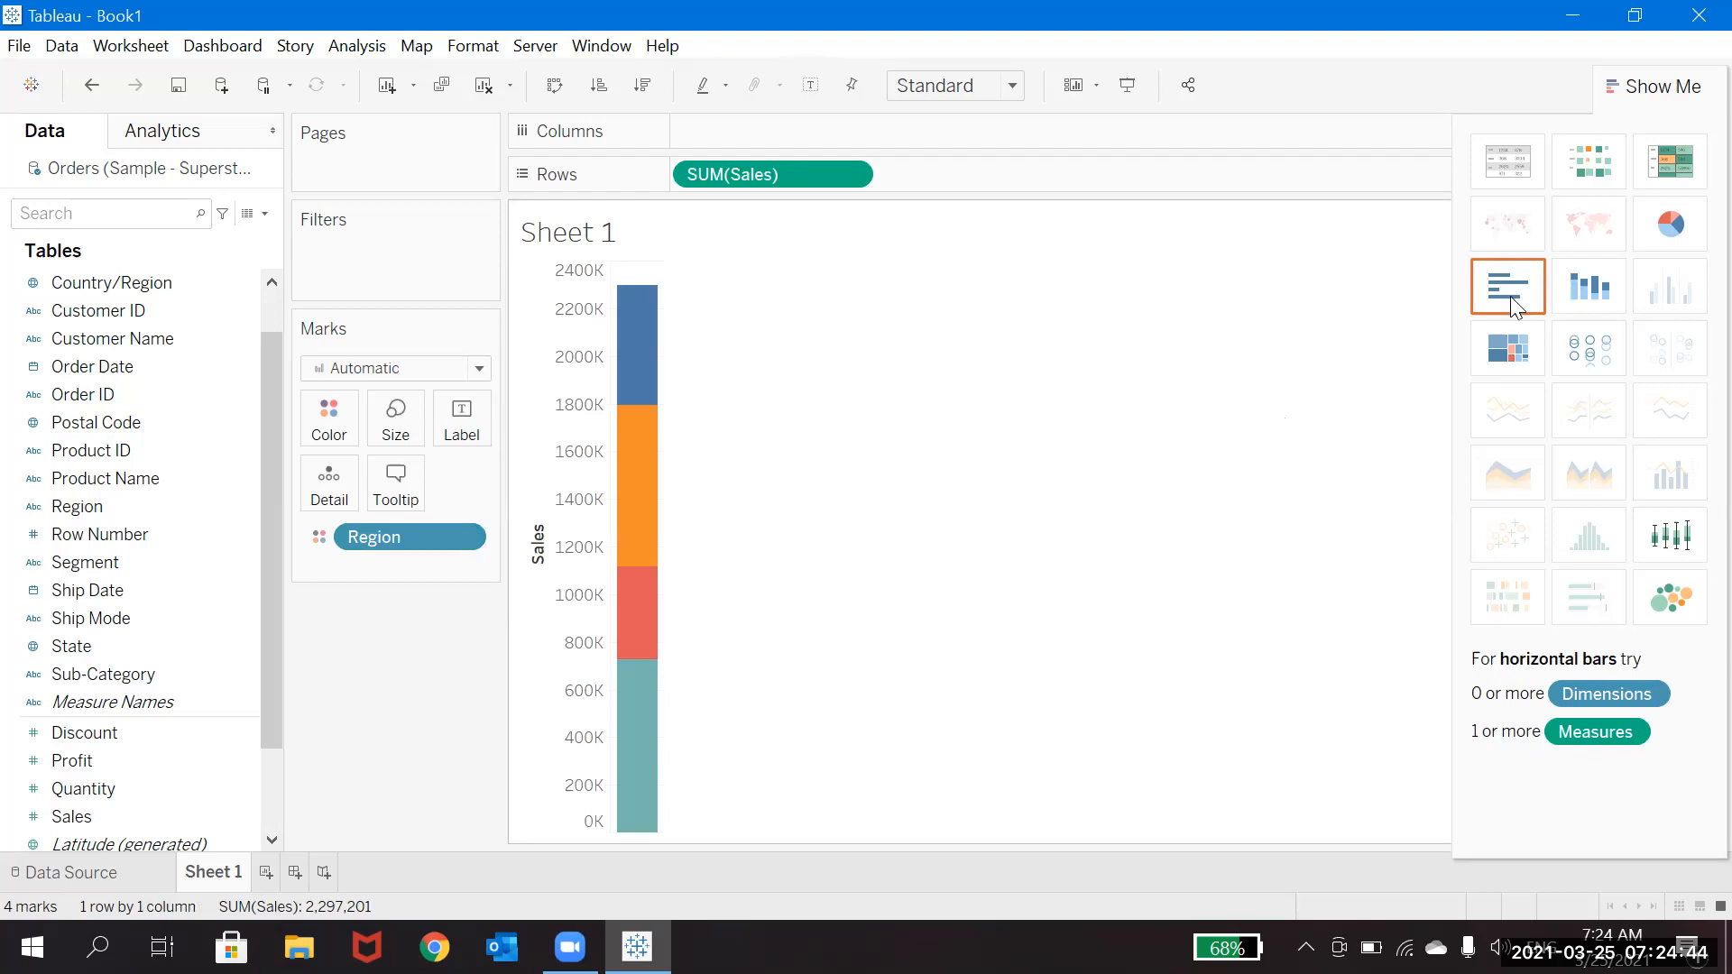
{"action": "left_click", "coordinate": [1494, 349]}
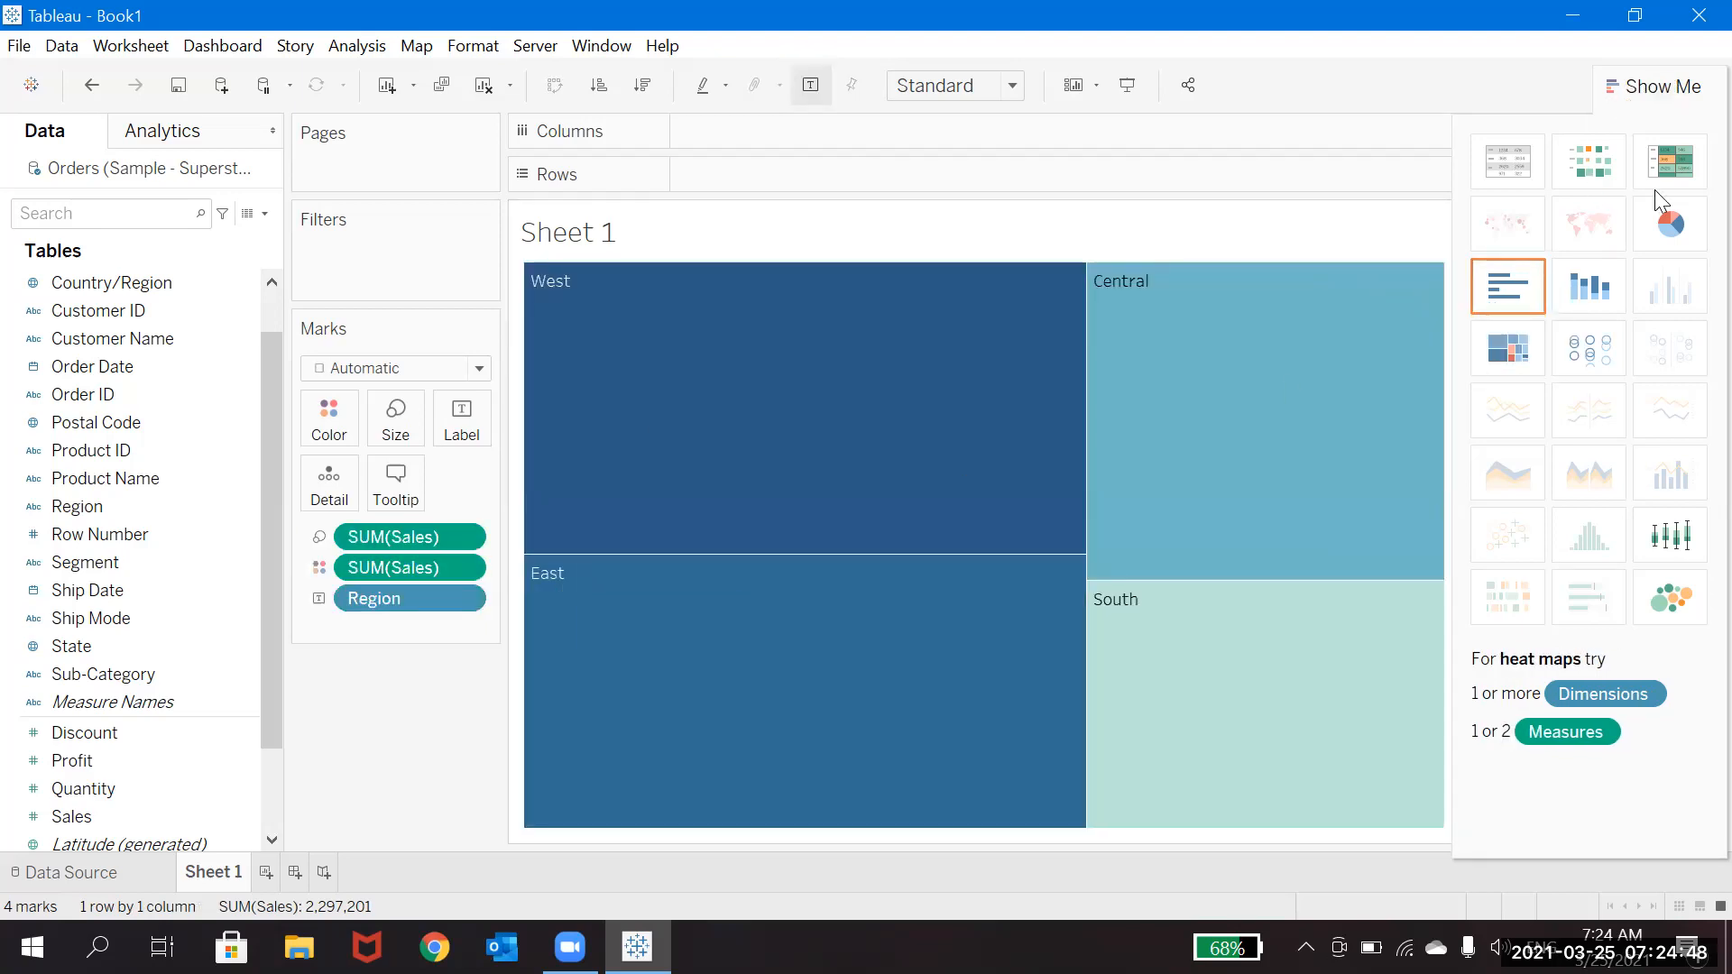
Close the chart type suggestions and examine the mark types available for the treemap.
{"action": "left_click", "coordinate": [1669, 86]}
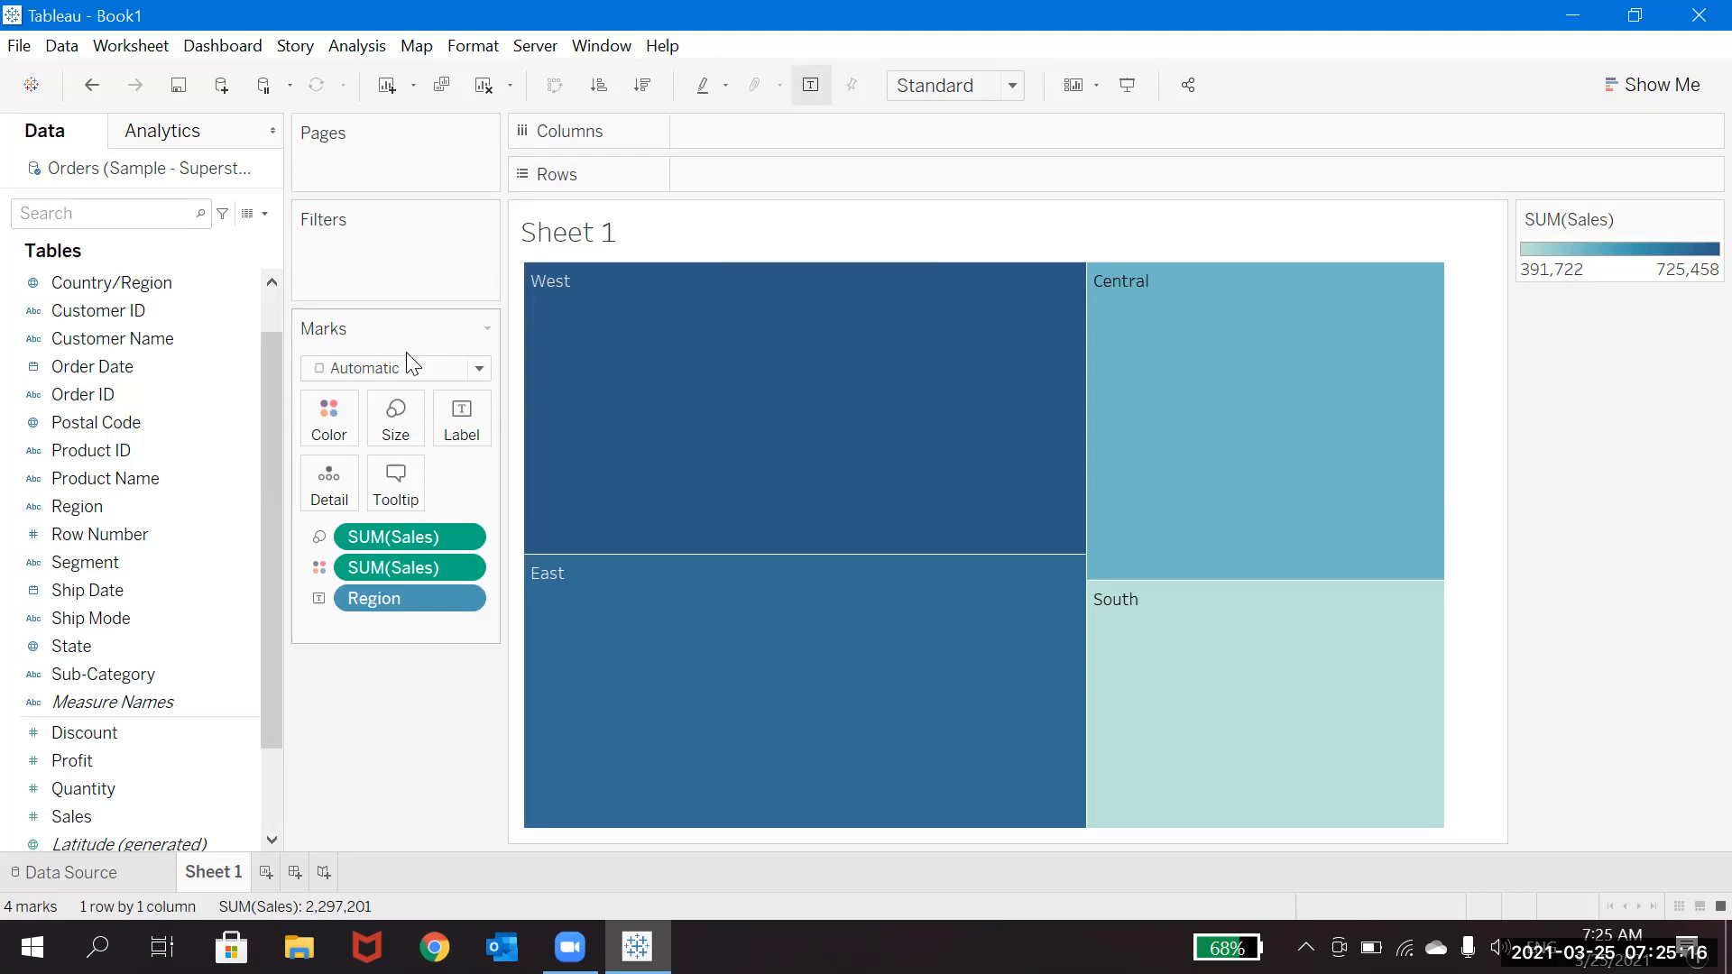
{"action": "left_click", "coordinate": [321, 366]}
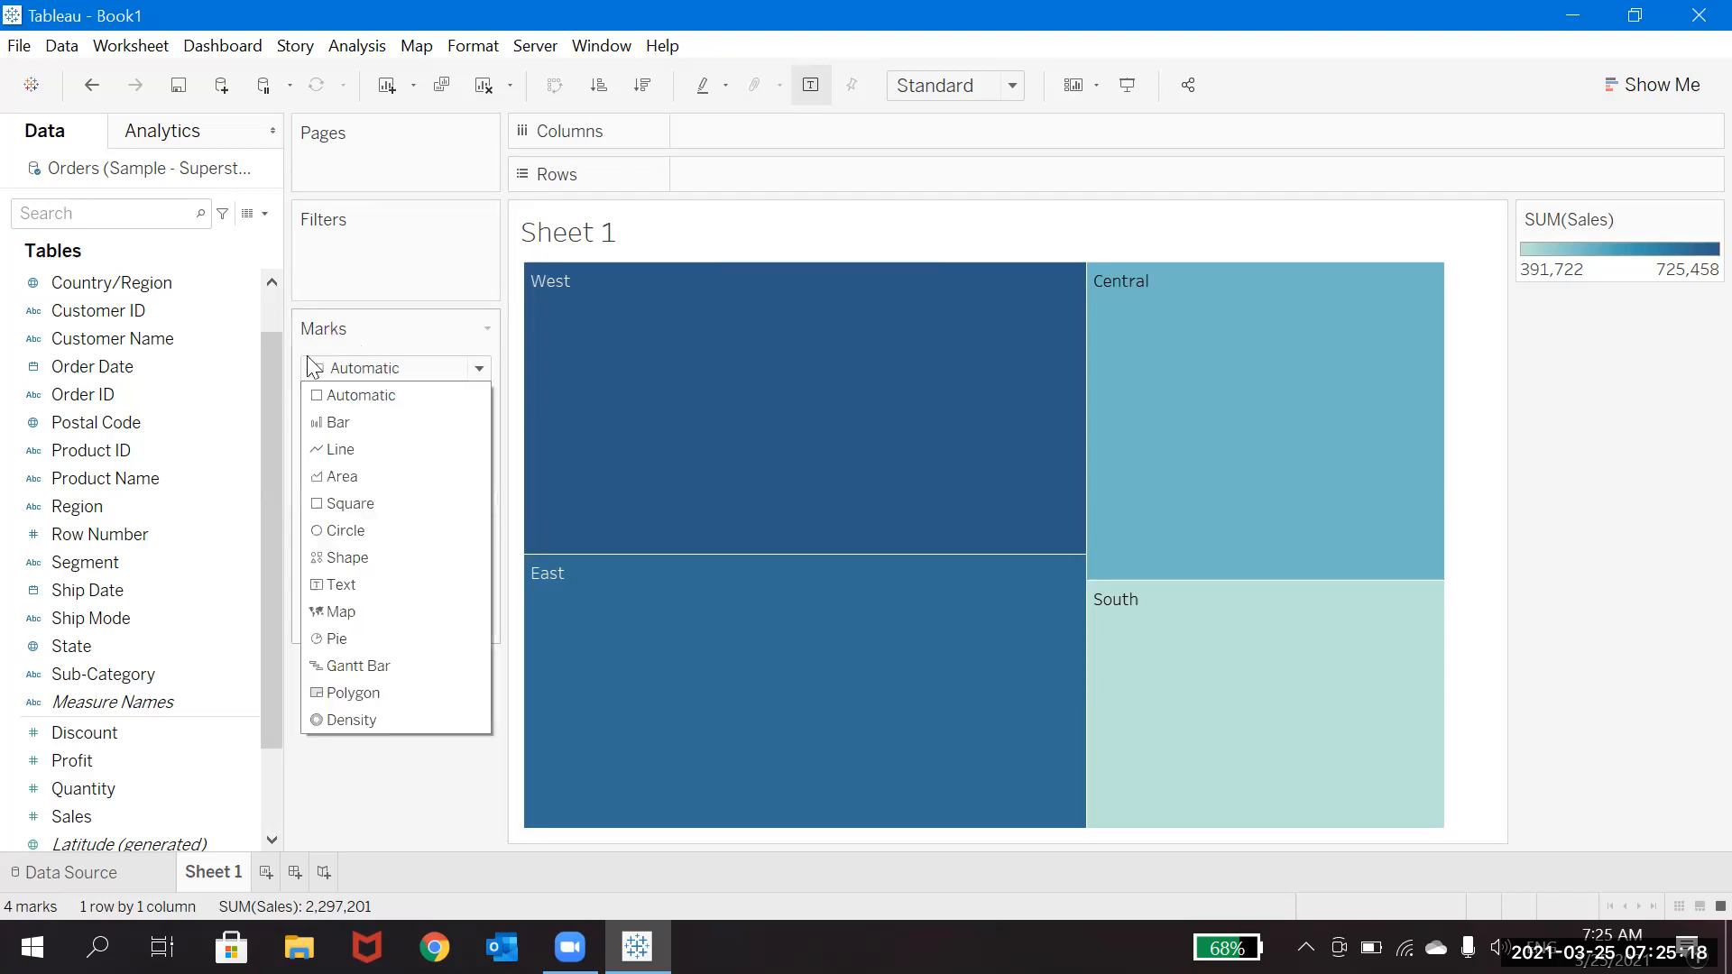
{"action": "left_click", "coordinate": [395, 327]}
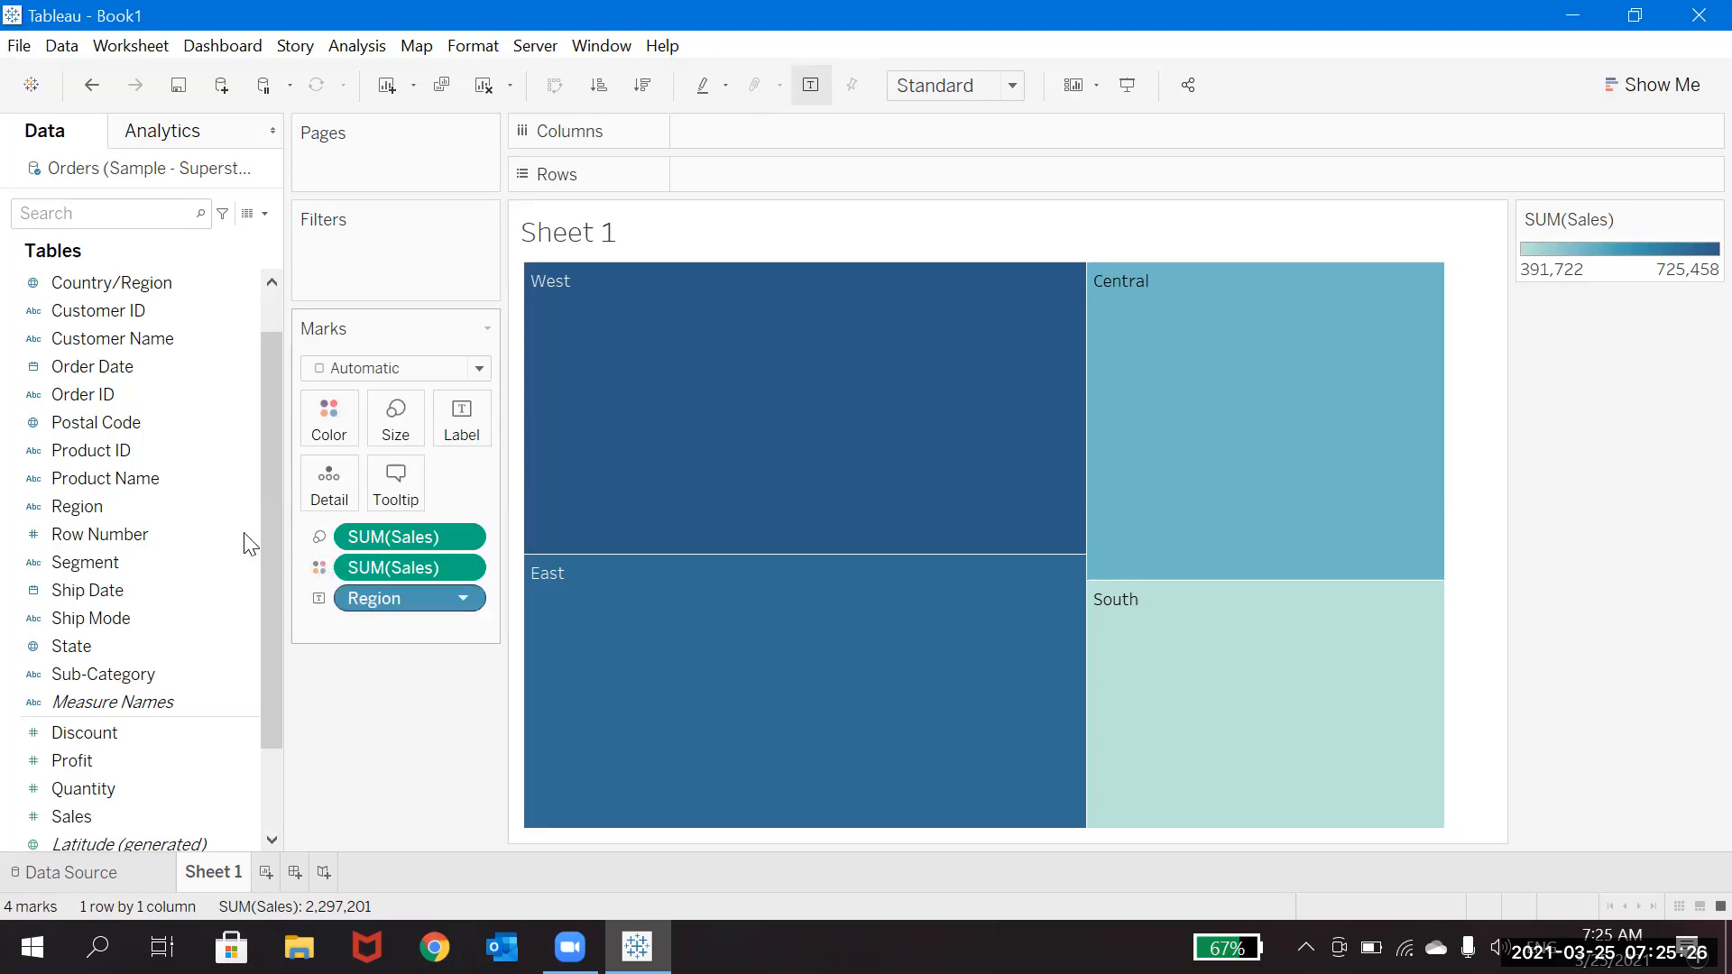
Search the fields for "re" and color the treemap by Region.
{"action": "left_click", "coordinate": [122, 215]}
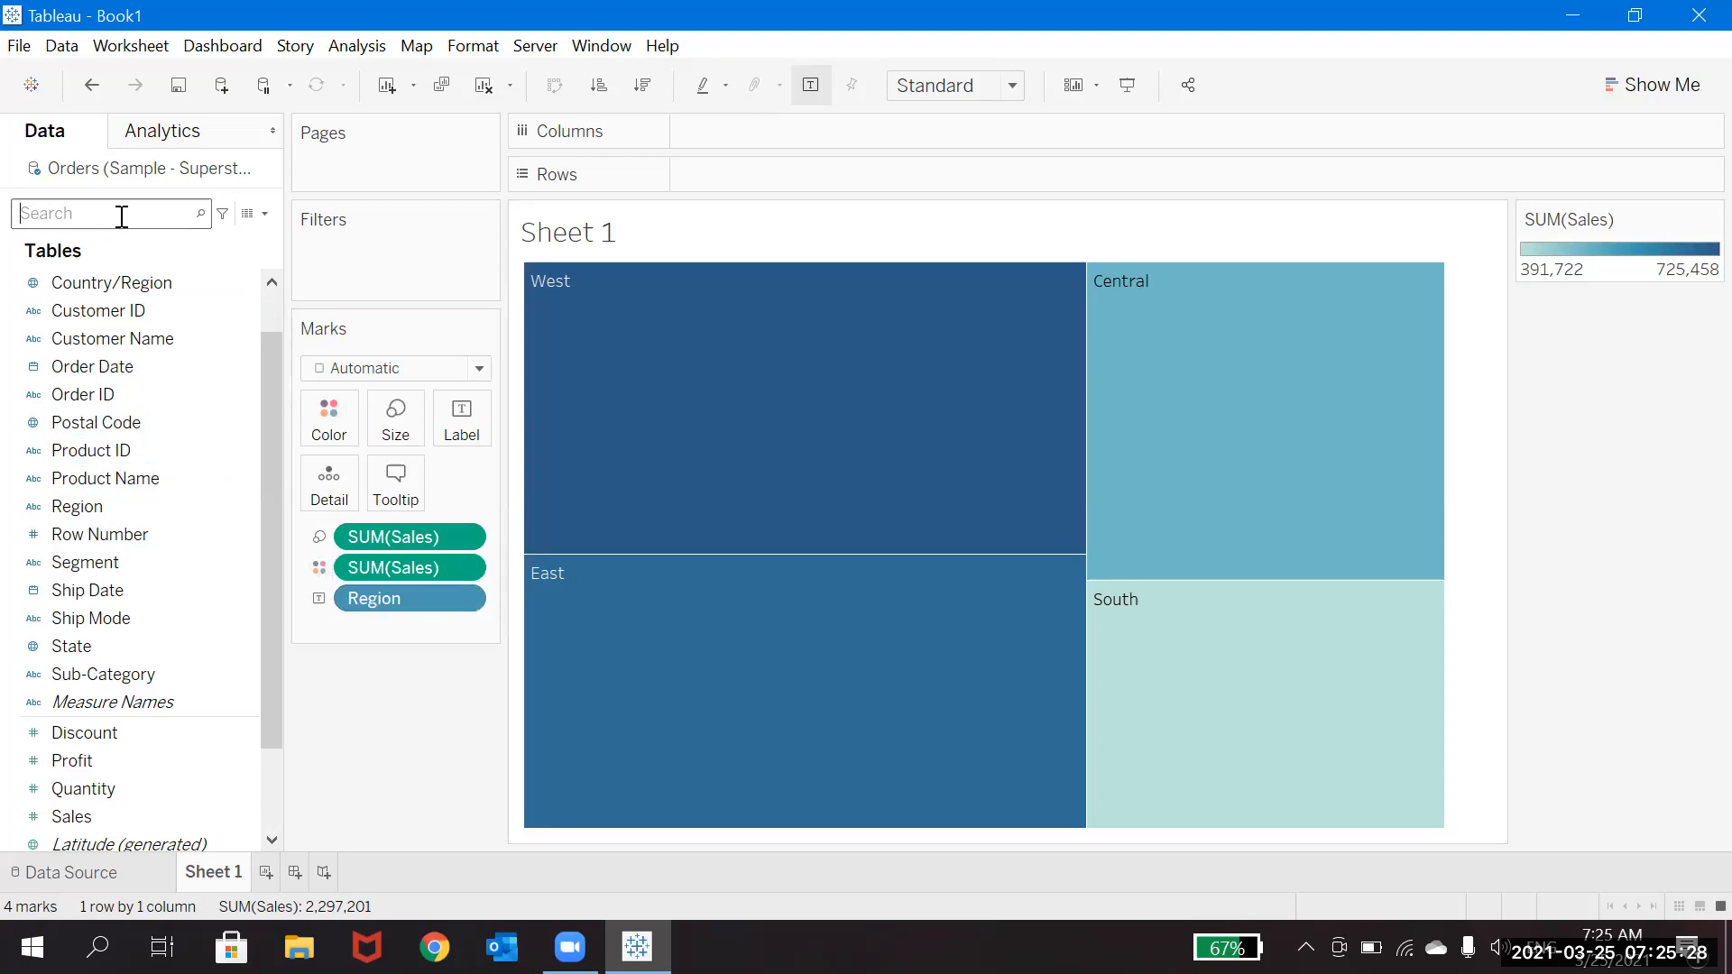
{"action": "type", "text": "re"}
{"action": "left_click", "coordinate": [112, 314]}
{"action": "left_click_drag", "start_coordinate": [114, 316], "coordinate": [344, 424]}
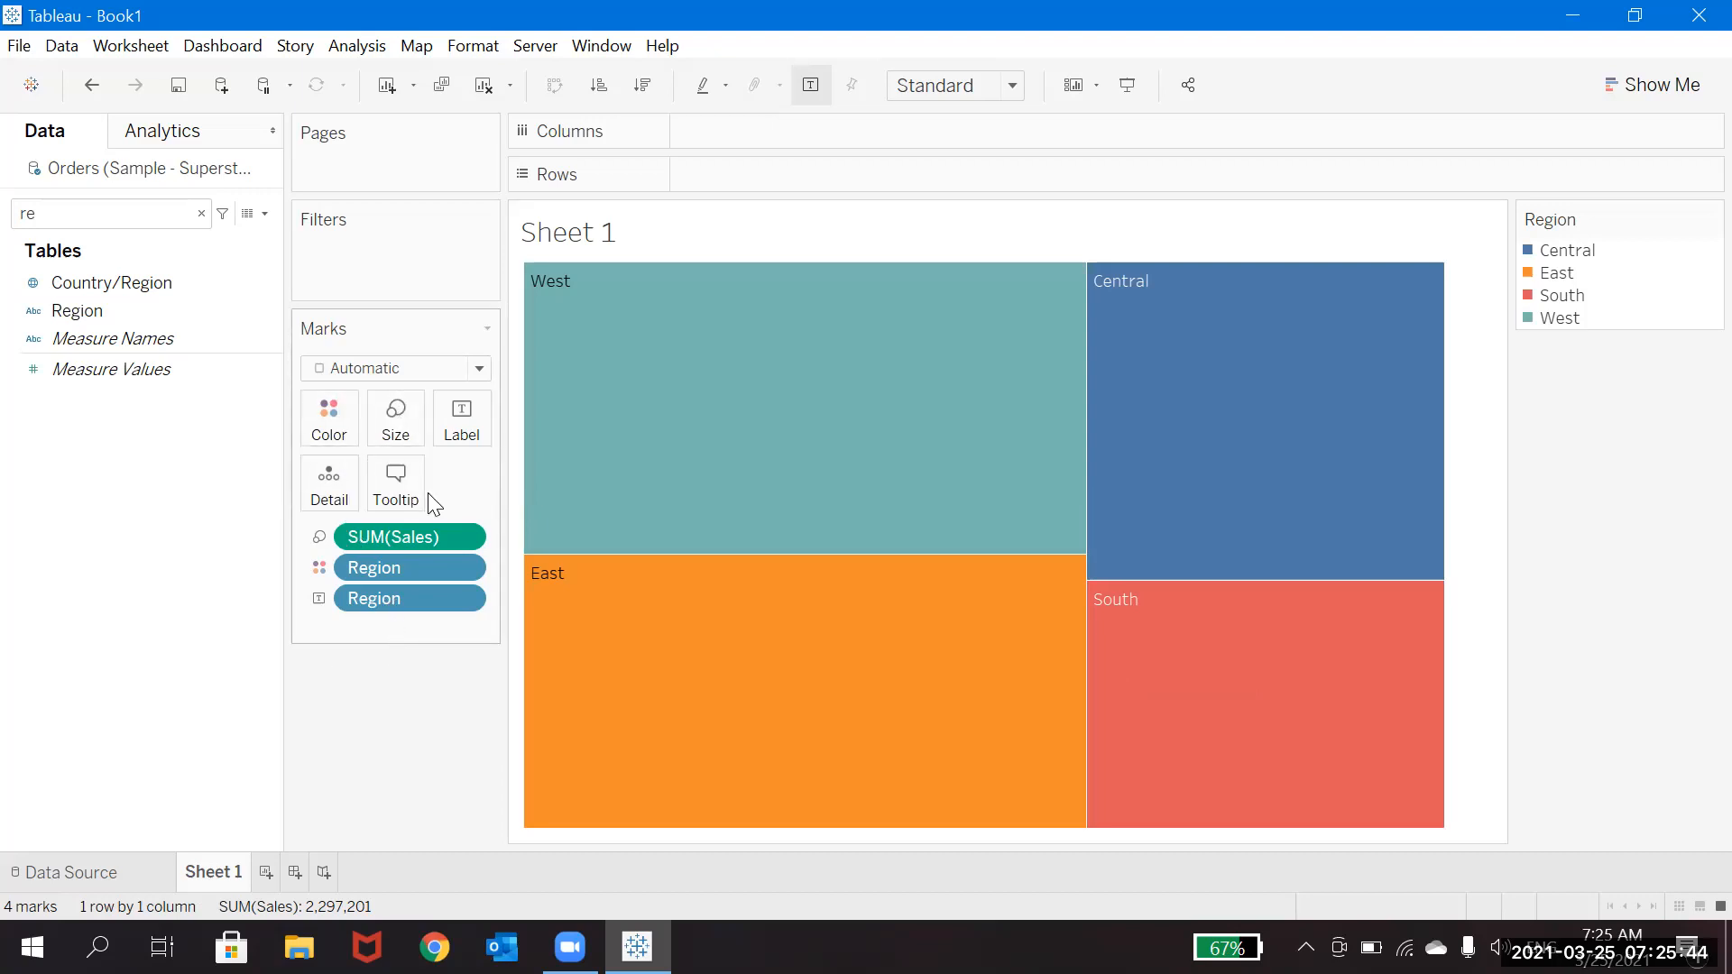
Check the label settings by switching the mark labels off and on again, and clear the field search.
{"action": "left_click", "coordinate": [448, 440]}
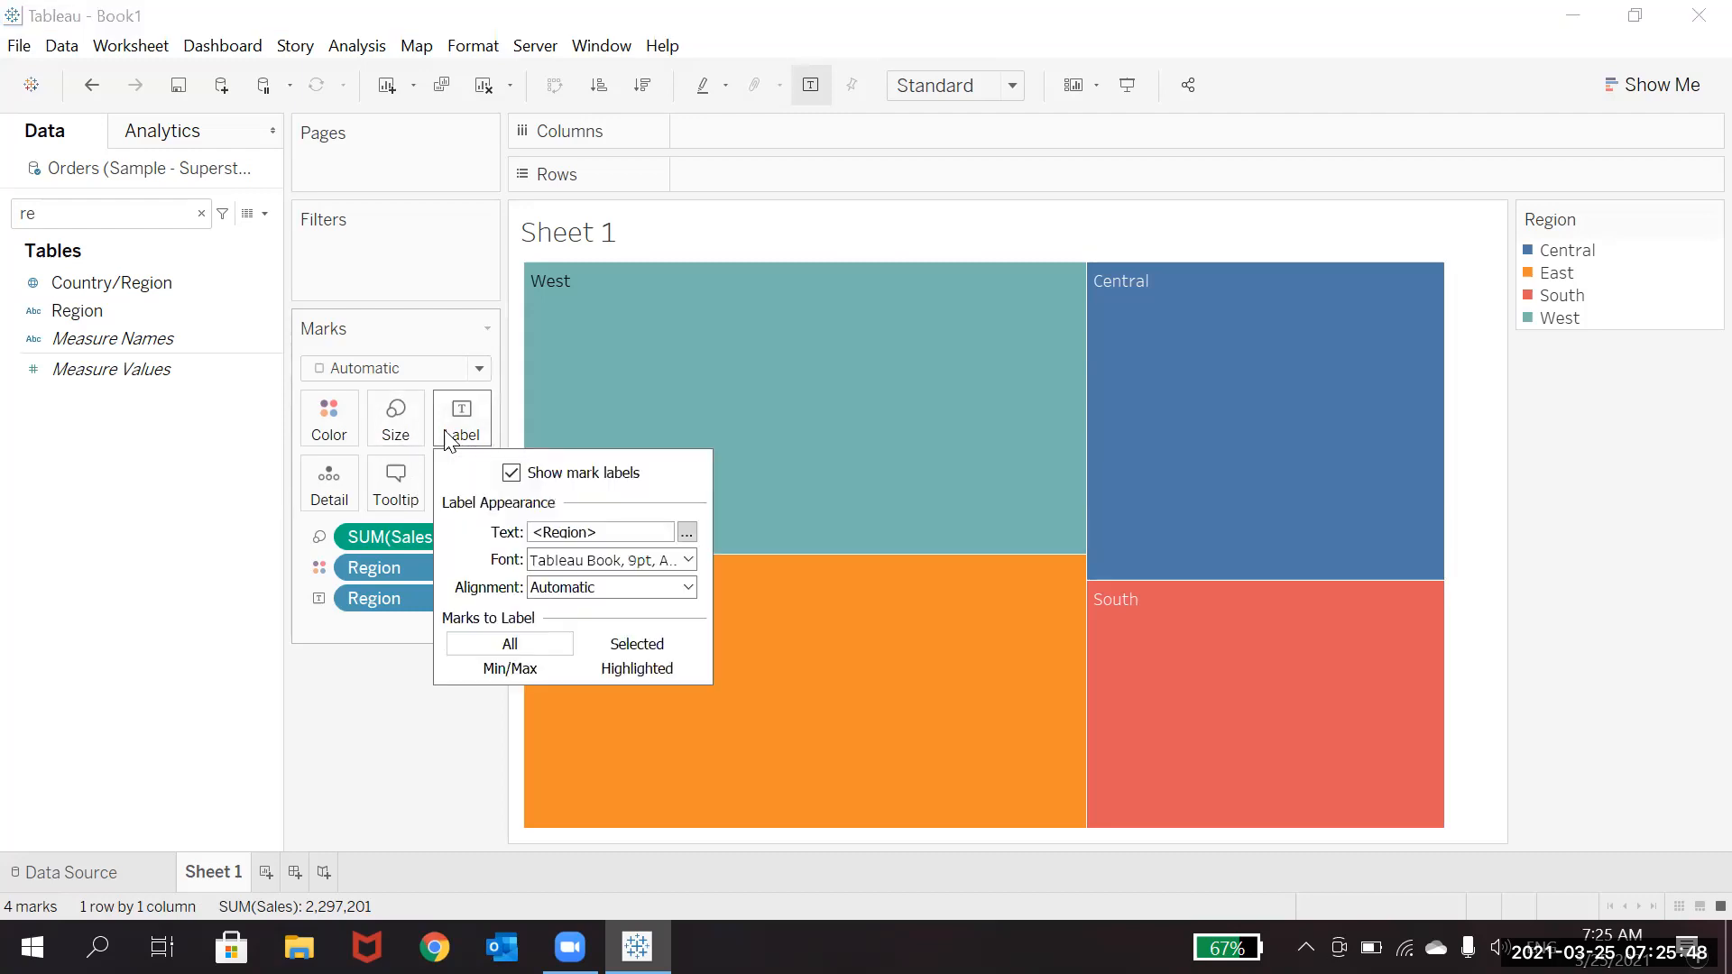
{"action": "left_click", "coordinate": [512, 474]}
{"action": "left_click", "coordinate": [512, 474]}
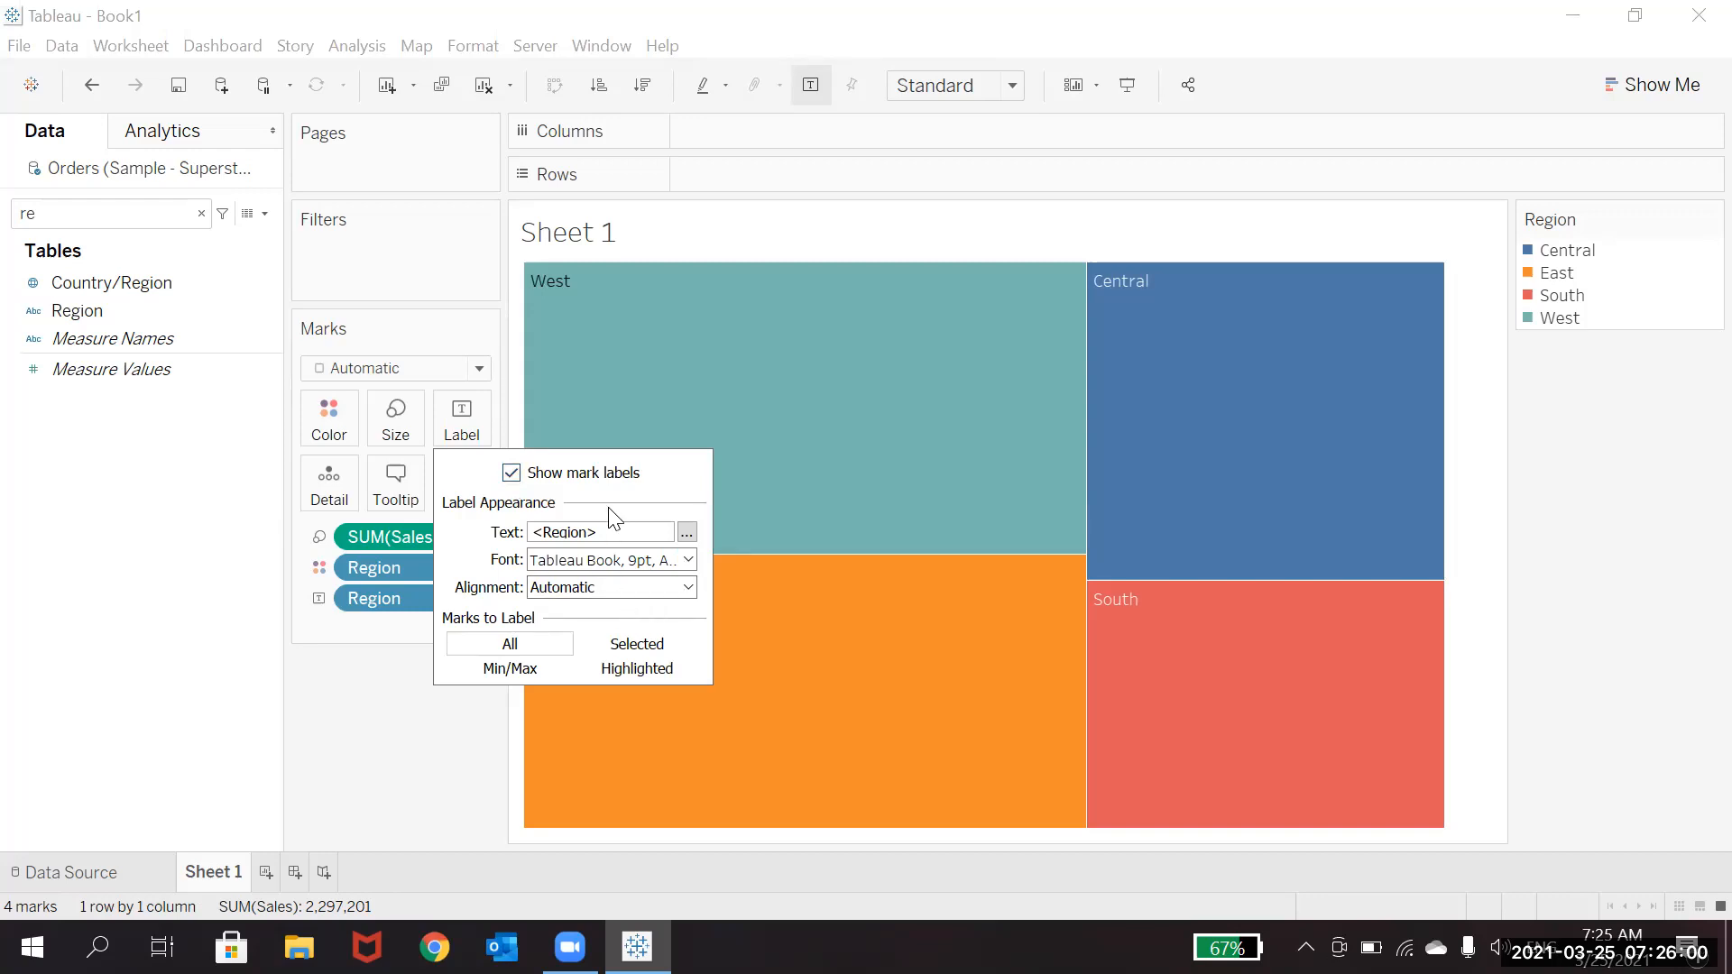
{"action": "left_click", "coordinate": [422, 760]}
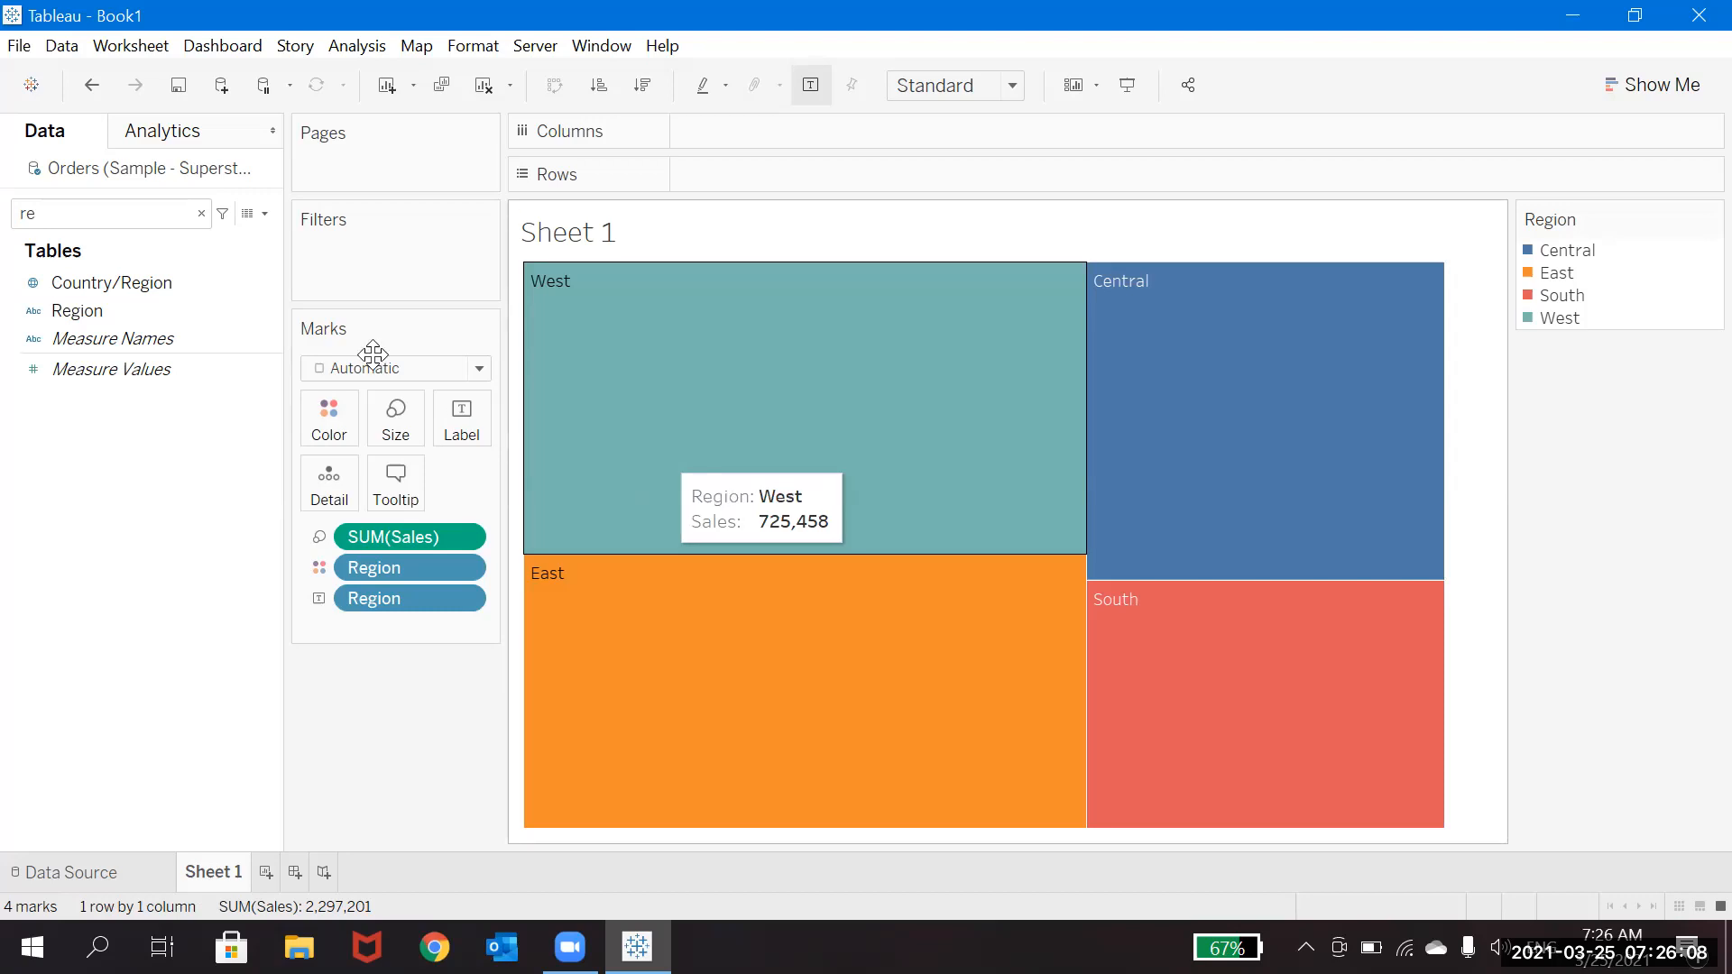
{"action": "left_click", "coordinate": [201, 215]}
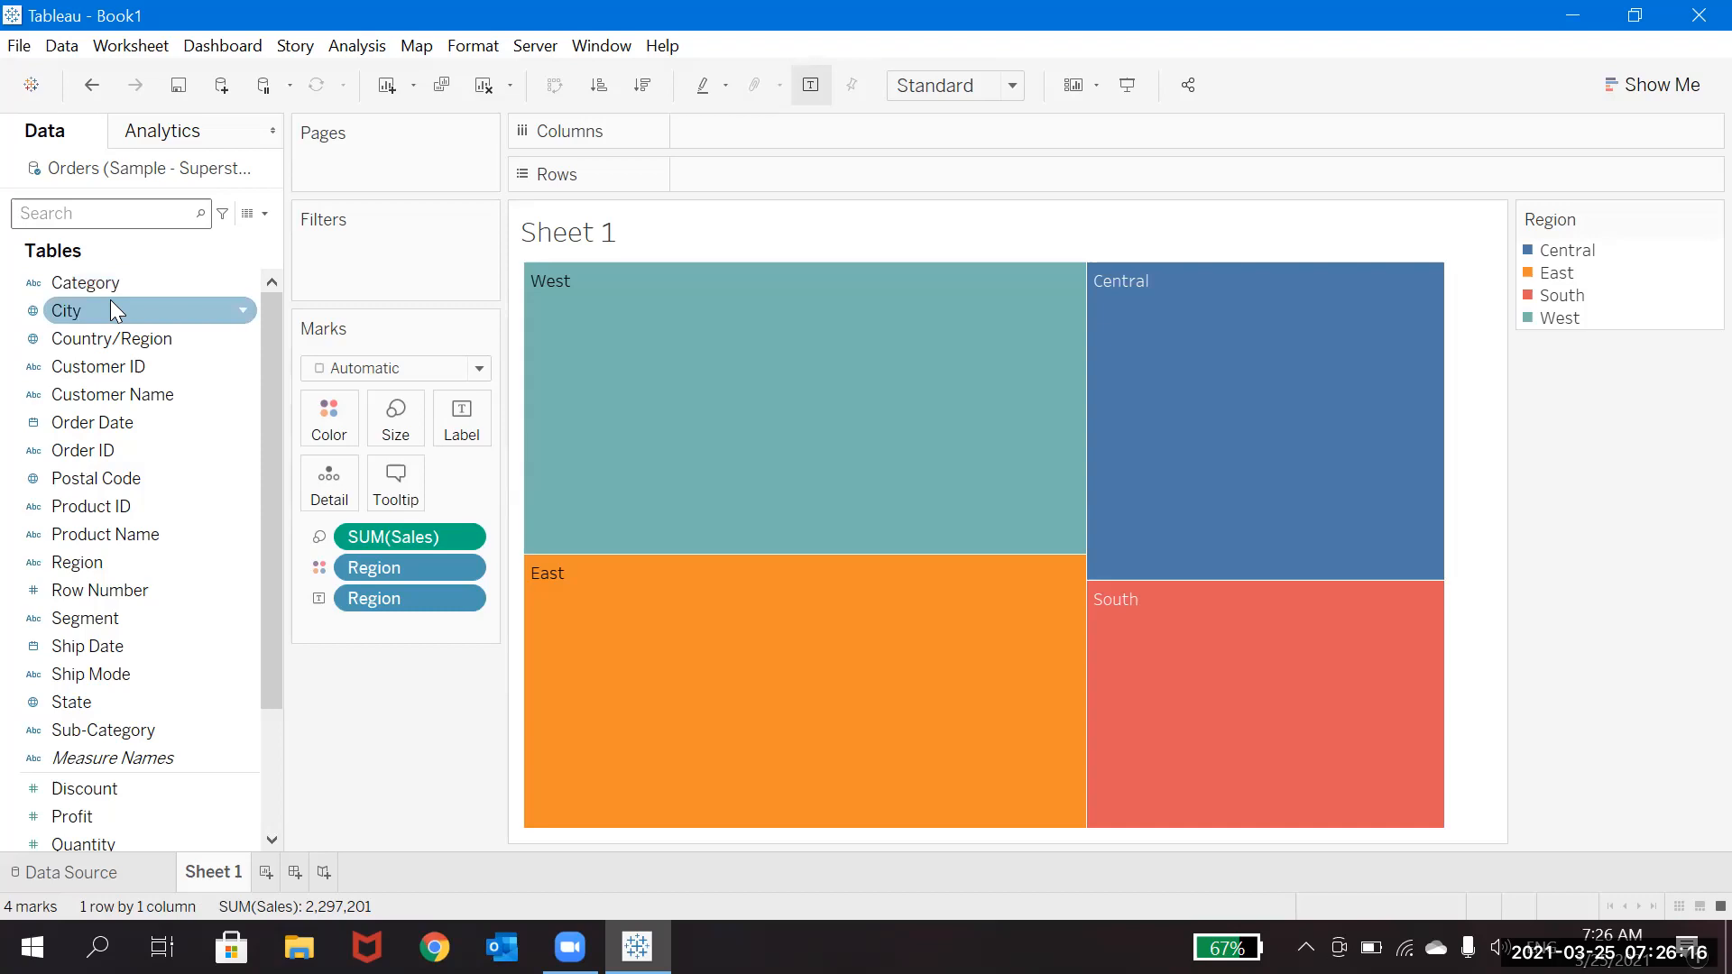
Try Product Name as a detail level of the treemap, and remove it again.
{"action": "left_click", "coordinate": [111, 305]}
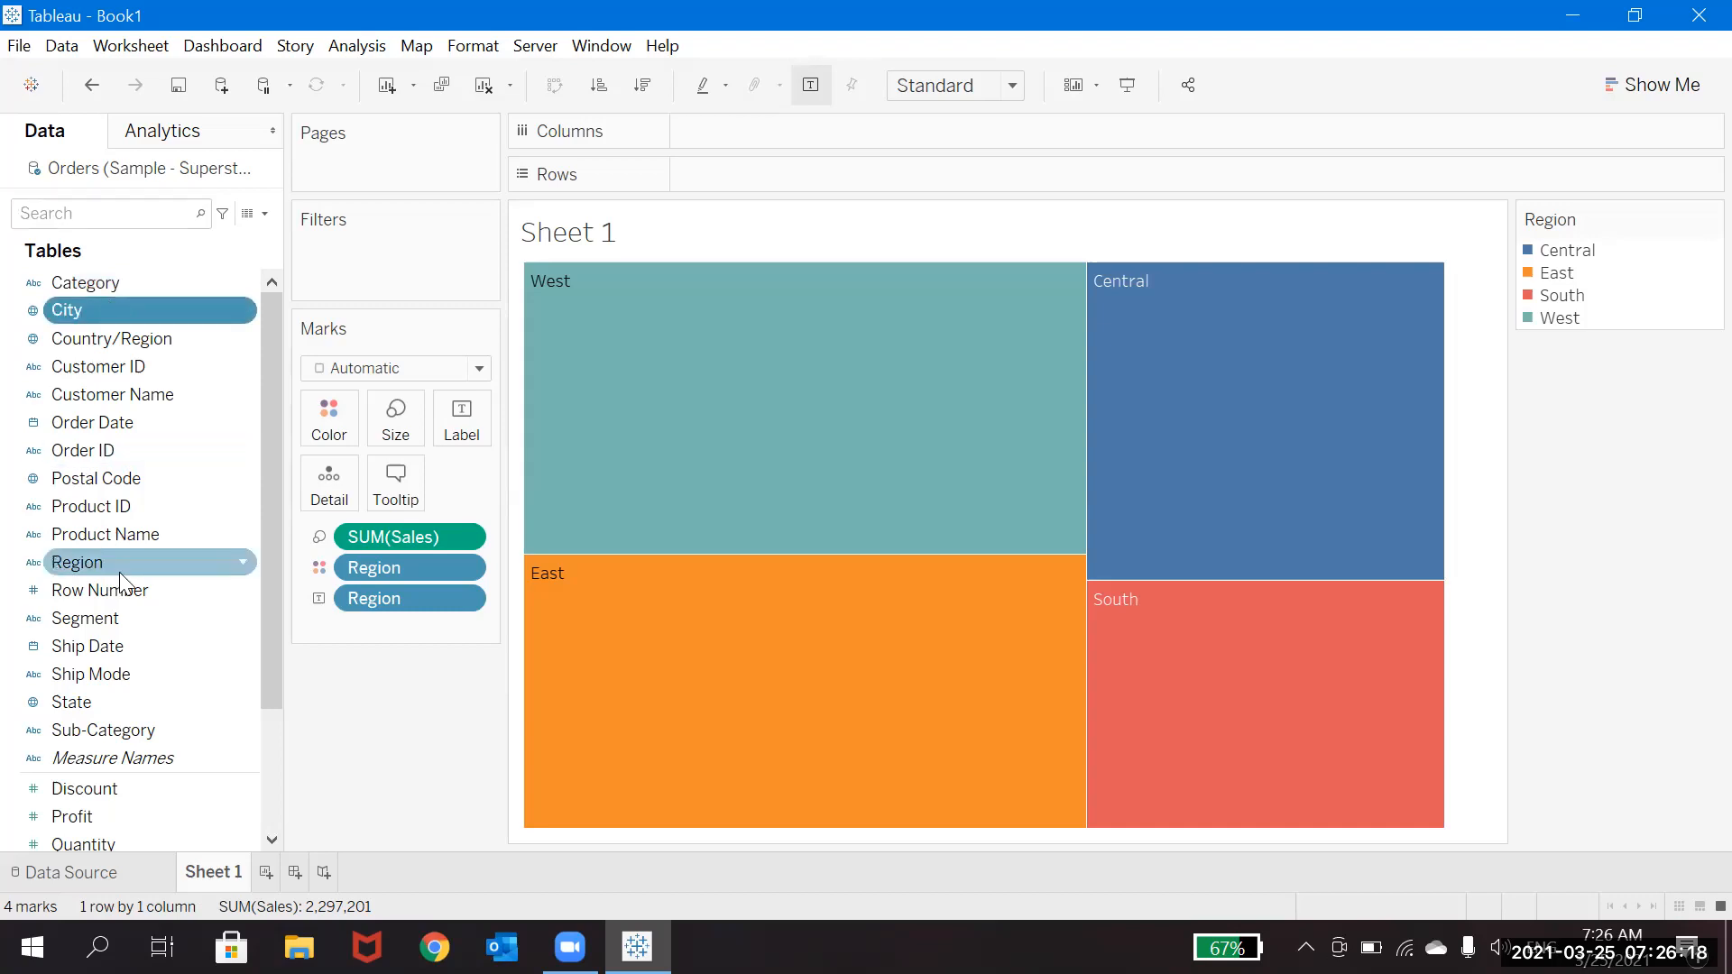
{"action": "left_click_drag", "start_coordinate": [117, 532], "coordinate": [344, 489]}
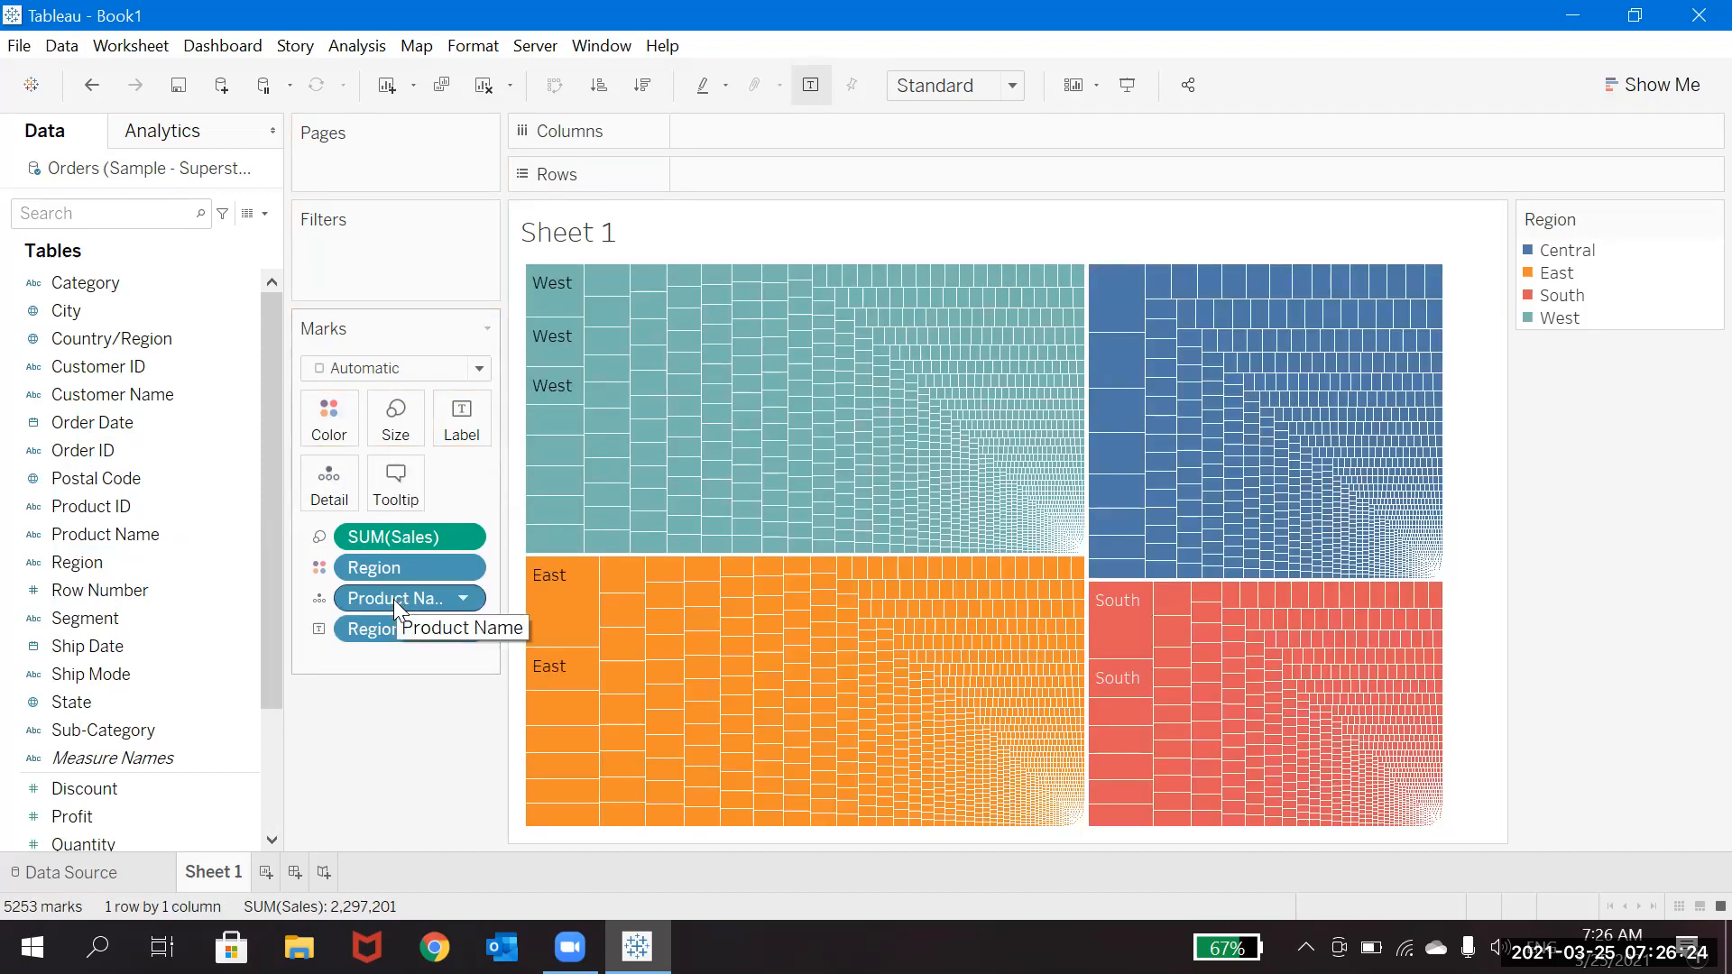
{"action": "left_click_drag", "start_coordinate": [393, 599], "coordinate": [137, 643]}
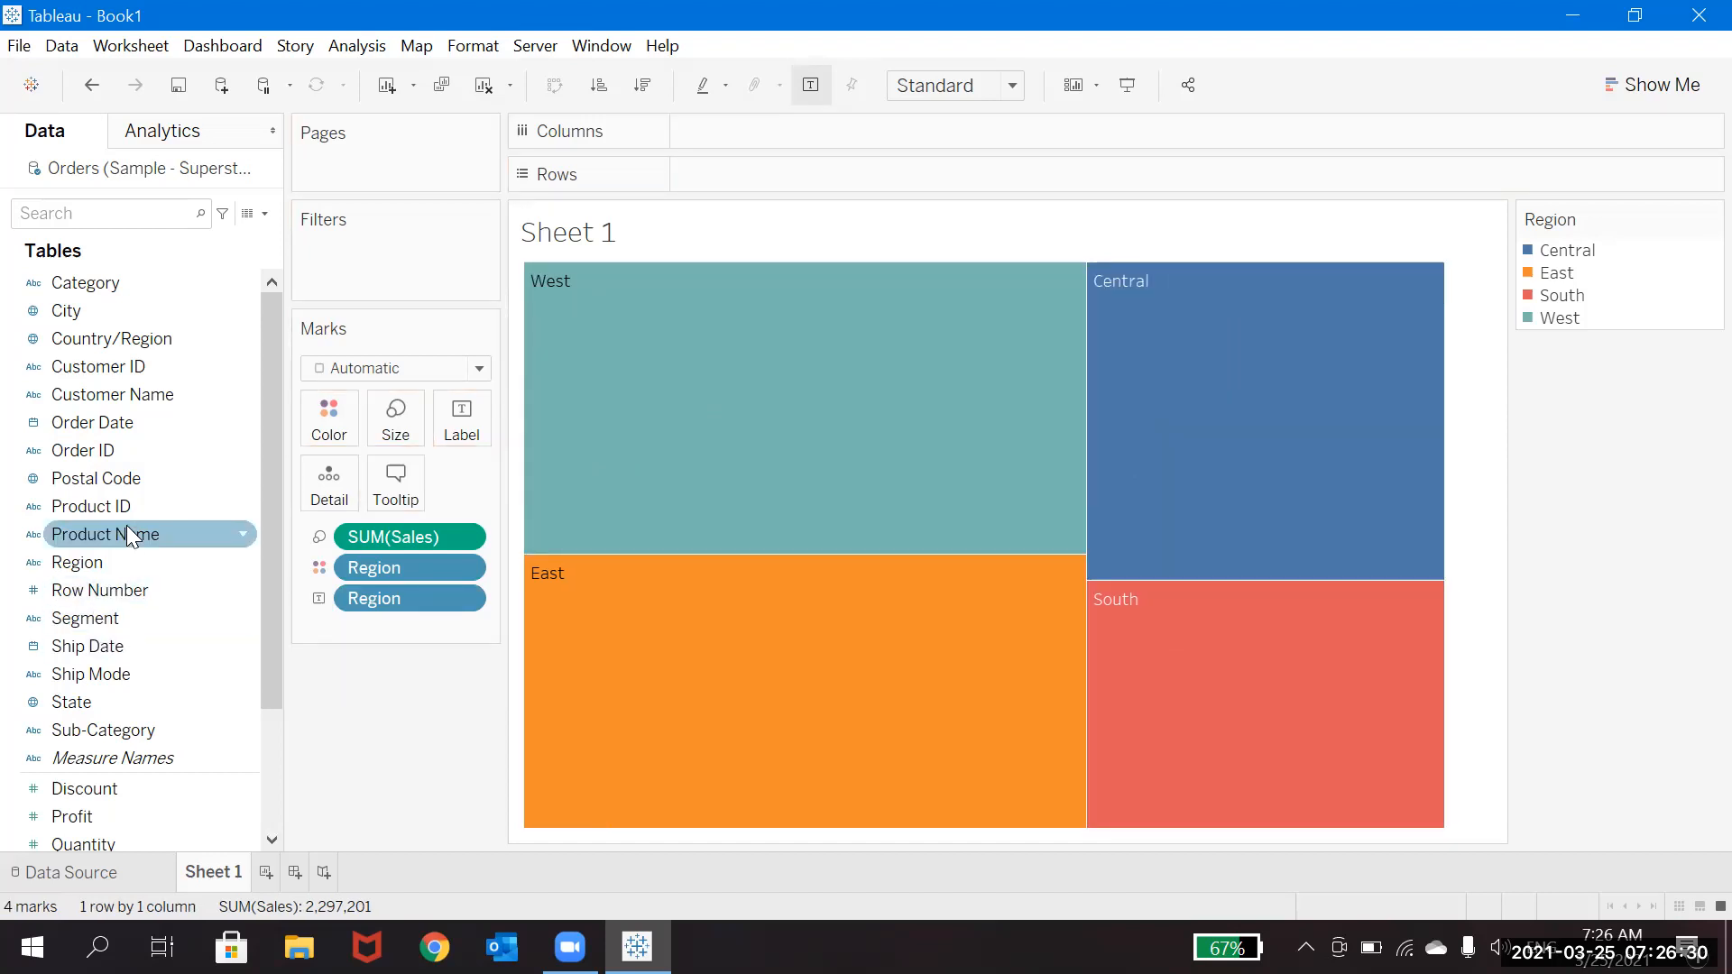
Try Product Name on the rows with all its members added, and look through the product list.
{"action": "left_click_drag", "start_coordinate": [127, 525], "coordinate": [758, 179]}
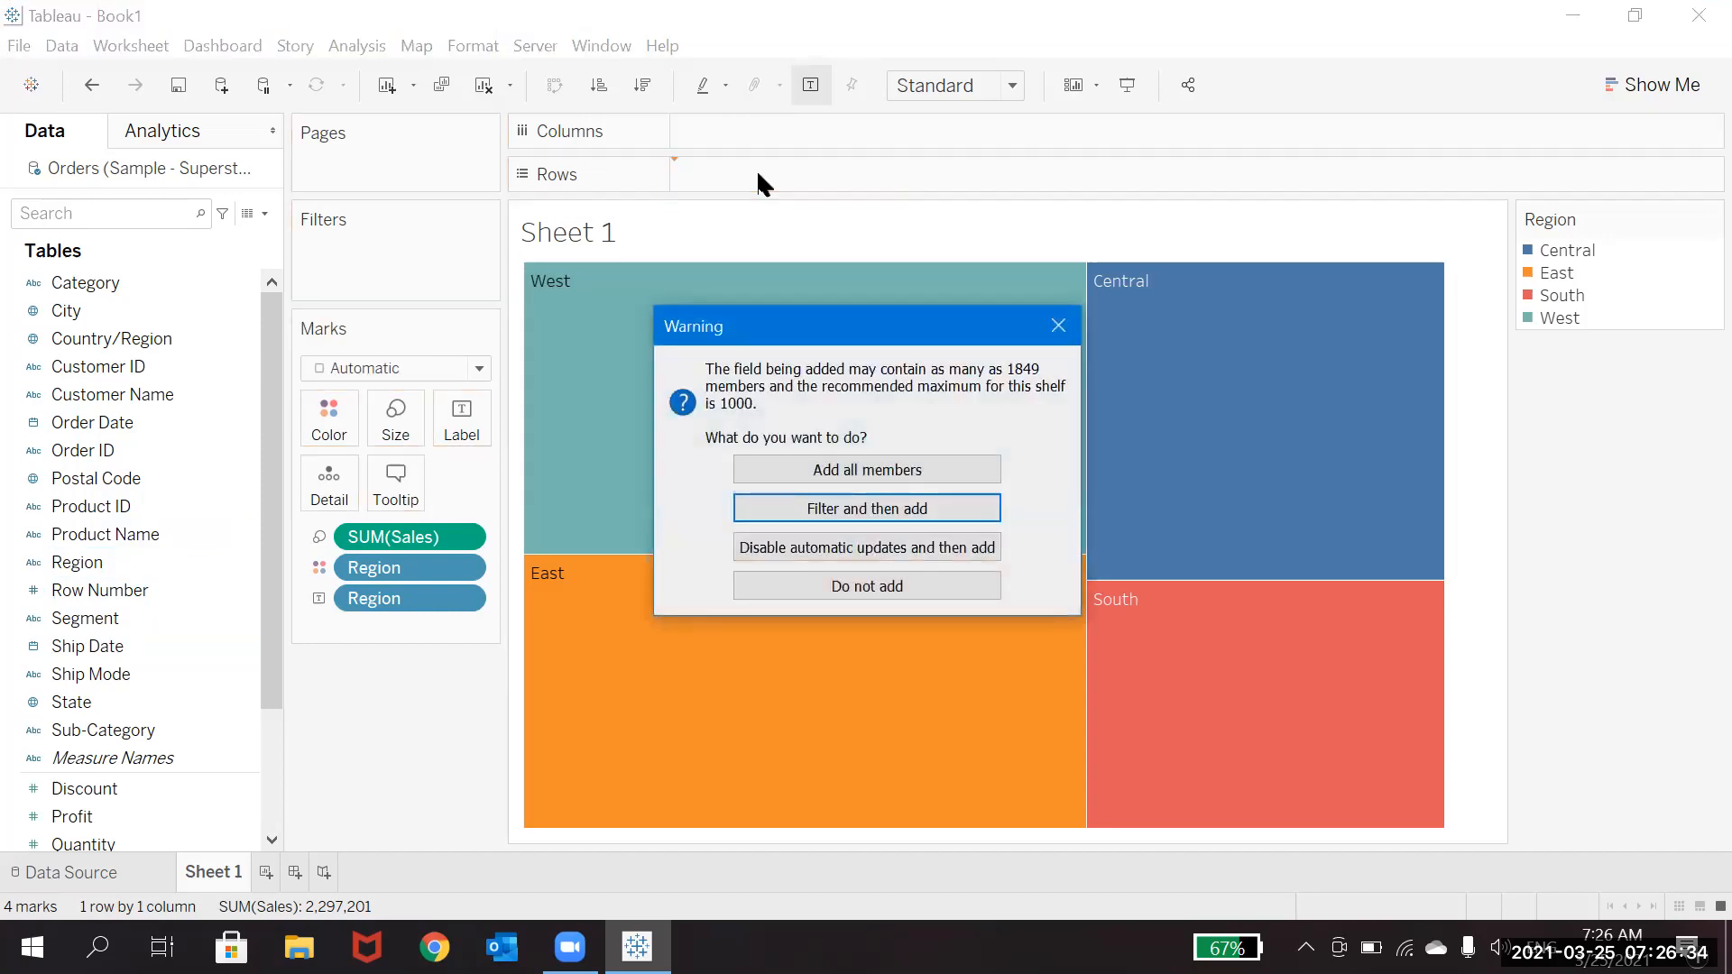
{"action": "left_click", "coordinate": [807, 469]}
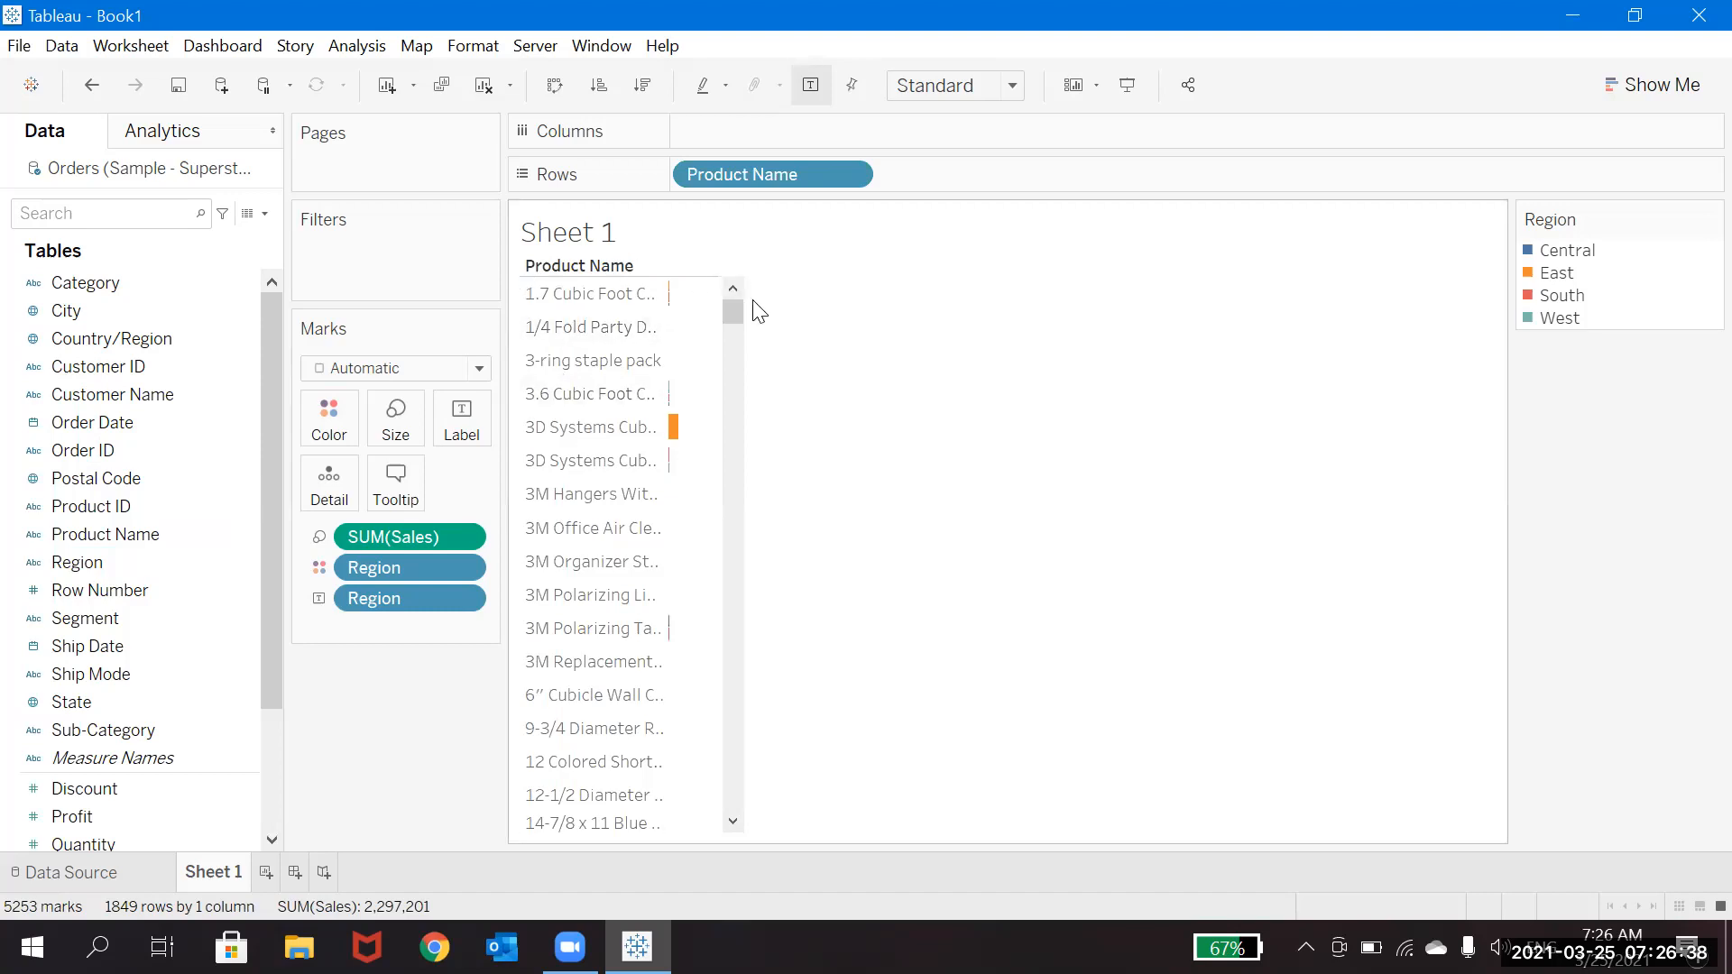
{"action": "mouse_move", "coordinate": [728, 311]}
{"action": "left_mouse_down"}
{"action": "mouse_move", "coordinate": [754, 514]}
{"action": "mouse_move", "coordinate": [736, 289]}
{"action": "left_mouse_up"}
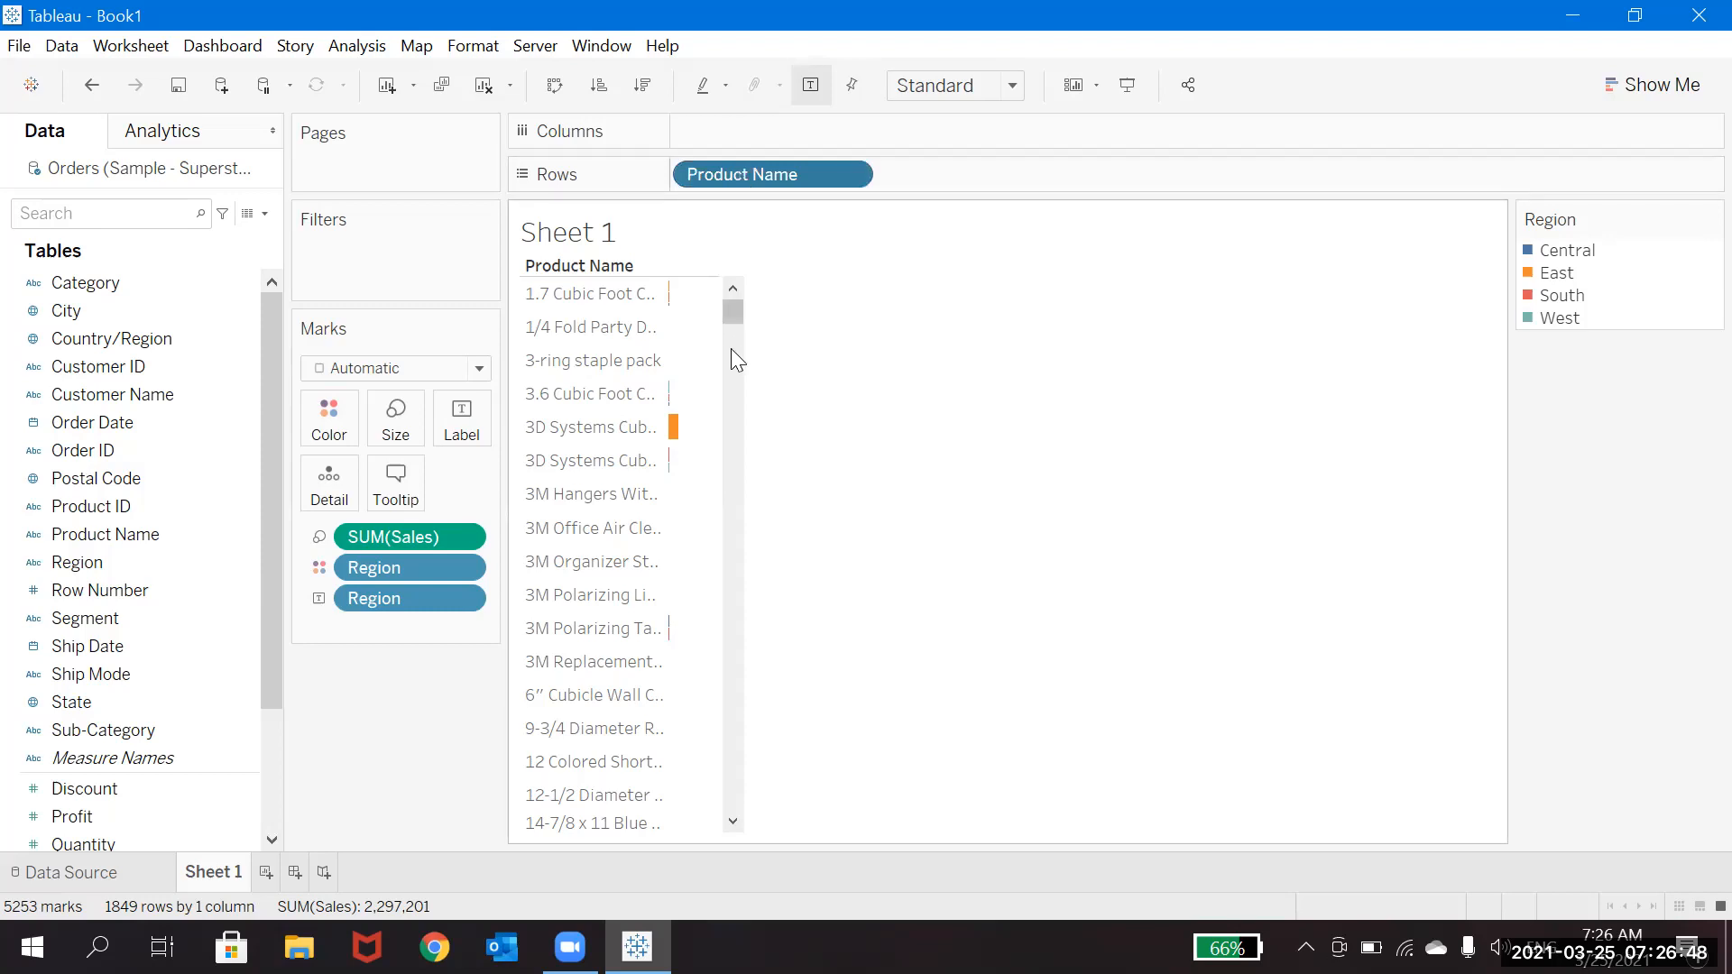
{"action": "mouse_move", "coordinate": [734, 316]}
{"action": "left_mouse_down"}
{"action": "mouse_move", "coordinate": [736, 816]}
{"action": "mouse_move", "coordinate": [725, 293]}
{"action": "left_mouse_up"}
Move Product Name from the rows to the tooltip, check it on the treemap, and remove the field.
{"action": "left_click_drag", "start_coordinate": [749, 175], "coordinate": [397, 492]}
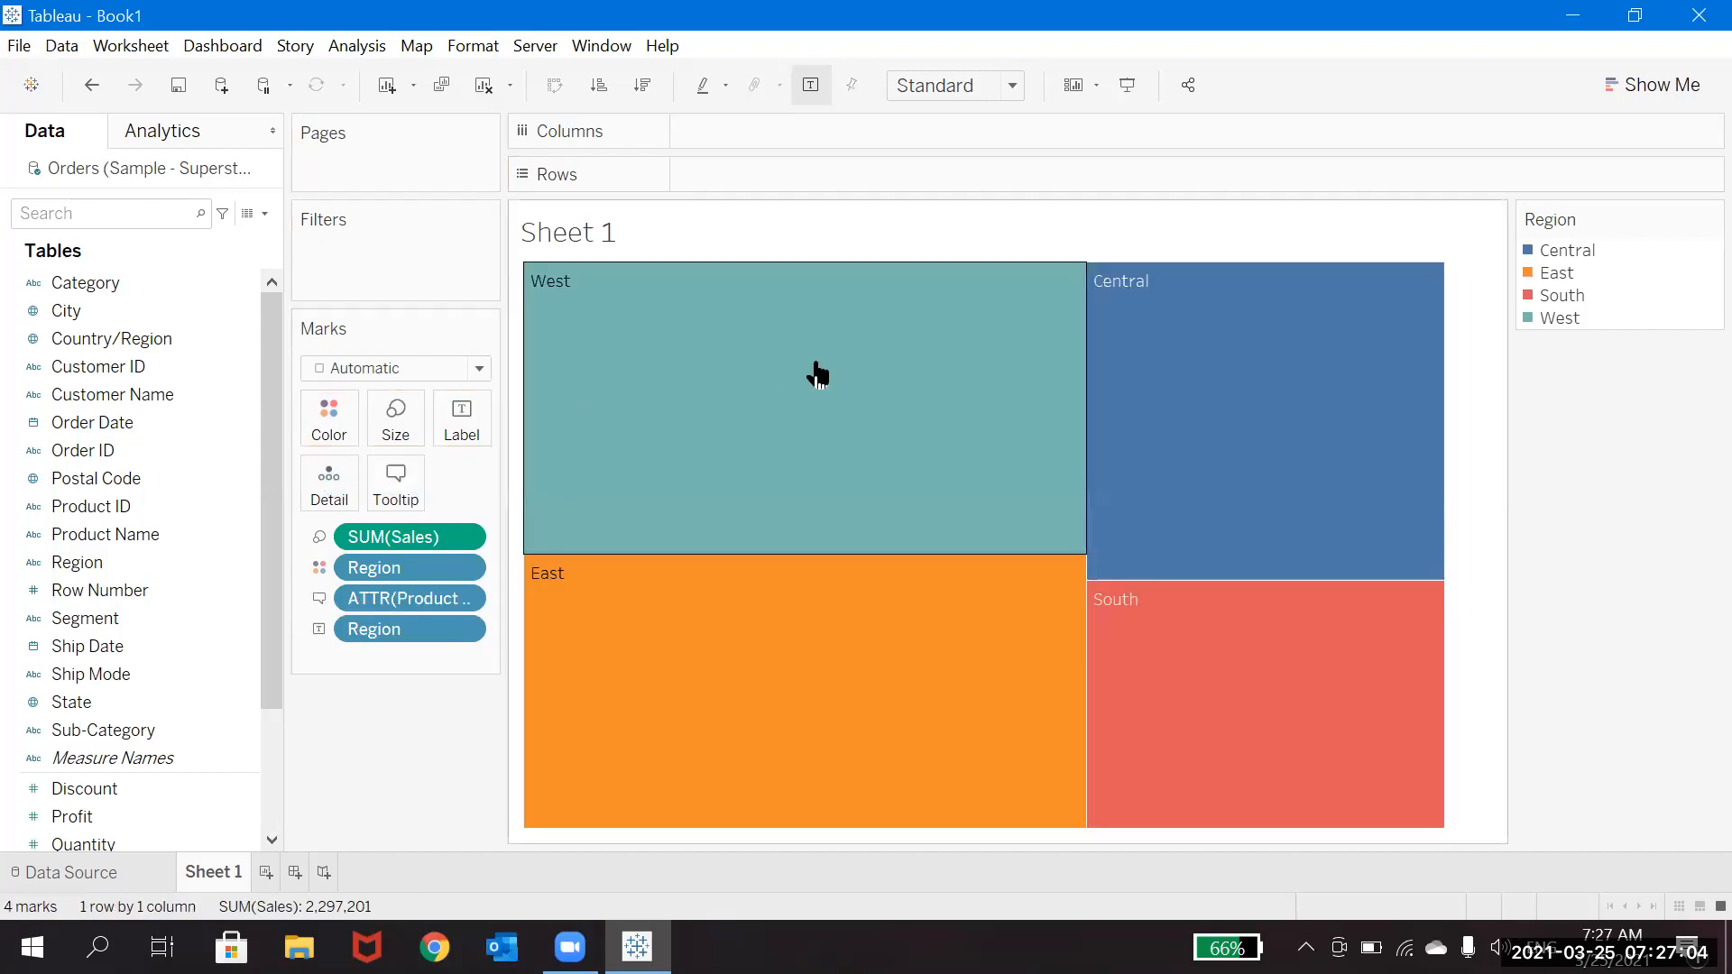
{"action": "mouse_move", "coordinate": [700, 490]}
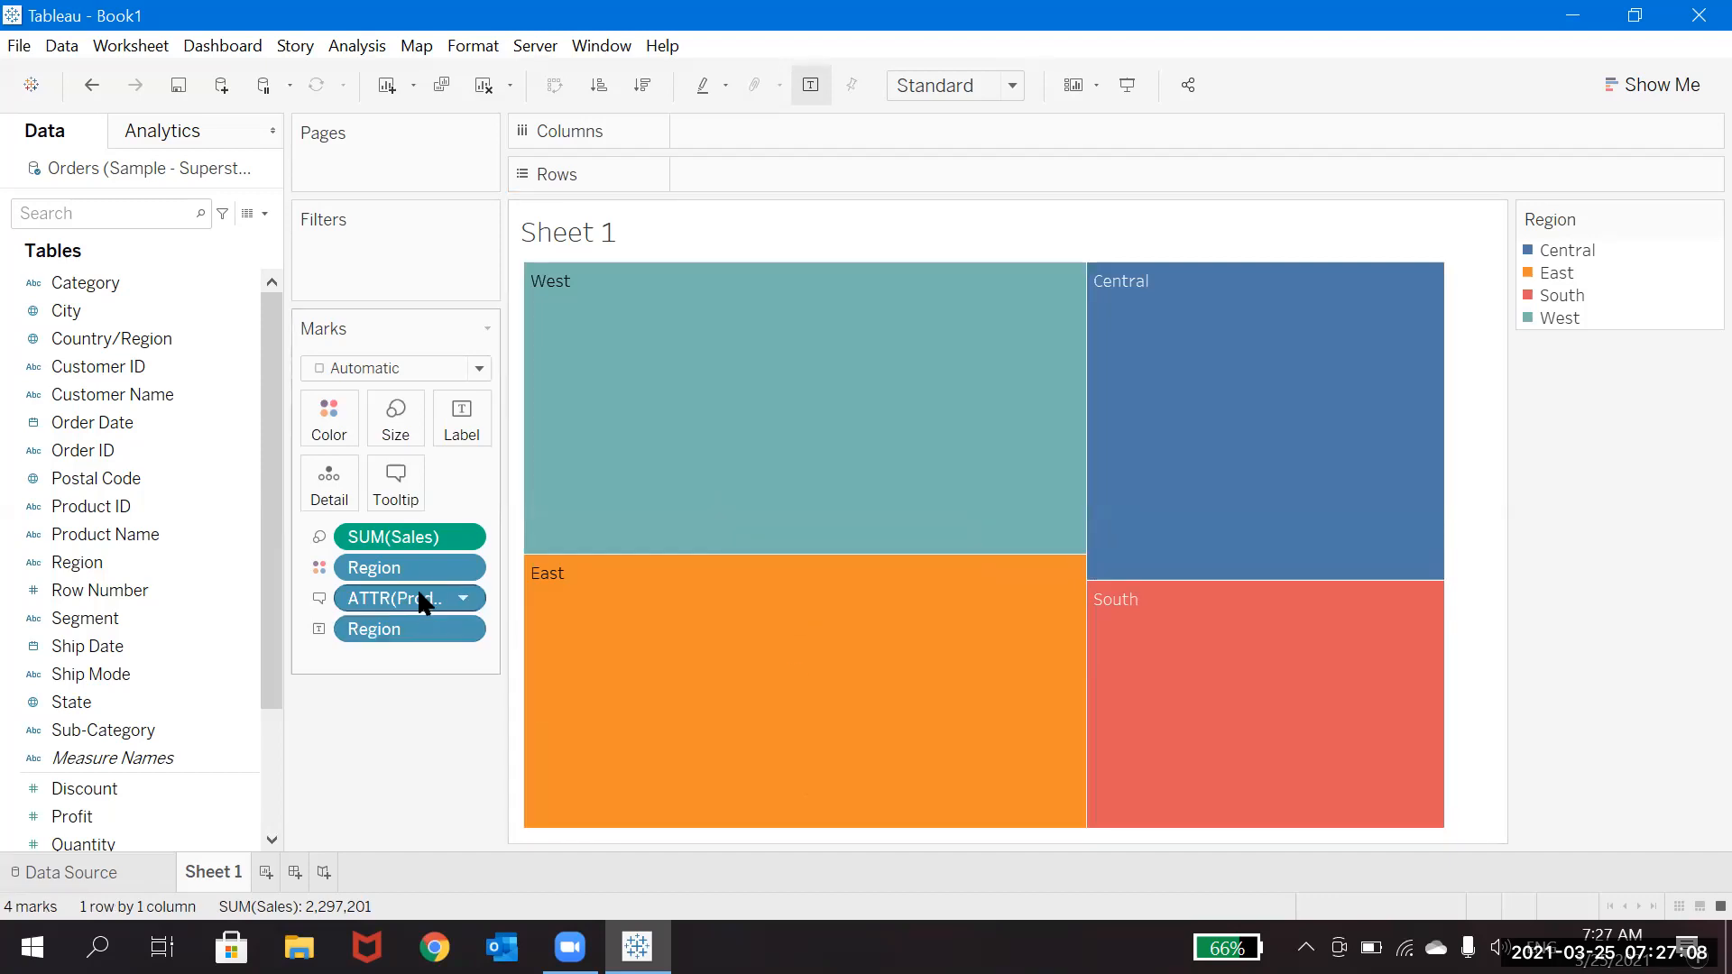
{"action": "left_click_drag", "start_coordinate": [386, 597], "coordinate": [397, 478]}
{"action": "left_click_drag", "start_coordinate": [395, 595], "coordinate": [118, 717]}
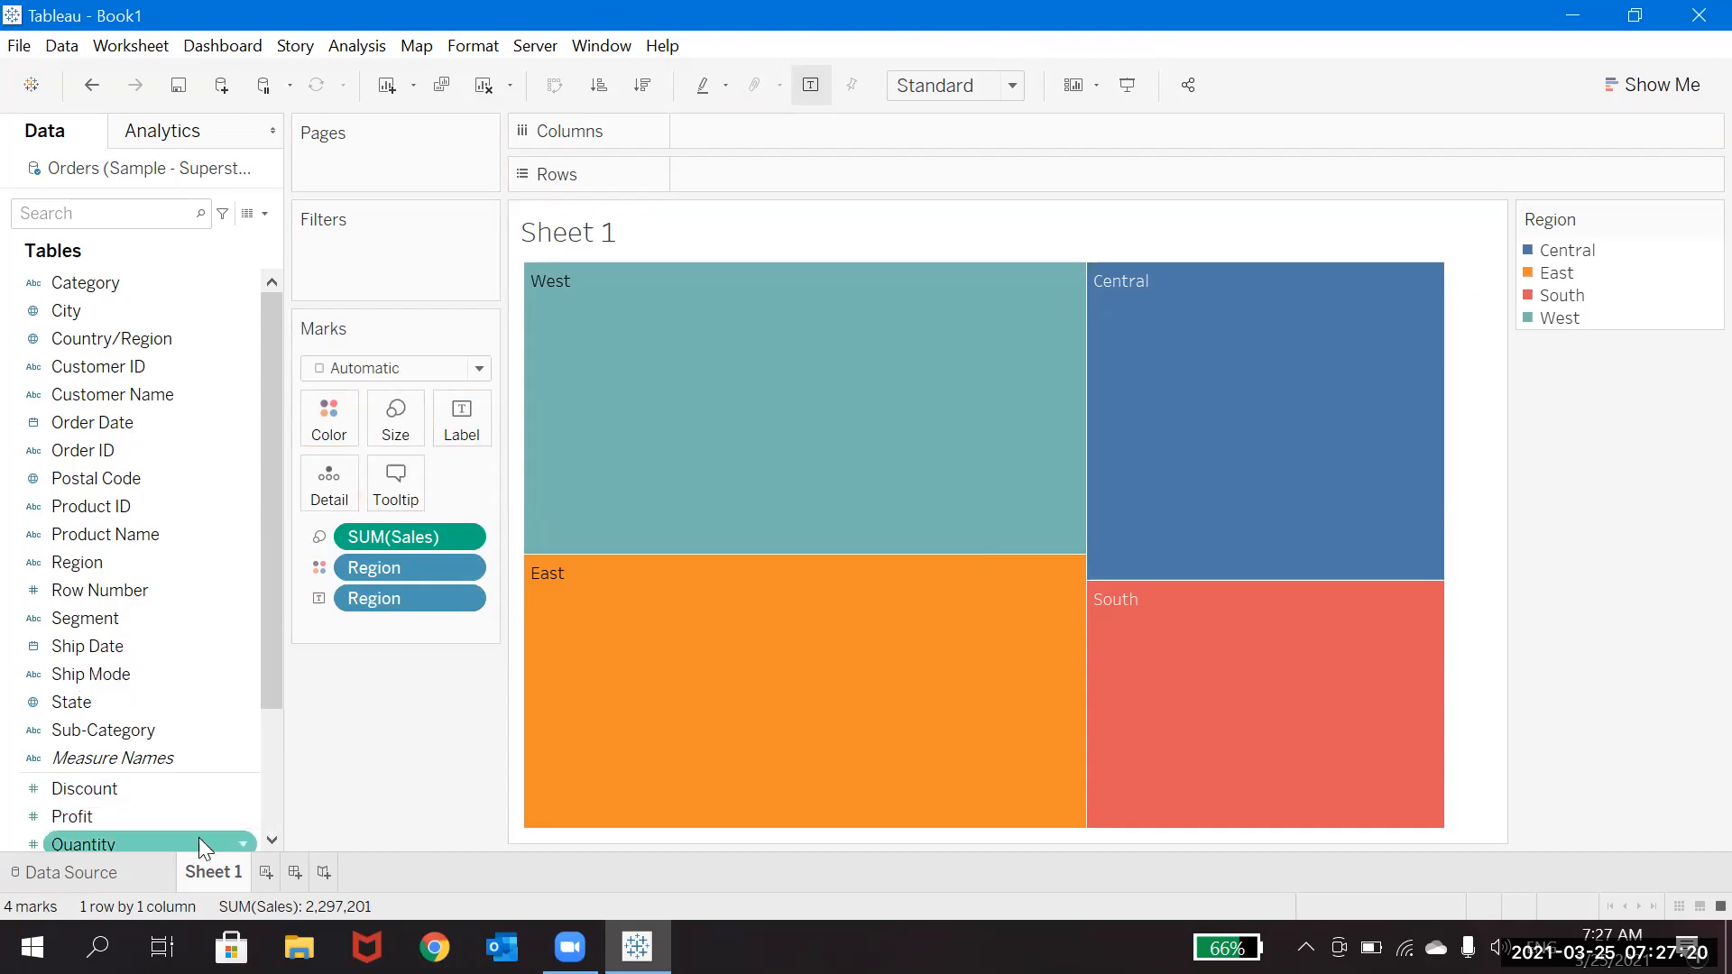
Add Profit to the treemap's tooltip and check it on the West region.
{"action": "left_click_drag", "start_coordinate": [103, 817], "coordinate": [398, 496]}
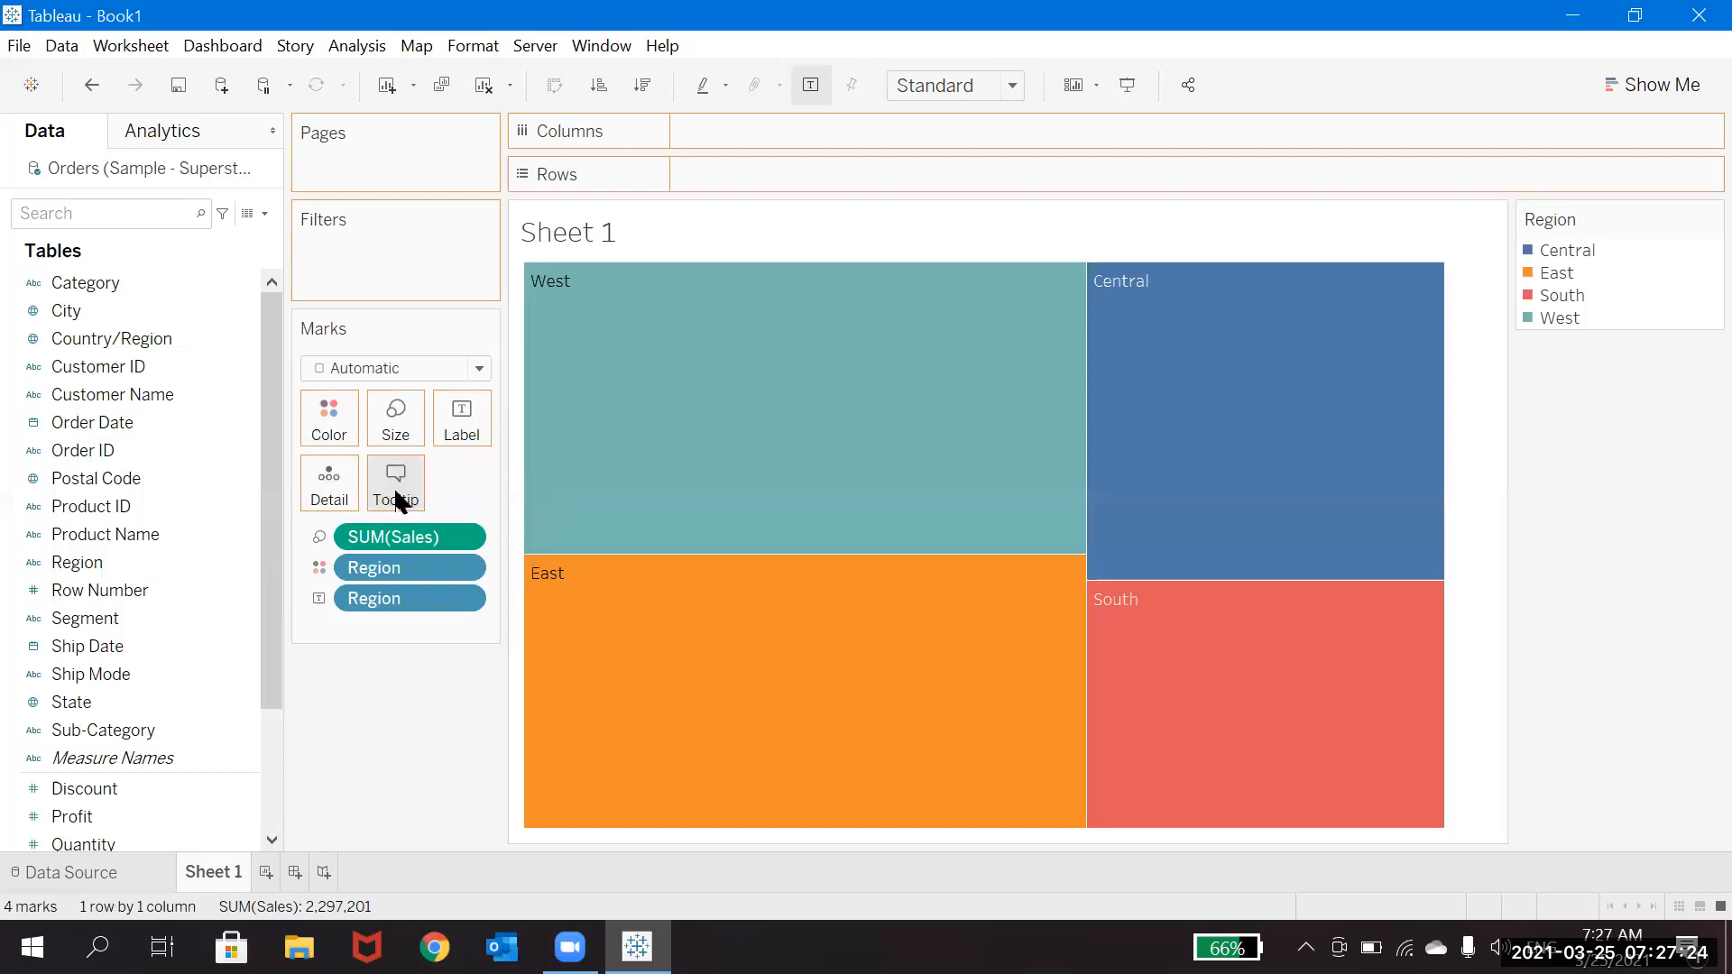
{"action": "mouse_move", "coordinate": [703, 474]}
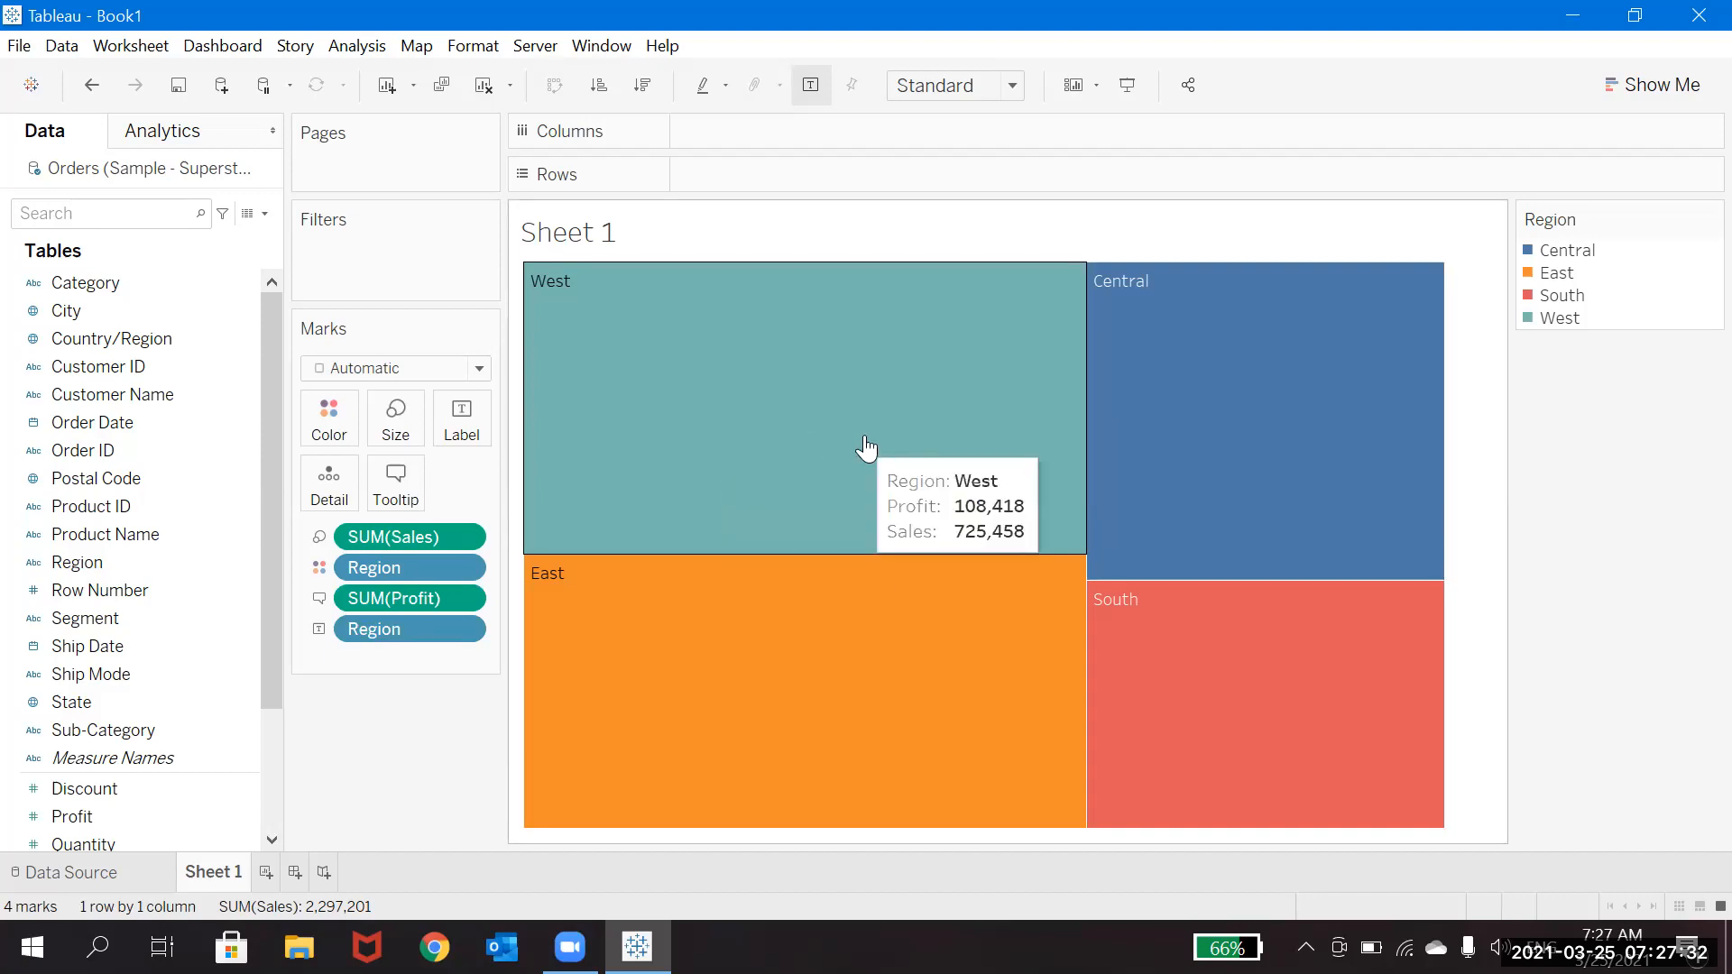
Try the Circle, Line and Area mark types on the Sales by Region treemap.
{"action": "mouse_move", "coordinate": [804, 587]}
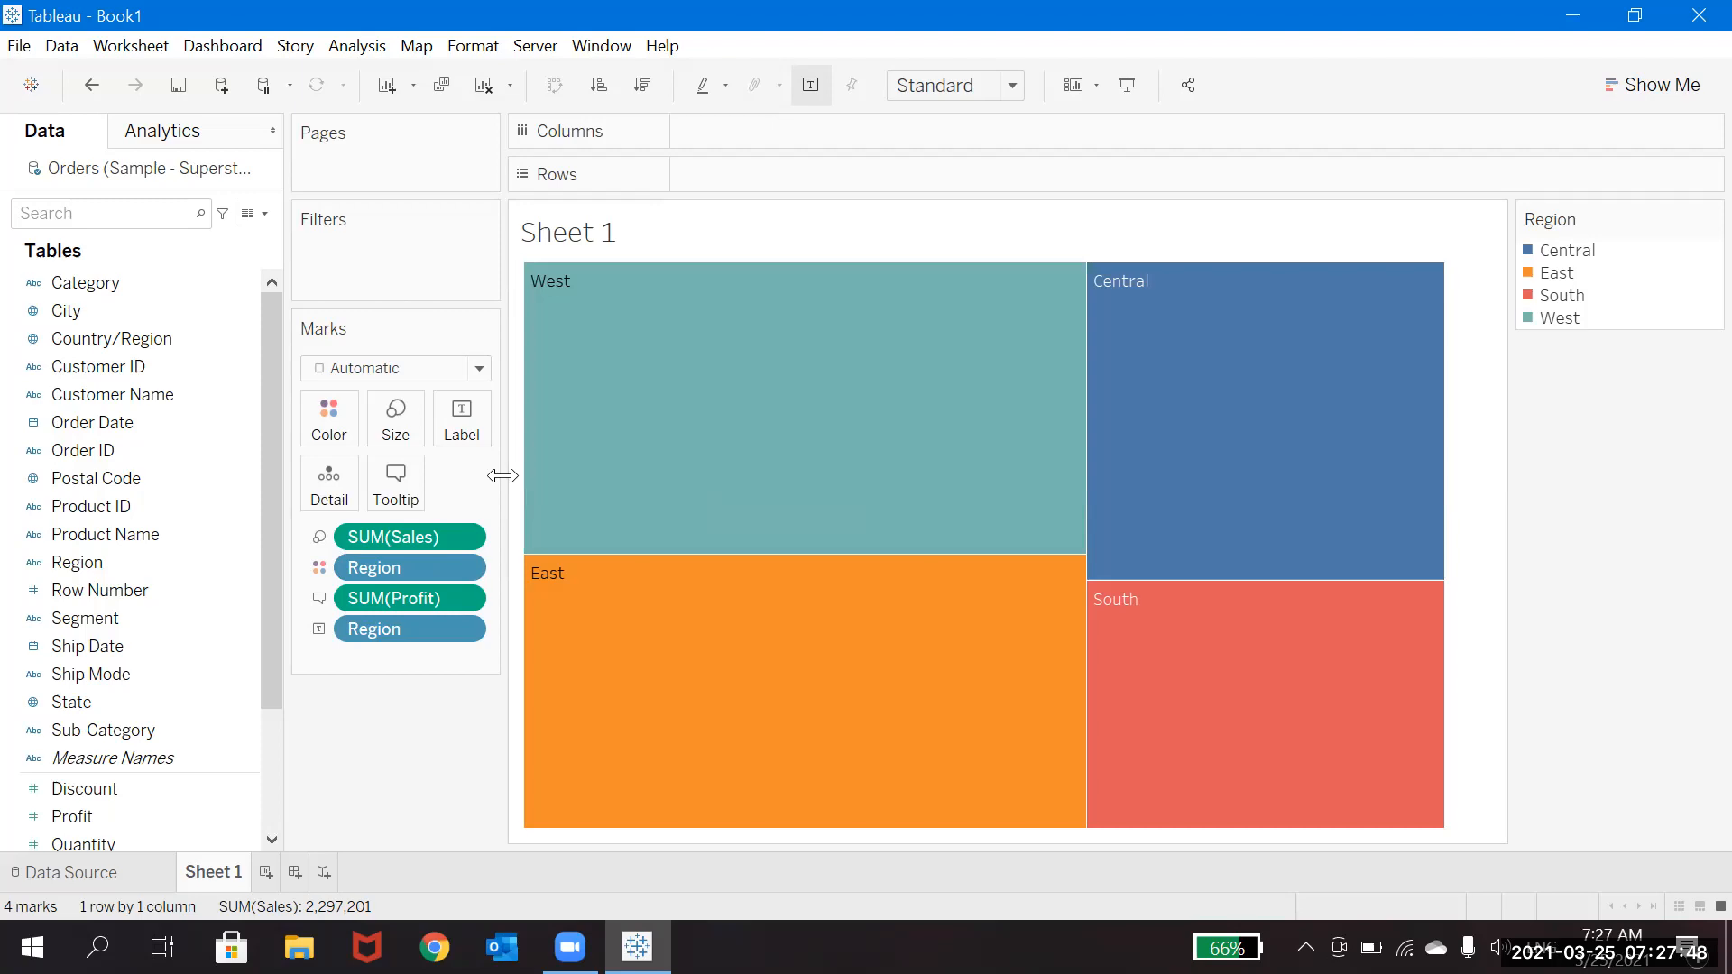
{"action": "left_click", "coordinate": [479, 368]}
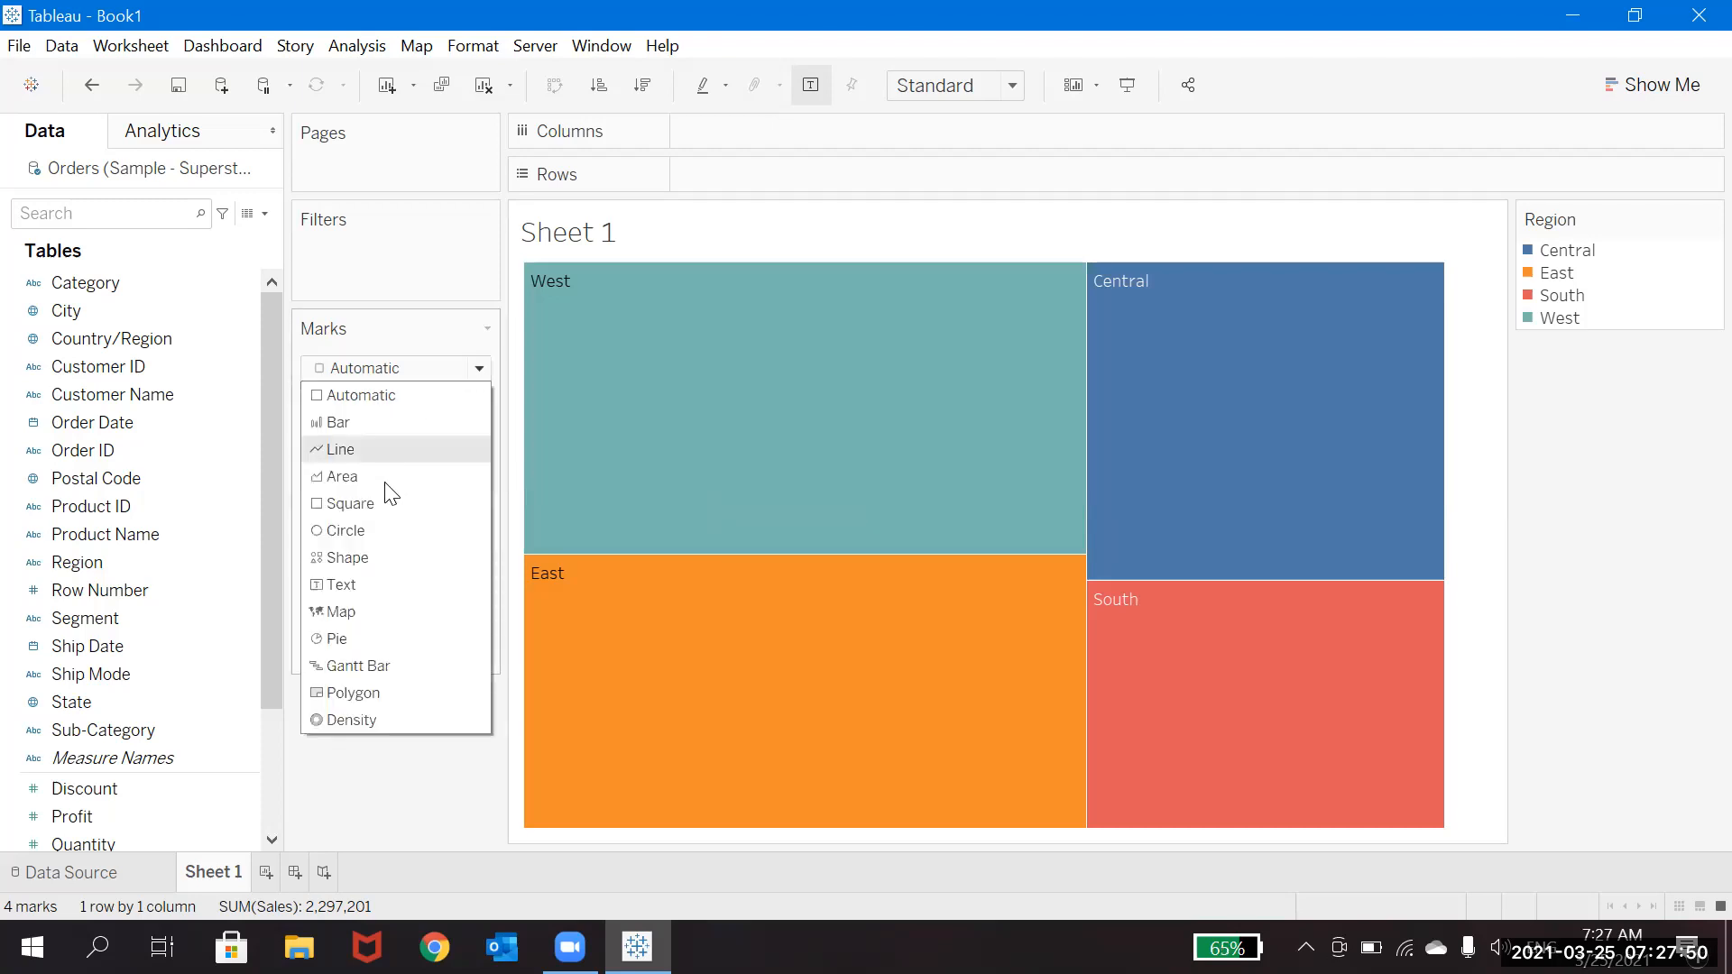
{"action": "left_click", "coordinate": [366, 530]}
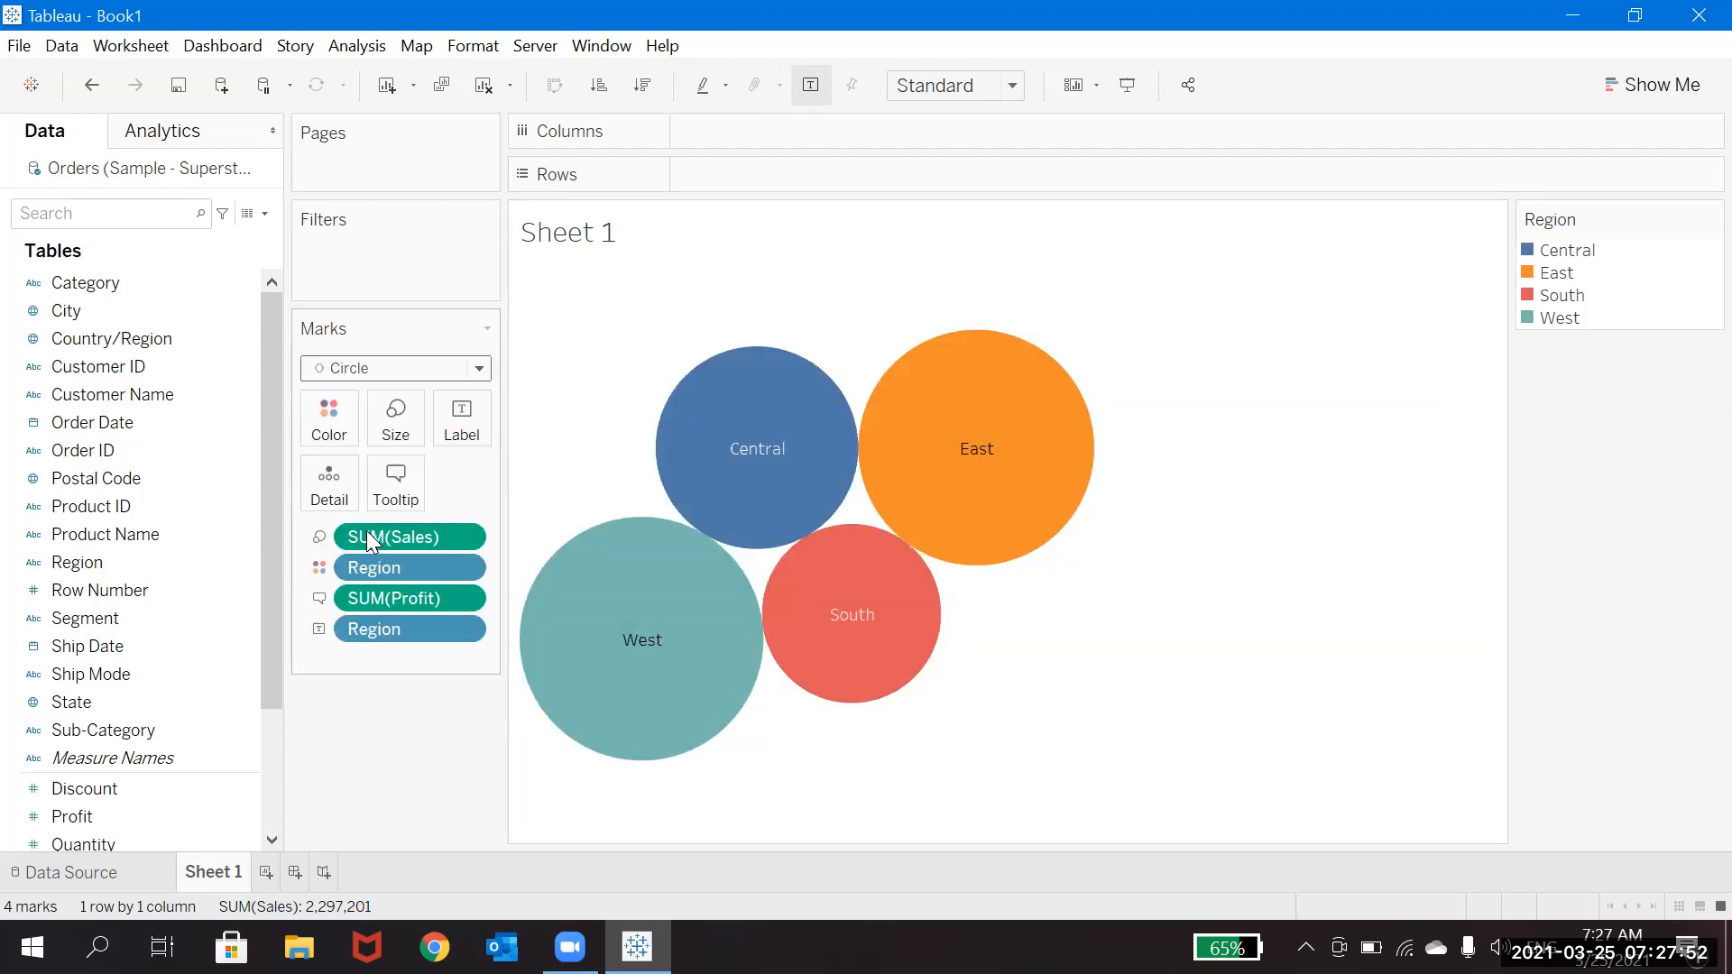
{"action": "left_click", "coordinate": [445, 370]}
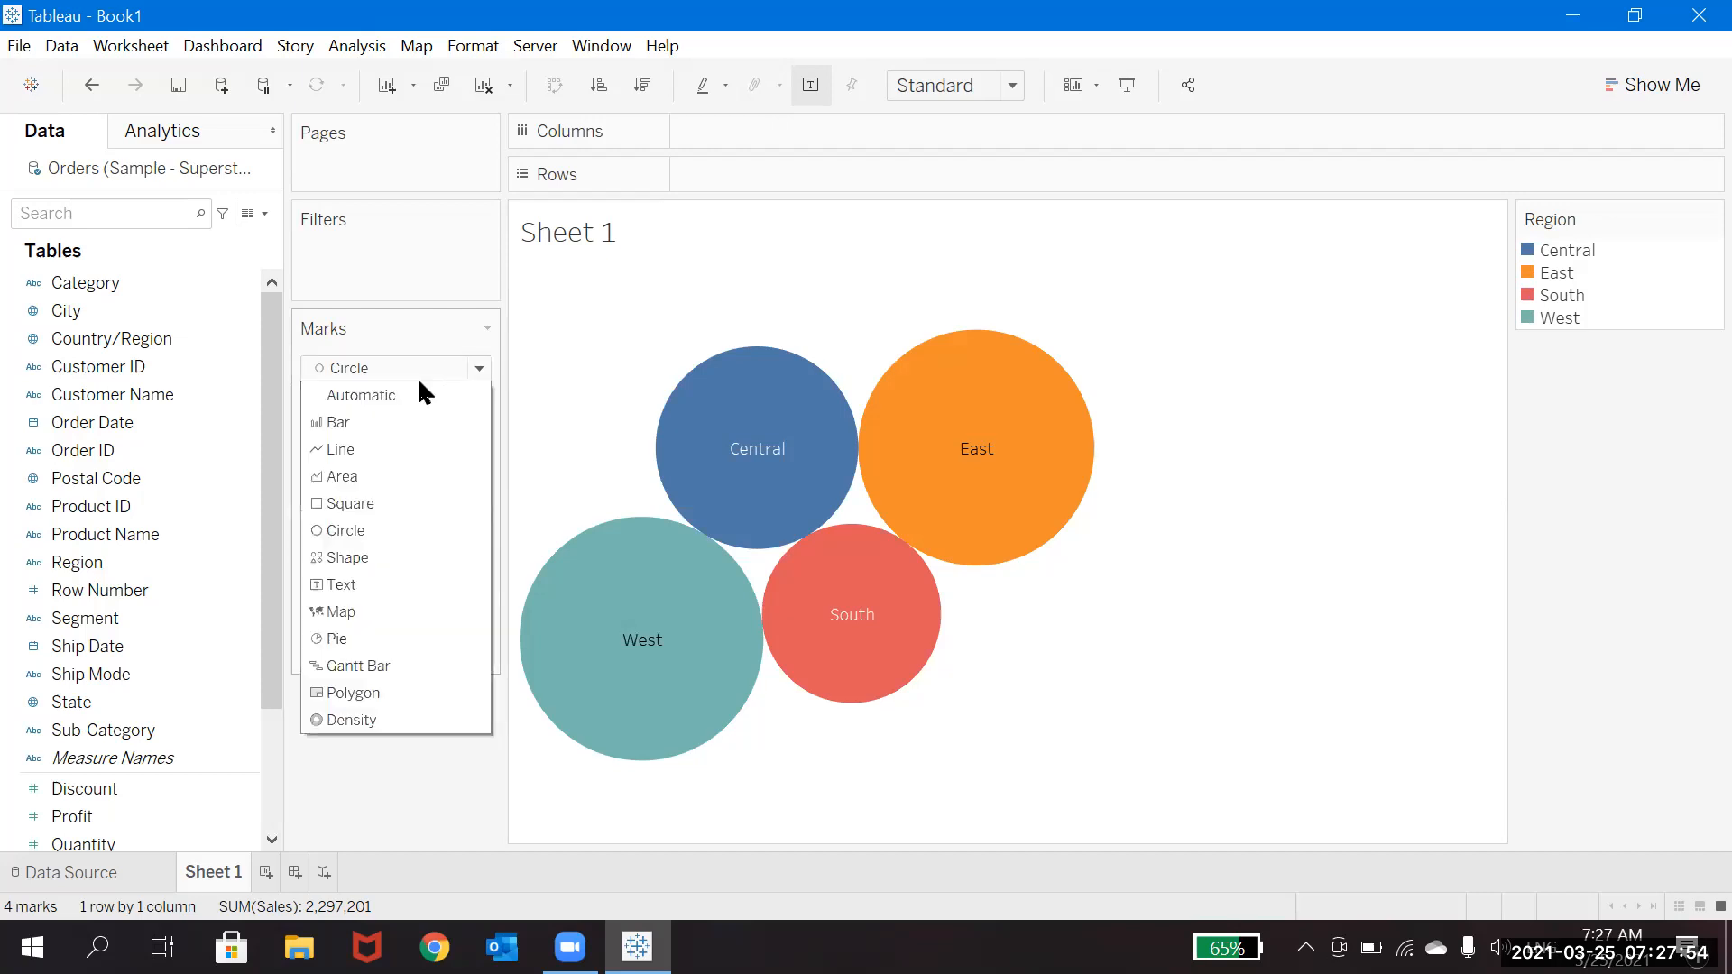
{"action": "left_click", "coordinate": [368, 451]}
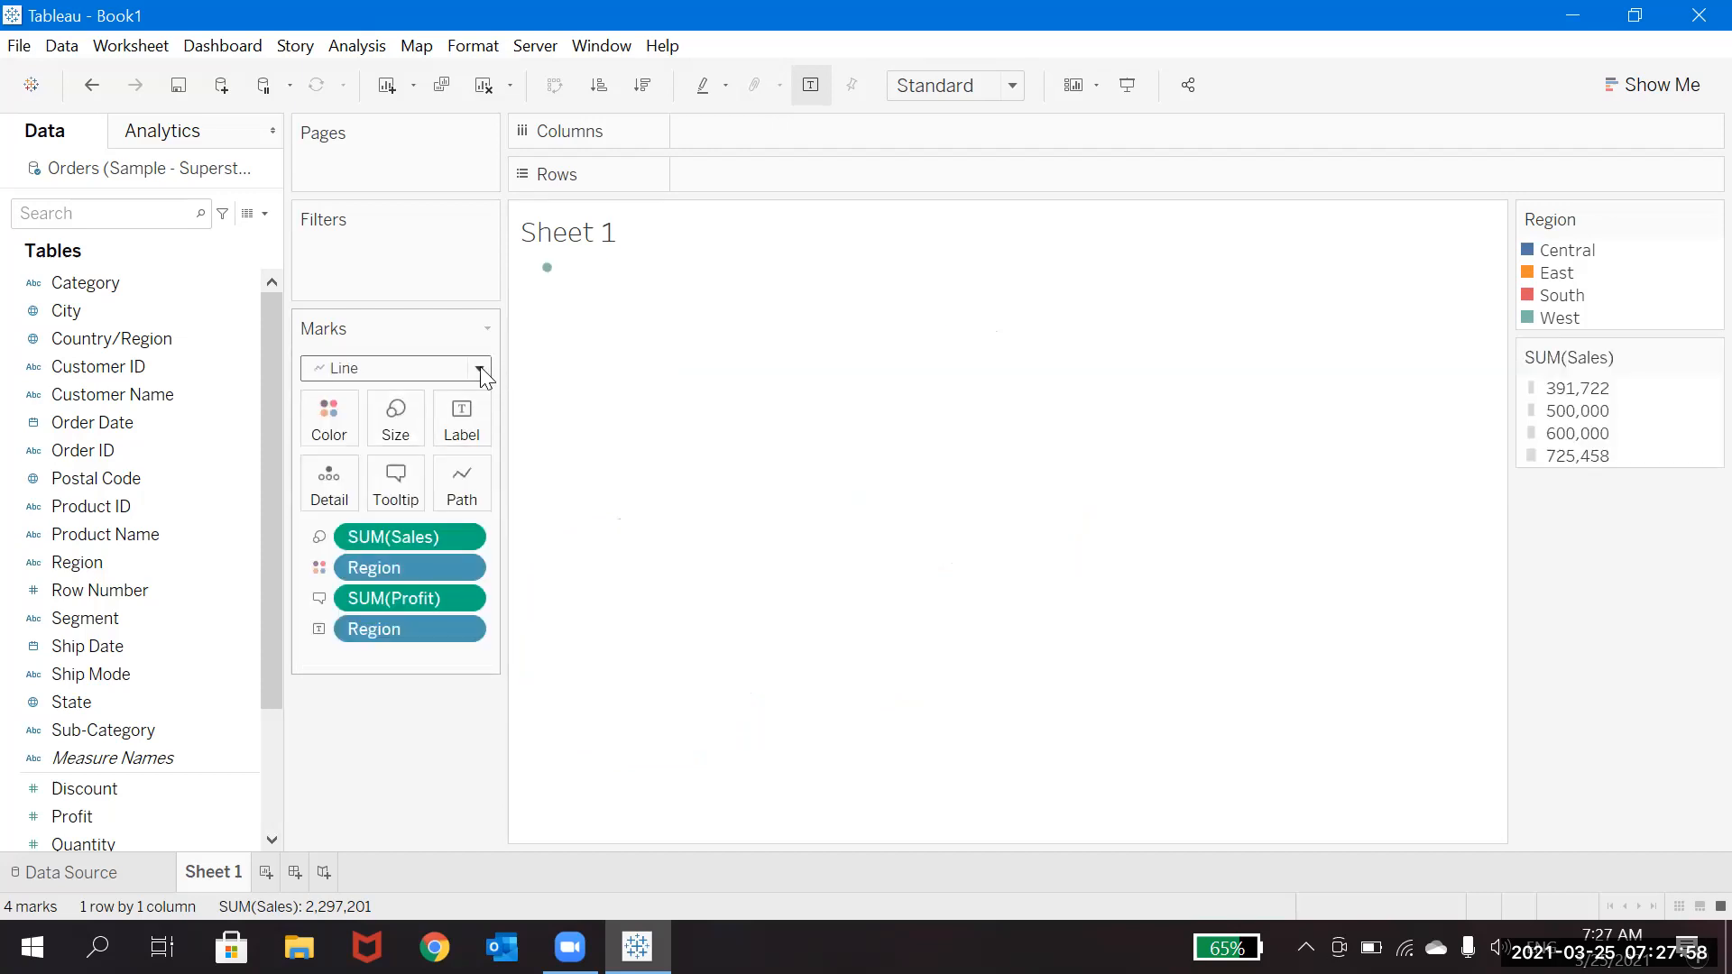
{"action": "left_click", "coordinate": [479, 368]}
{"action": "left_click", "coordinate": [360, 478]}
Try the Text and Circle mark types, and undo all mark type changes back to the automatic treemap.
{"action": "left_click", "coordinate": [428, 374]}
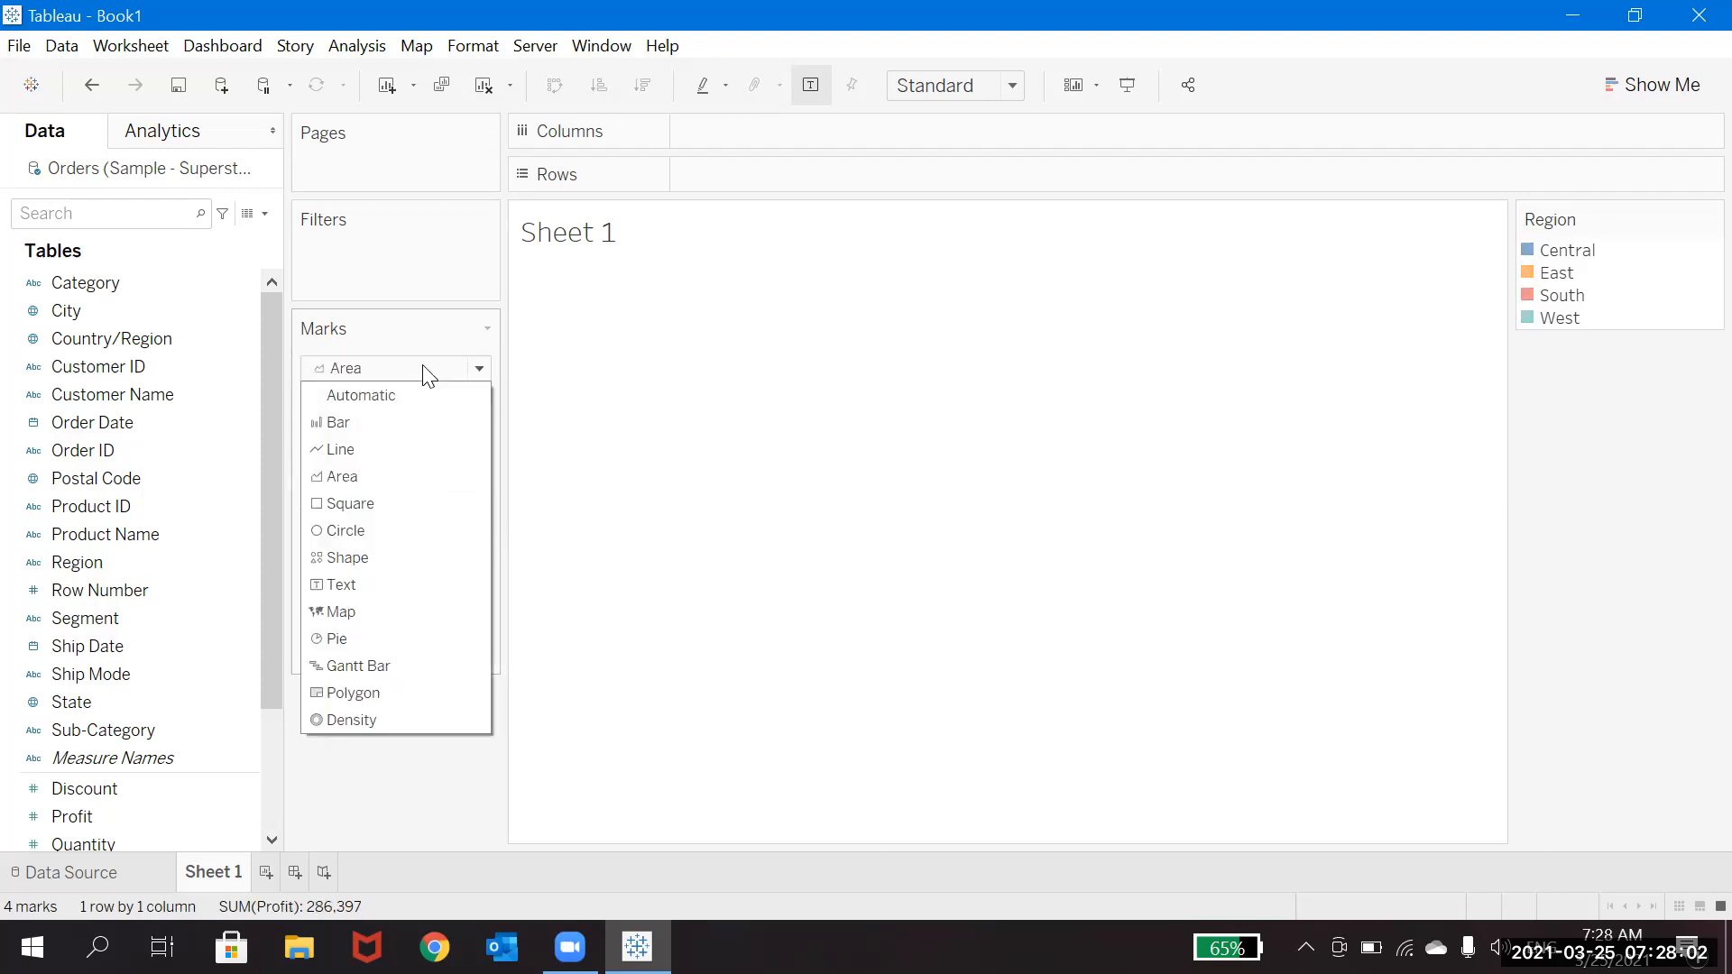
{"action": "left_click", "coordinate": [332, 586]}
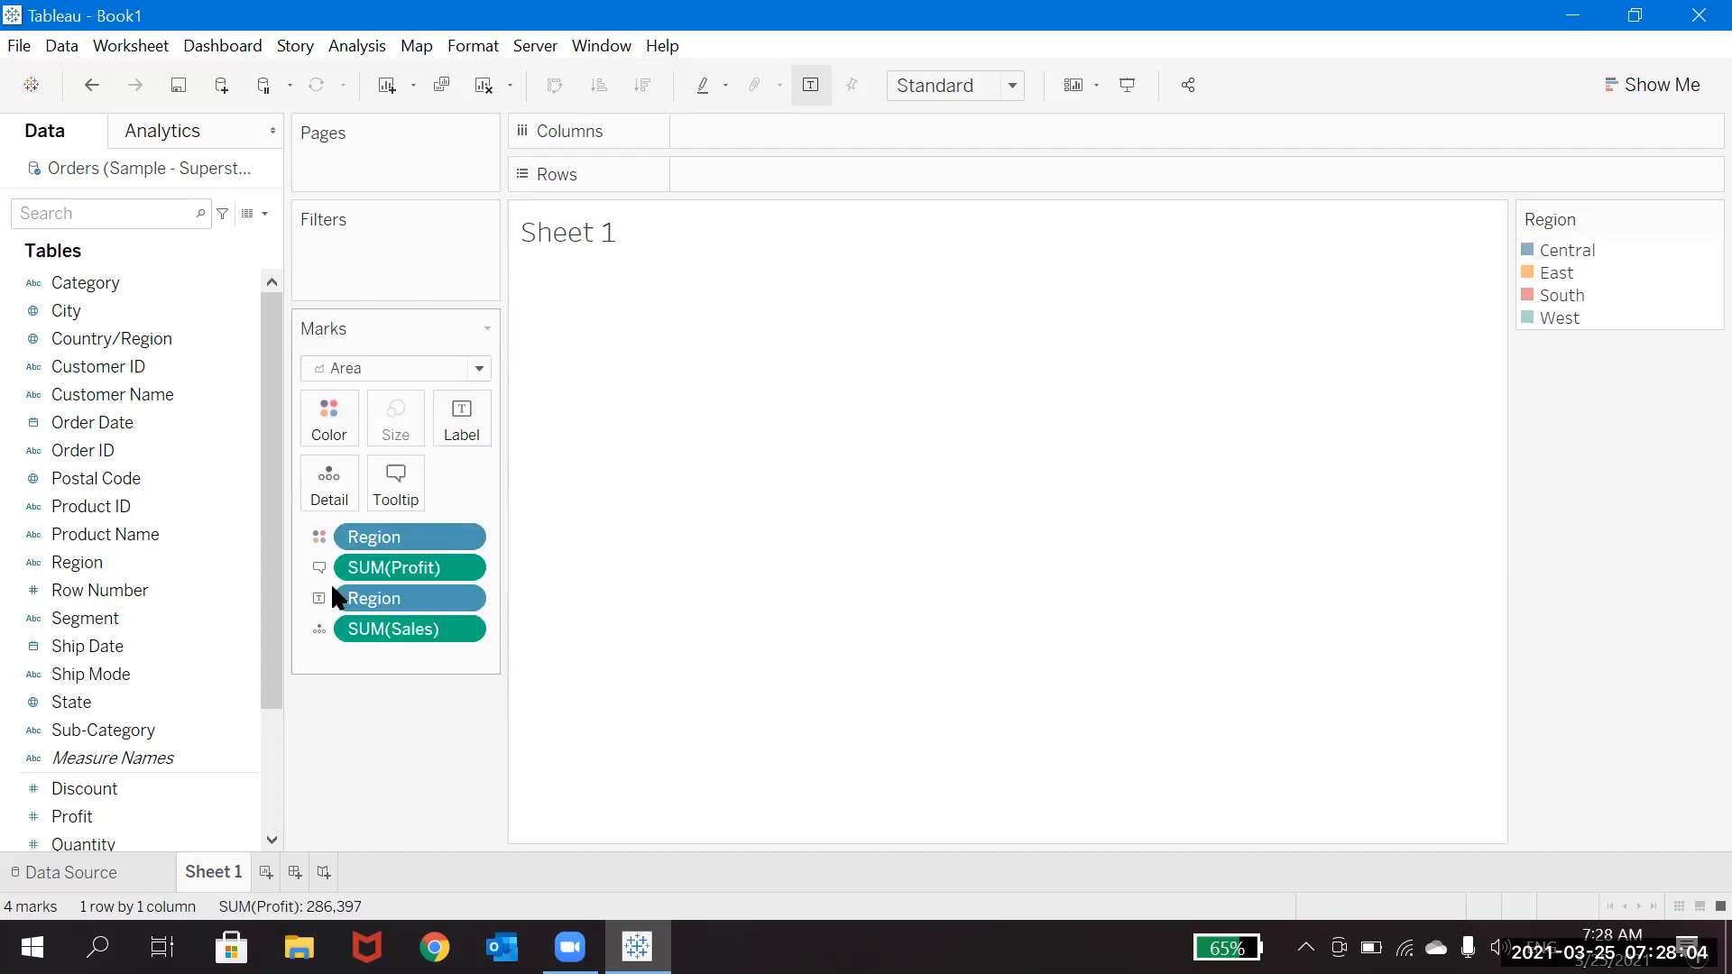
{"action": "left_click", "coordinate": [470, 364]}
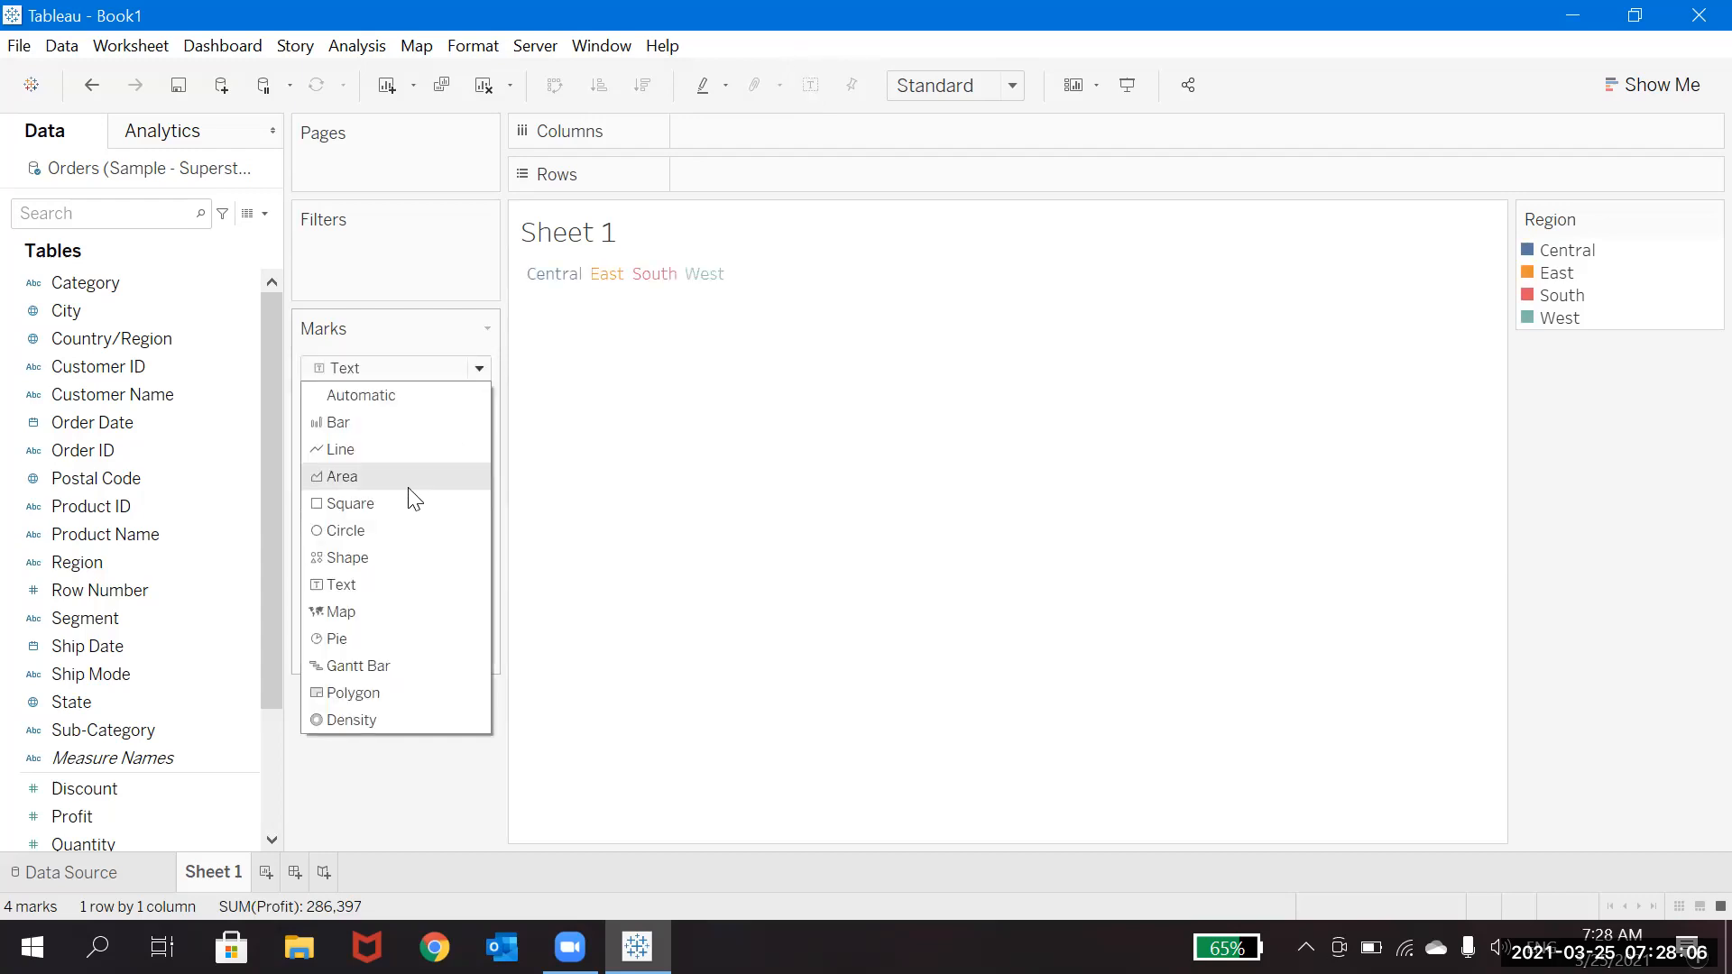
{"action": "left_click", "coordinate": [352, 531]}
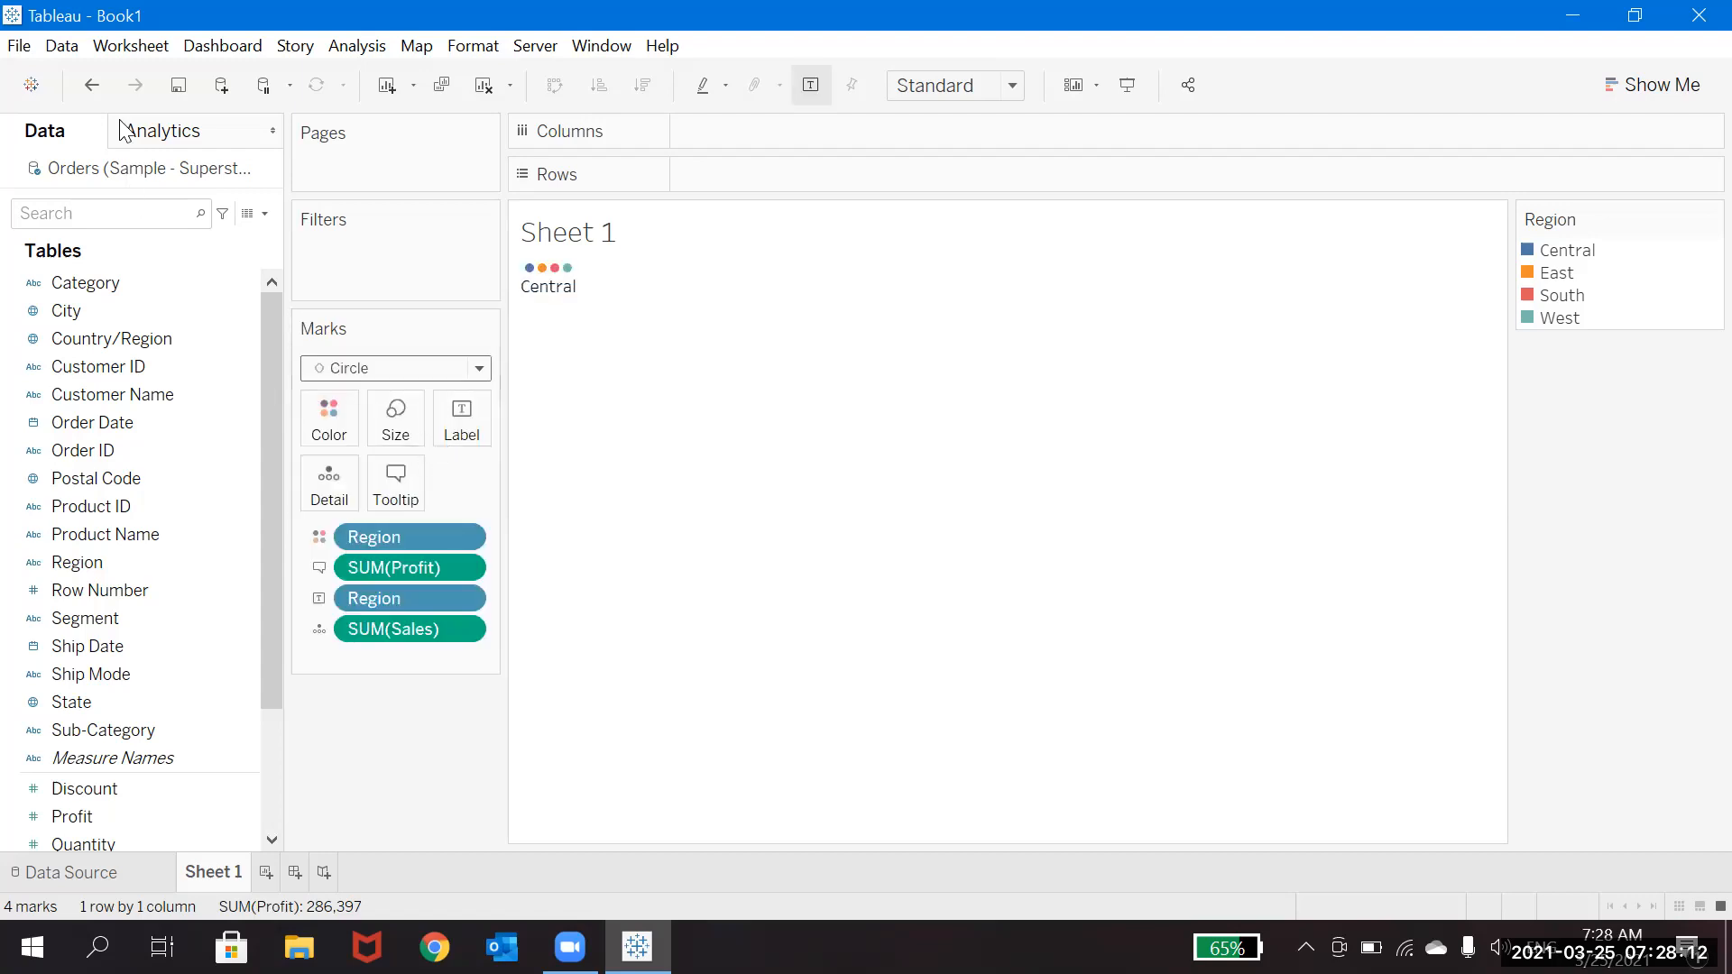
{"action": "left_click", "coordinate": [92, 69]}
{"action": "left_click", "coordinate": [92, 68]}
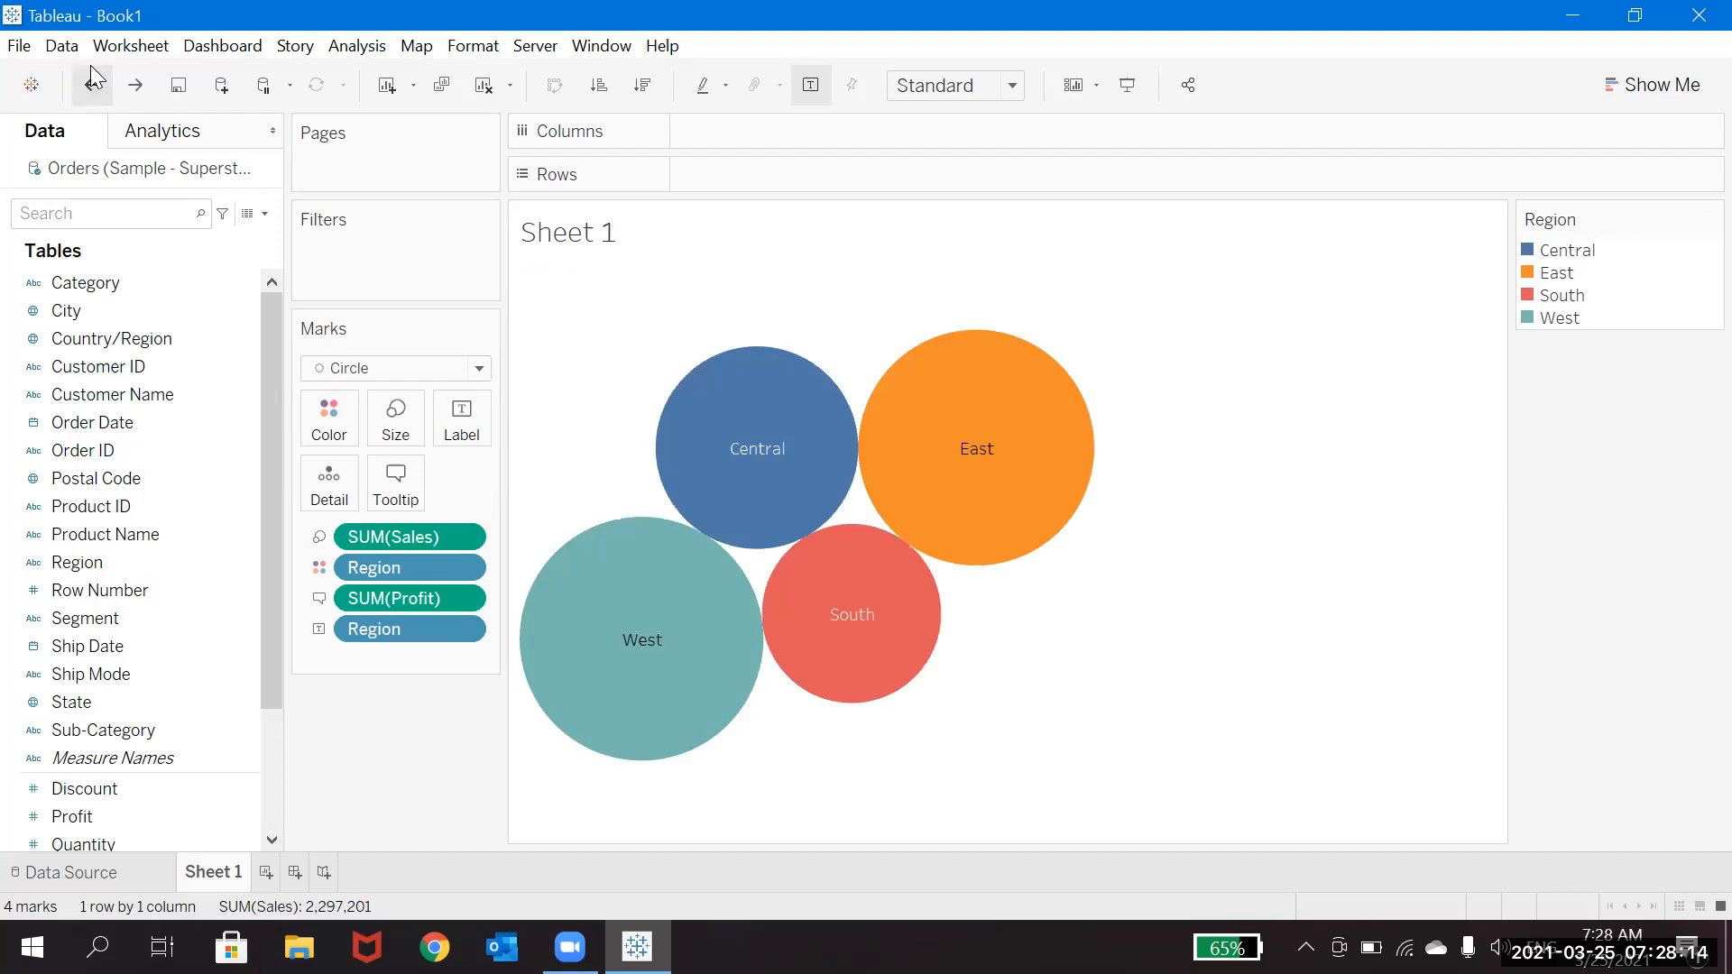
{"action": "left_click", "coordinate": [92, 69]}
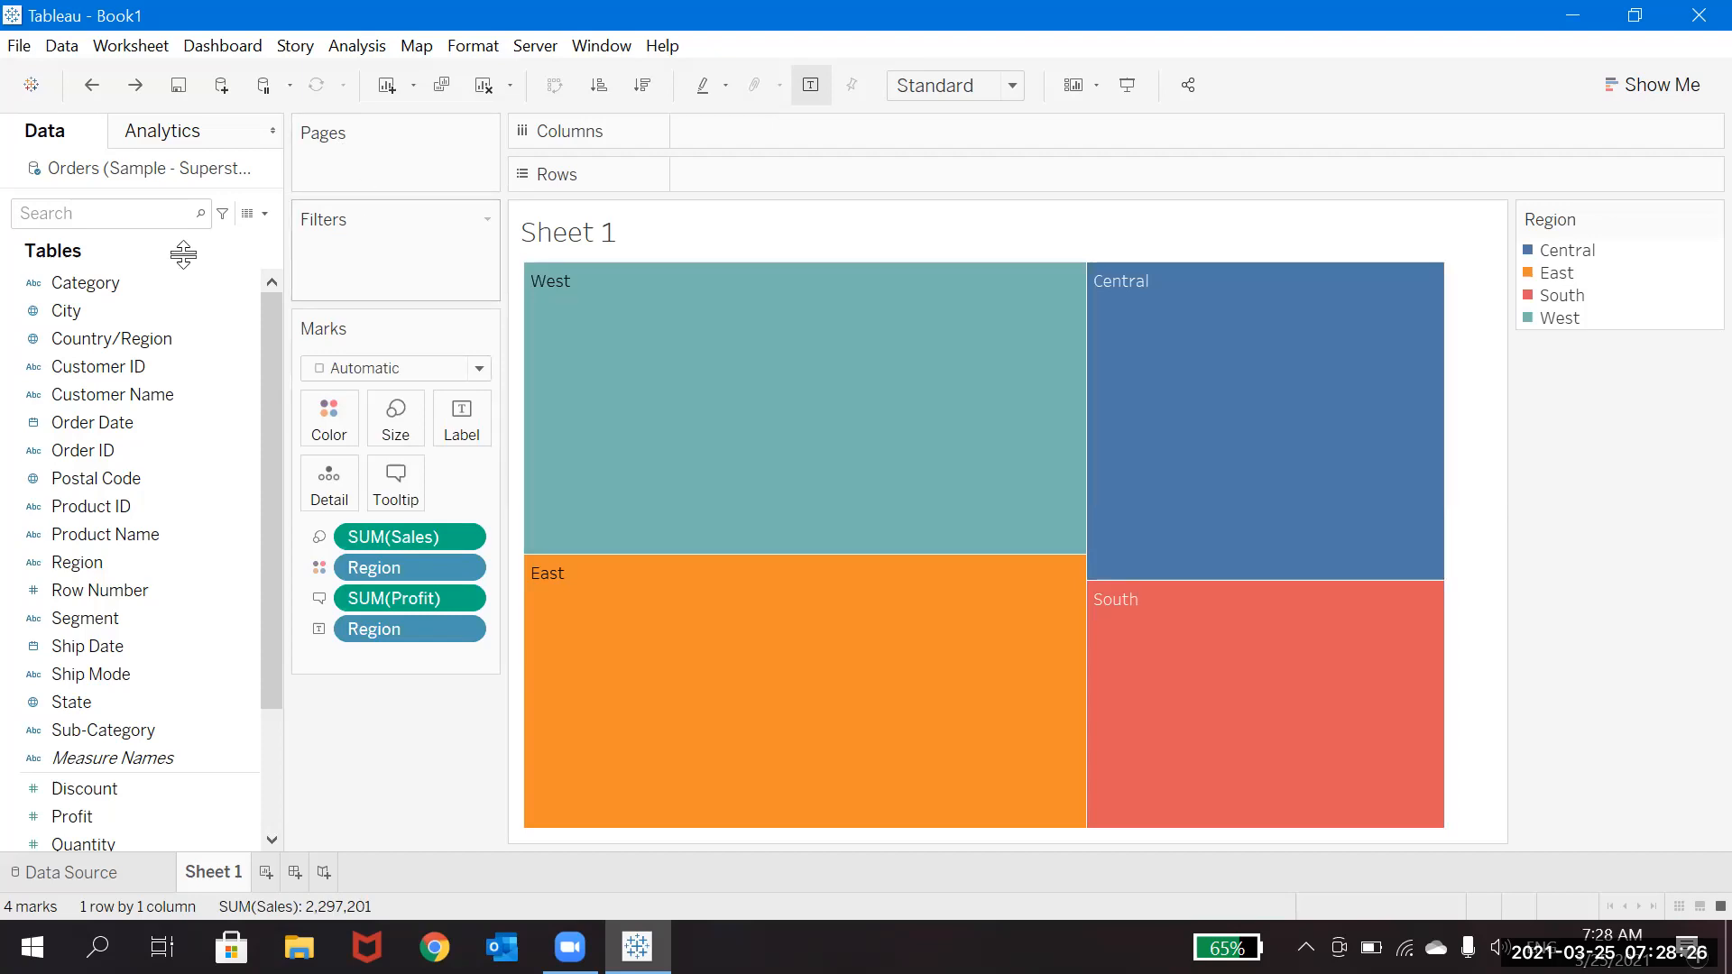
Add a Category filter with all its values selected, and show its filter control beside the treemap.
{"action": "left_click", "coordinate": [136, 285]}
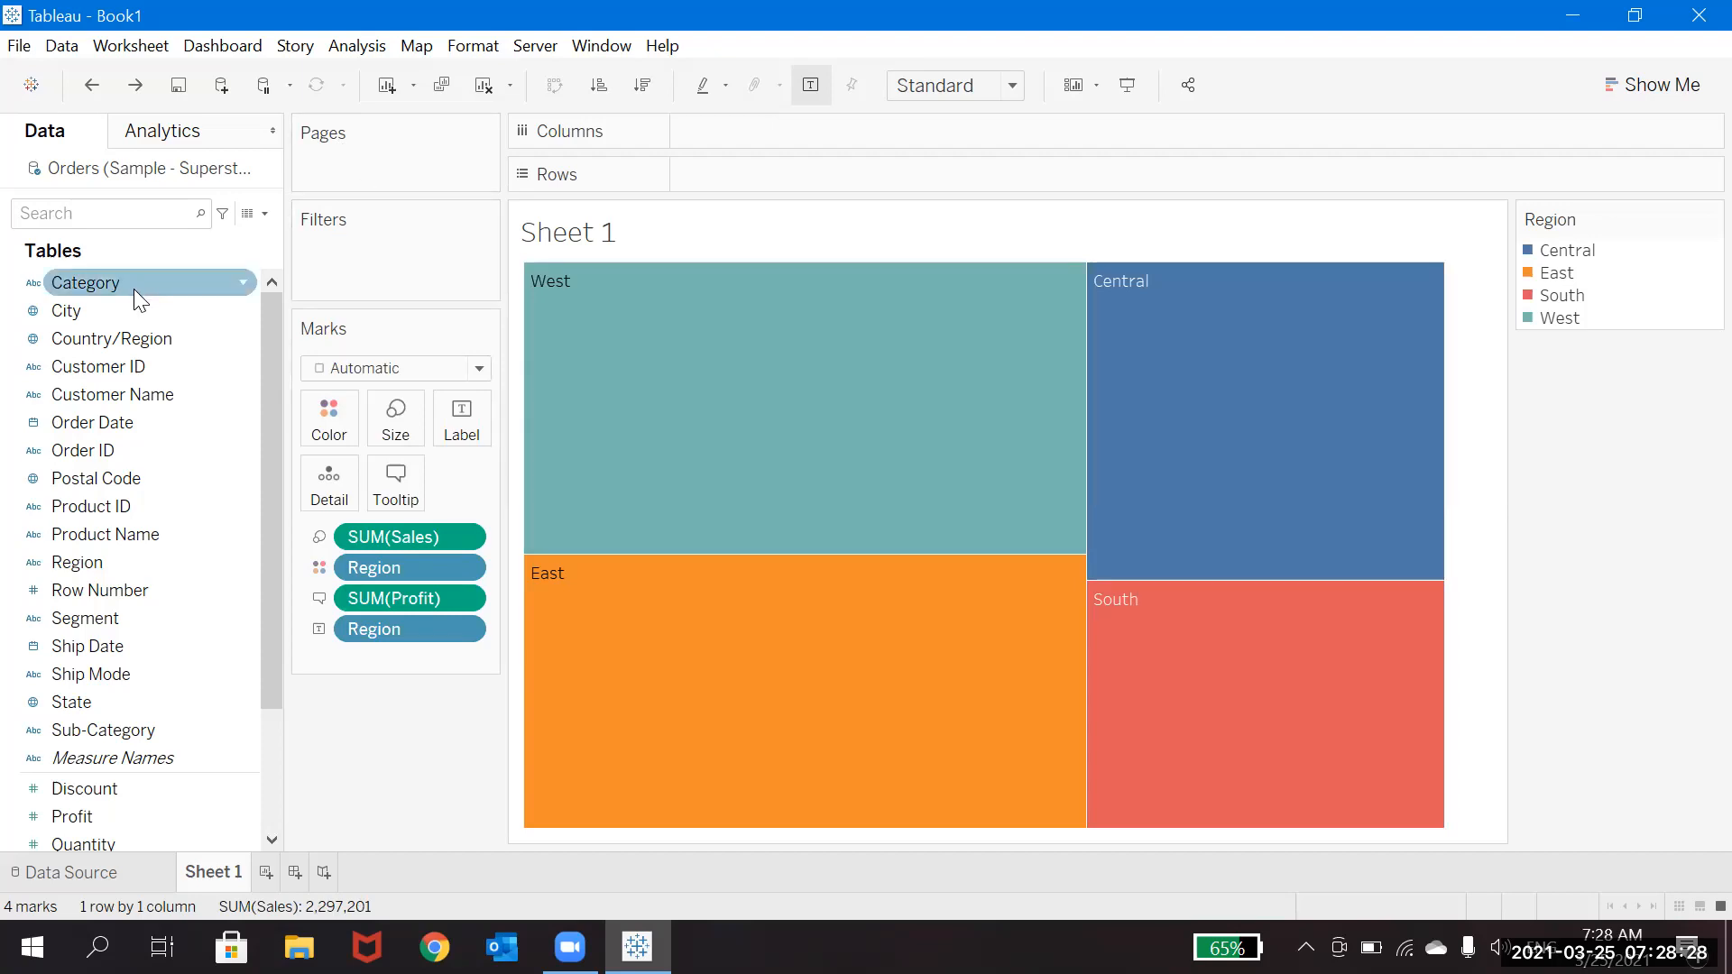
{"action": "left_click_drag", "start_coordinate": [134, 289], "coordinate": [370, 281]}
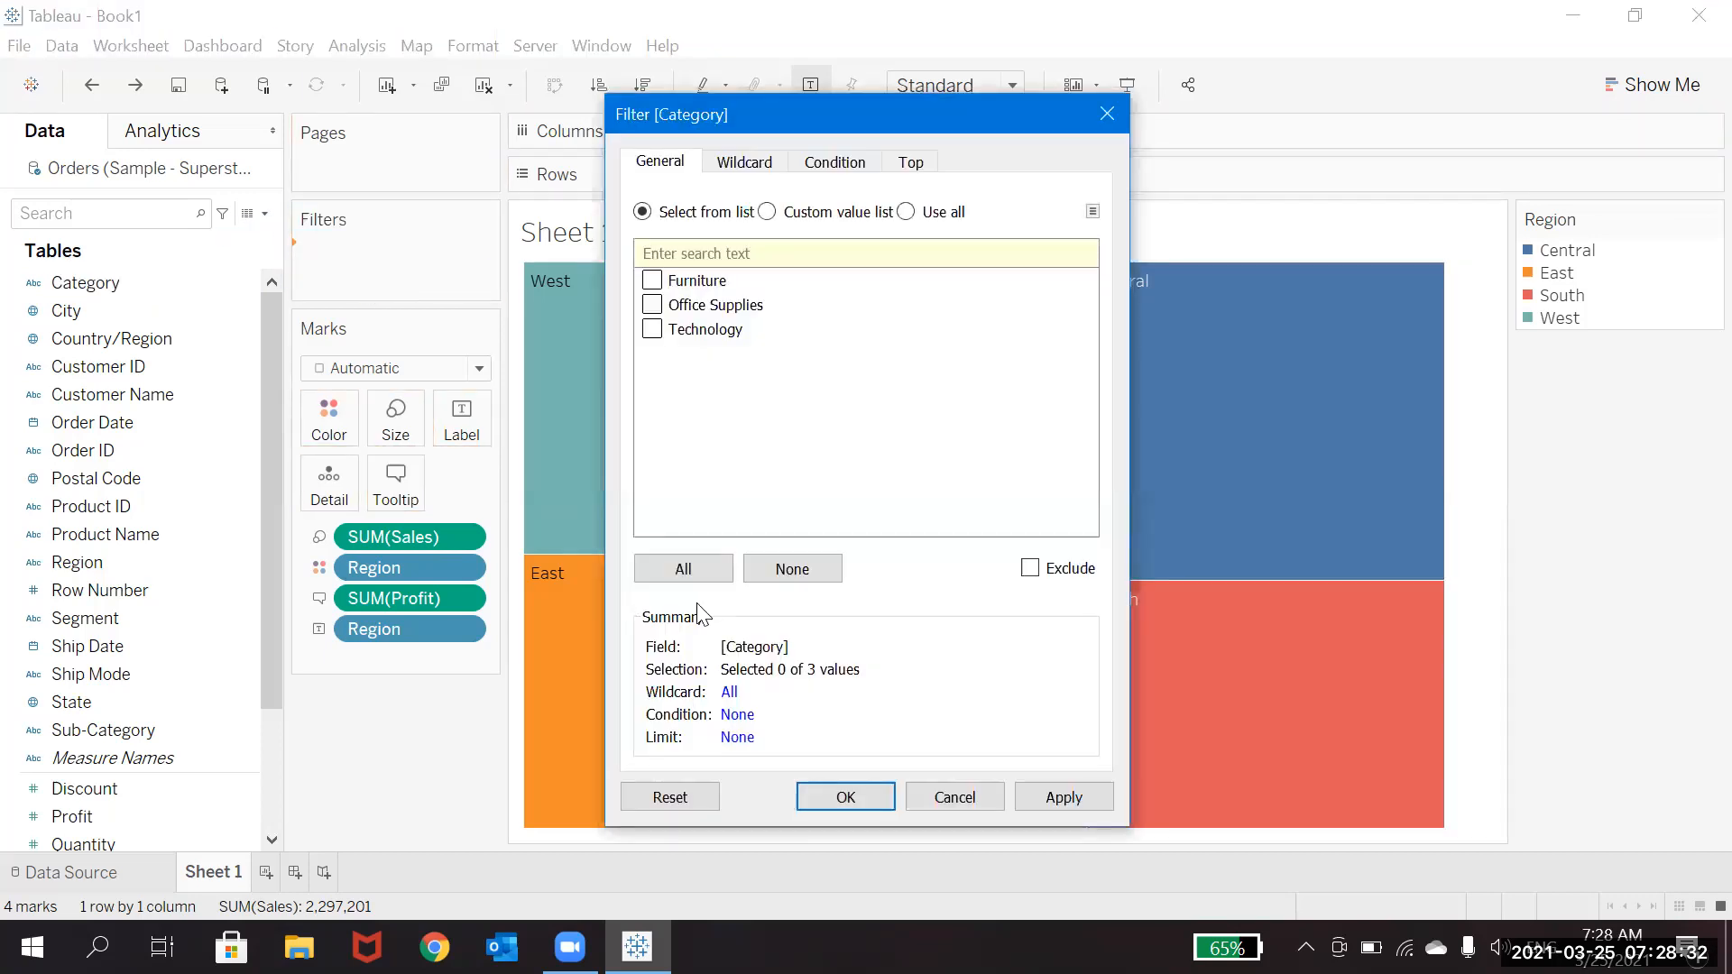
{"action": "left_click", "coordinate": [696, 570]}
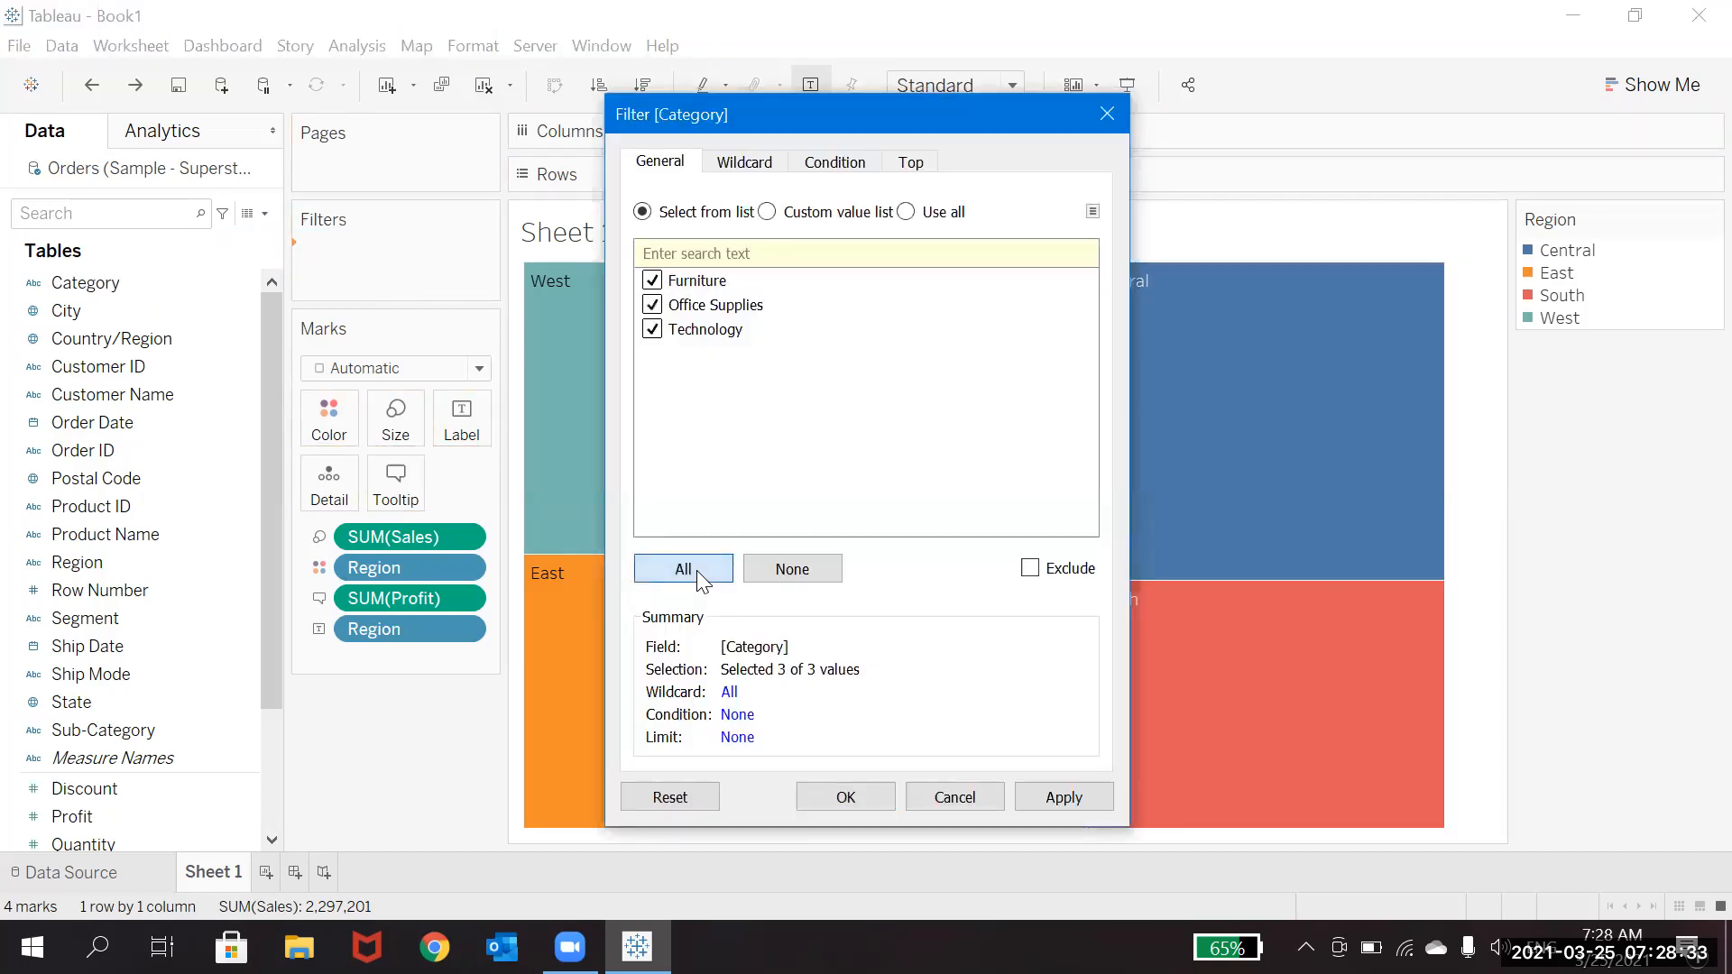
{"action": "left_click", "coordinate": [842, 799]}
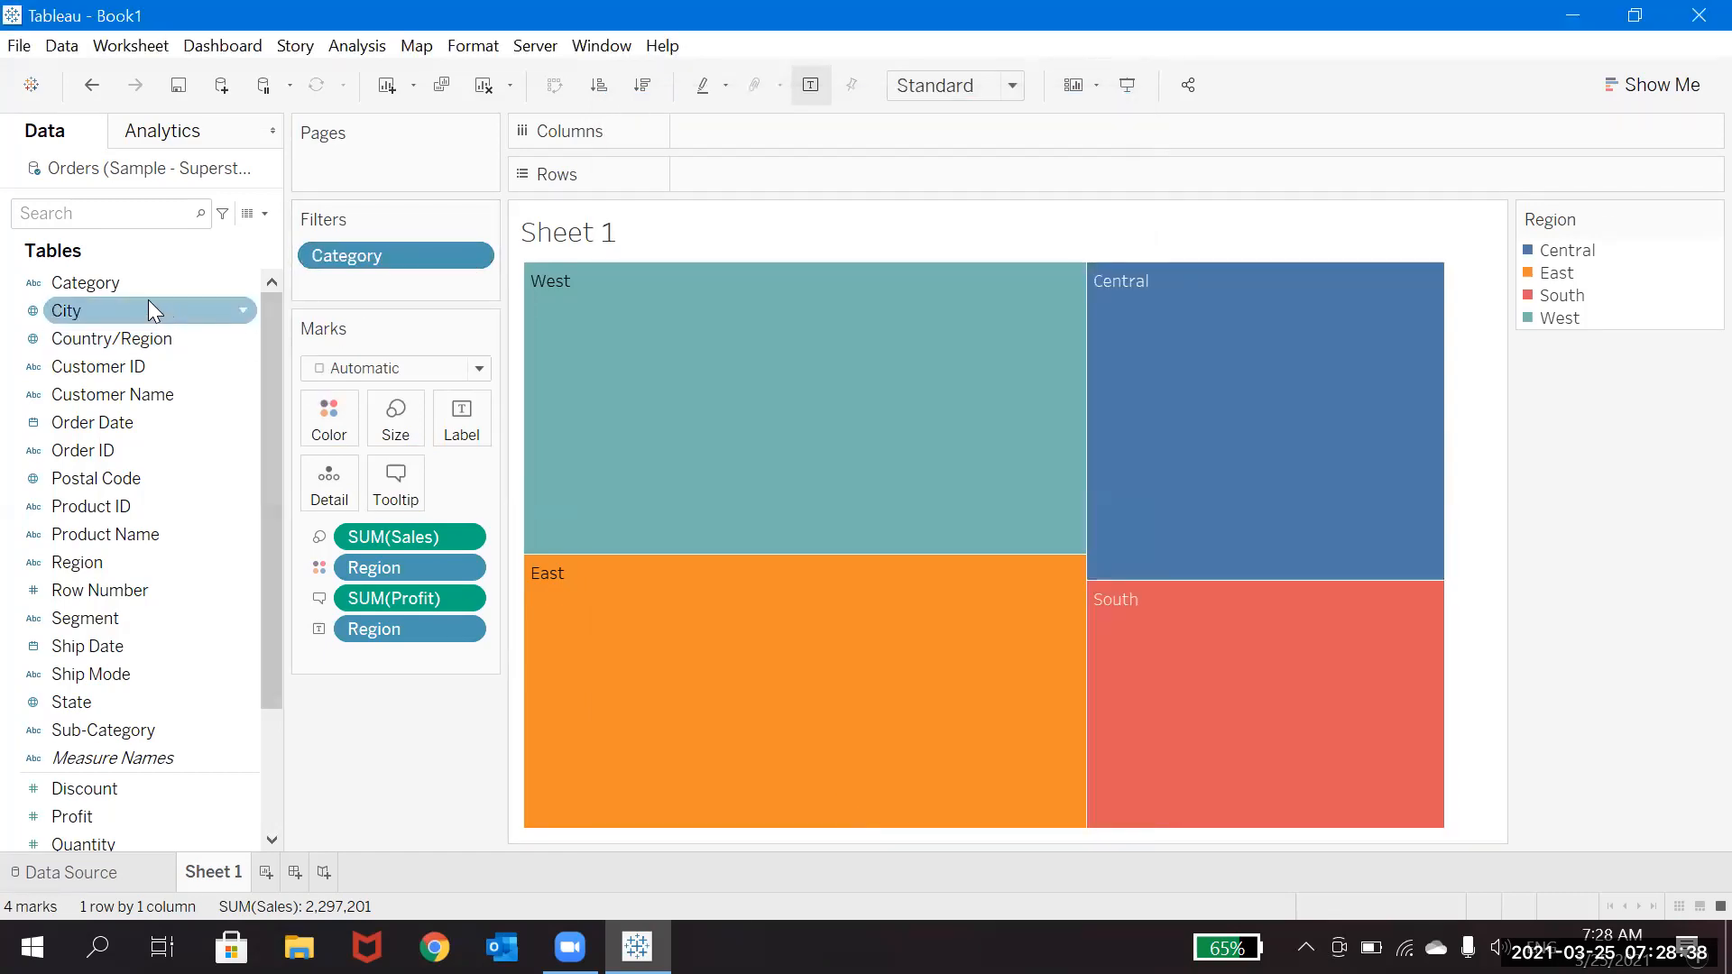
{"action": "left_click", "coordinate": [472, 259]}
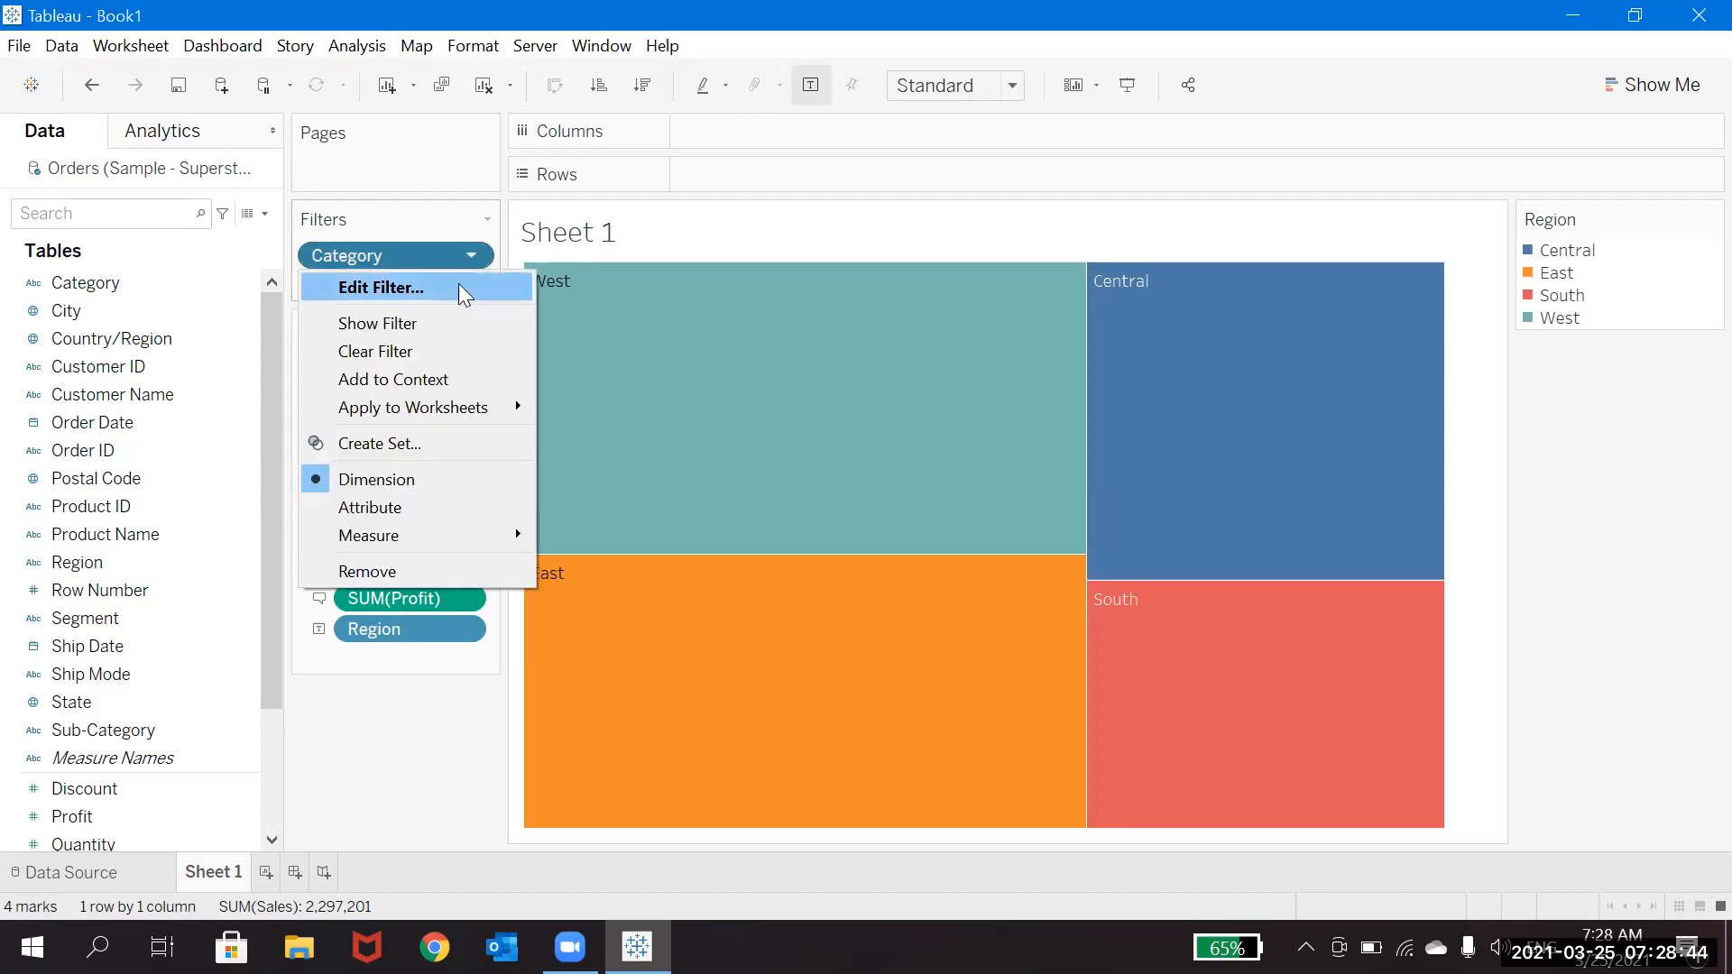
{"action": "left_click", "coordinate": [371, 322]}
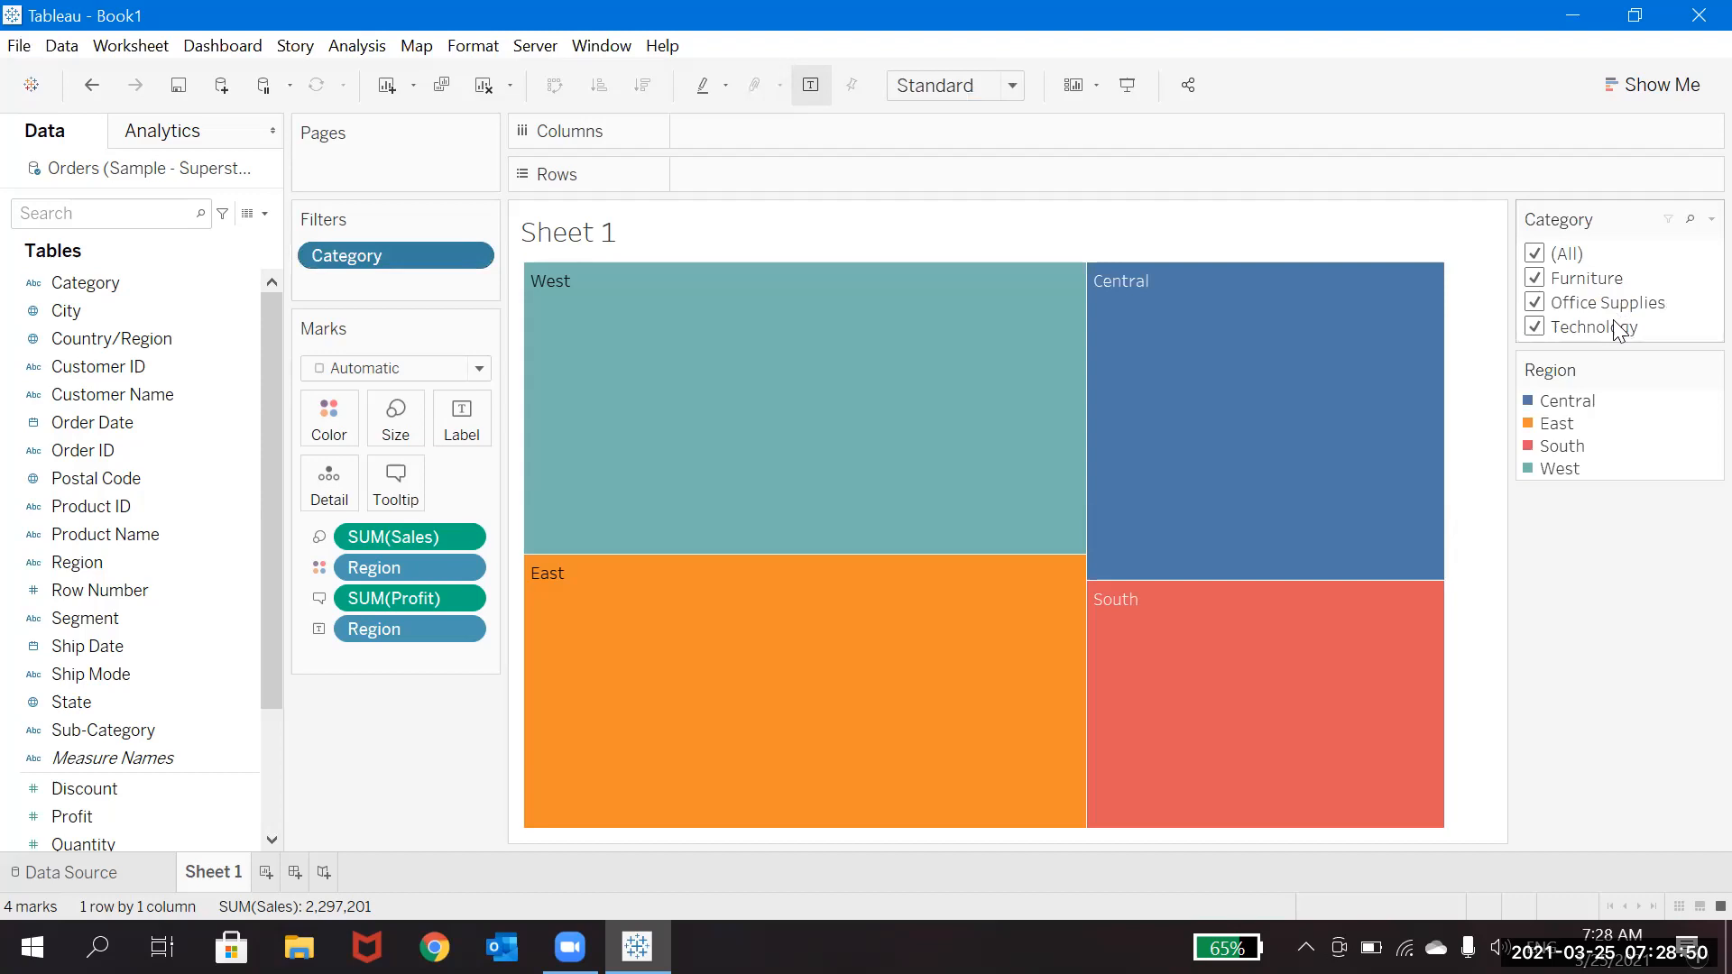
Try the Category filter with Furniture only, reselect all categories, and check the West and Central tooltips.
{"action": "left_click", "coordinate": [1537, 259]}
{"action": "left_click", "coordinate": [1536, 283]}
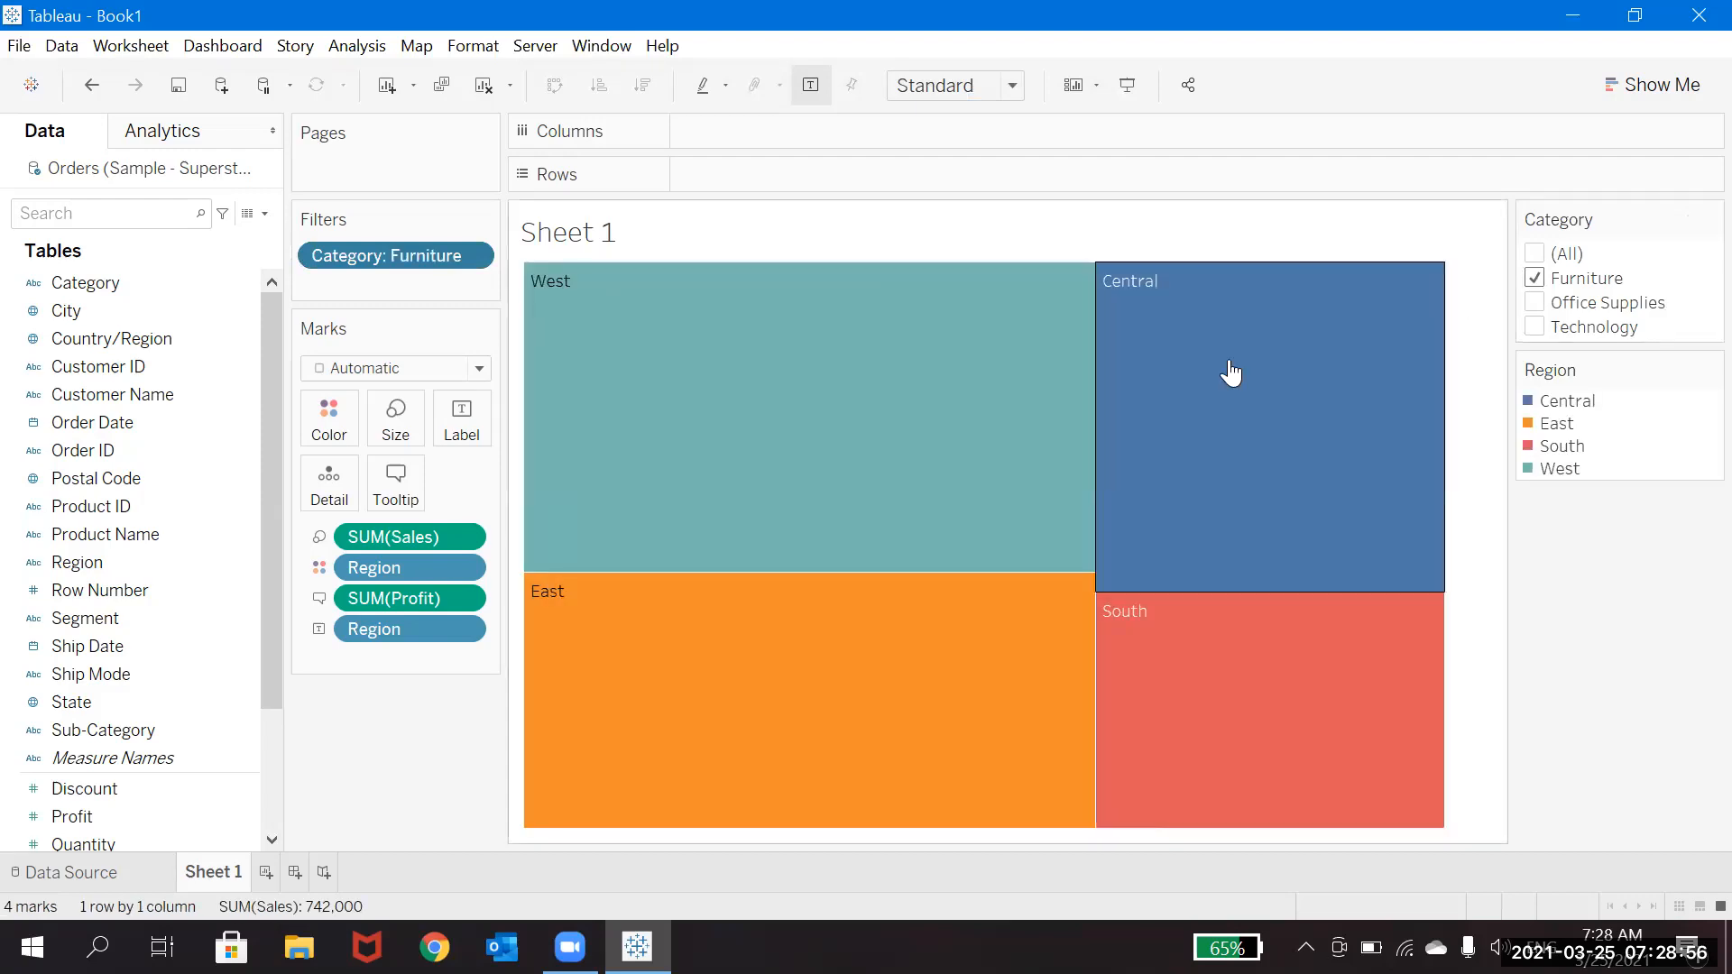
{"action": "mouse_move", "coordinate": [967, 414]}
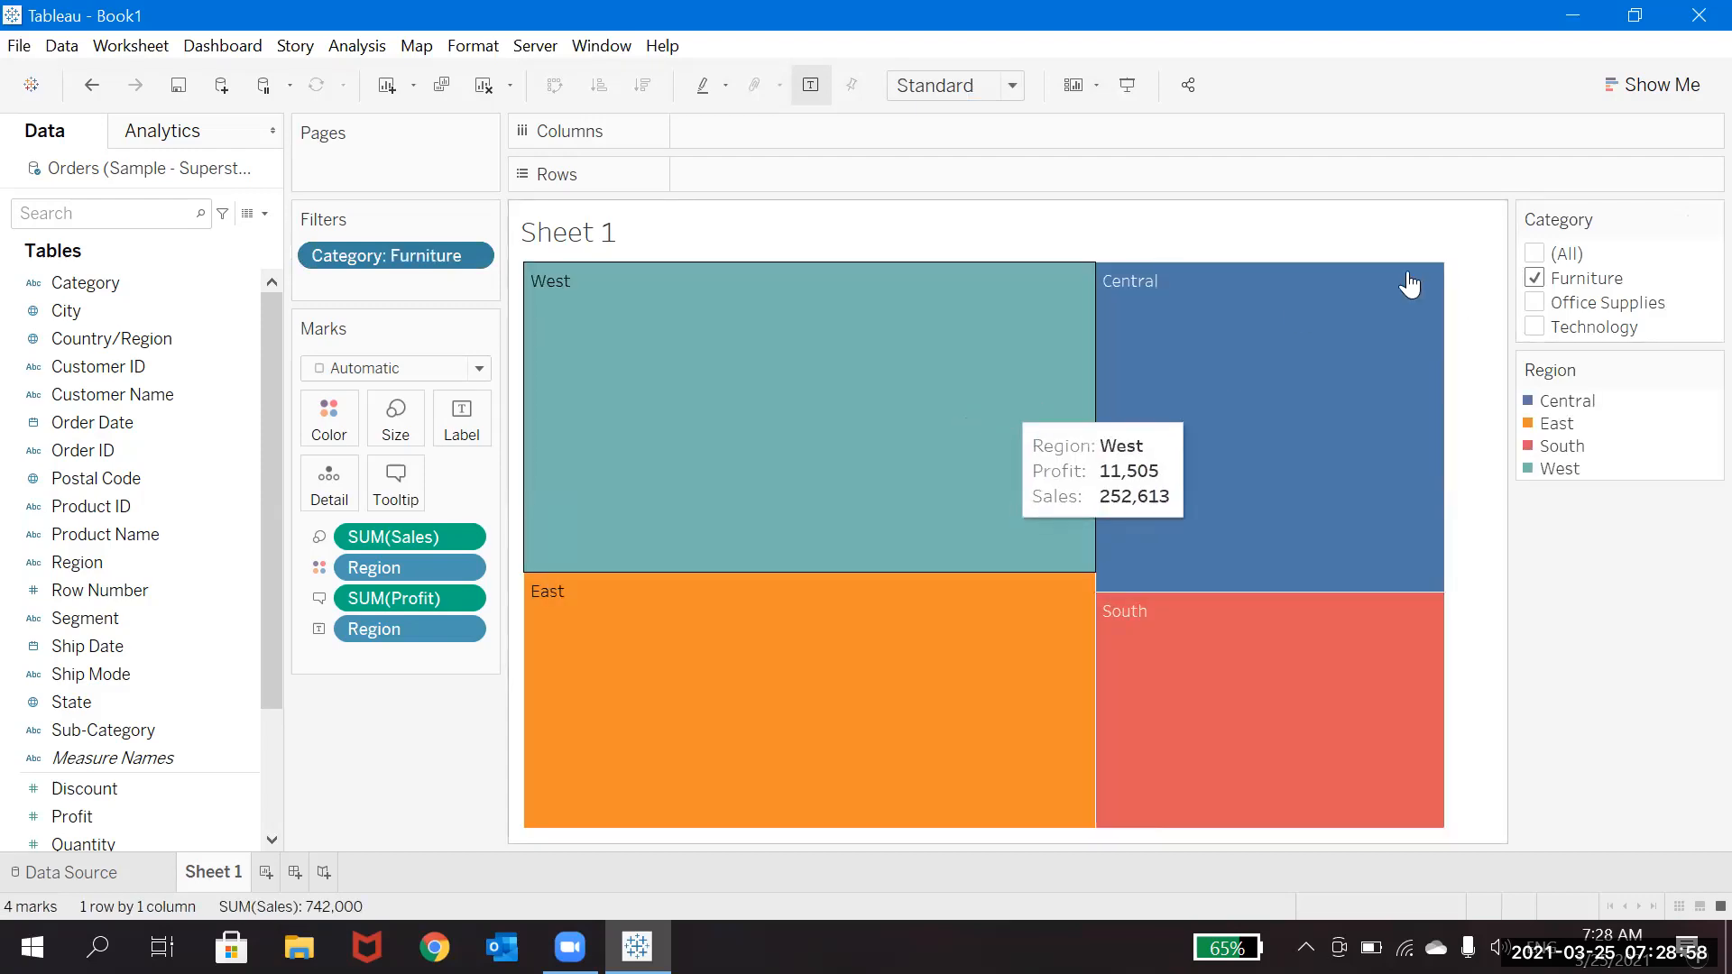
{"action": "left_click", "coordinate": [1534, 256]}
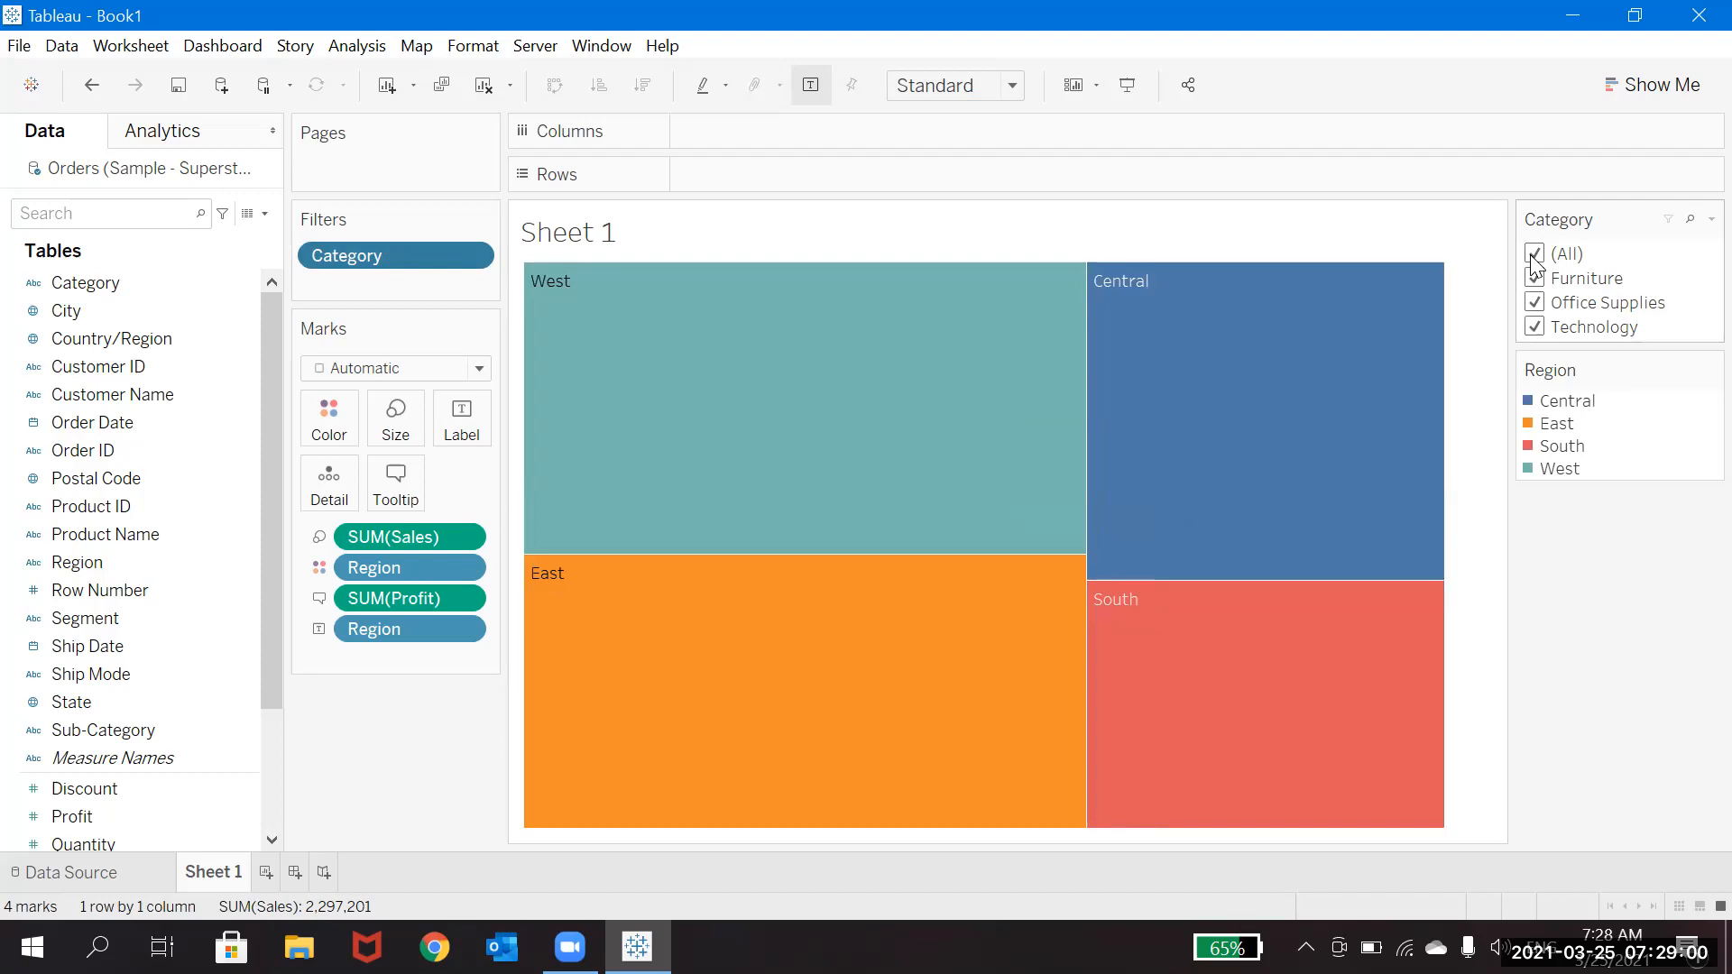
{"action": "mouse_move", "coordinate": [990, 435]}
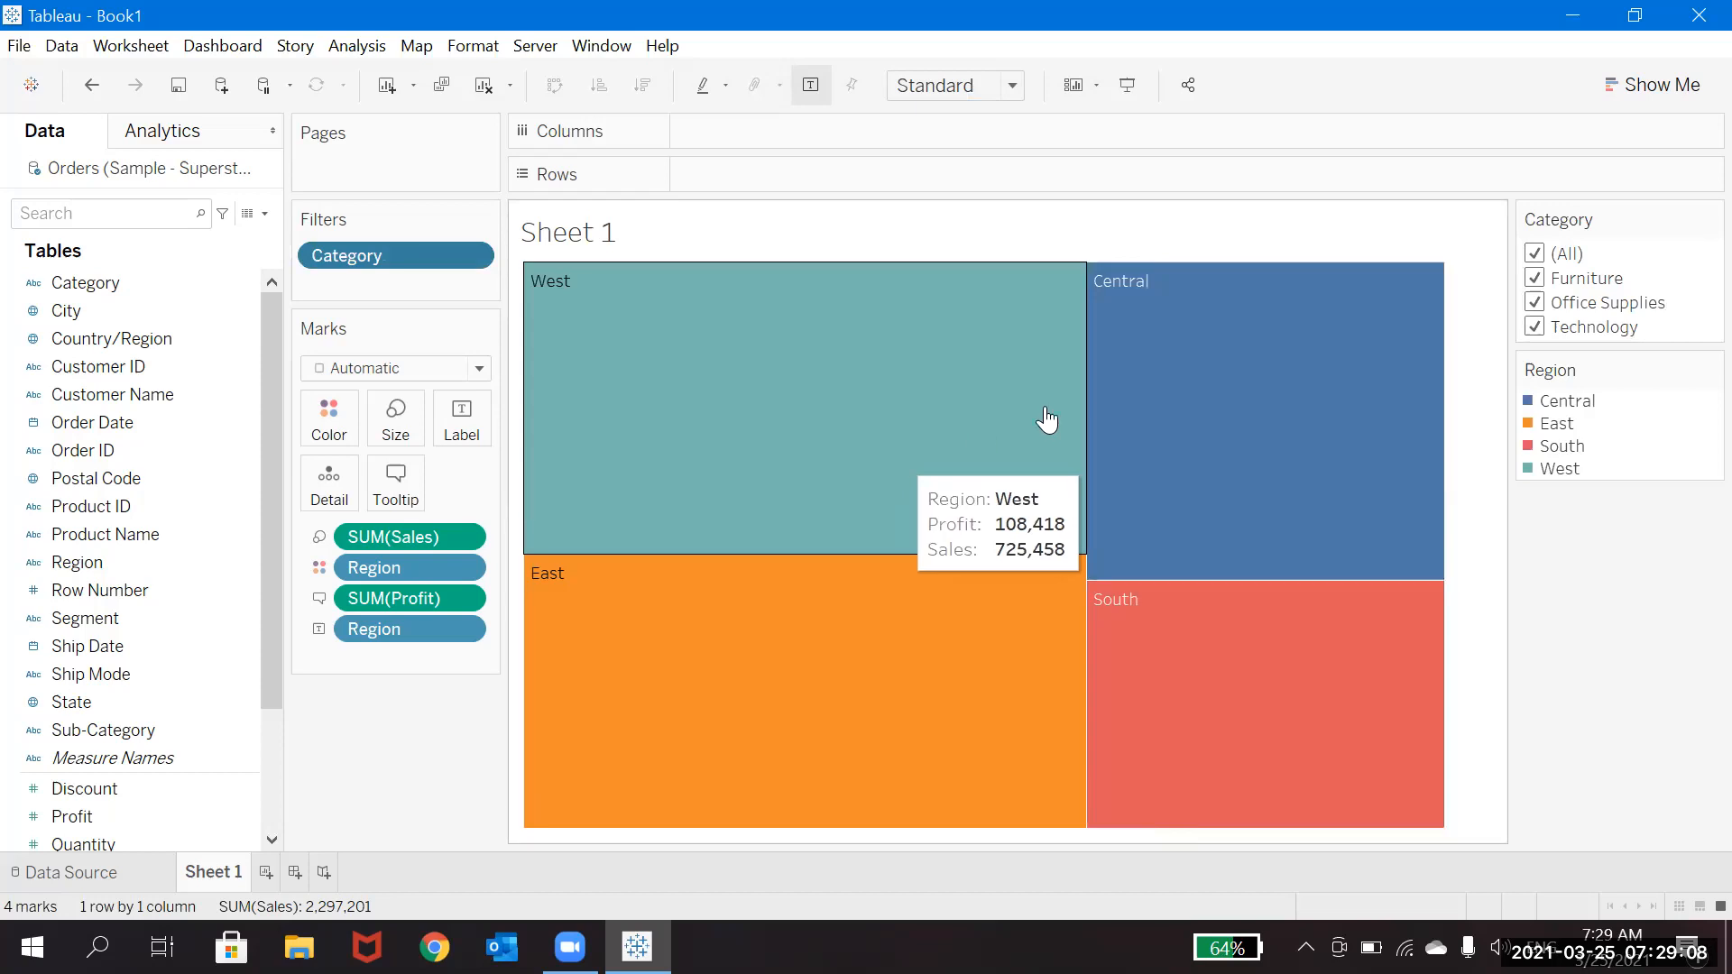
{"action": "mouse_move", "coordinate": [1179, 417]}
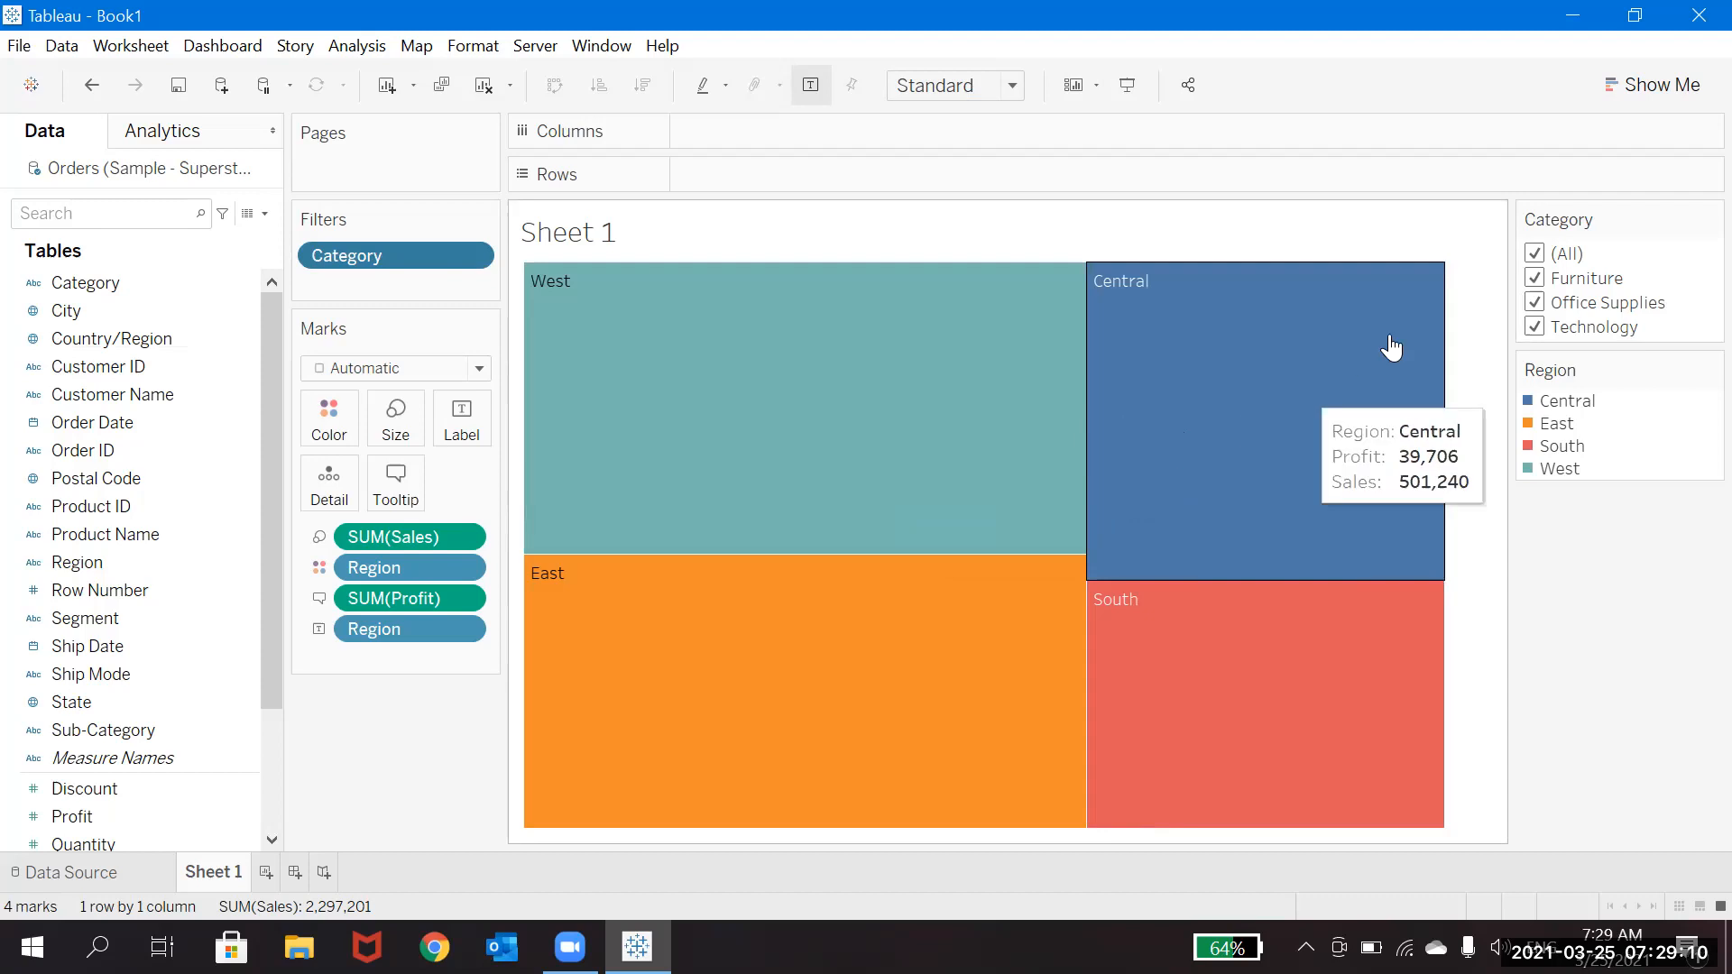
Limit the Category filter to Furniture and check the West region's sales and profit in its tooltip.
{"action": "left_click", "coordinate": [1545, 258]}
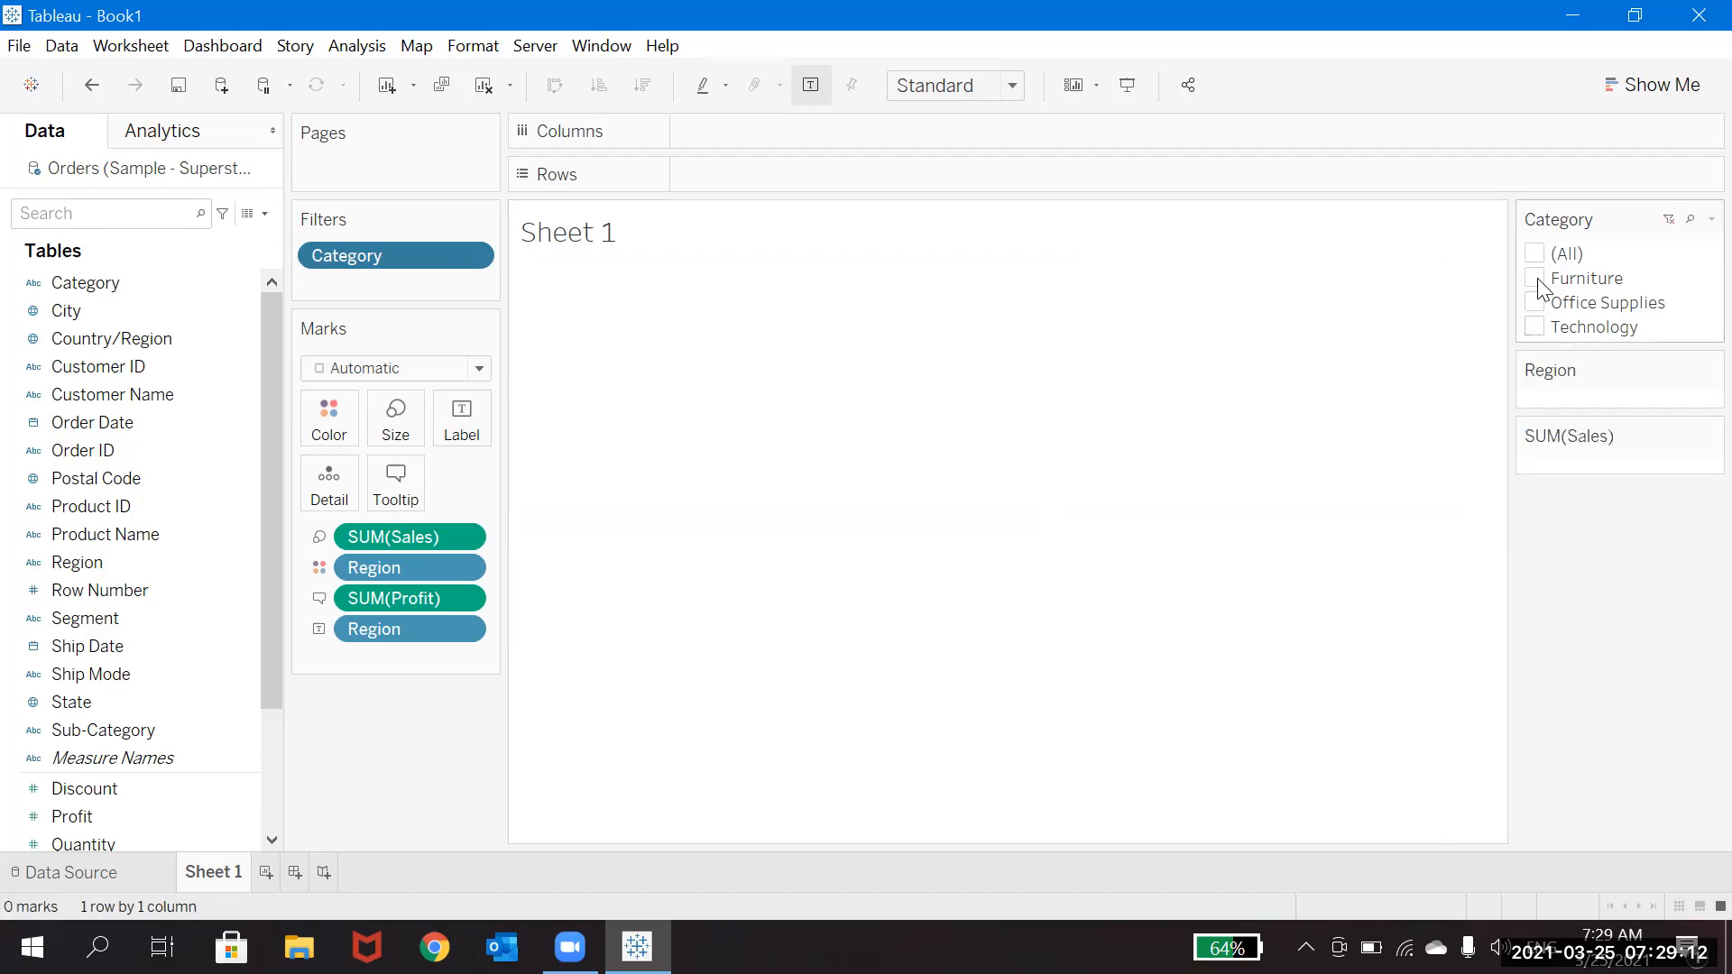
{"action": "left_click", "coordinate": [1534, 278]}
{"action": "mouse_move", "coordinate": [748, 395]}
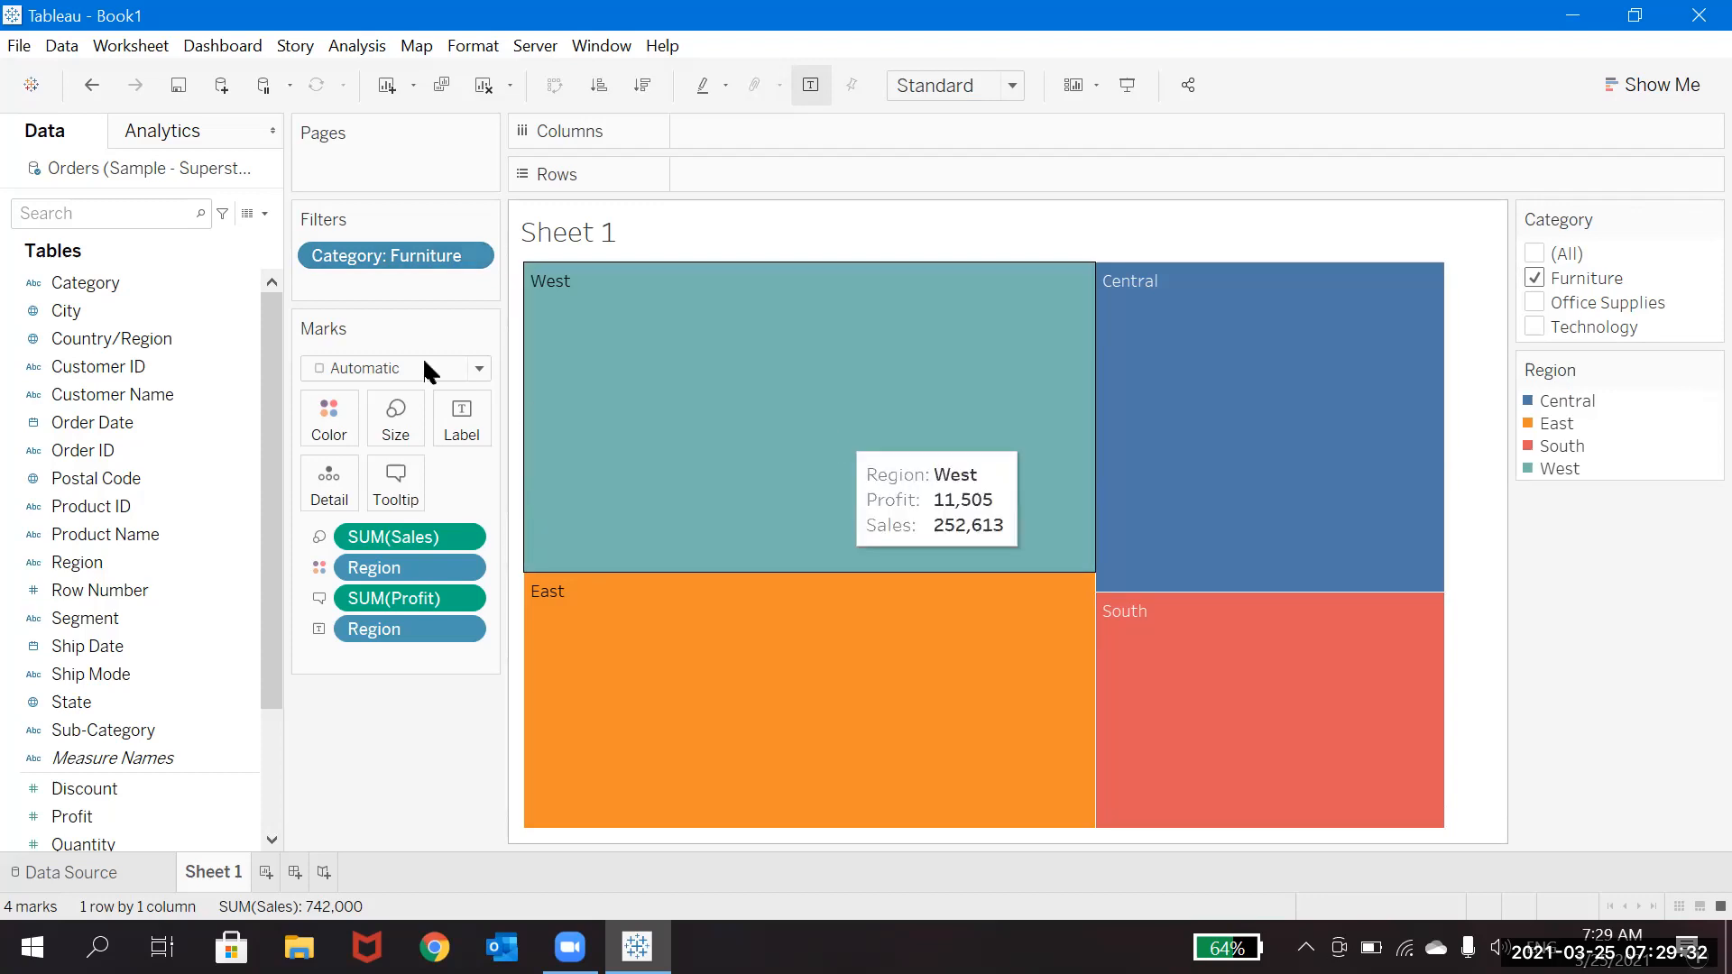
{"action": "left_click", "coordinate": [707, 230]}
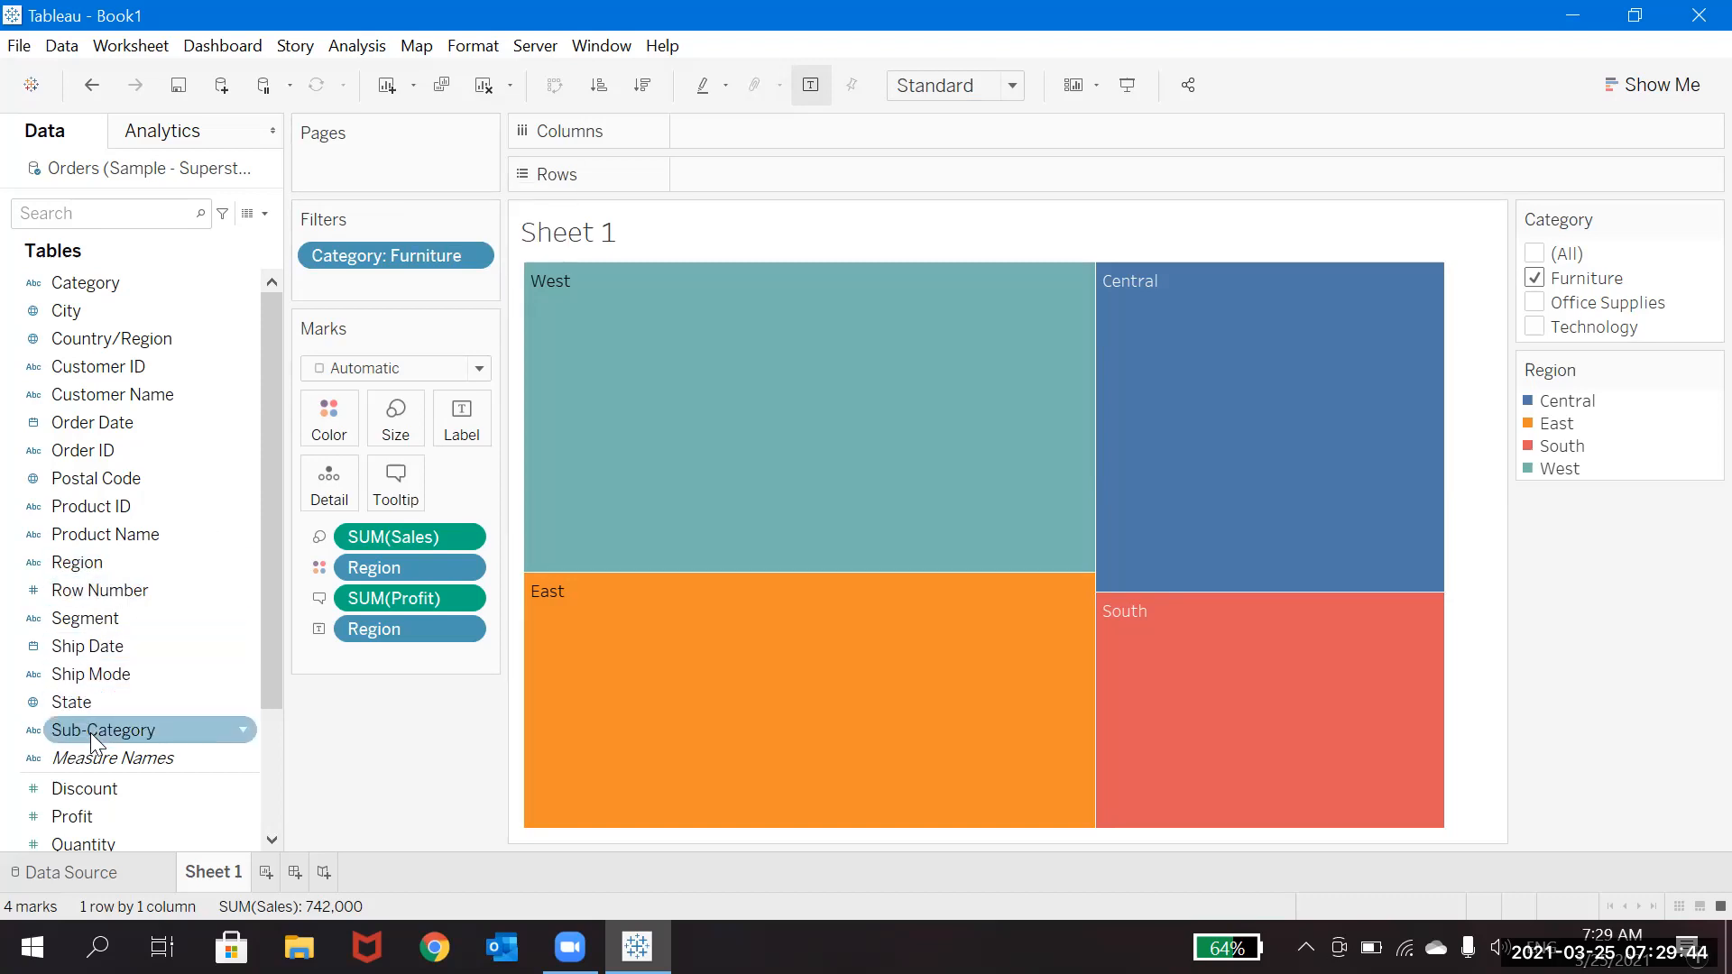
Page the treemap by Sub-Category, with all categories included in the filter, and look through the list of sub-category pages.
{"action": "left_click_drag", "start_coordinate": [90, 732], "coordinate": [370, 157]}
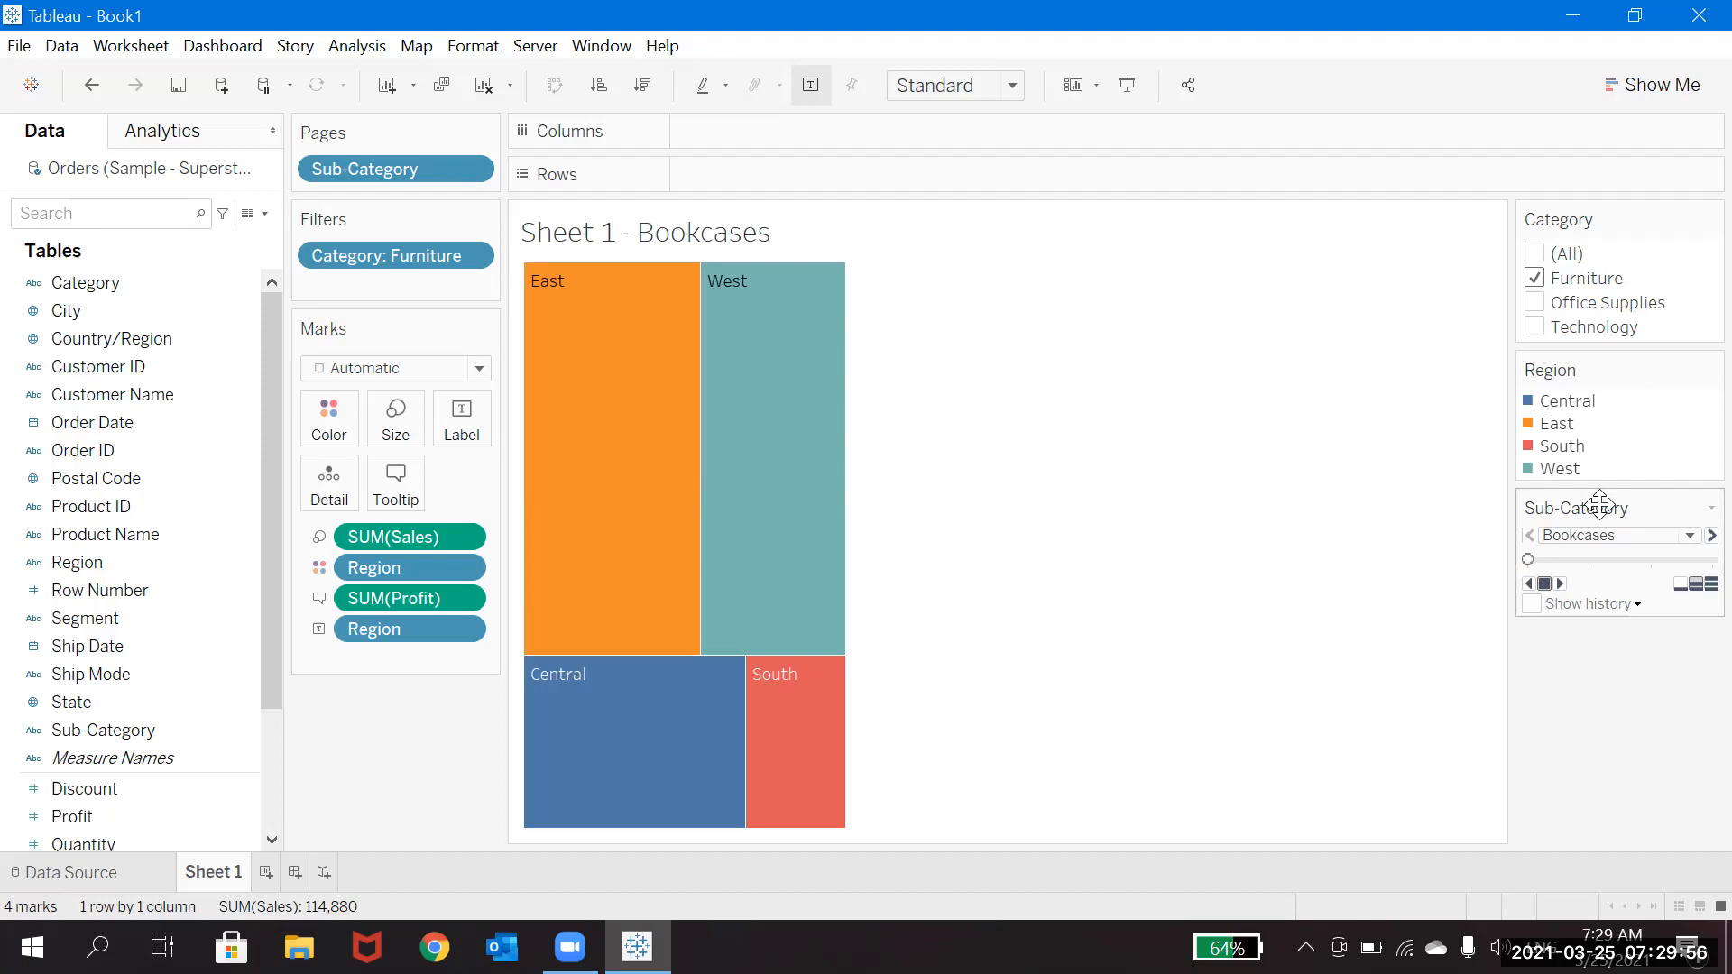
{"action": "left_click", "coordinate": [1601, 536]}
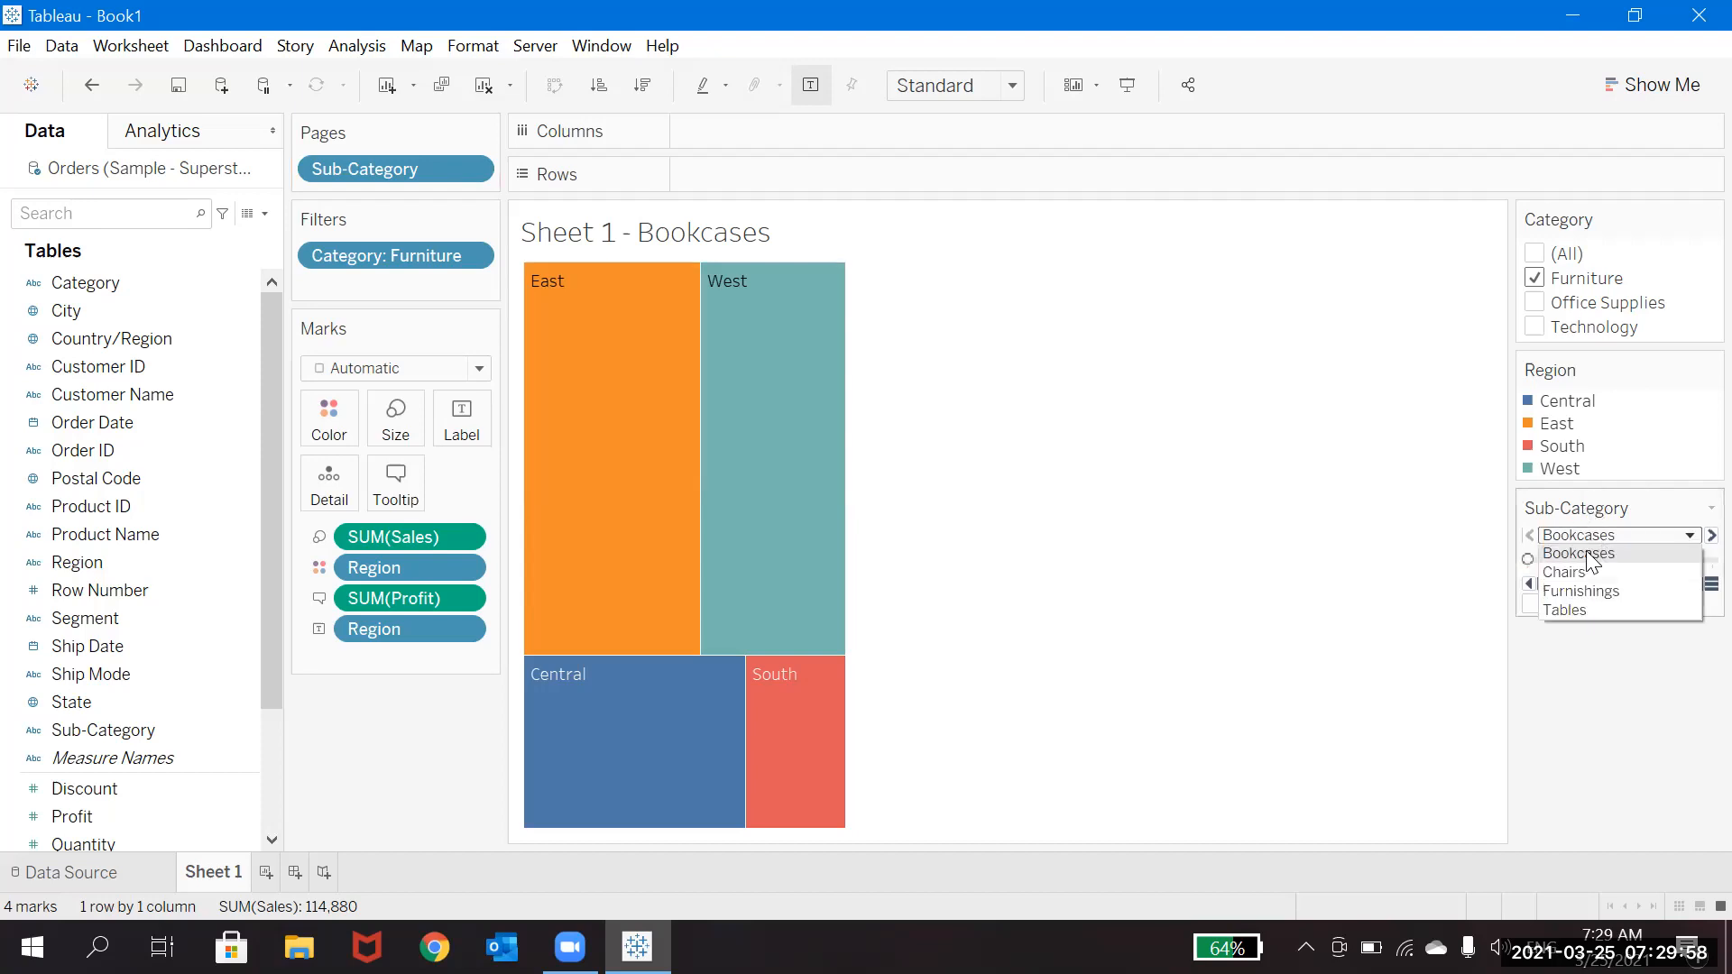
{"action": "left_click", "coordinate": [1536, 254]}
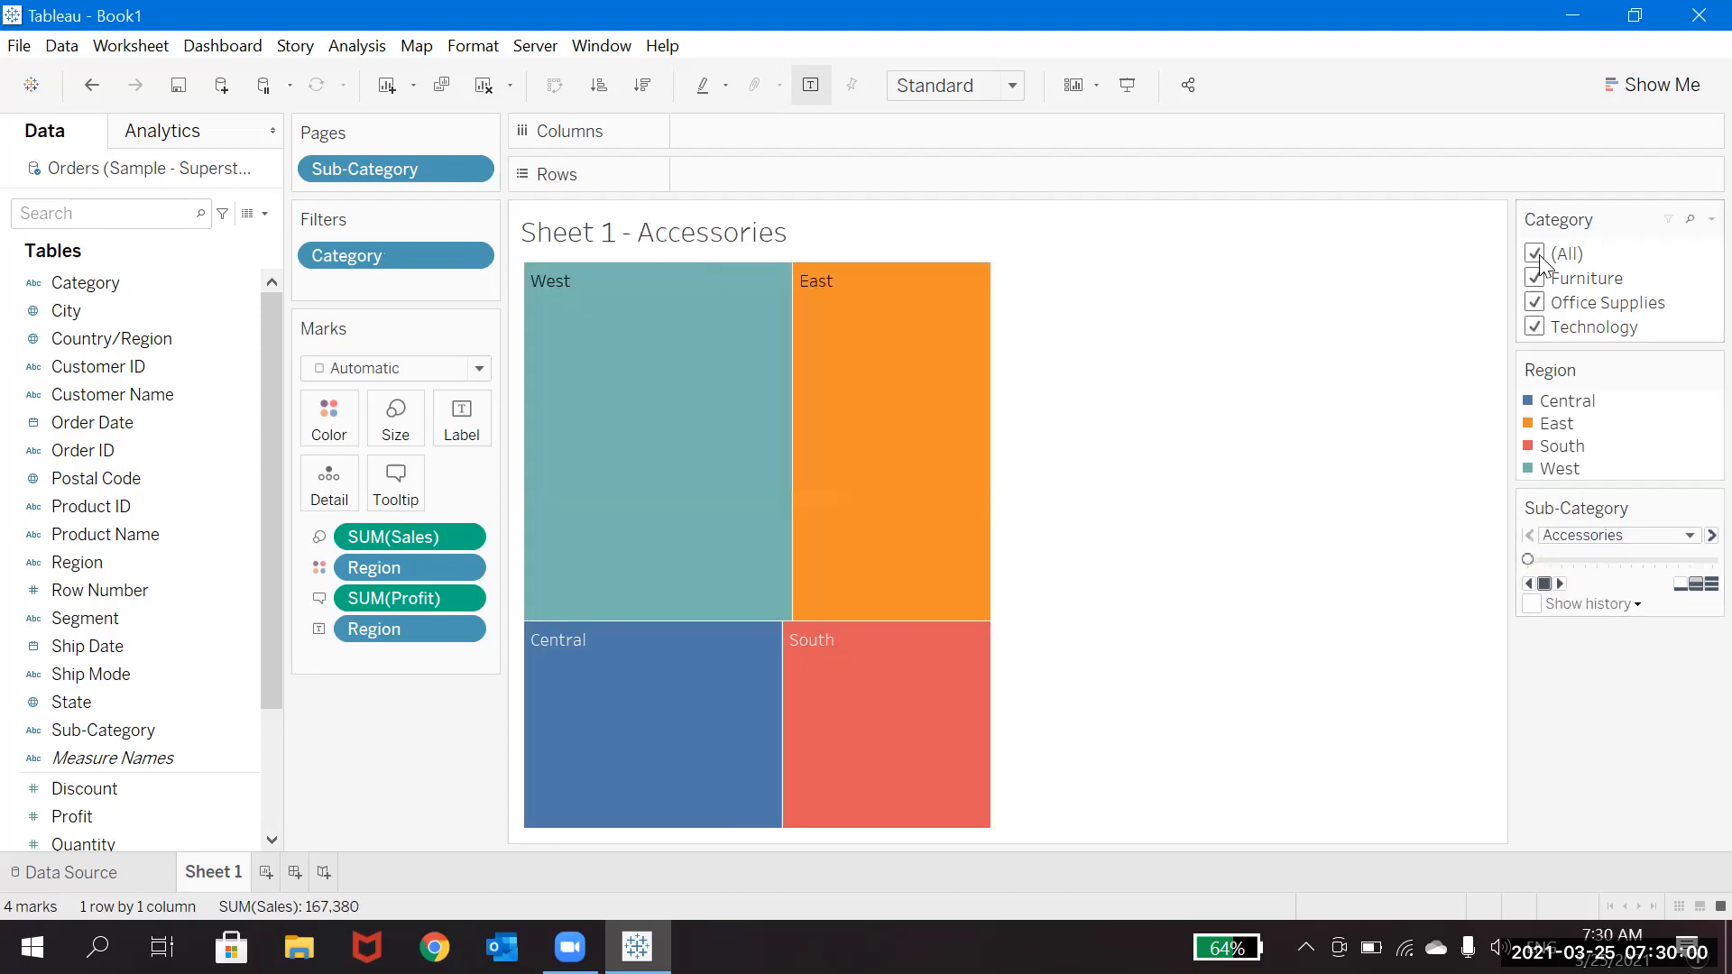
{"action": "left_click", "coordinate": [1625, 536]}
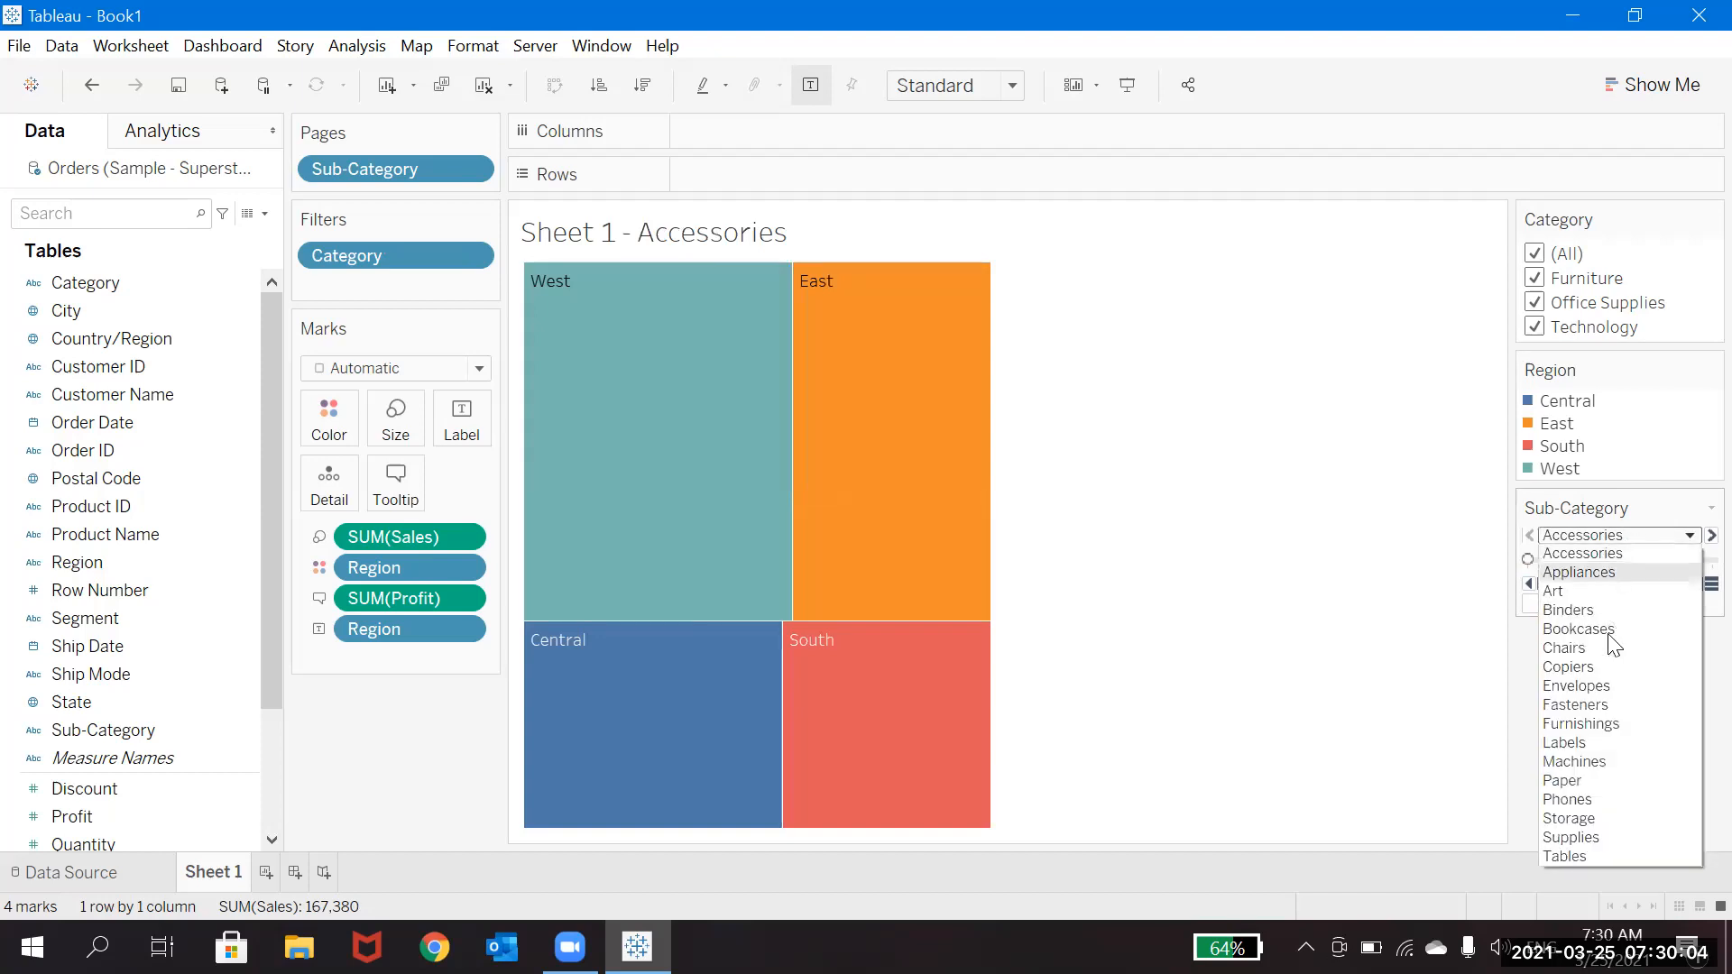
{"action": "left_click", "coordinate": [1517, 727]}
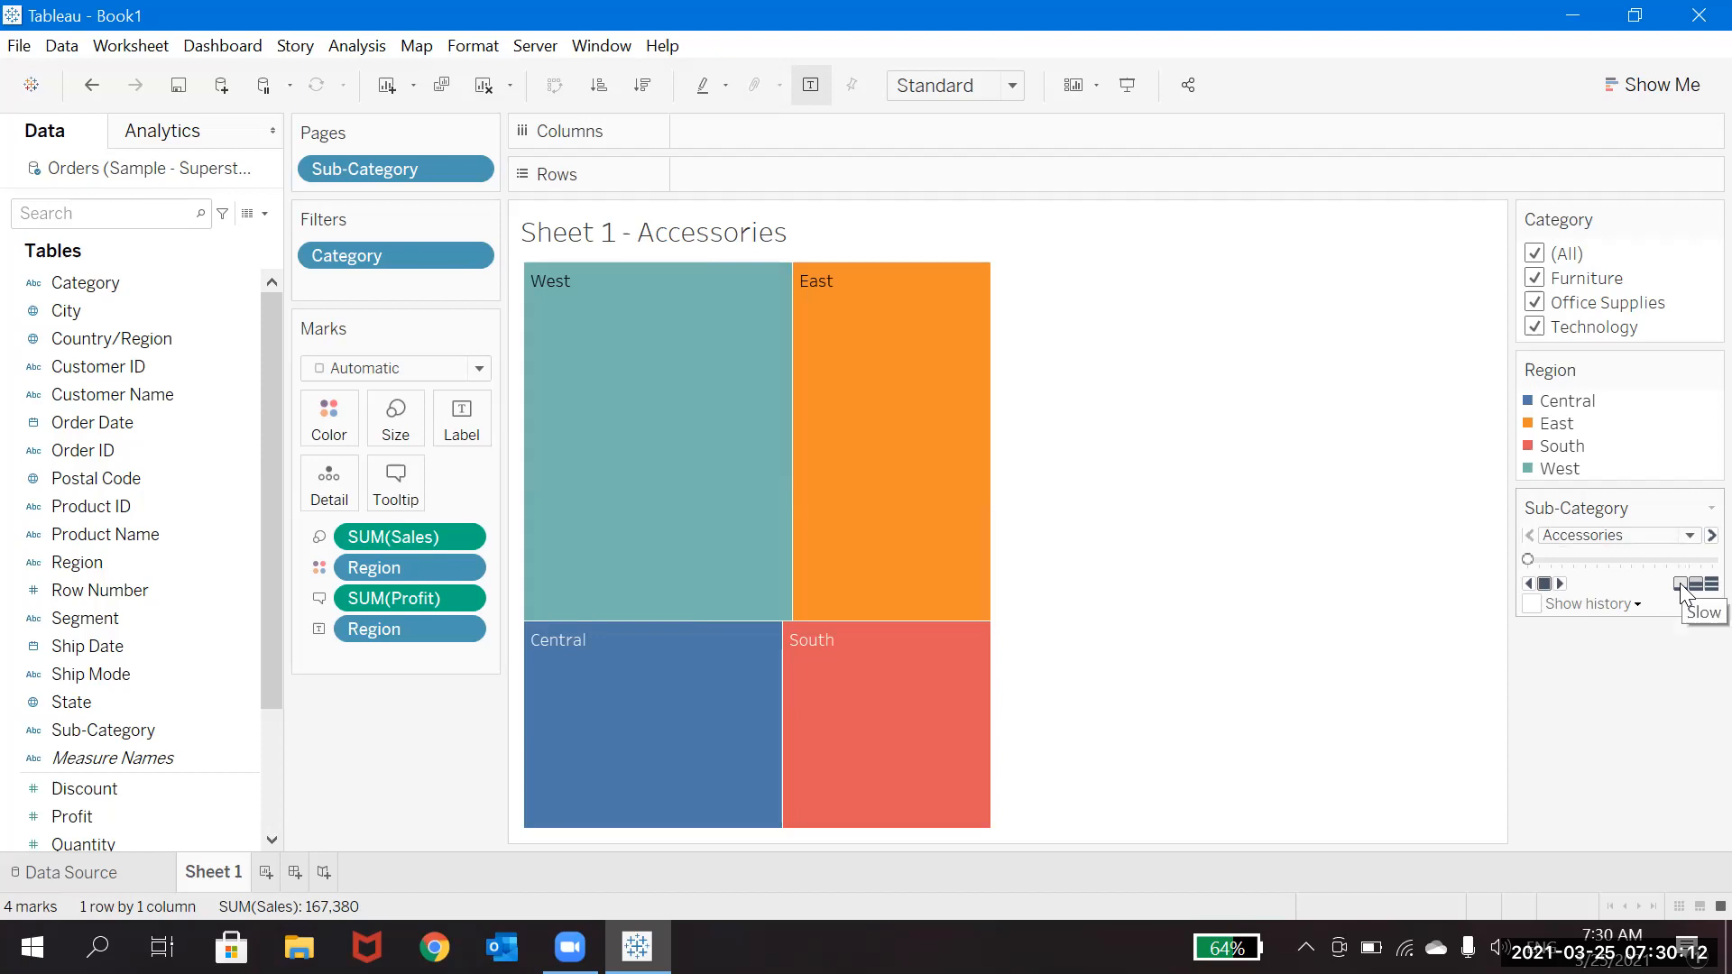
Play the Sub-Category pages forward to Tables, and play them backward to Accessories at slow speed.
{"action": "left_click", "coordinate": [1560, 585]}
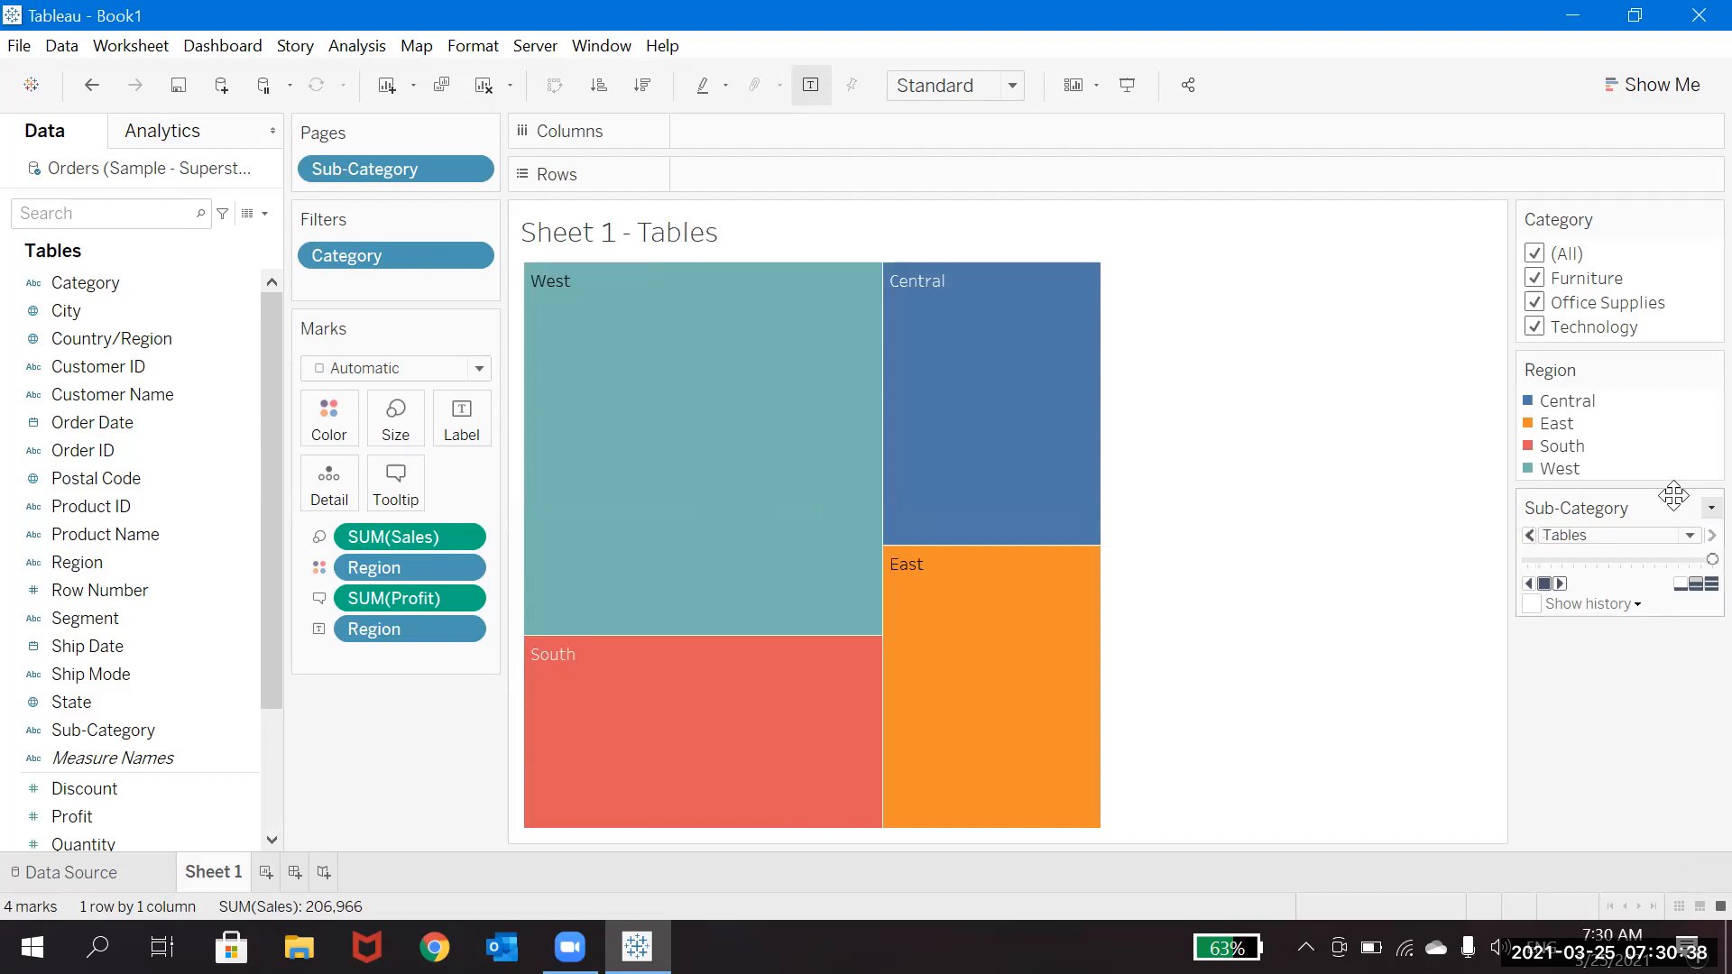
{"action": "left_click", "coordinate": [1680, 583]}
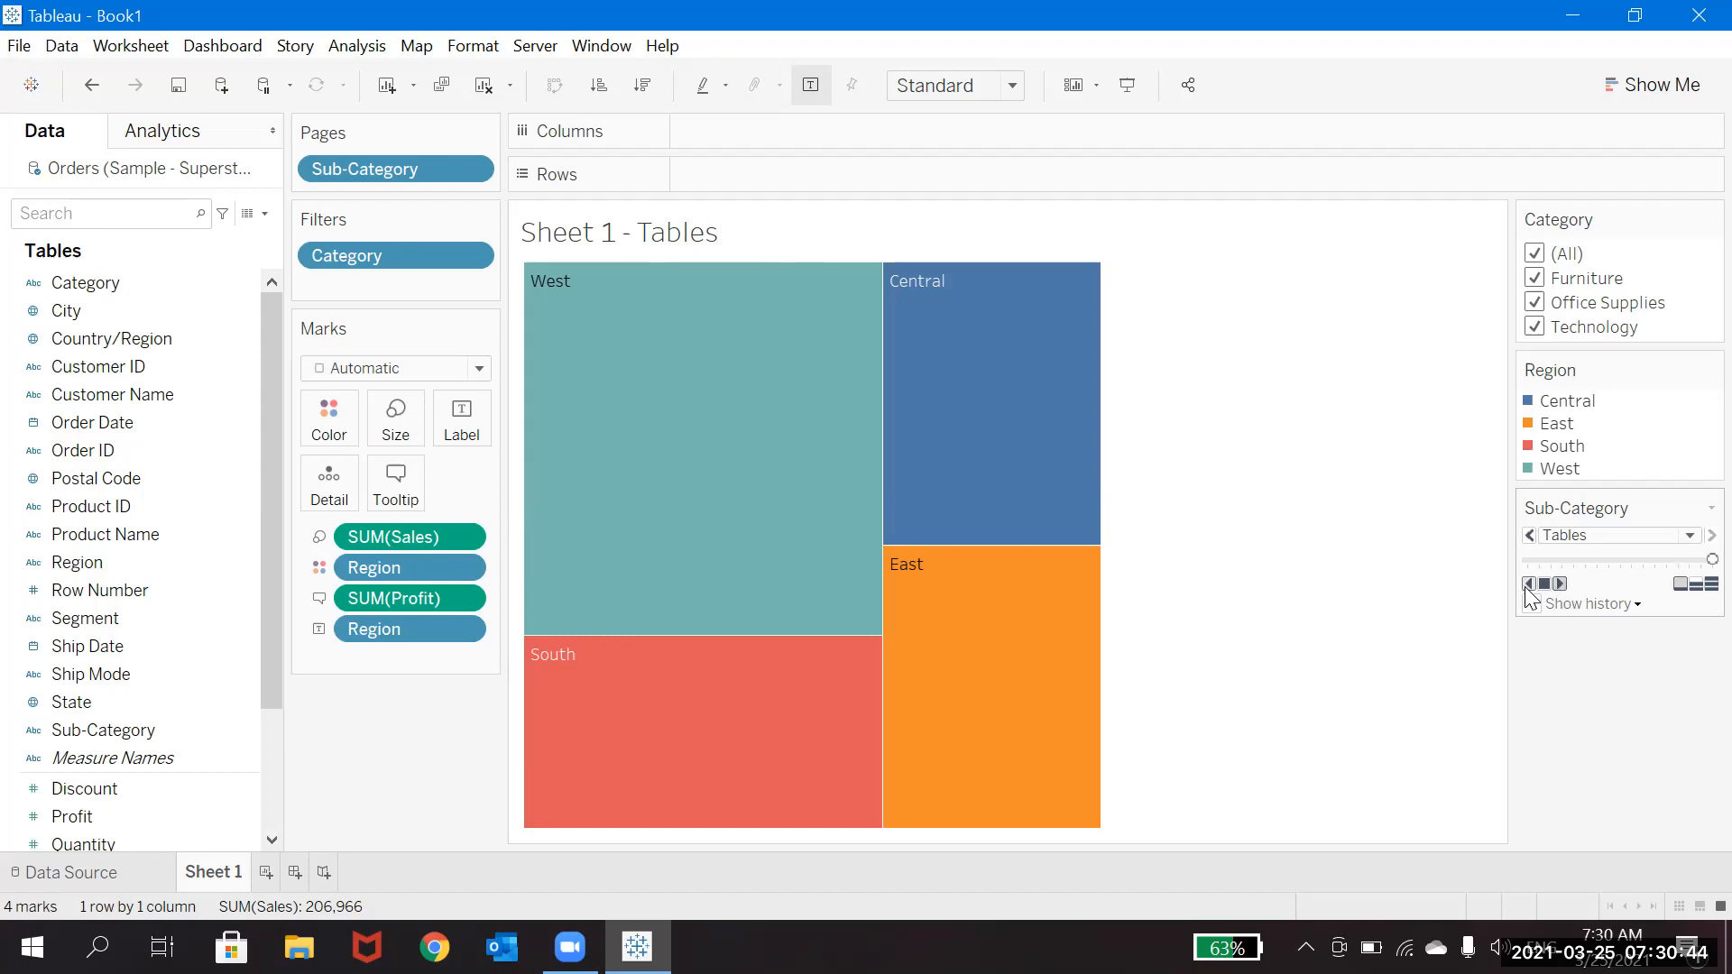
{"action": "left_click", "coordinate": [1527, 584]}
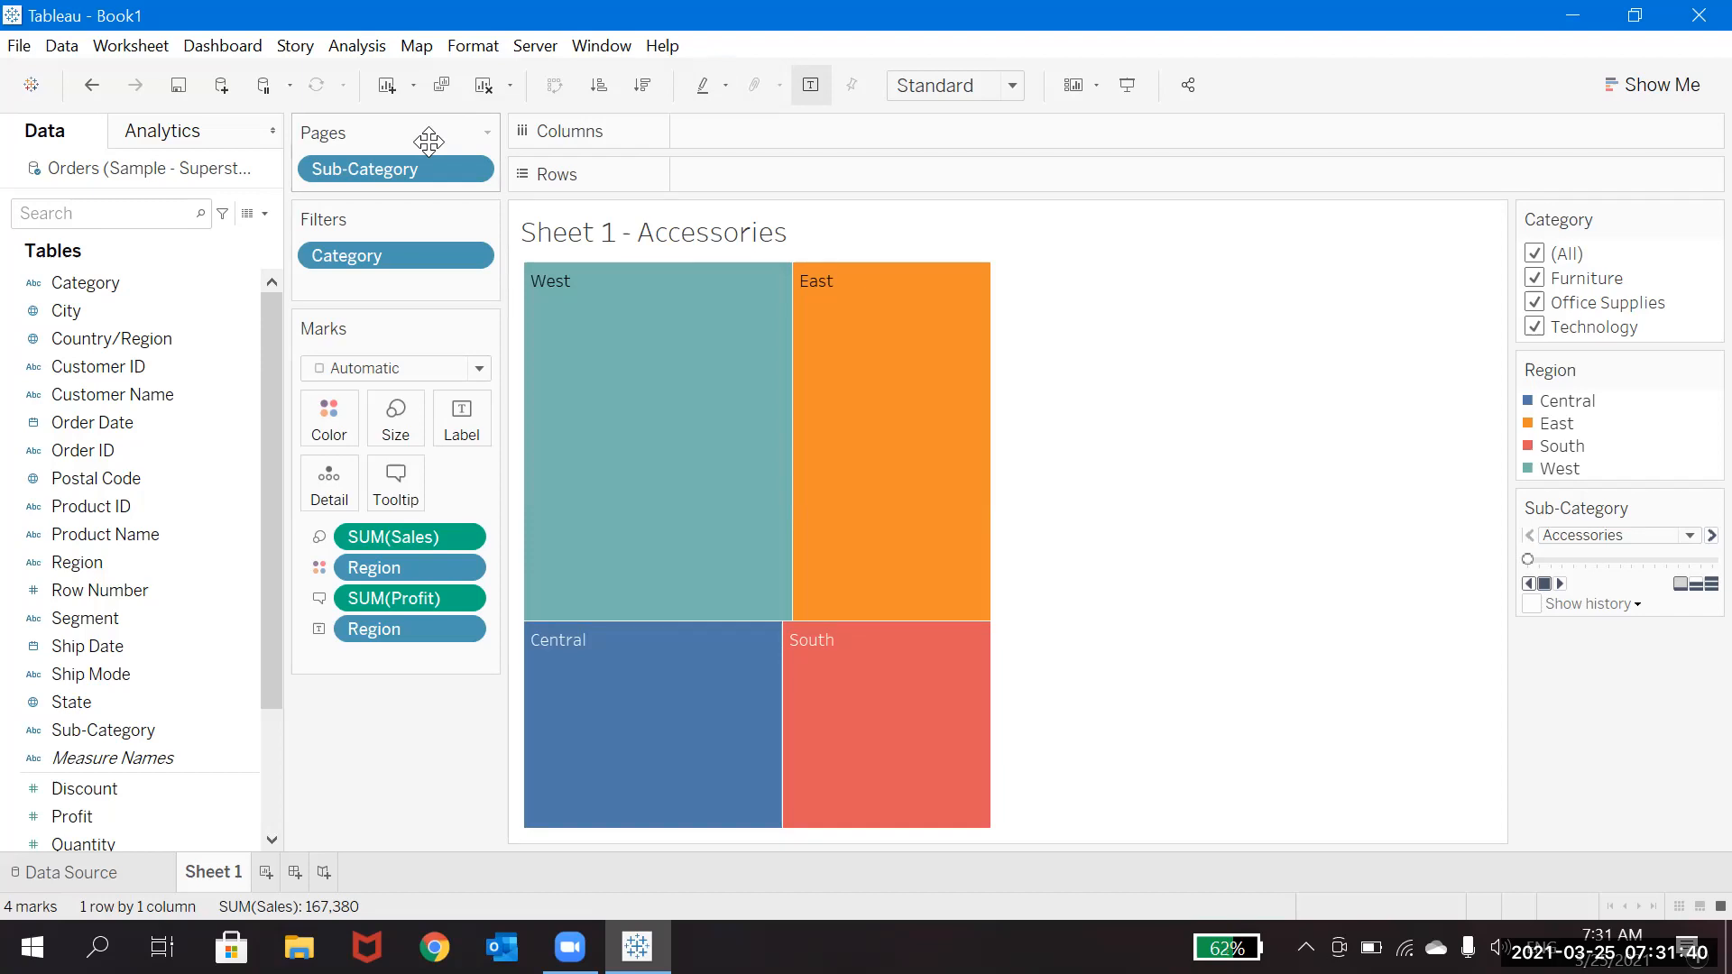
Look over the chart types that Show Me offers for the current fields, and close the overview.
{"action": "left_click", "coordinate": [1663, 88]}
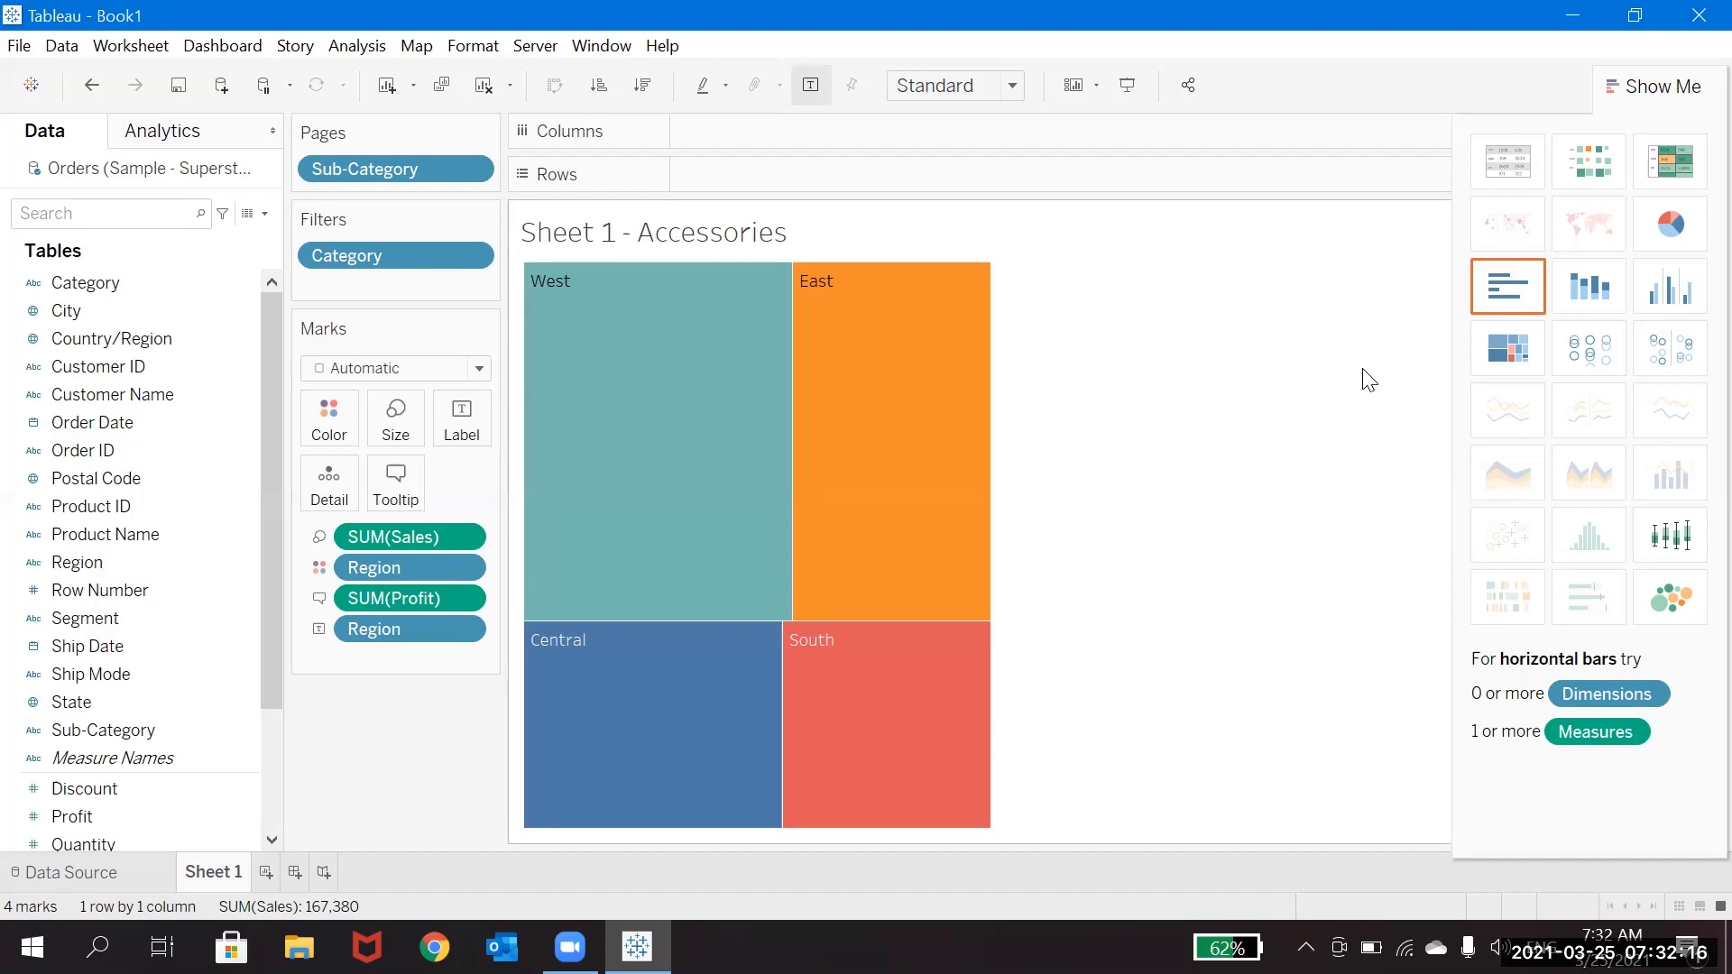
{"action": "left_click", "coordinate": [1660, 85]}
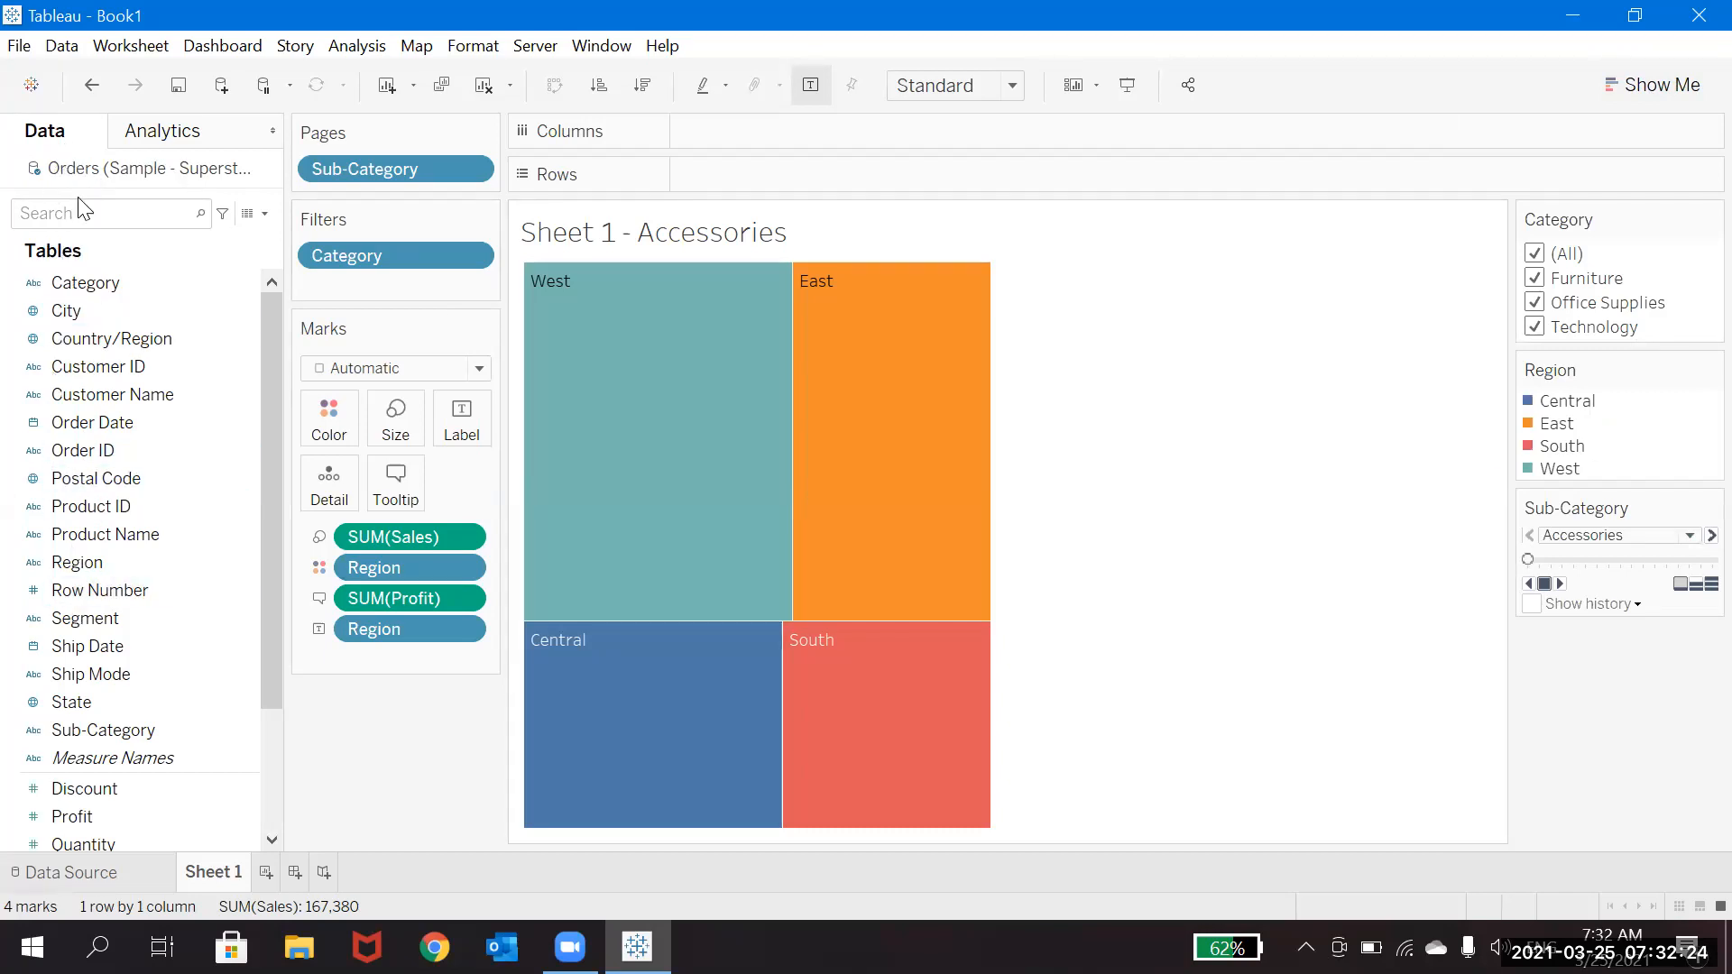
Look over the analytics options offered for the treemap, and return to the data fields.
{"action": "left_click", "coordinate": [188, 137]}
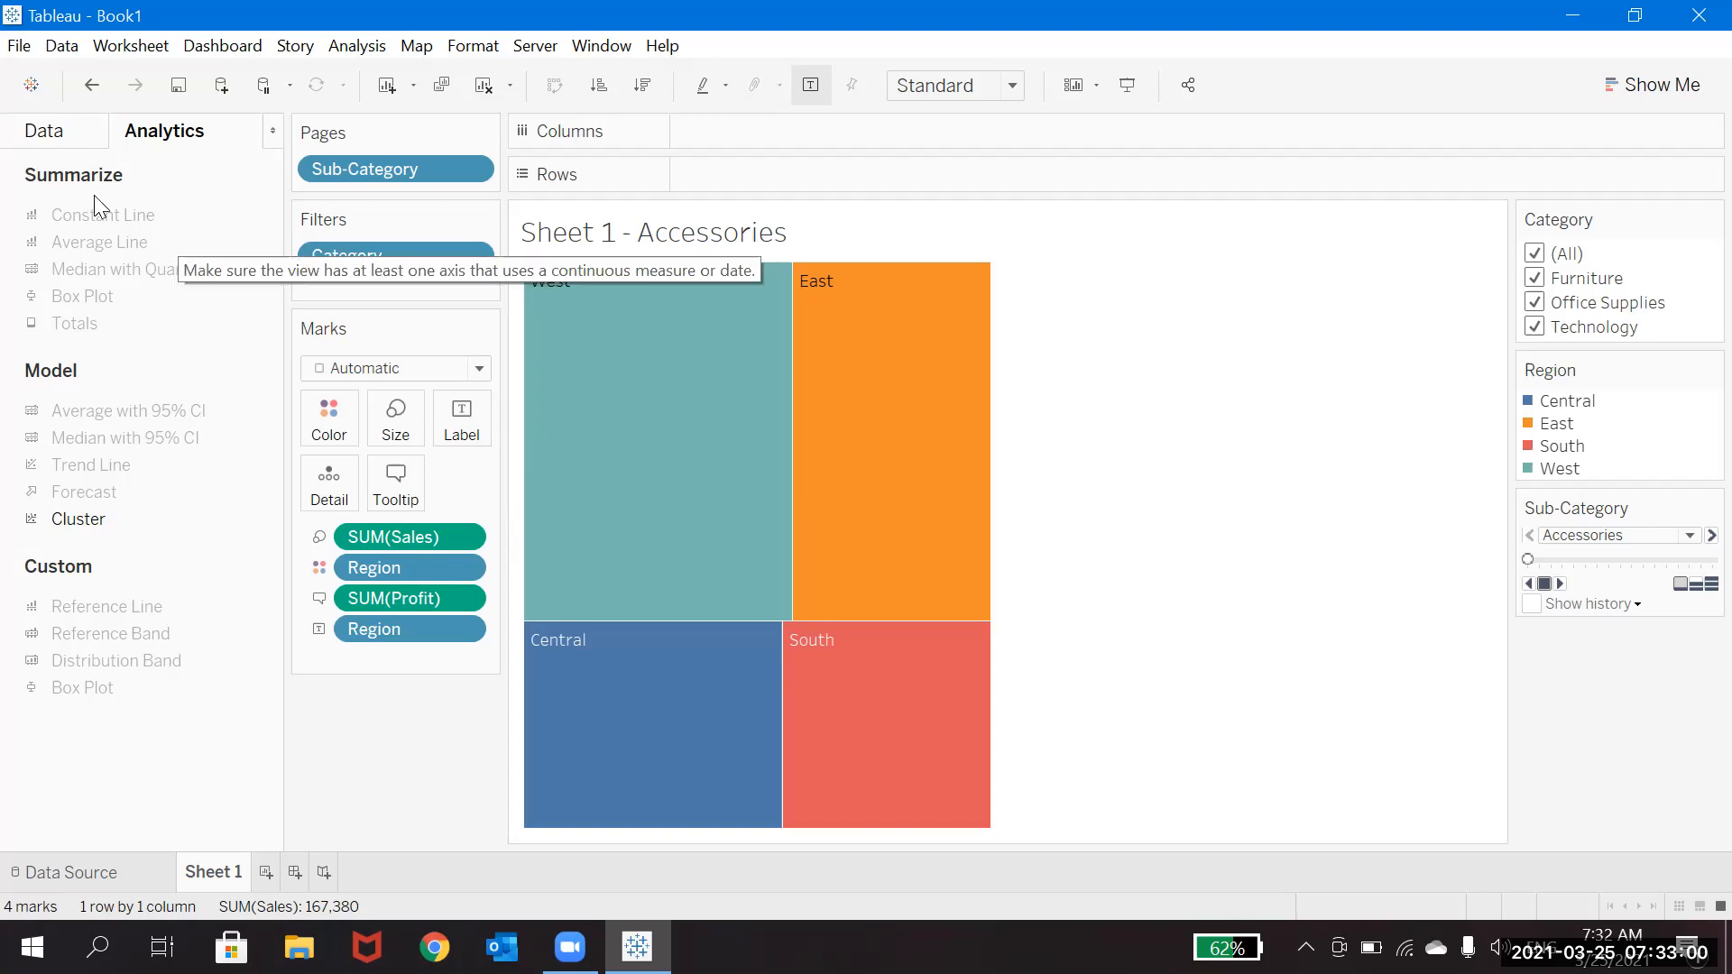
{"action": "left_click", "coordinate": [72, 140]}
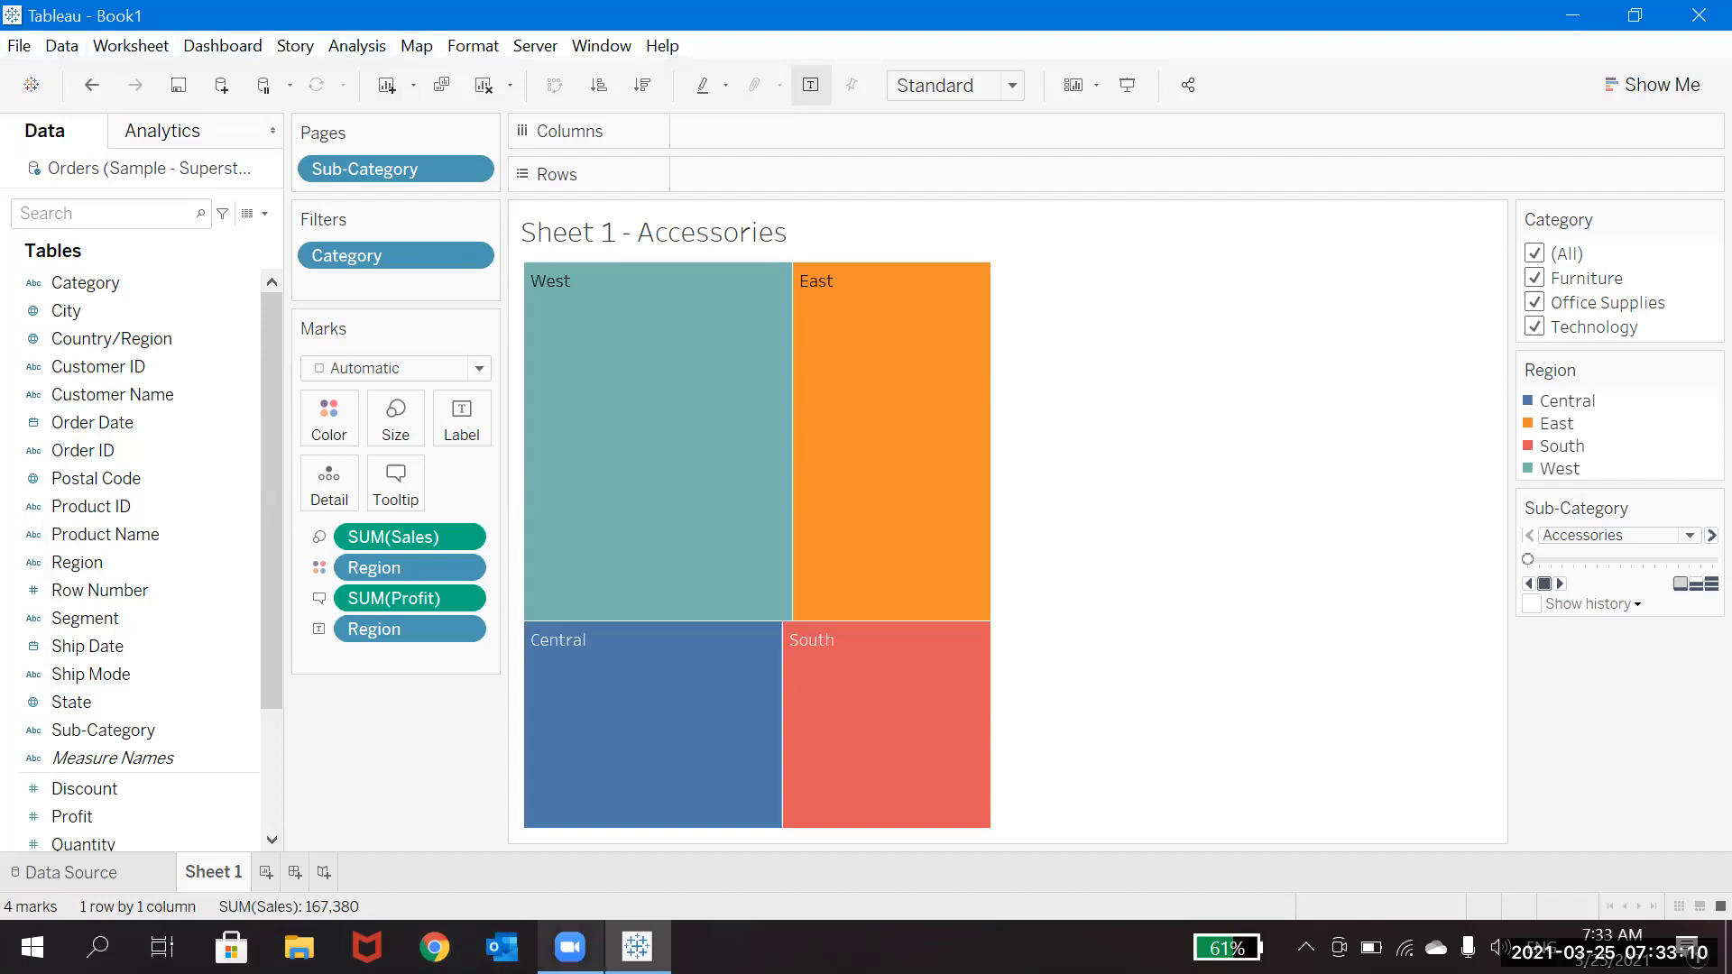
{"action": "mouse_move", "coordinate": [569, 947]}
{"action": "left_click", "coordinate": [611, 836]}
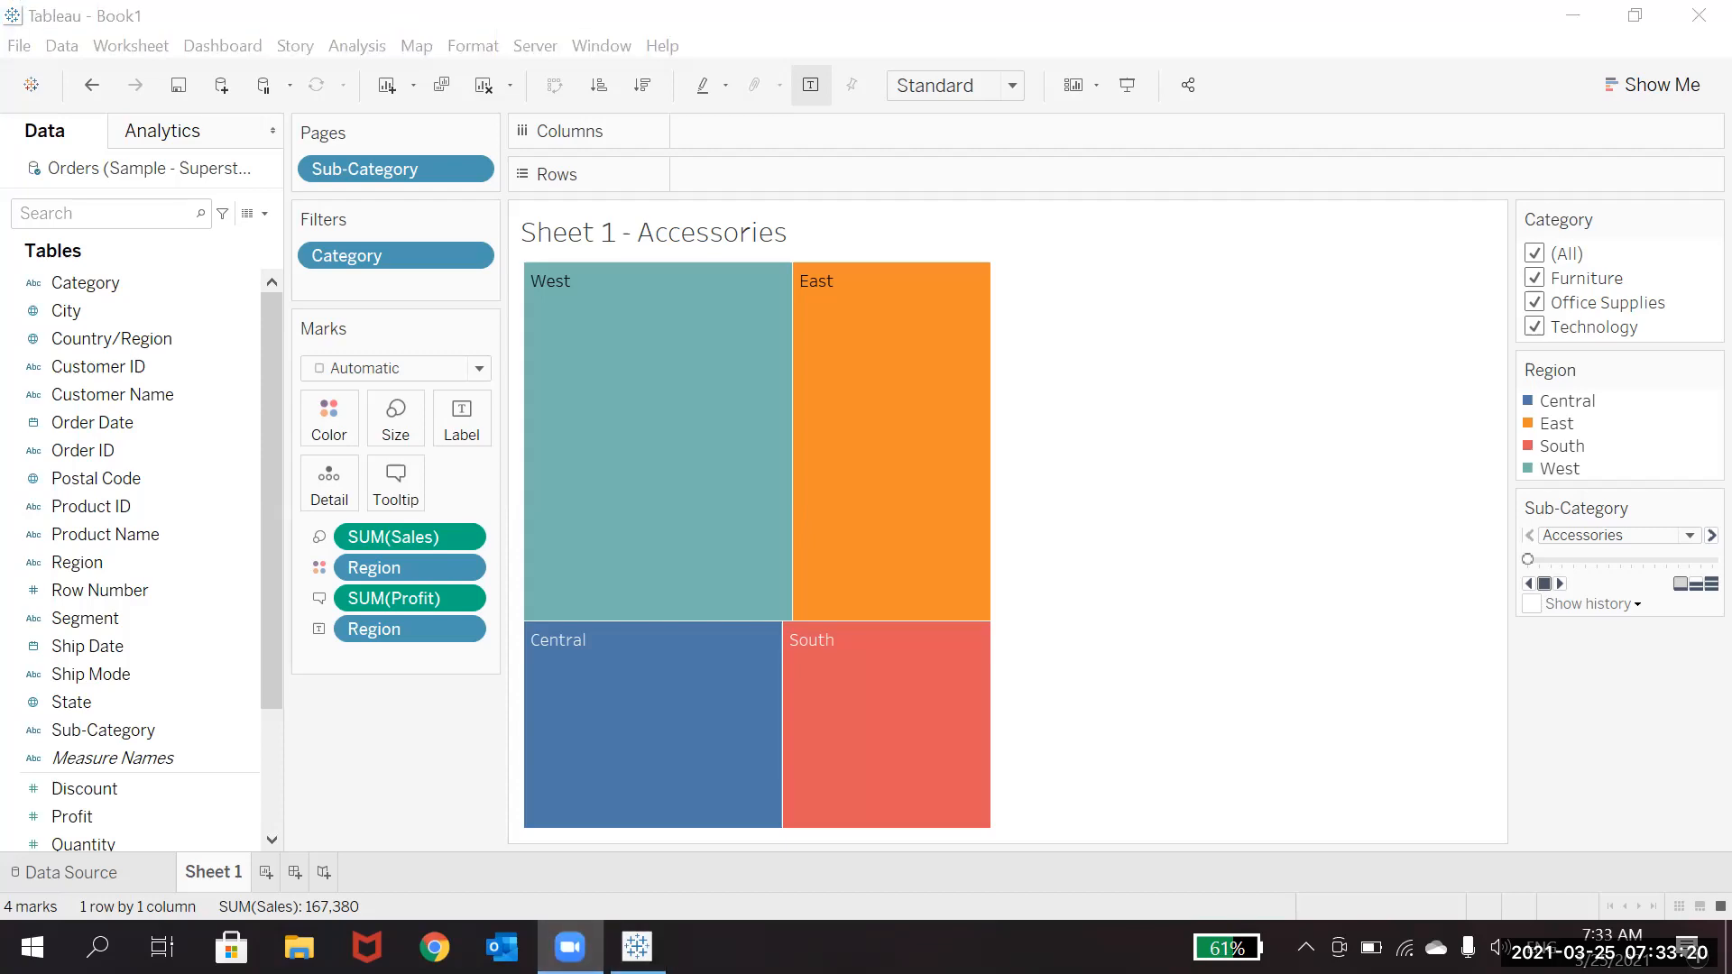
{"action": "mouse_move", "coordinate": [570, 947]}
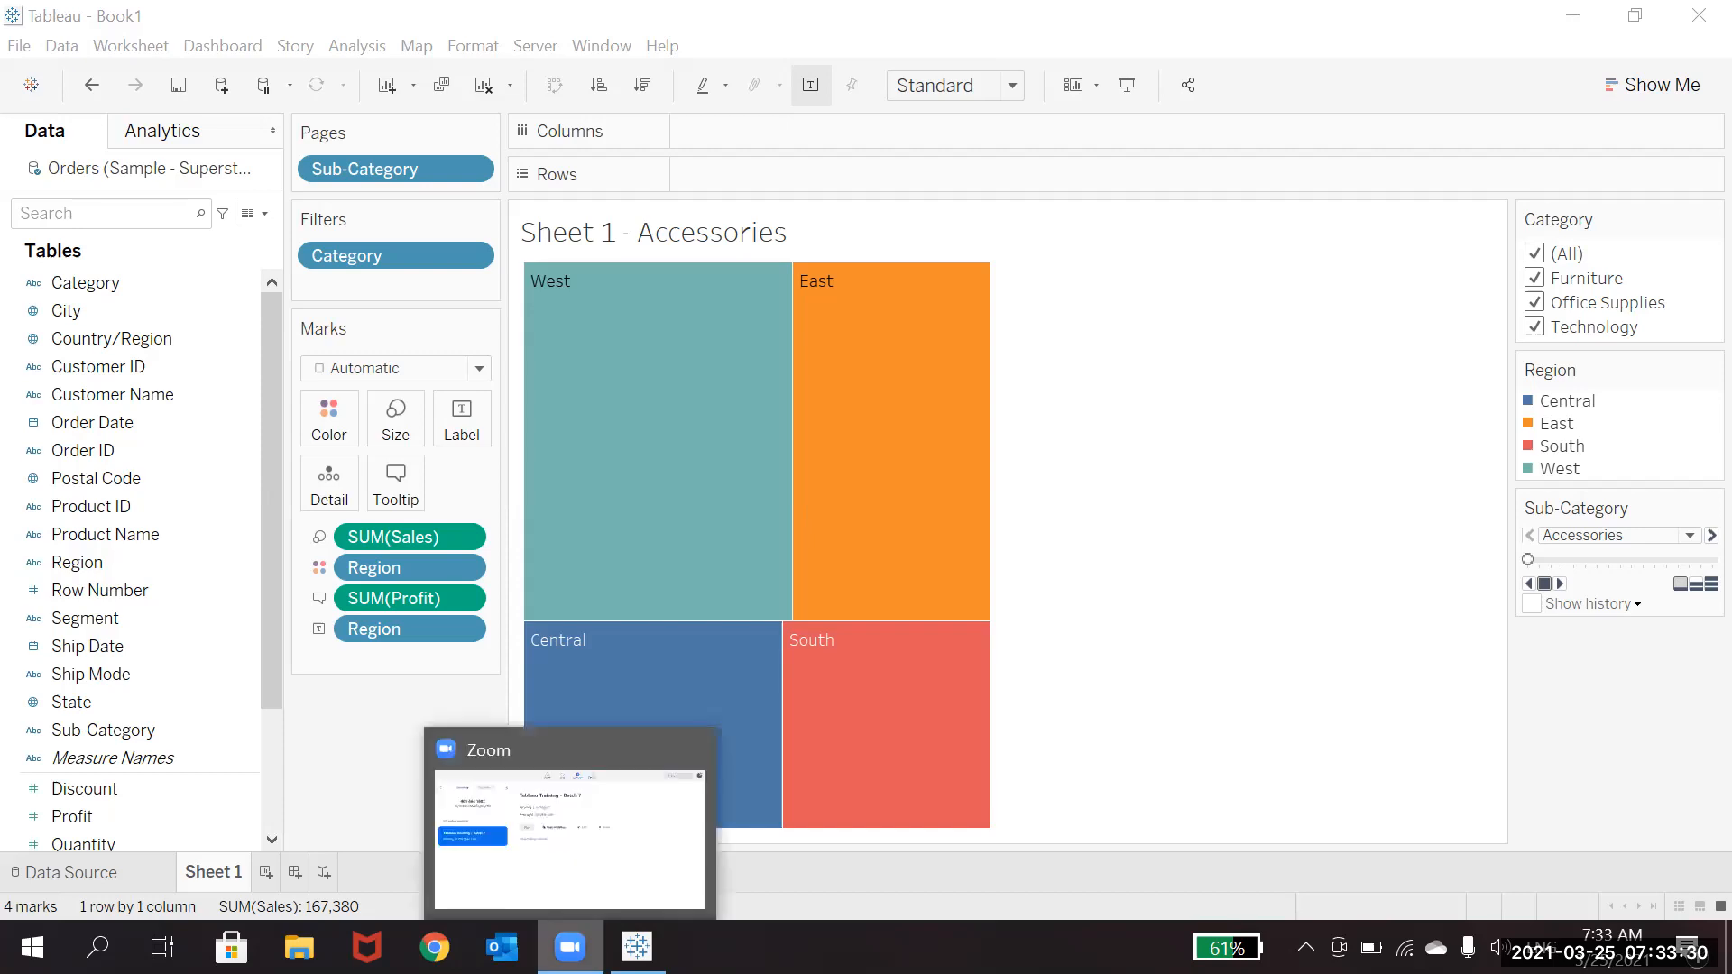
{"action": "left_click", "coordinate": [637, 947]}
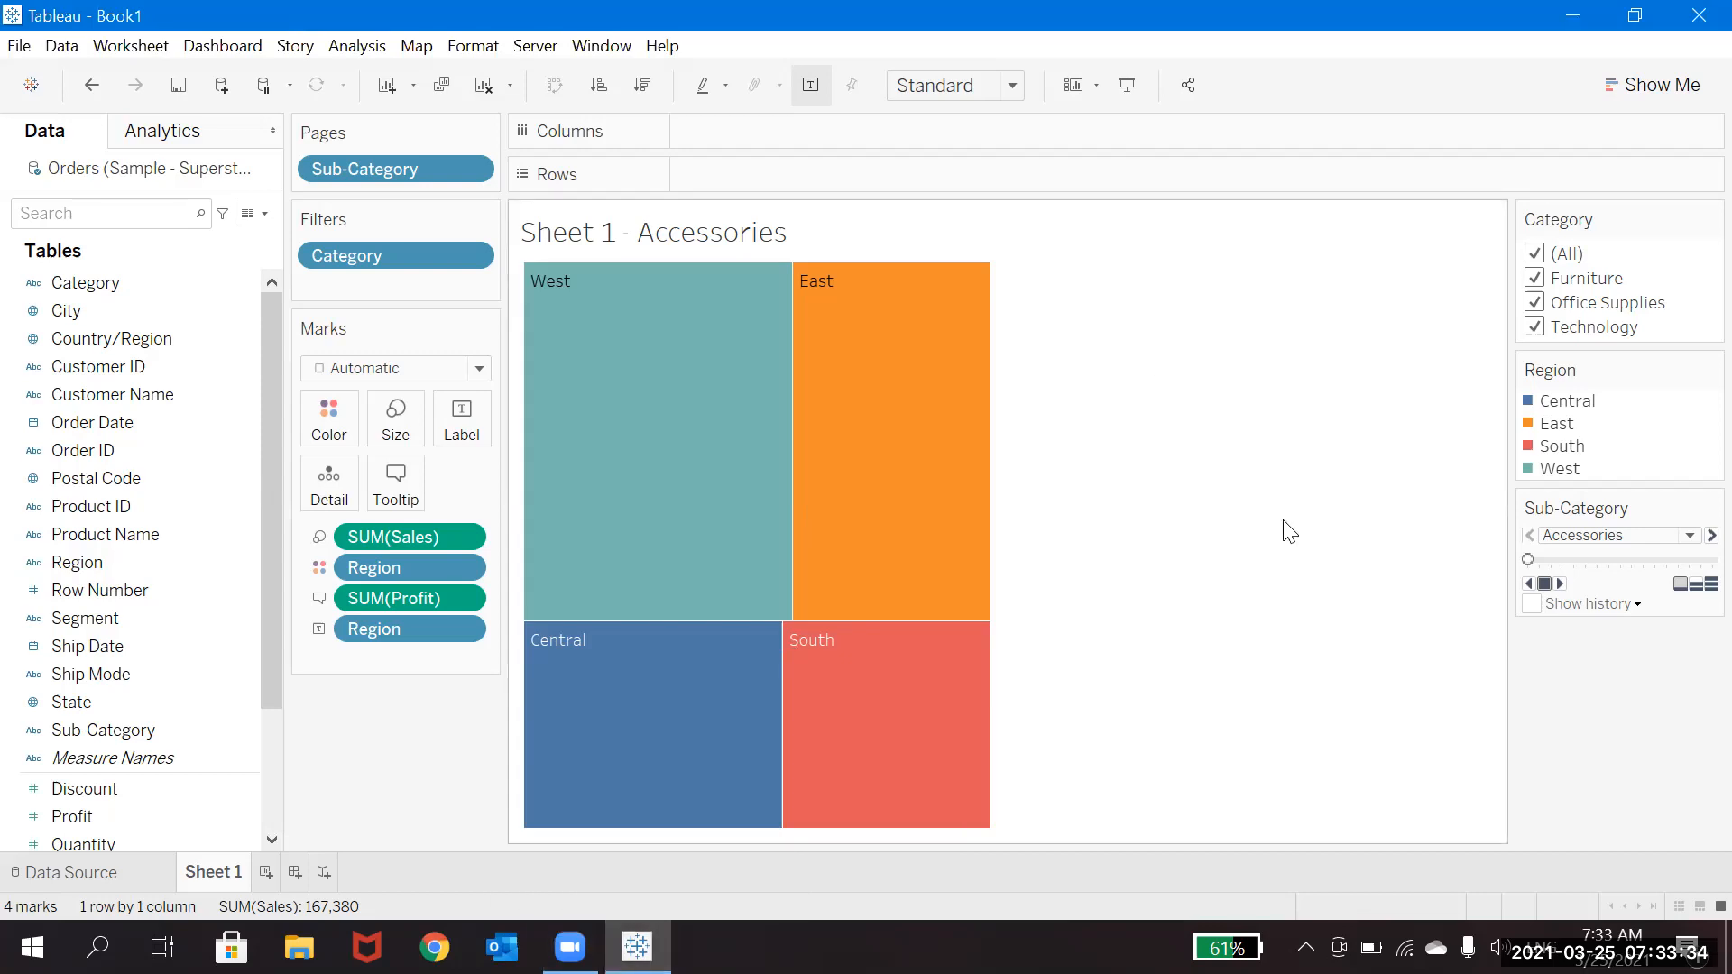
{"action": "left_click", "coordinate": [570, 947]}
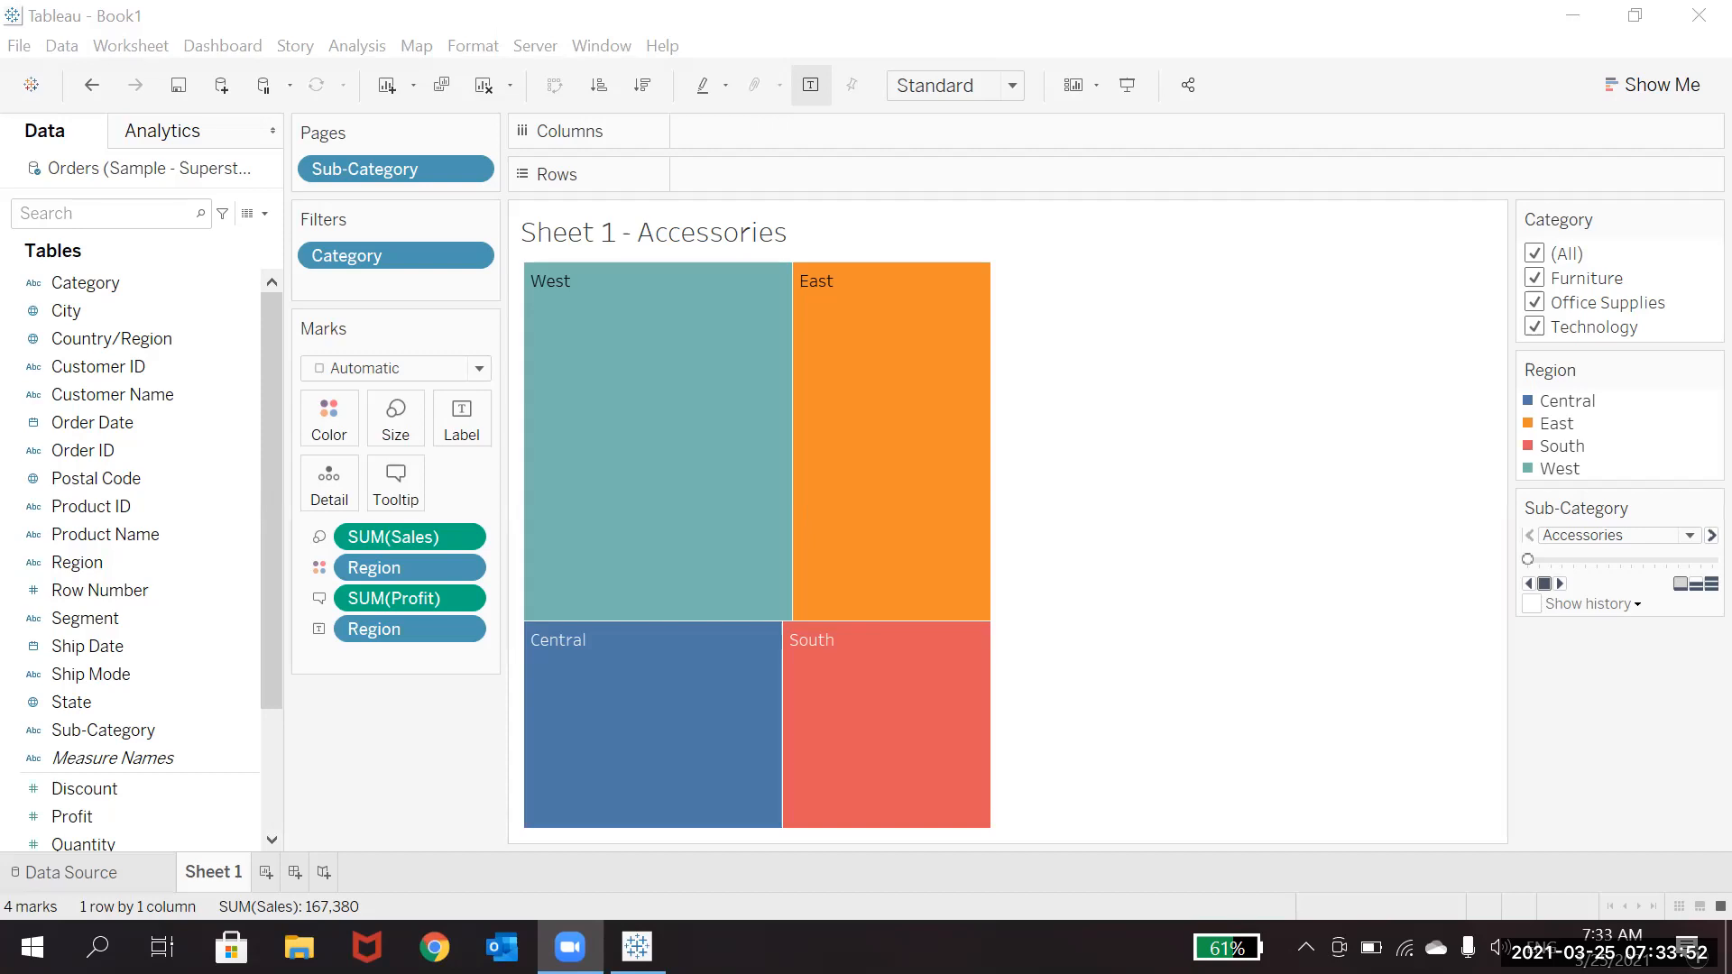
{"action": "mouse_move", "coordinate": [637, 947]}
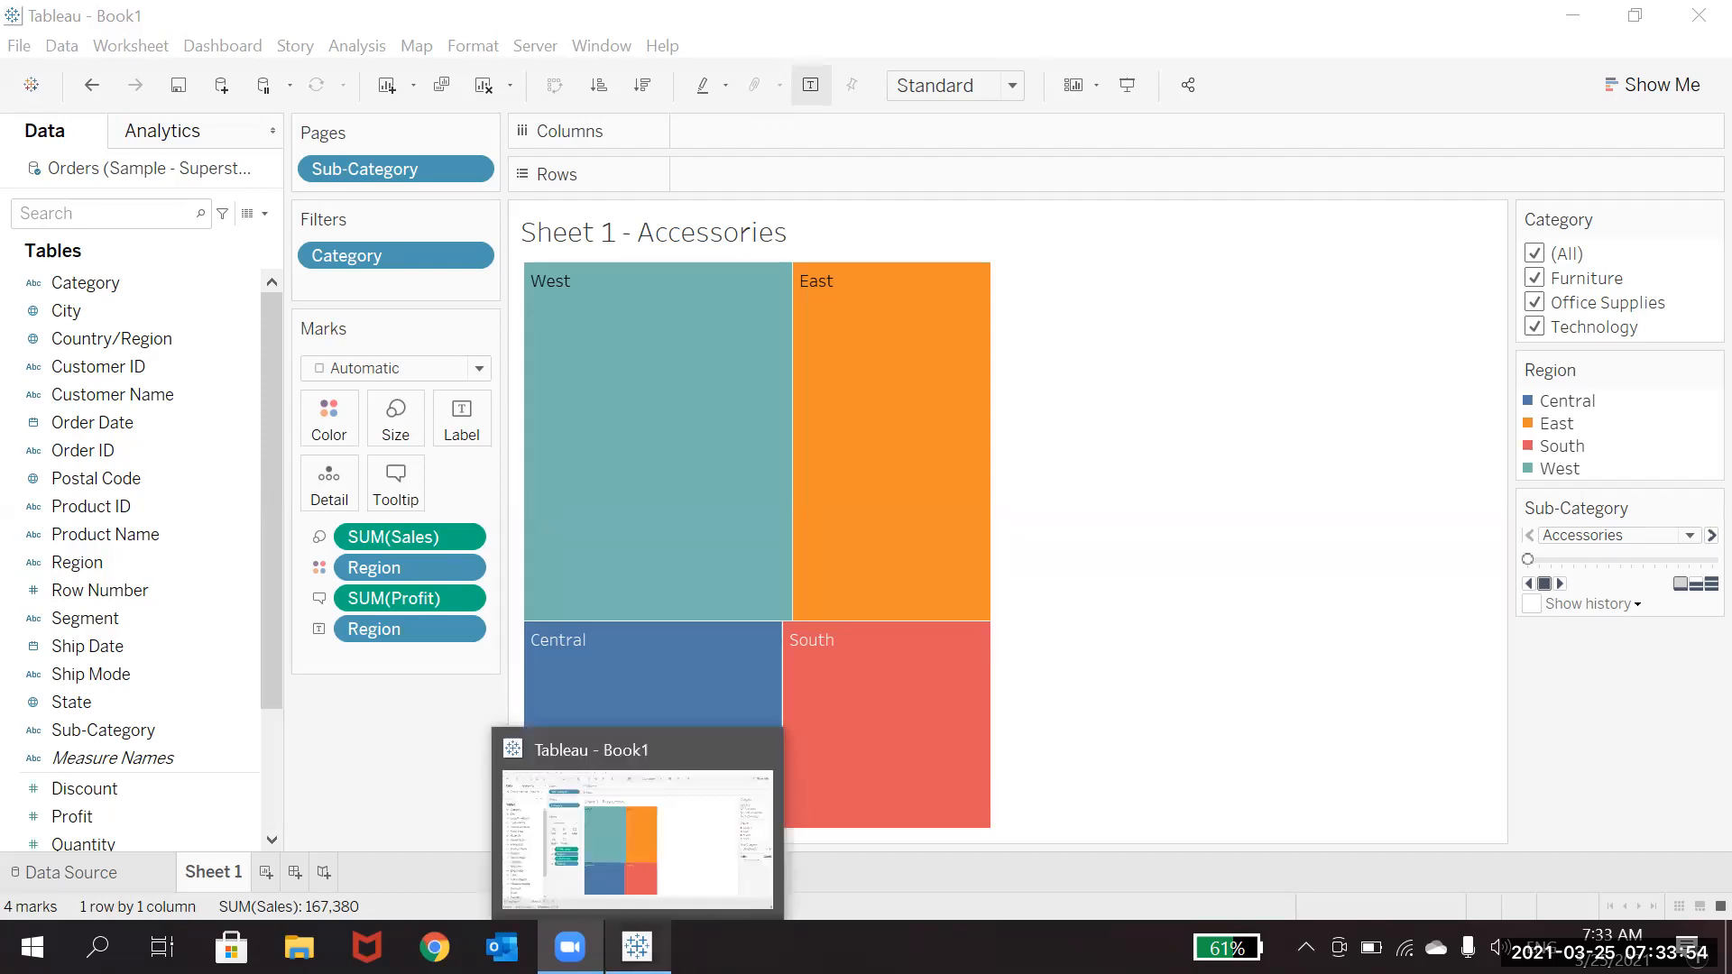
{"action": "mouse_move", "coordinate": [570, 947]}
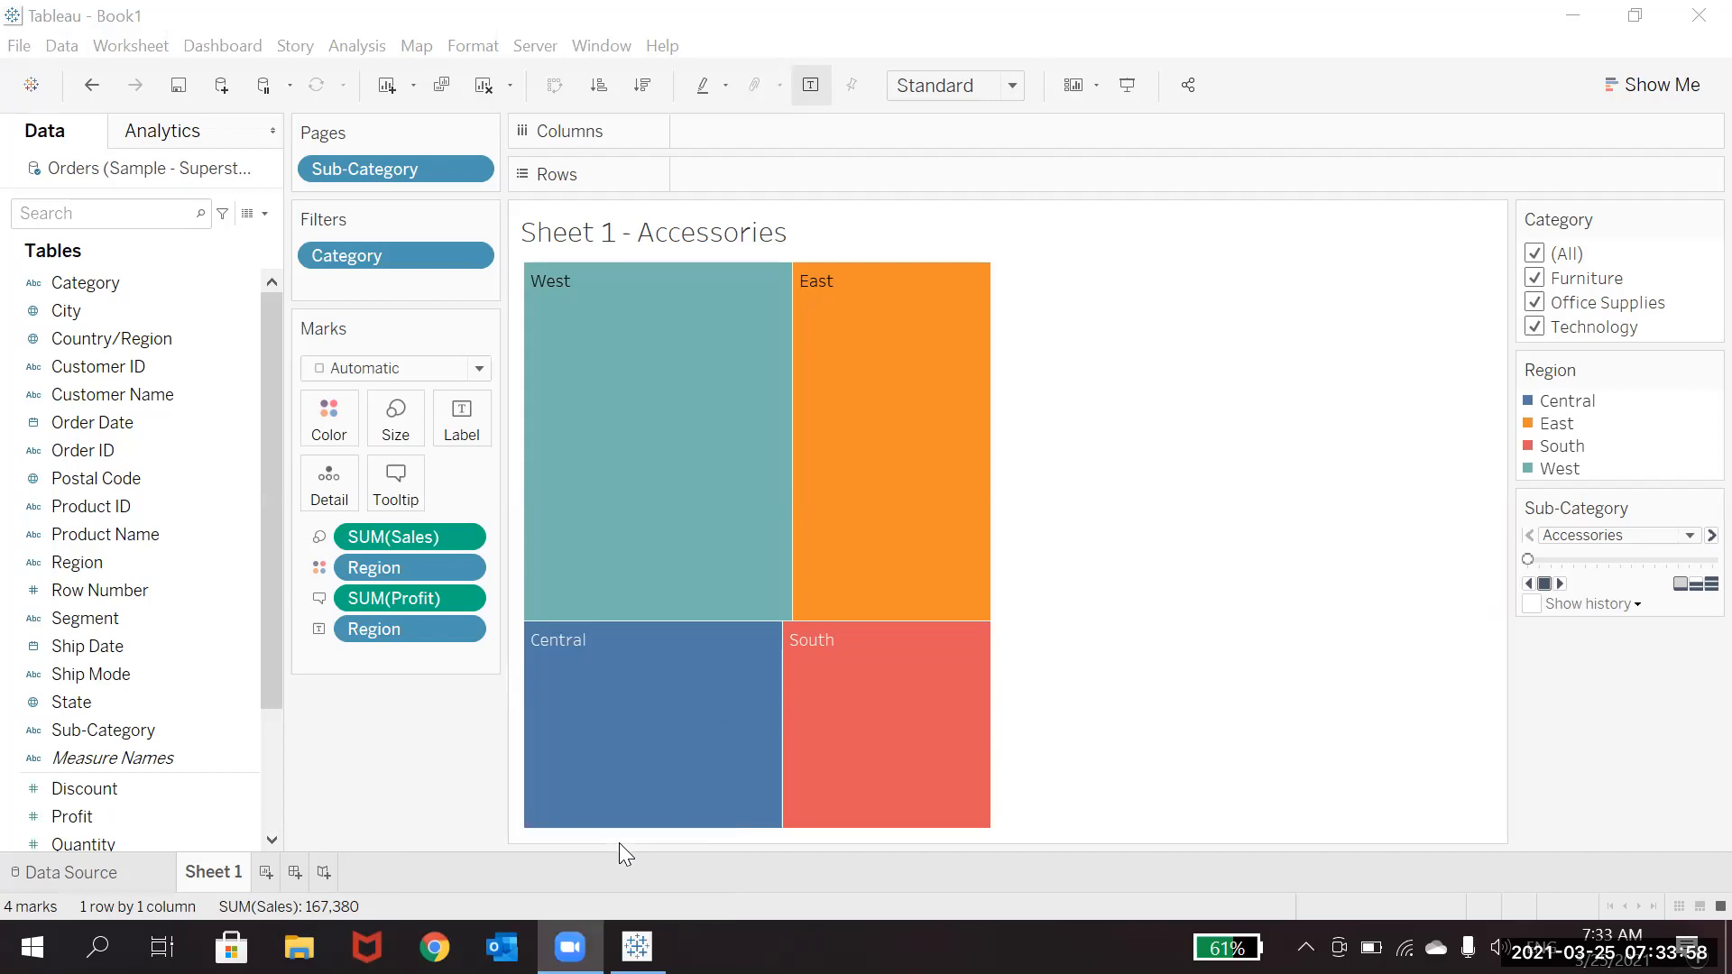
{"action": "key", "text": "alt+Tab"}
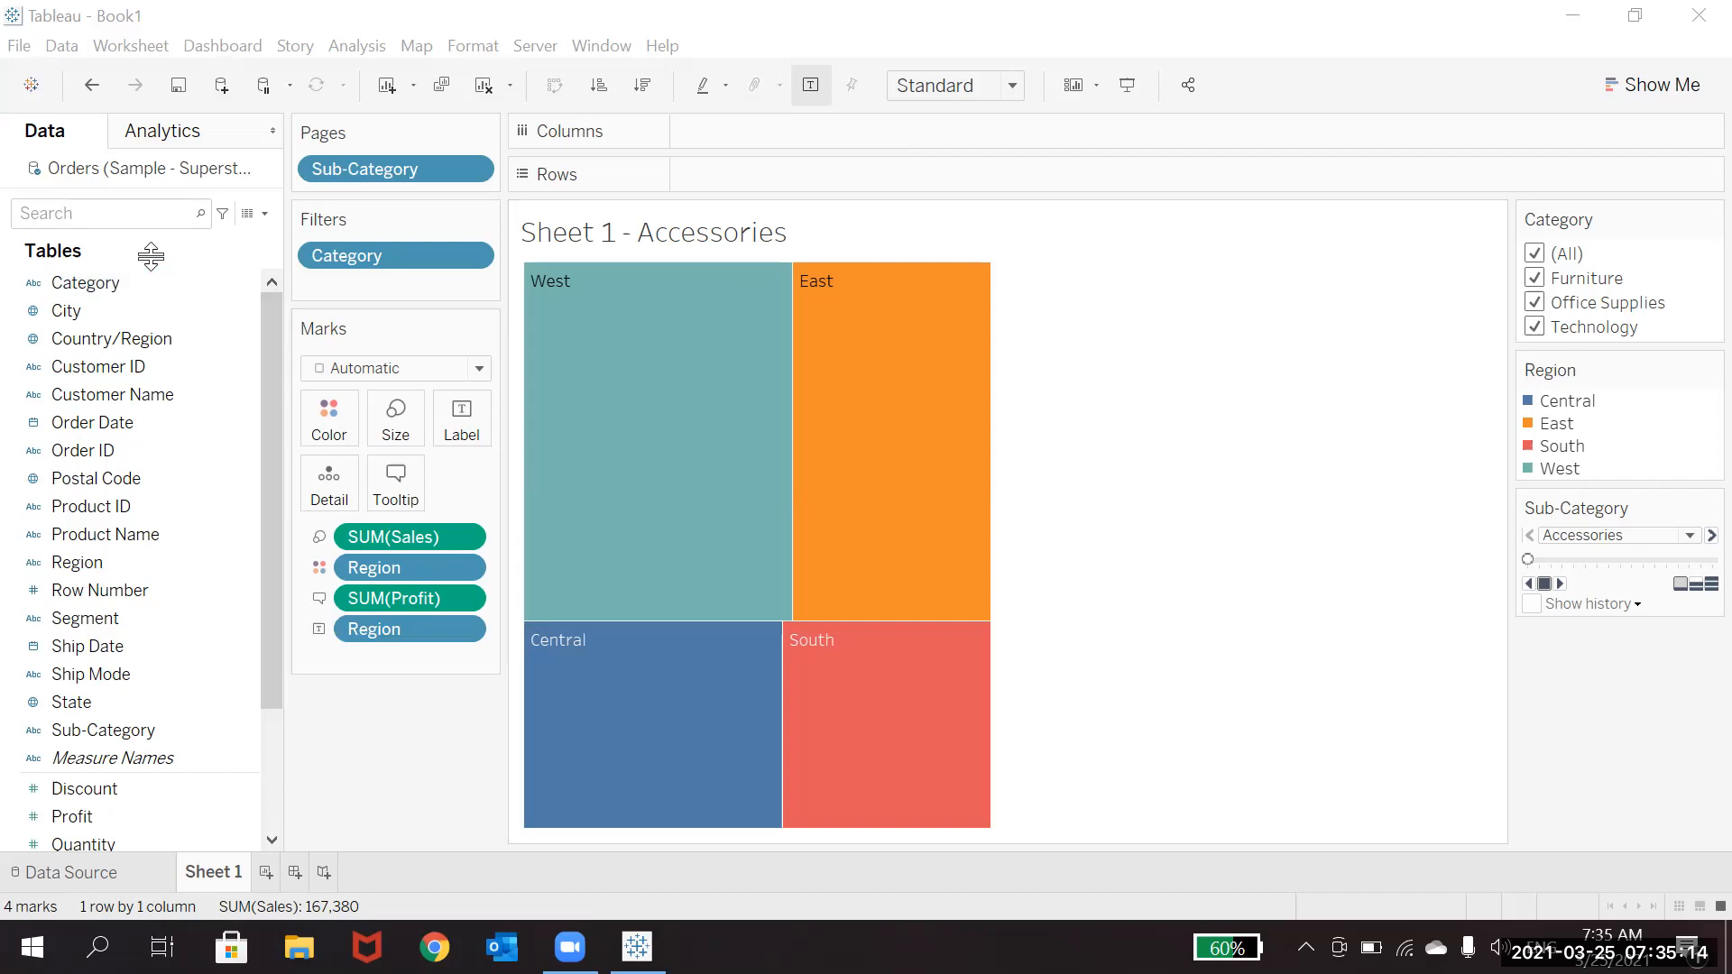
Look over the data source connection types, the auto-update controls and the choices for adding a worksheet, dashboard or story.
{"action": "left_click", "coordinate": [222, 91]}
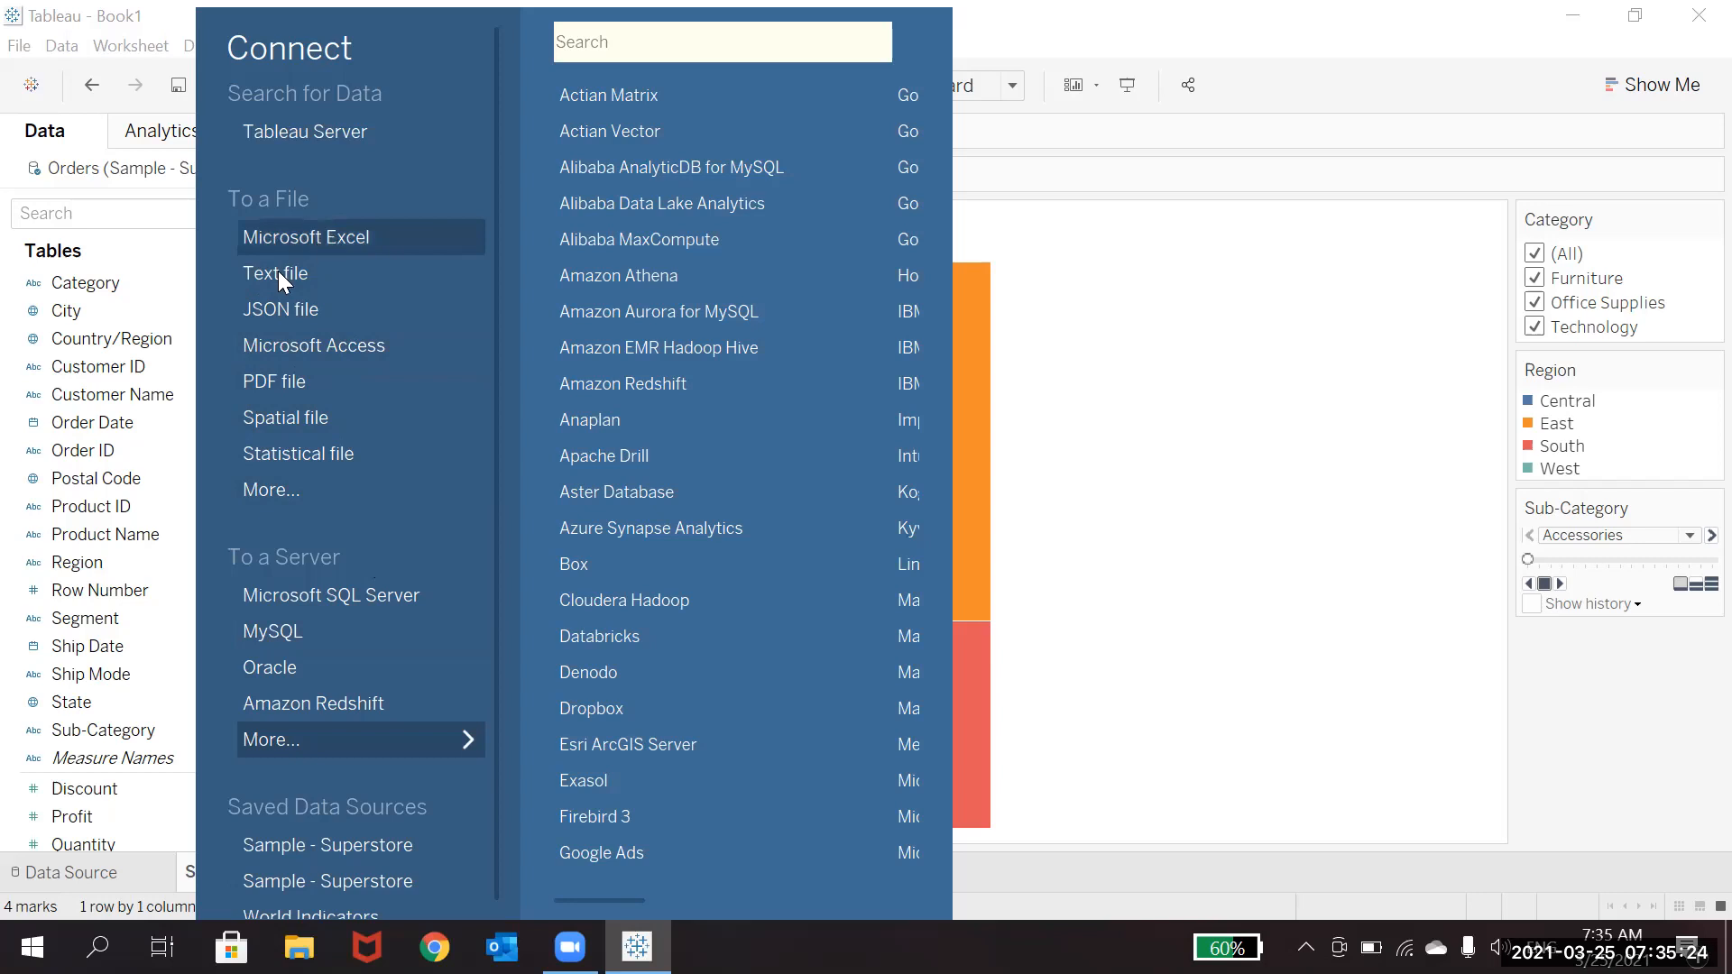
{"action": "left_click", "coordinate": [153, 242]}
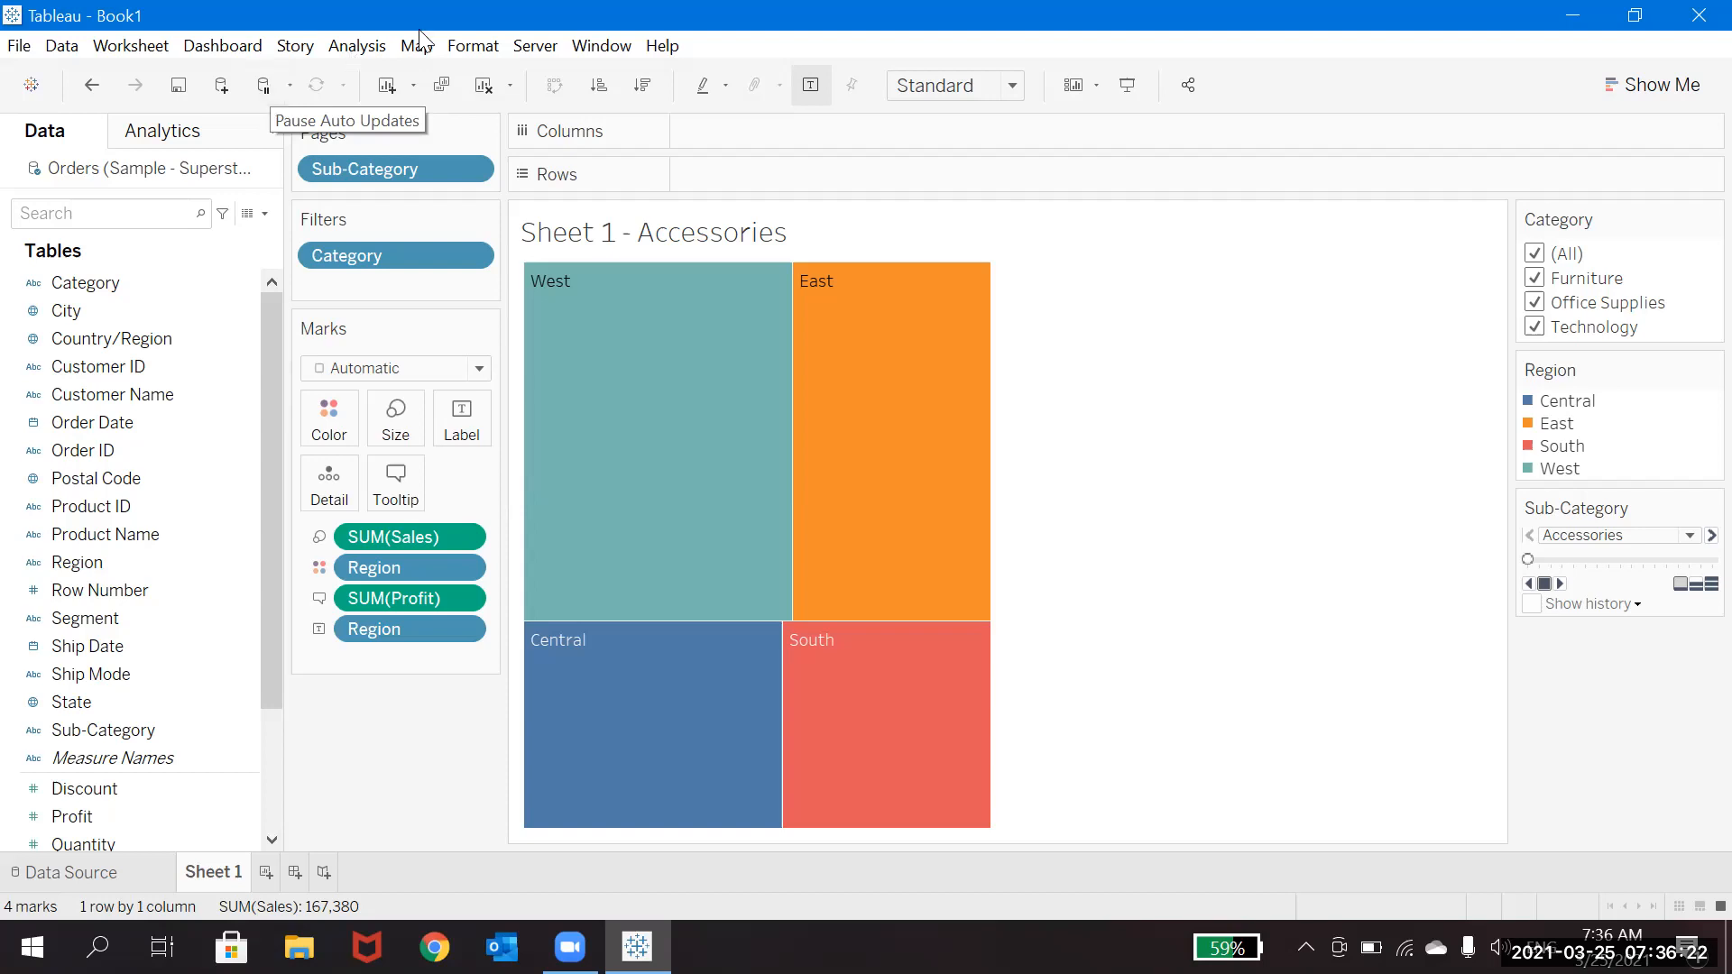
{"action": "left_click", "coordinate": [264, 91]}
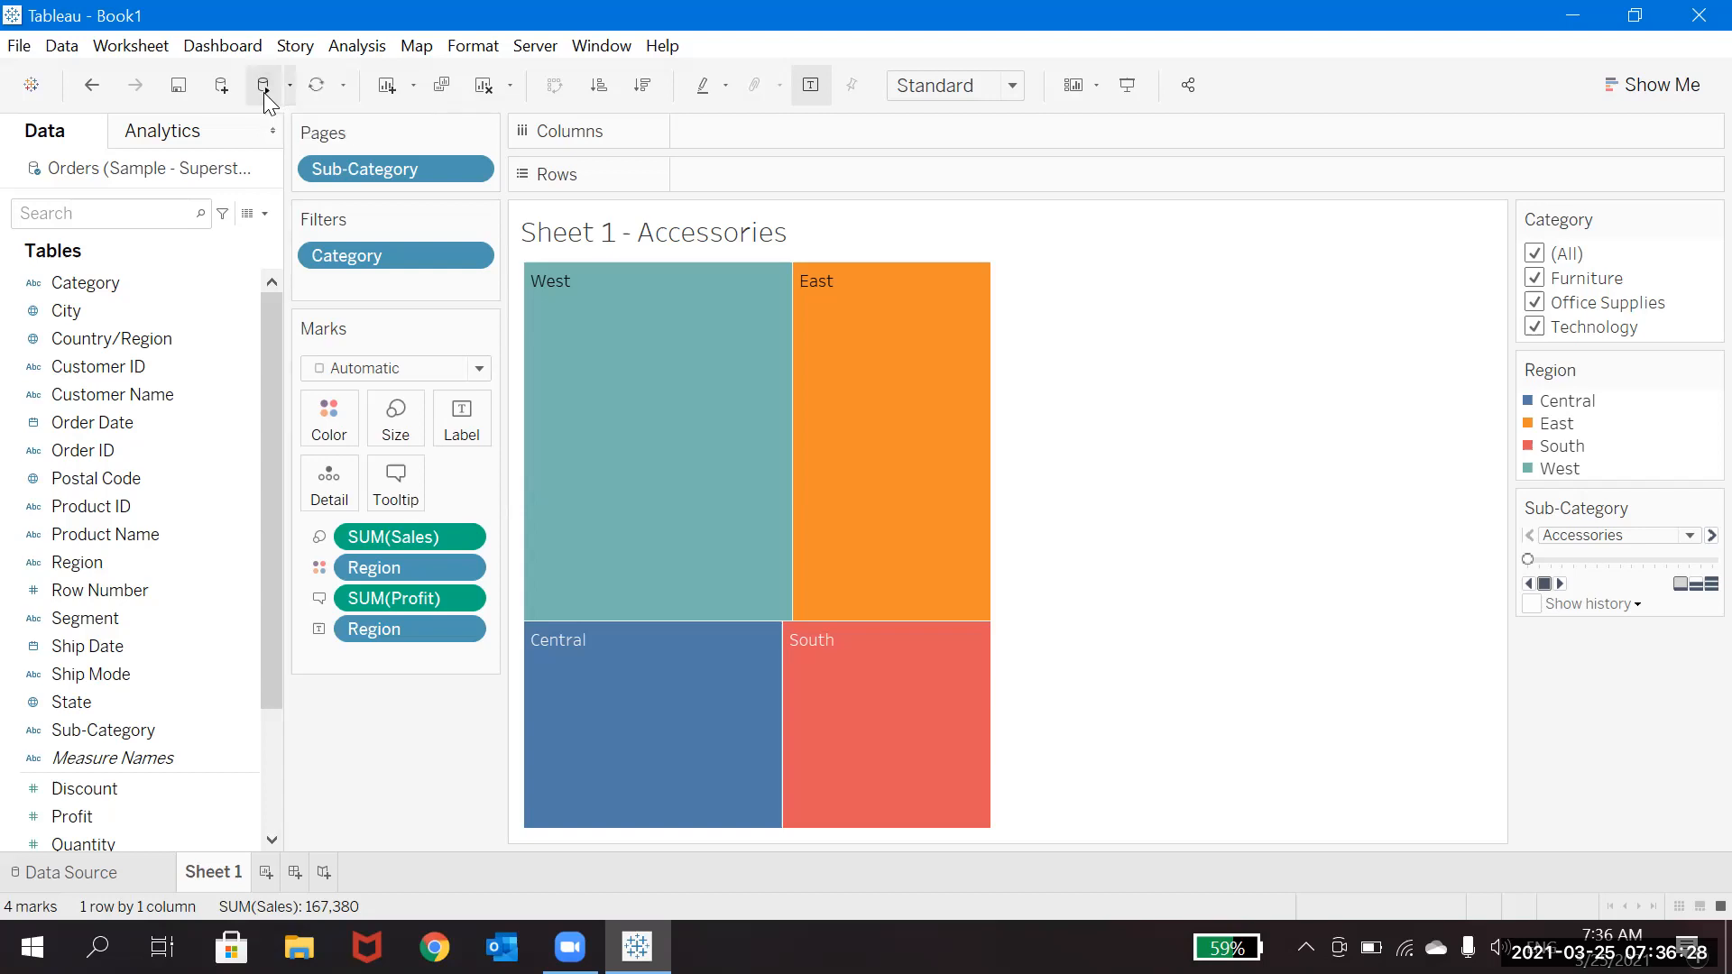
{"action": "left_click", "coordinate": [316, 85]}
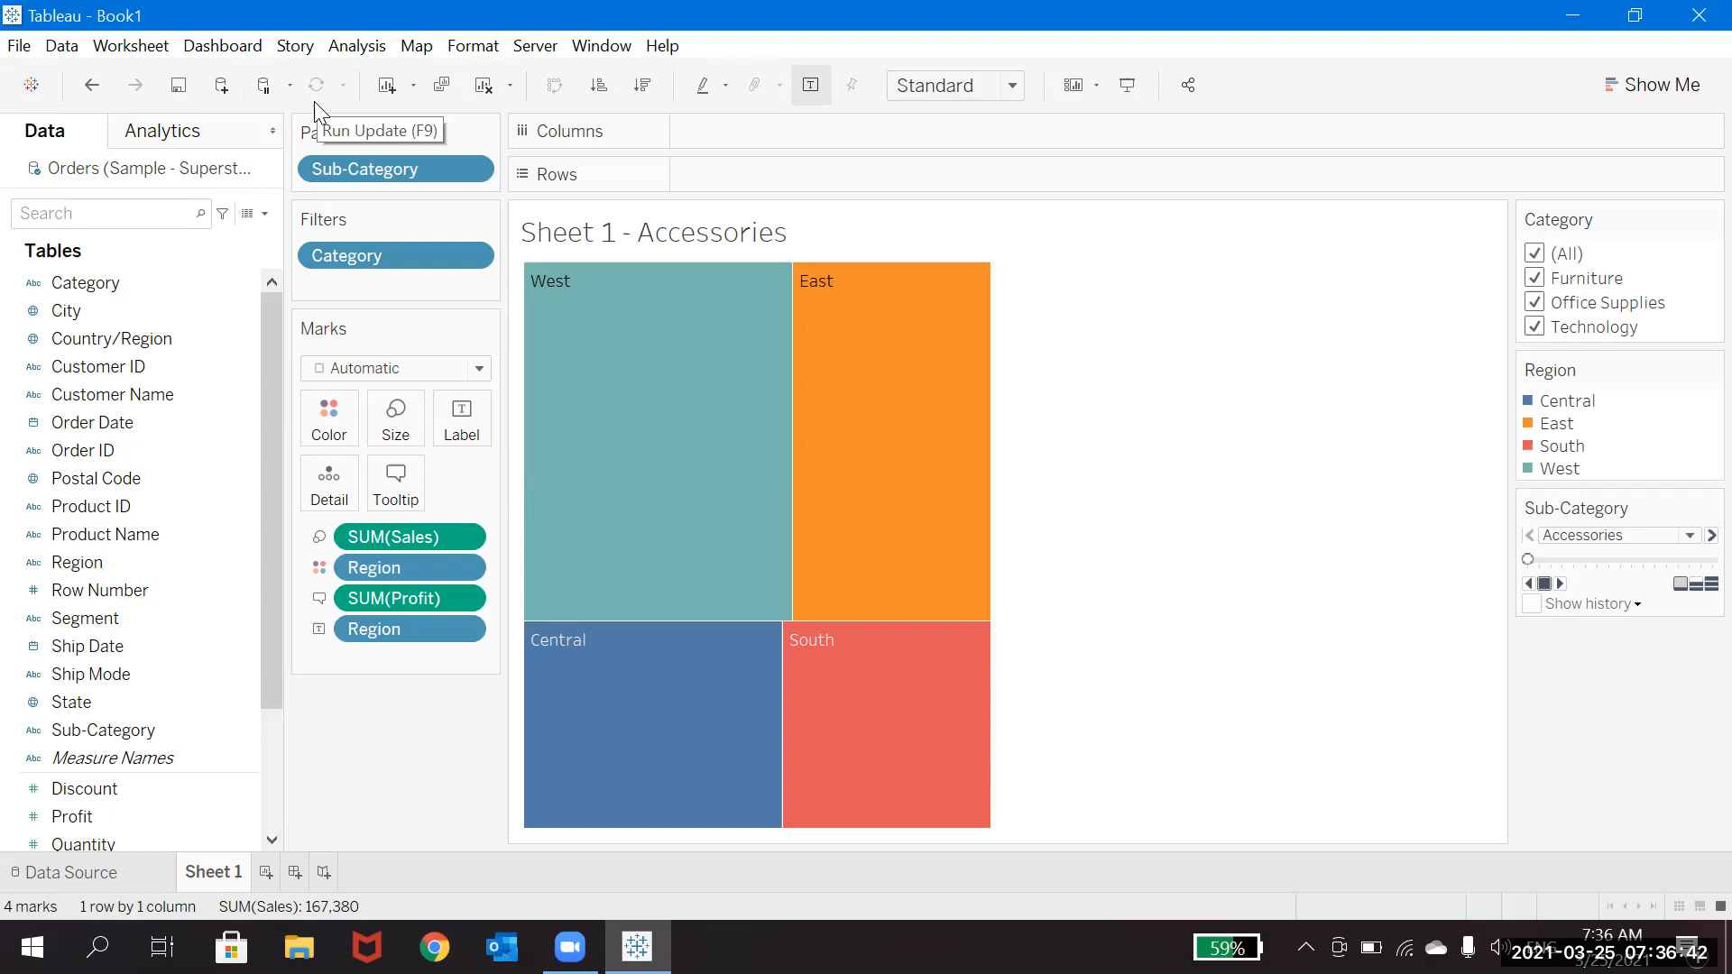
{"action": "left_click", "coordinate": [414, 88]}
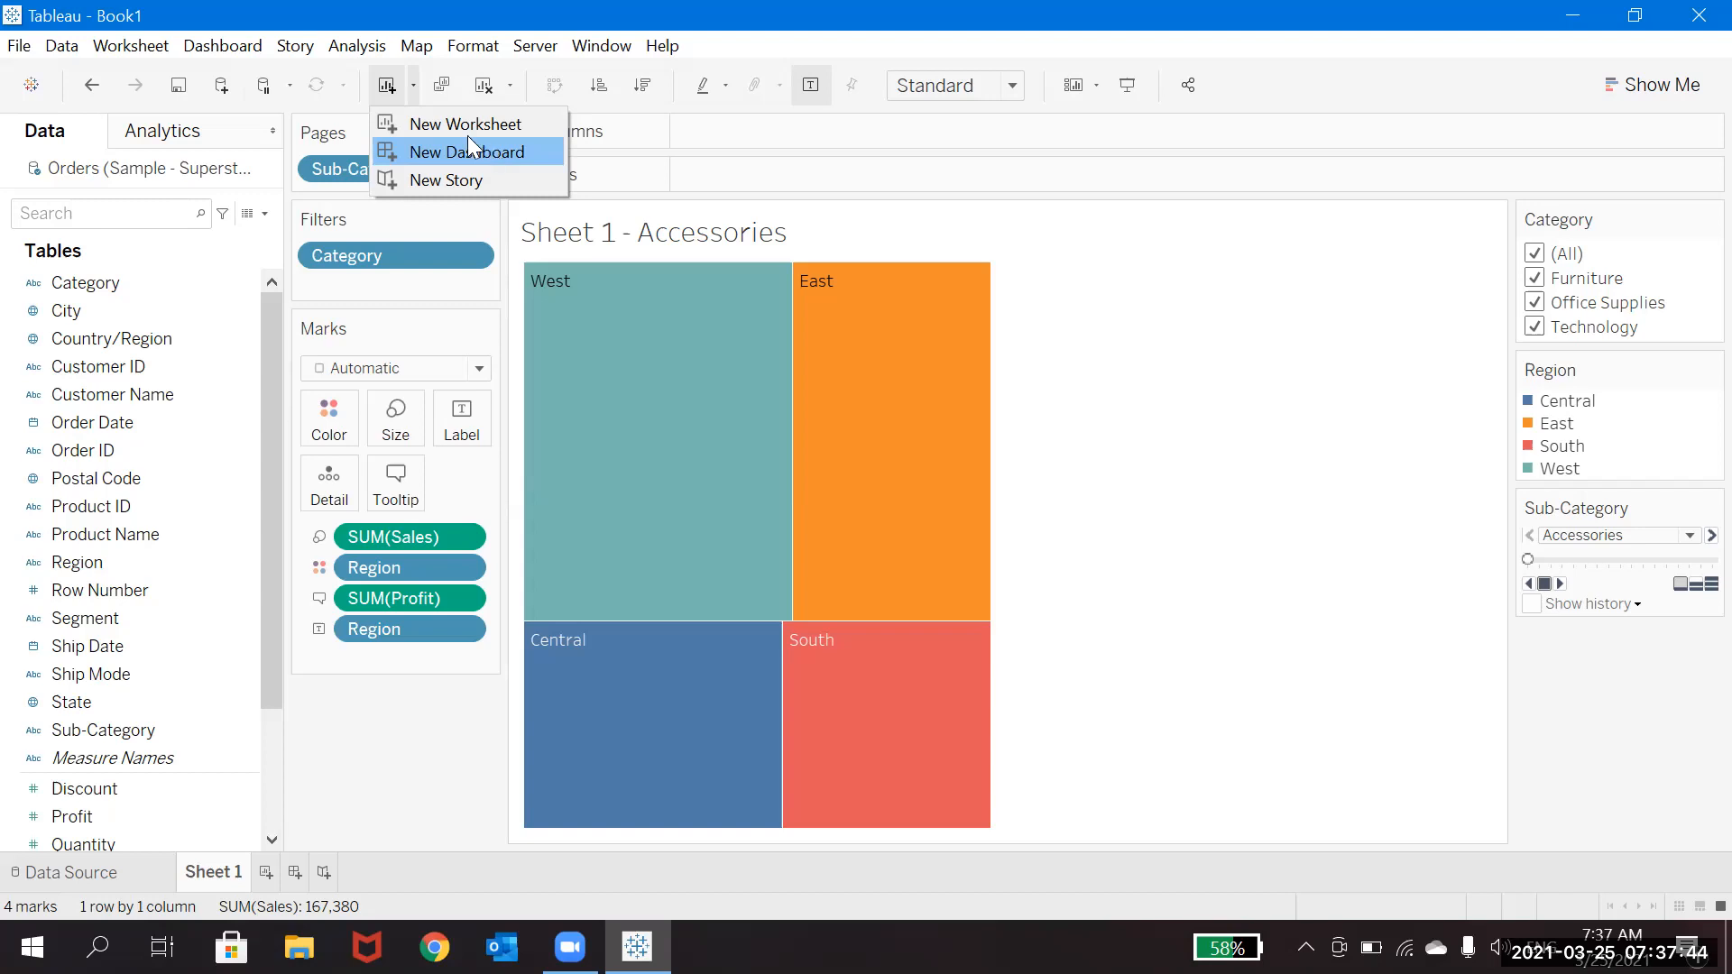
Duplicate the Sheet 1 treemap as a new worksheet.
{"action": "left_click", "coordinate": [441, 93]}
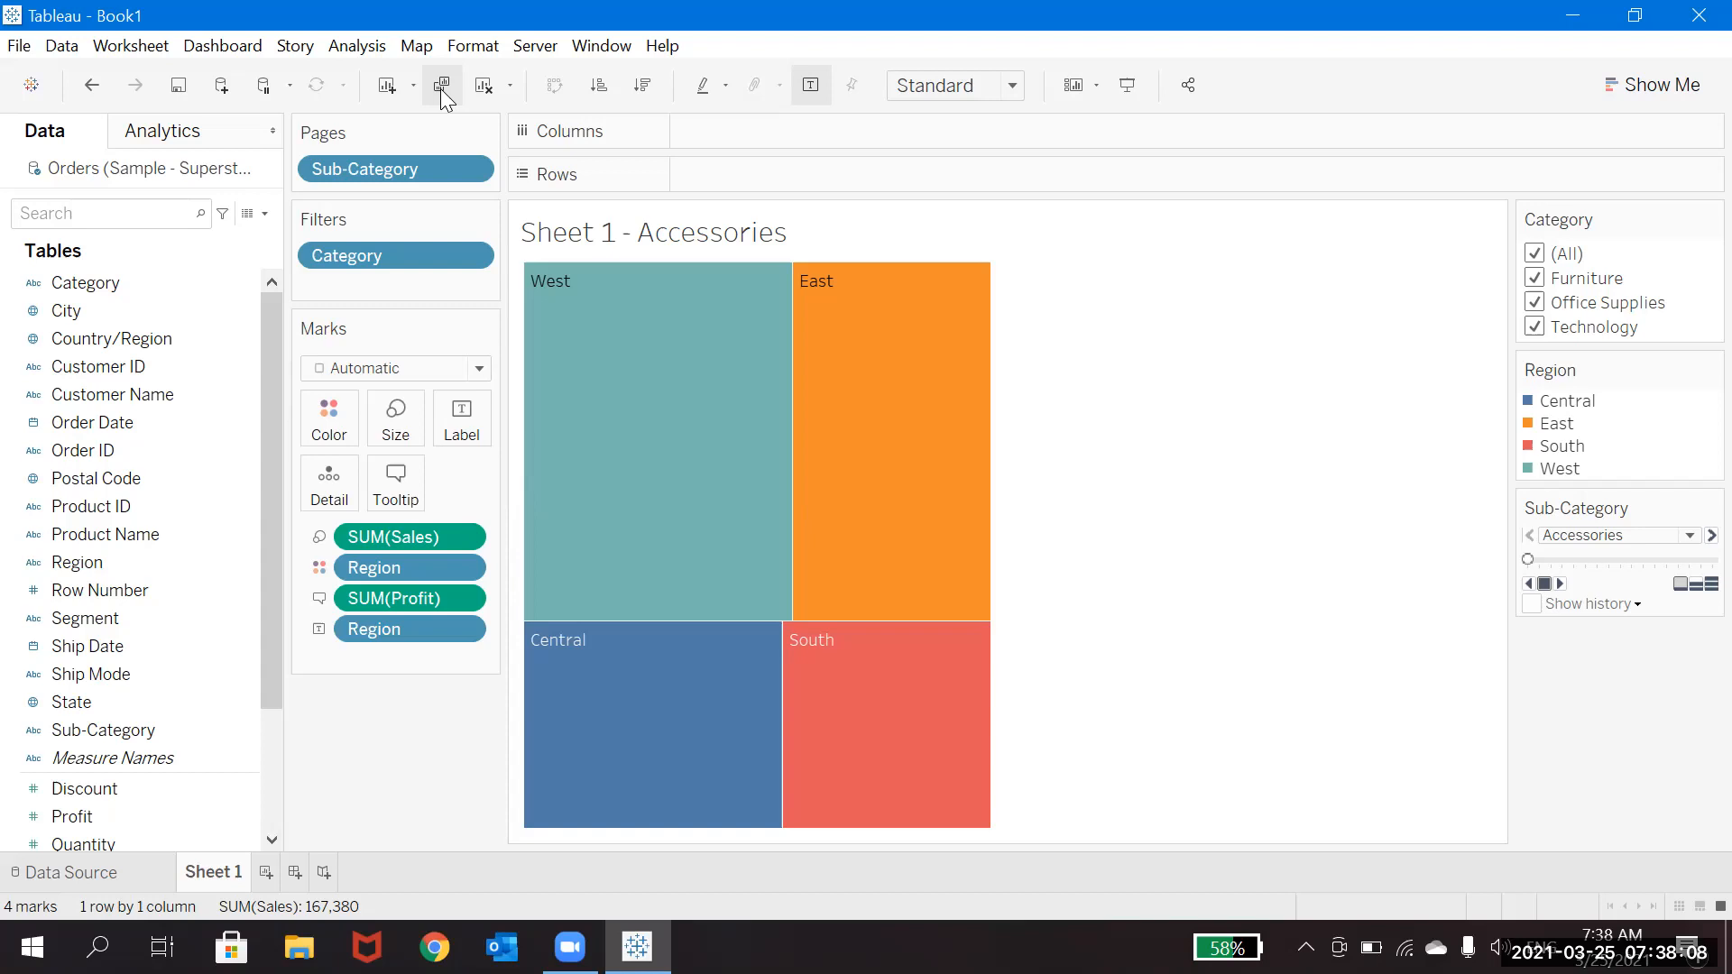
{"action": "left_click", "coordinate": [442, 84]}
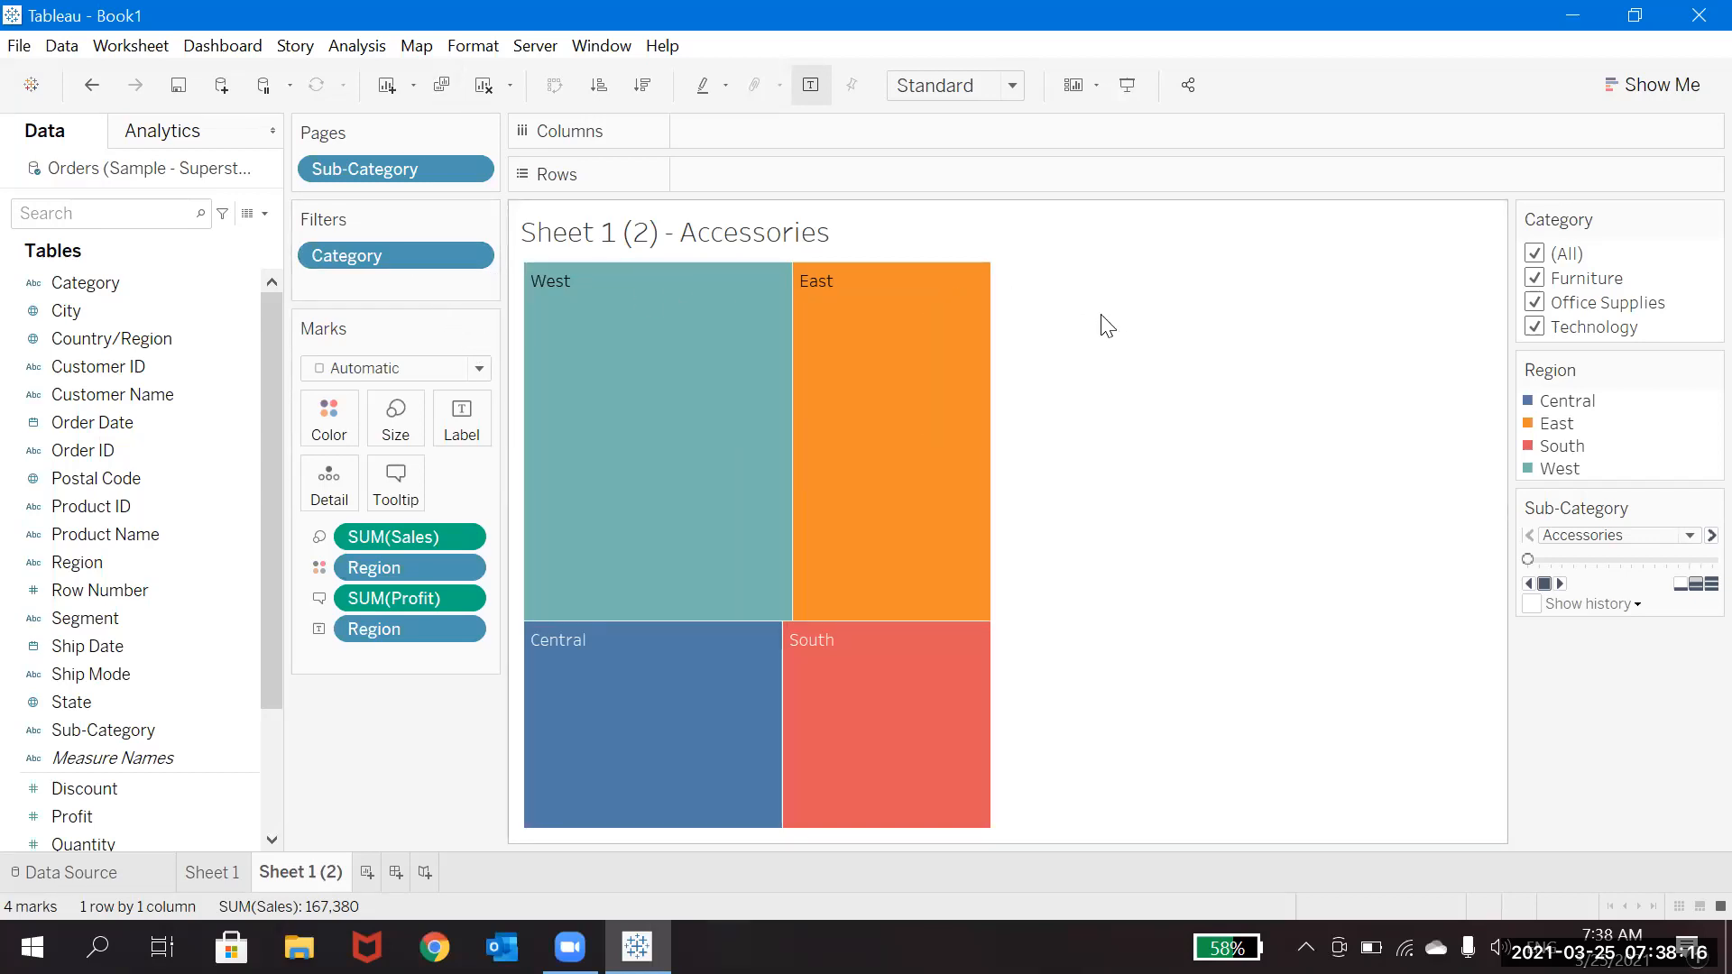
Look over the clearing options, clear the entire duplicated sheet, and undo the clearing.
{"action": "left_click", "coordinate": [510, 86]}
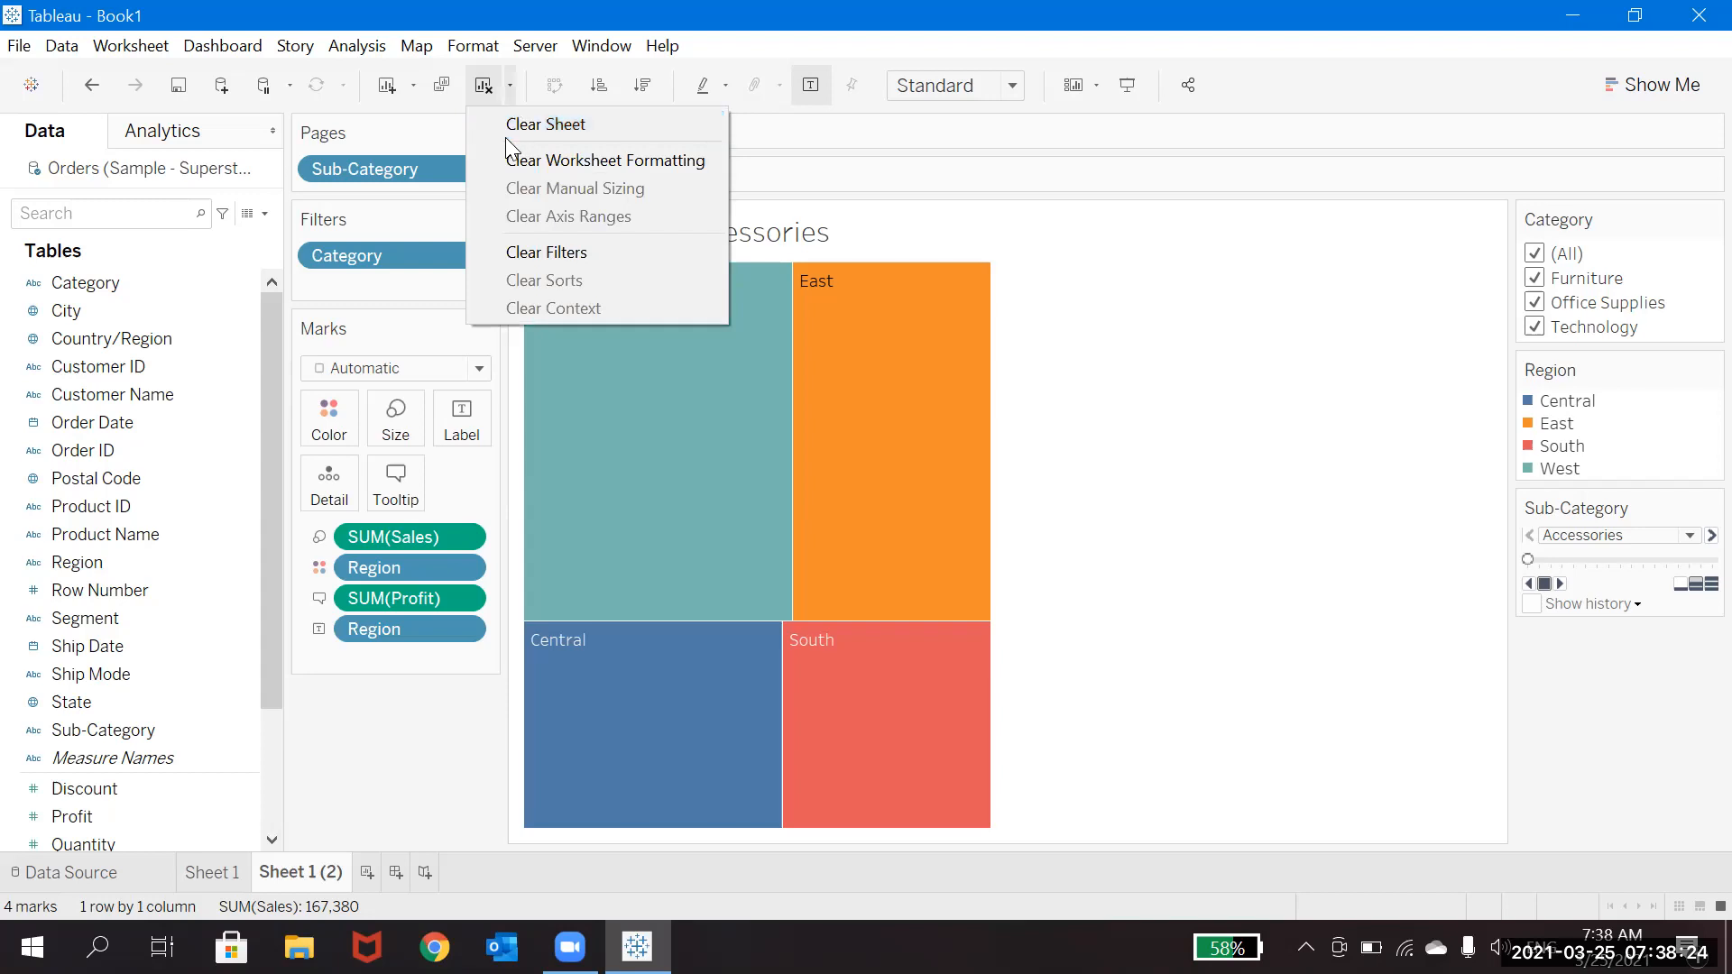
{"action": "left_click", "coordinate": [533, 160]}
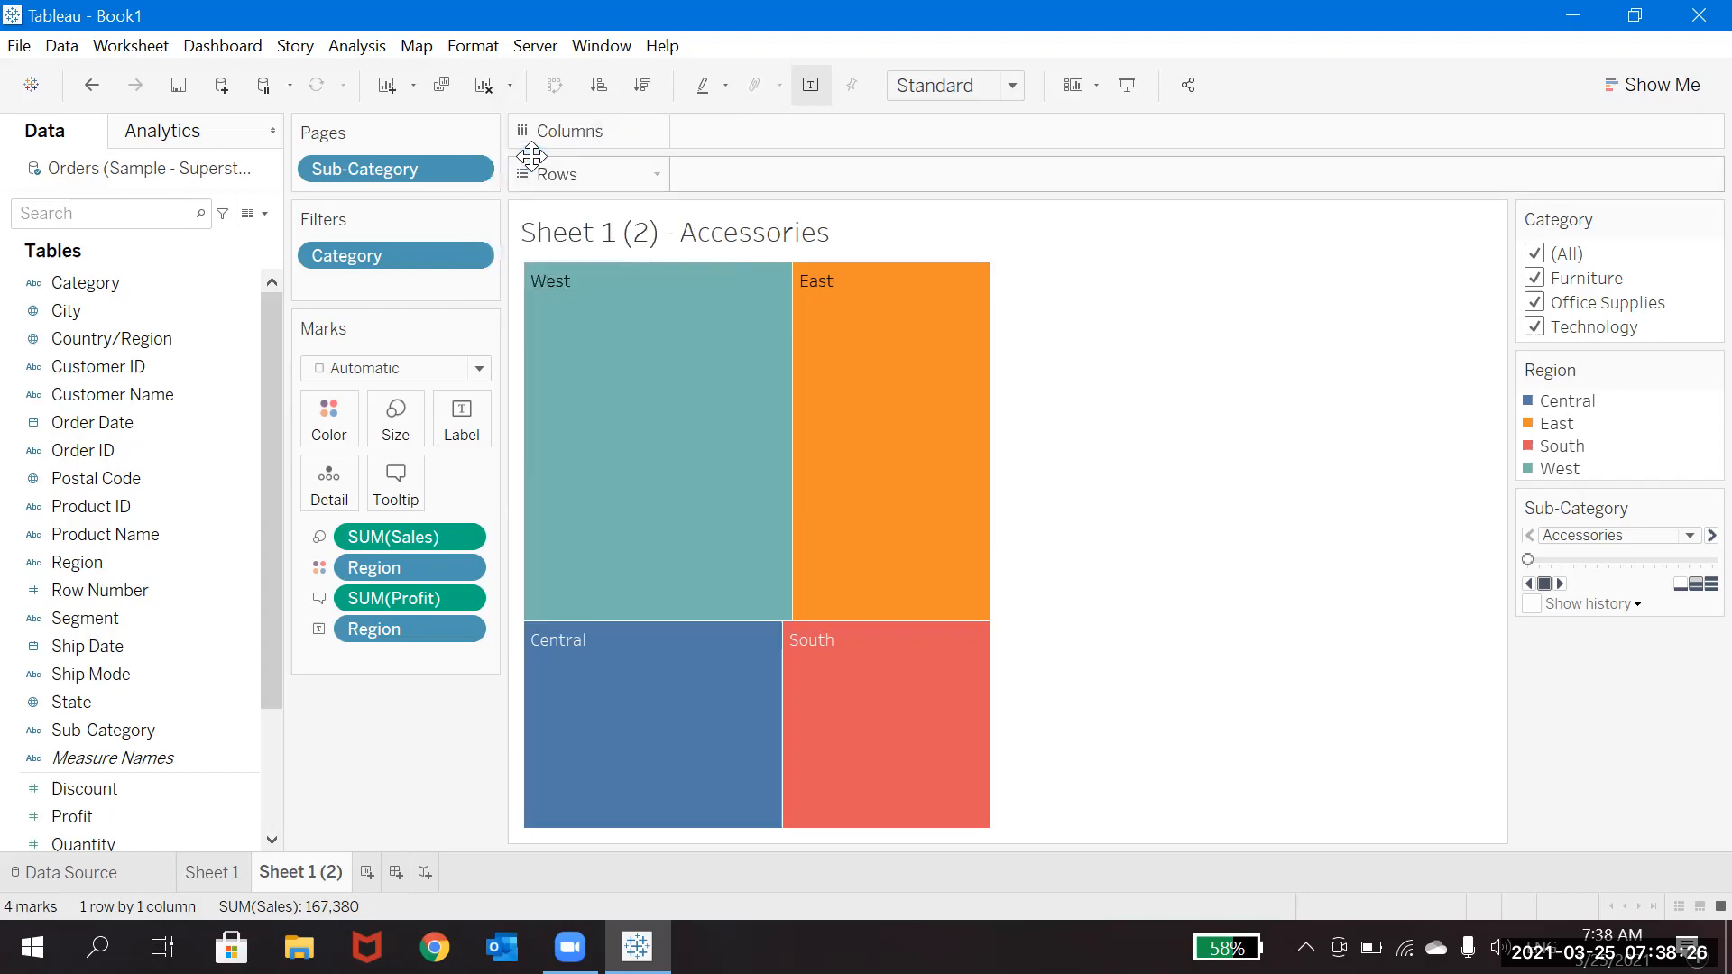
{"action": "left_click", "coordinate": [510, 85]}
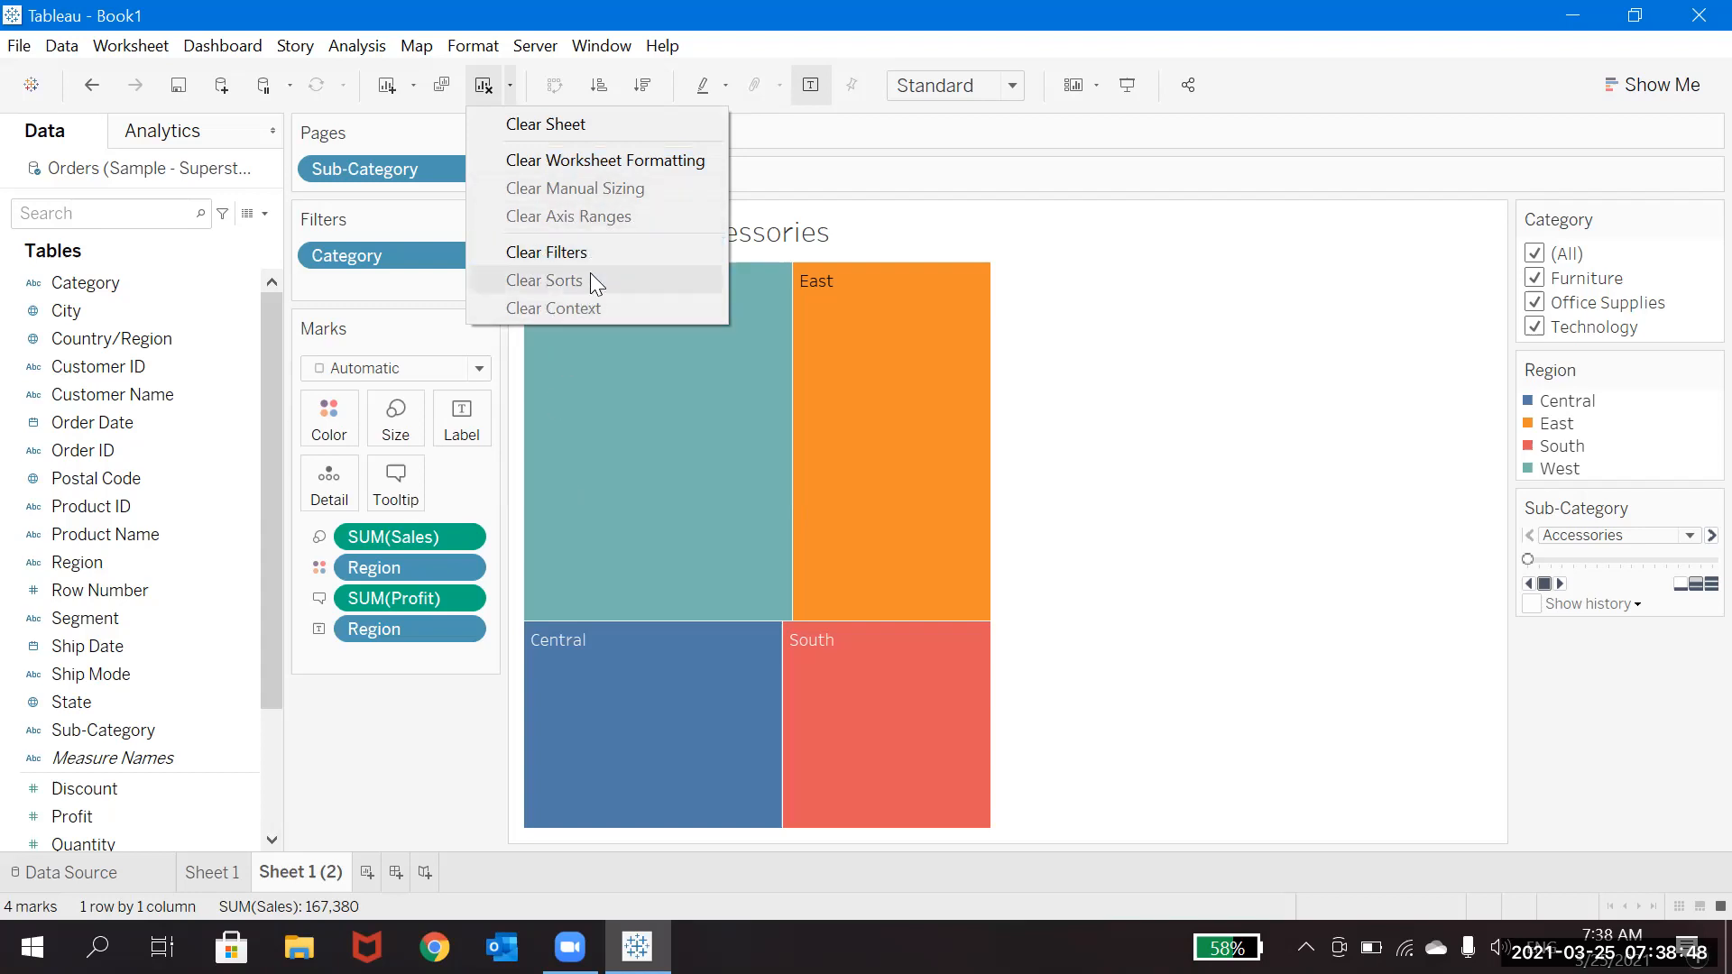
{"action": "left_click", "coordinate": [561, 128]}
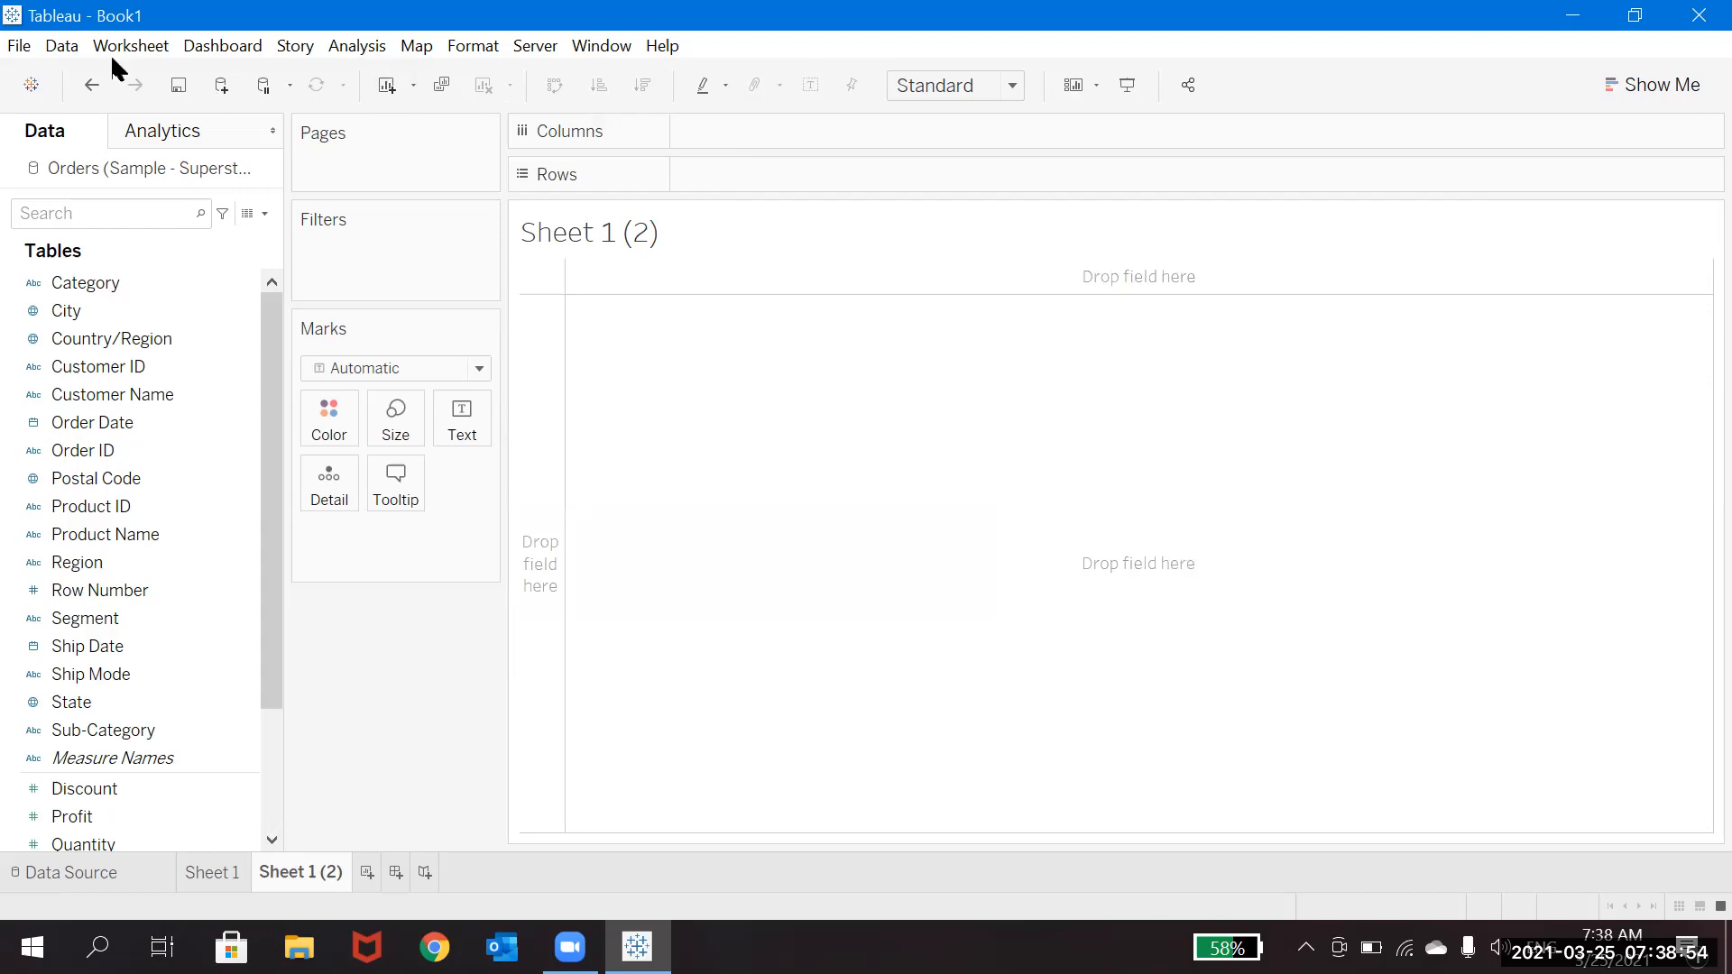
{"action": "left_click", "coordinate": [96, 90]}
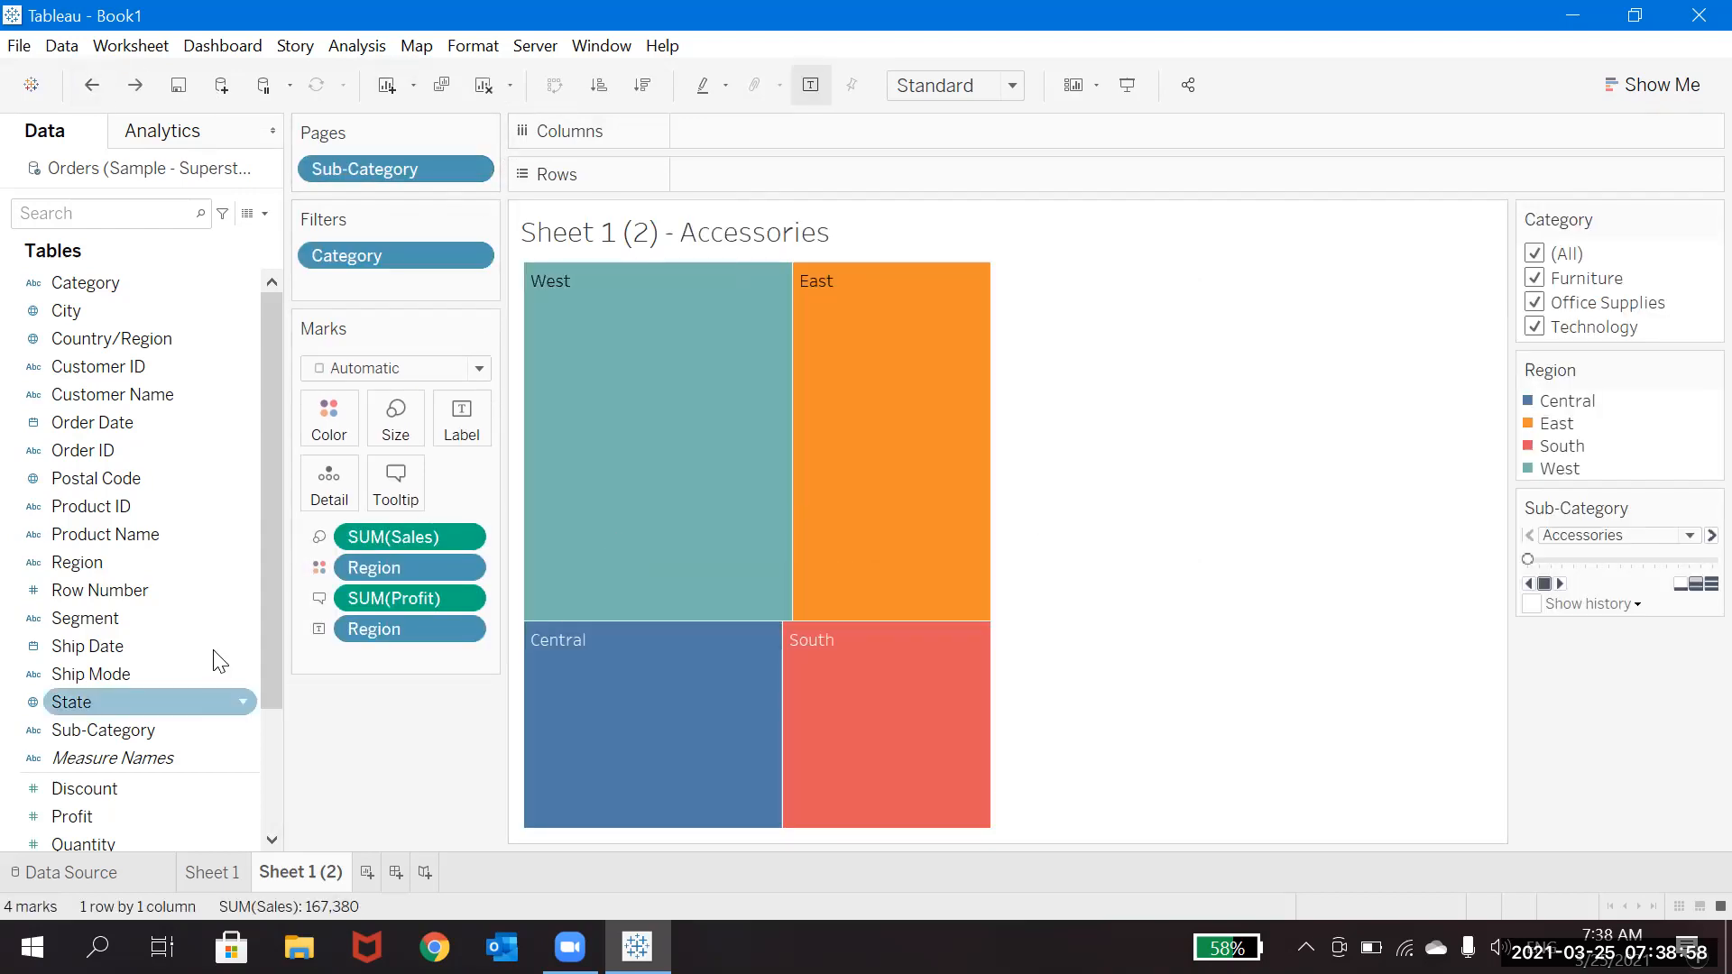
Add a new worksheet and build a bar chart with Category in columns and the sum of Profit in rows.
{"action": "left_click", "coordinate": [365, 873]}
{"action": "left_click_drag", "start_coordinate": [95, 284], "coordinate": [745, 140]}
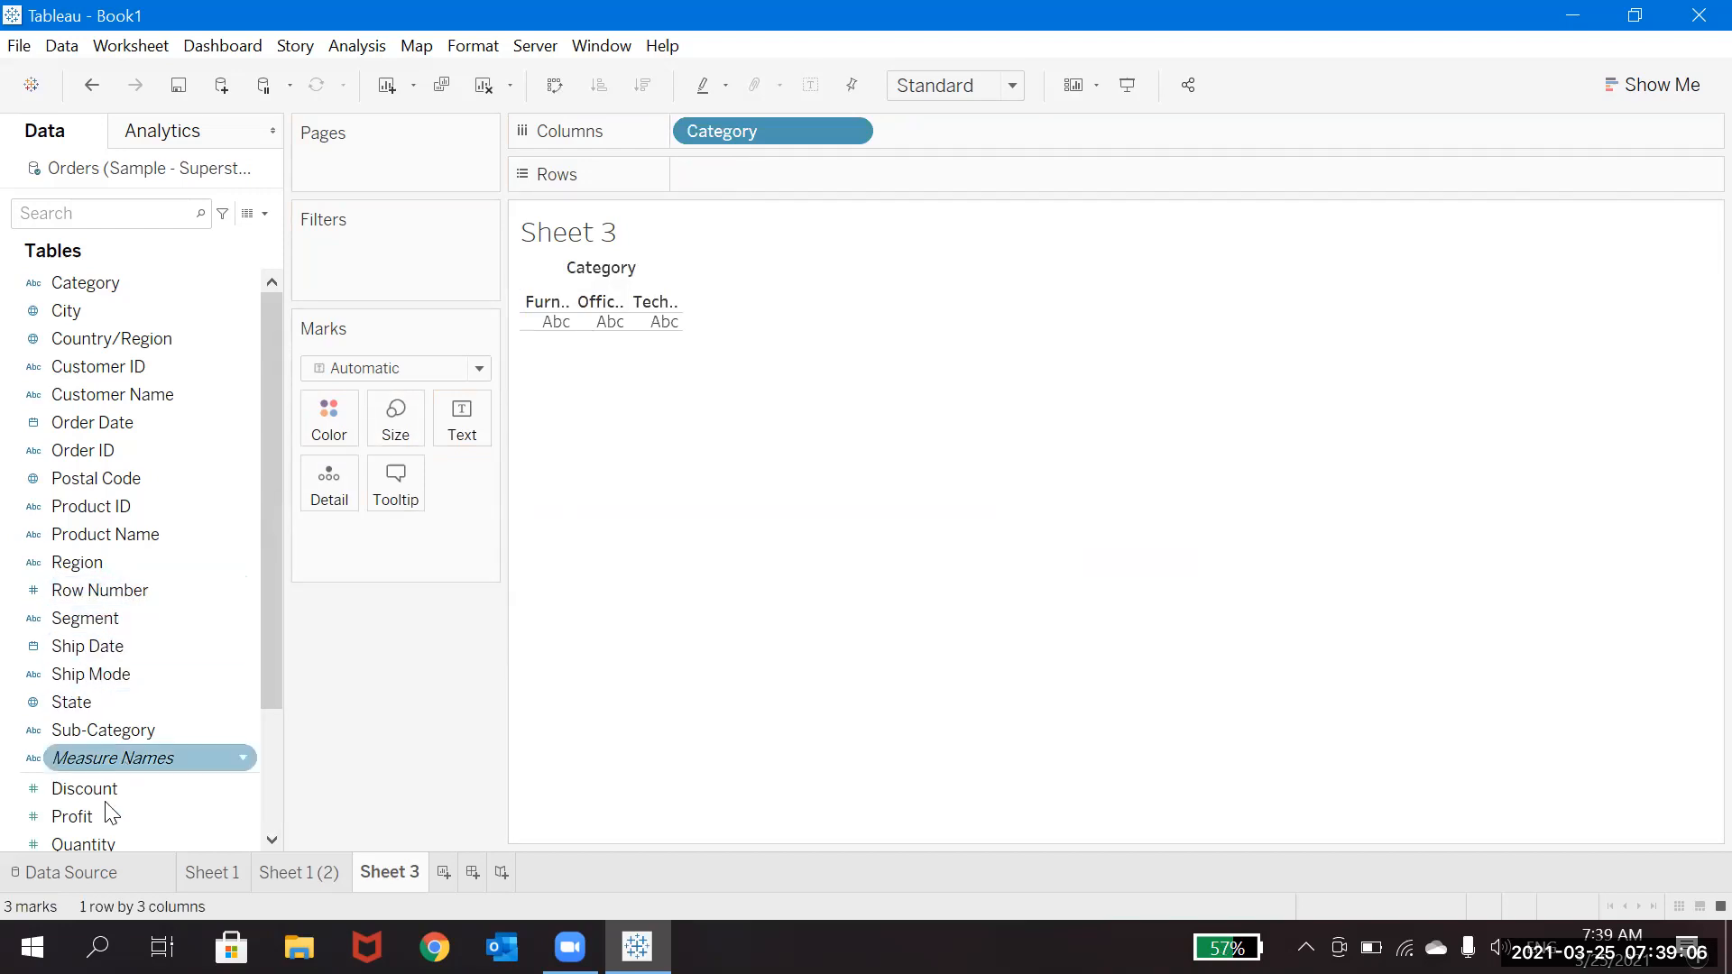
{"action": "left_click_drag", "start_coordinate": [100, 806], "coordinate": [805, 180]}
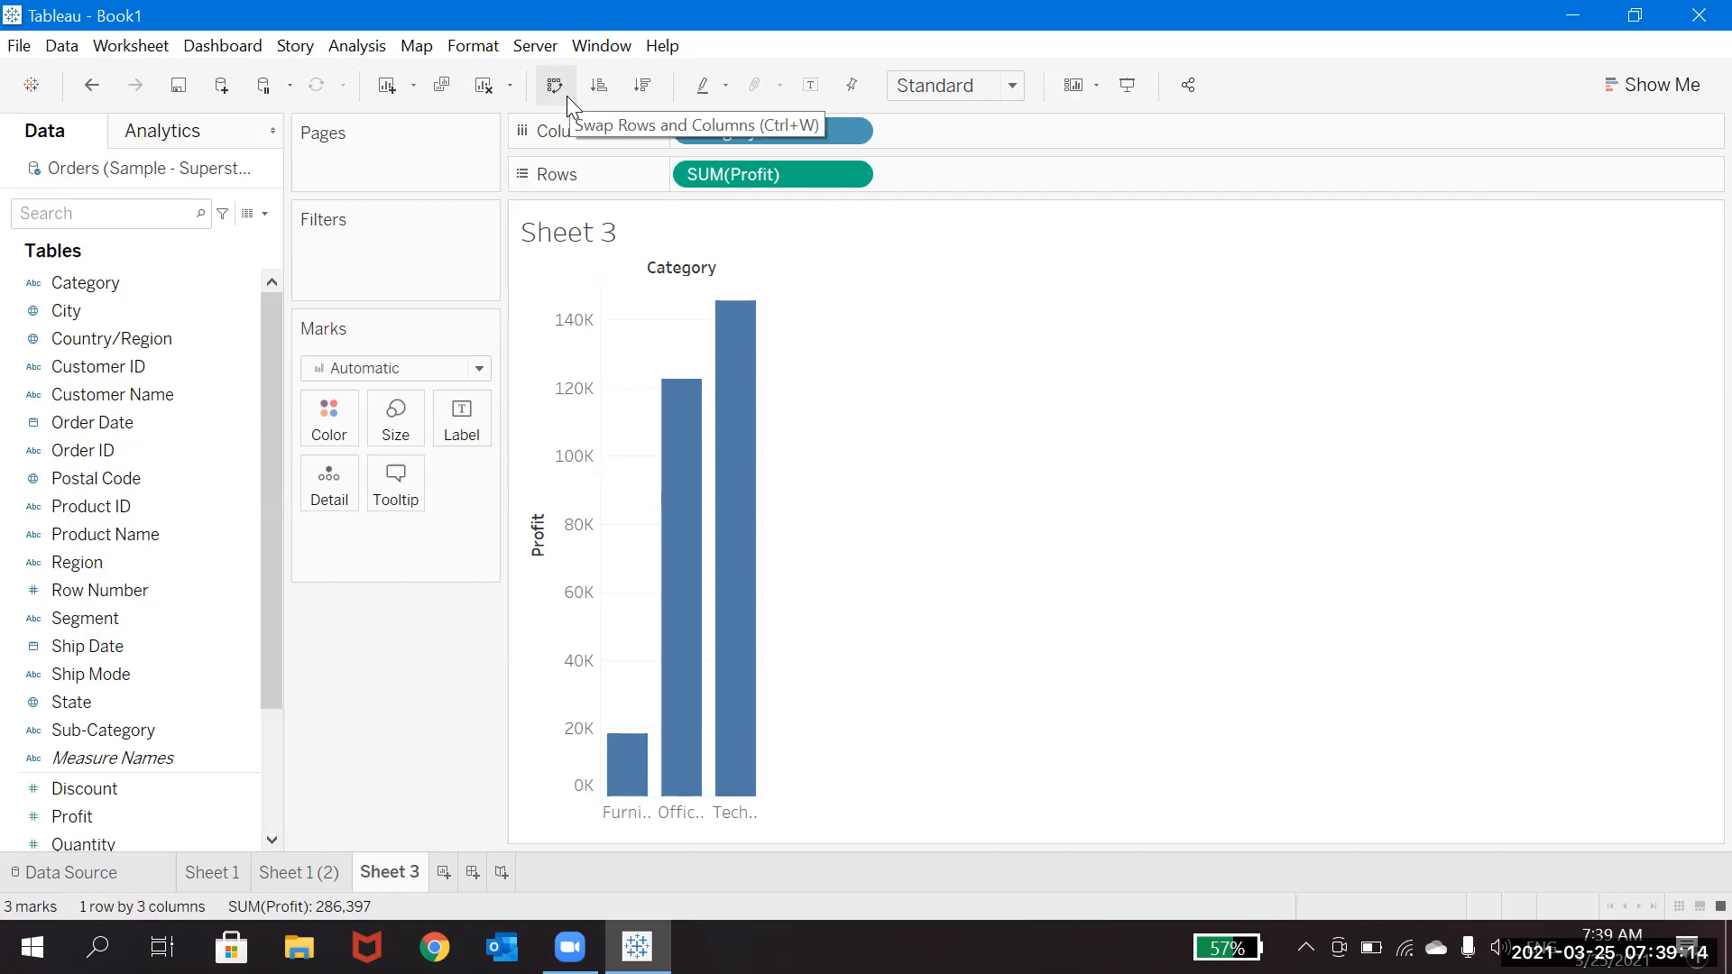
Exchange Category and Profit between rows and columns with the swap command and by moving the fields manually, ending with Category in columns.
{"action": "left_click", "coordinate": [566, 96]}
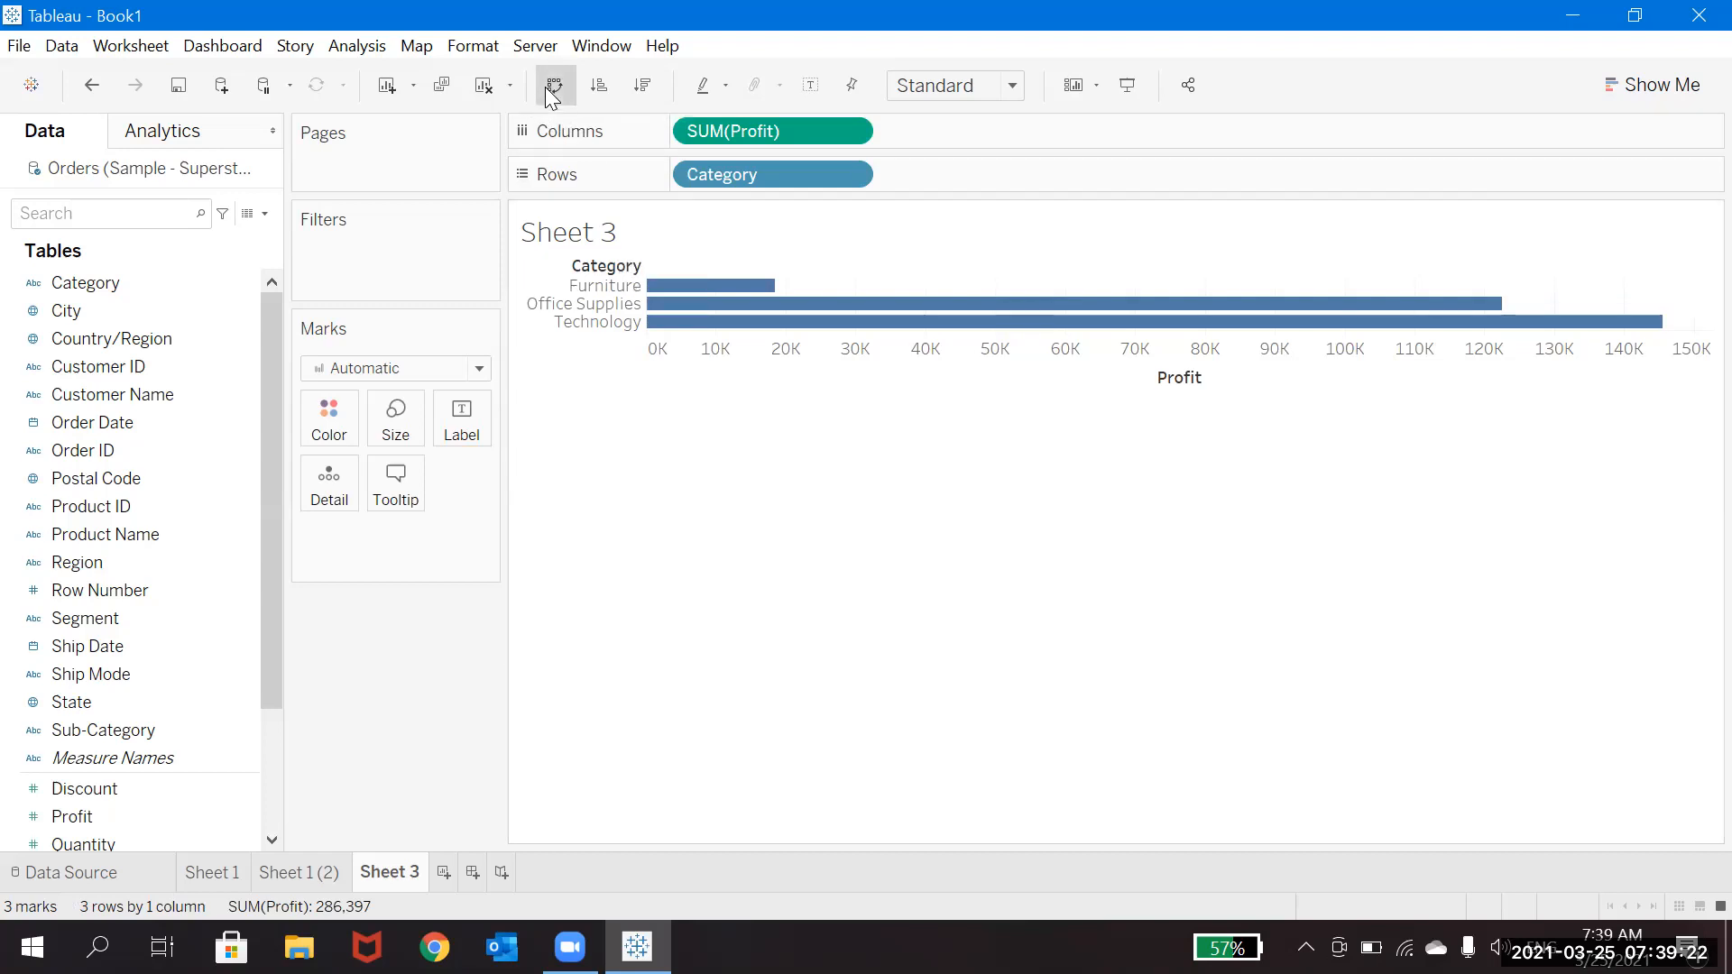
{"action": "left_click", "coordinate": [545, 87]}
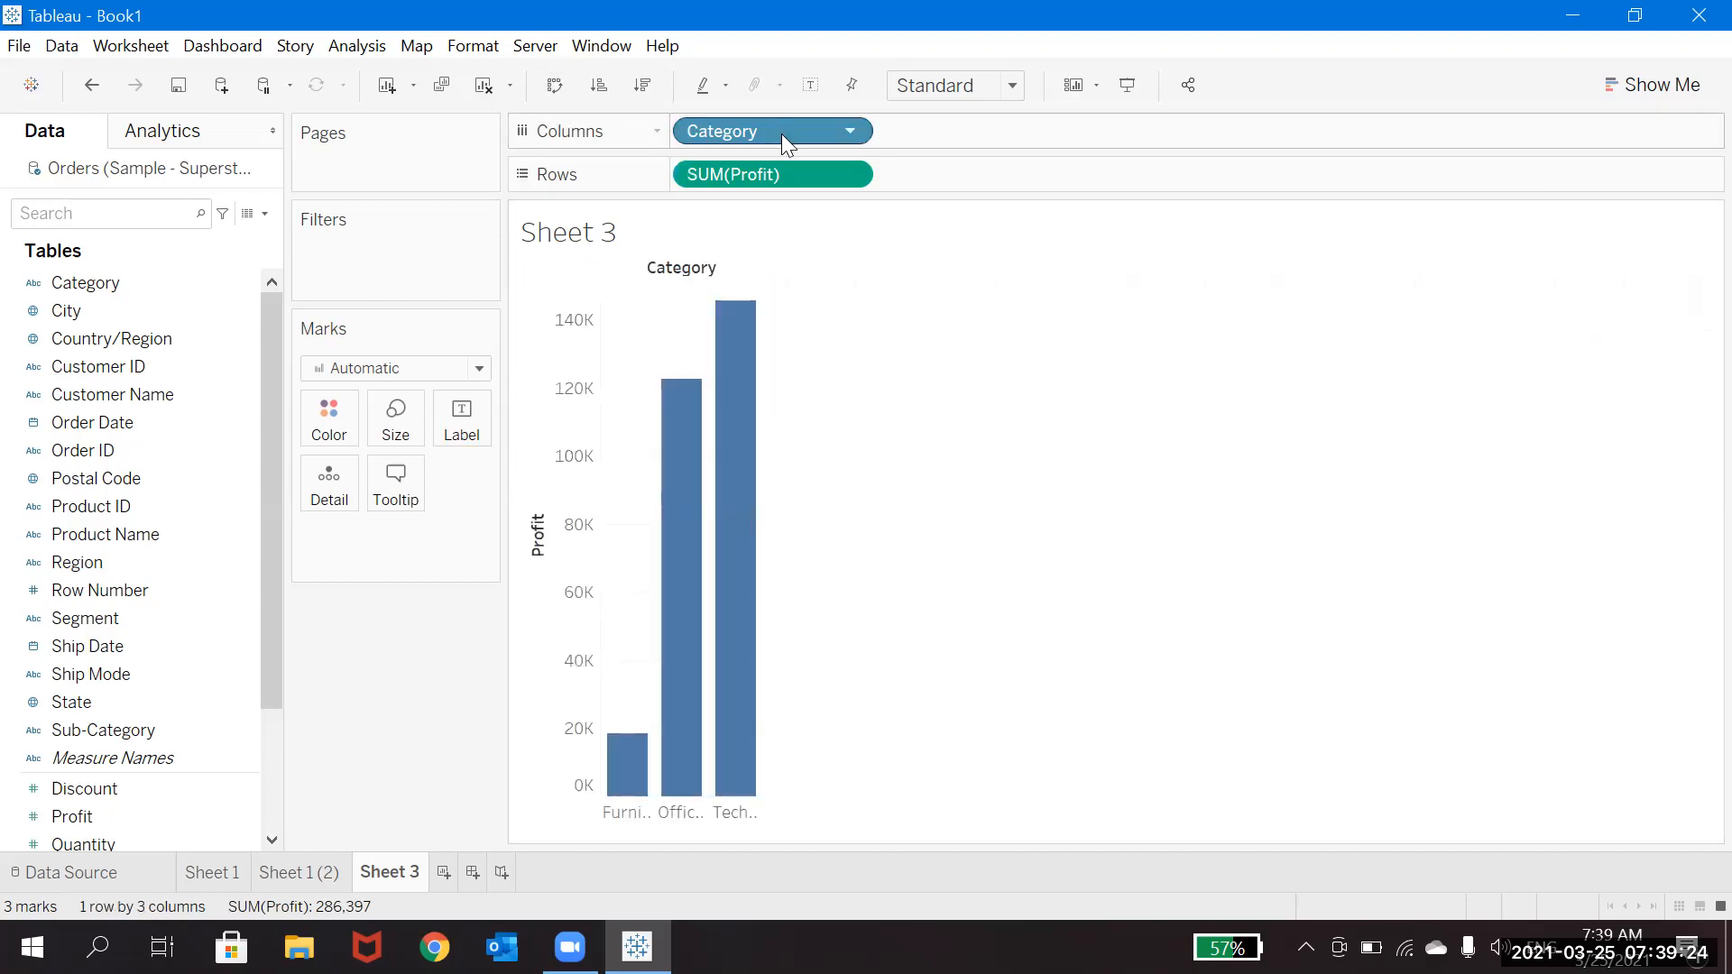
{"action": "left_click_drag", "start_coordinate": [781, 170], "coordinate": [992, 132]}
{"action": "left_click_drag", "start_coordinate": [772, 132], "coordinate": [763, 180]}
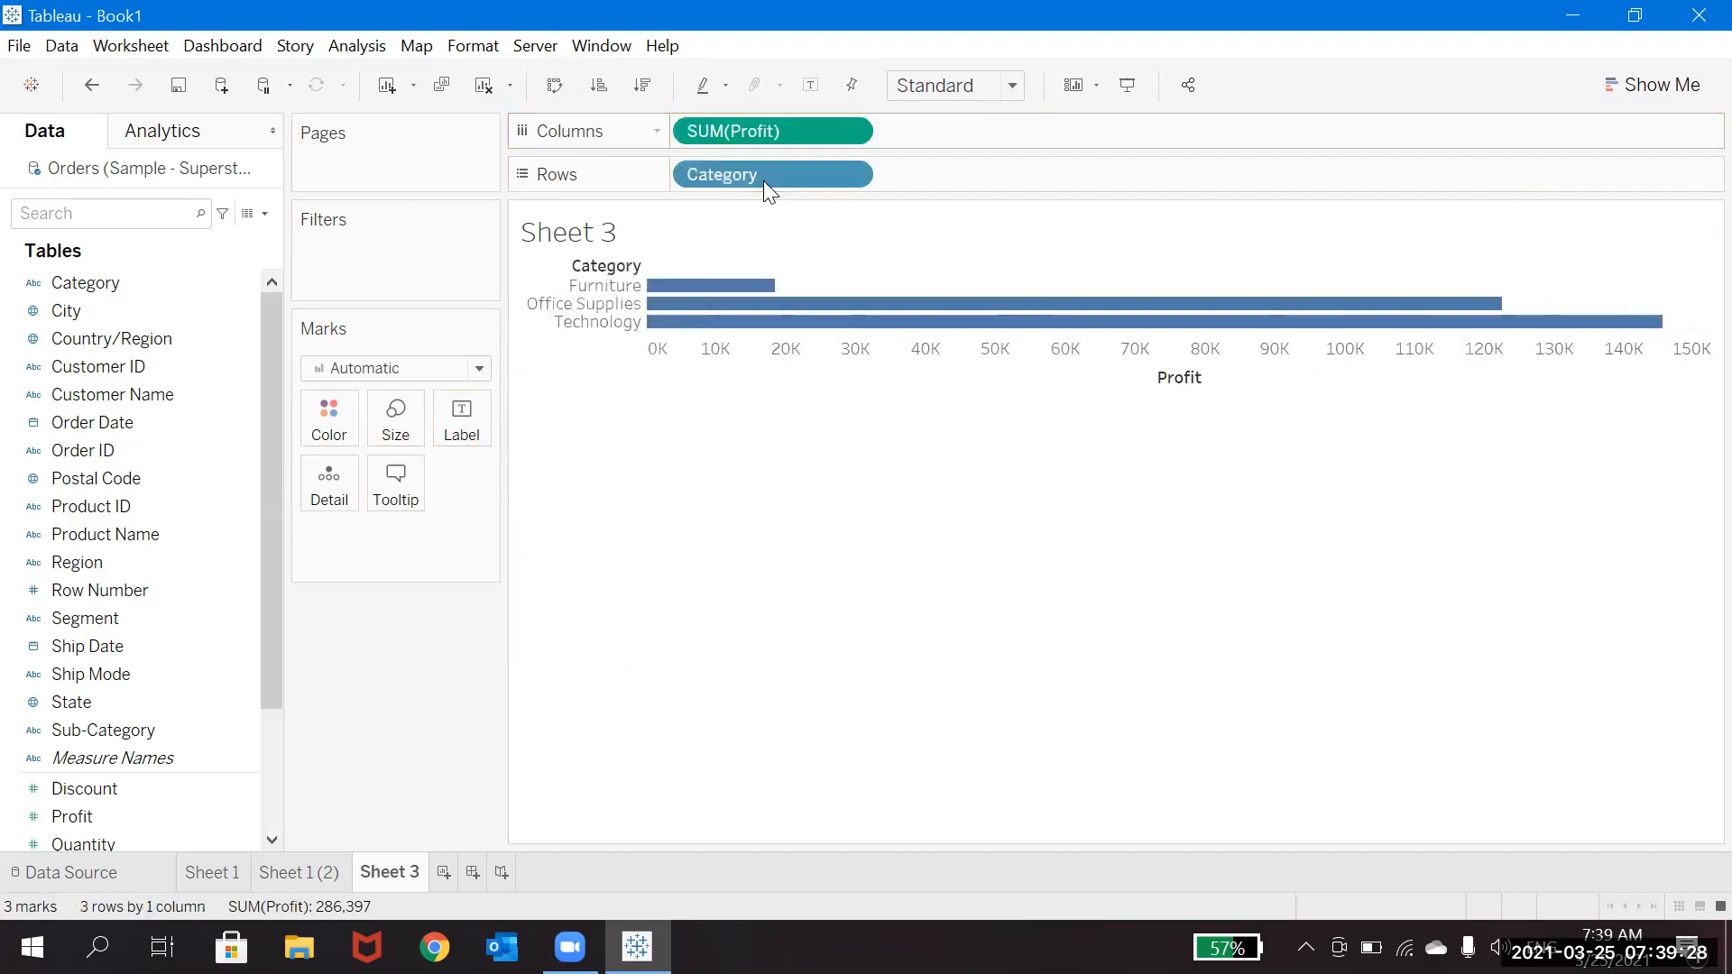
{"action": "left_click", "coordinate": [556, 86]}
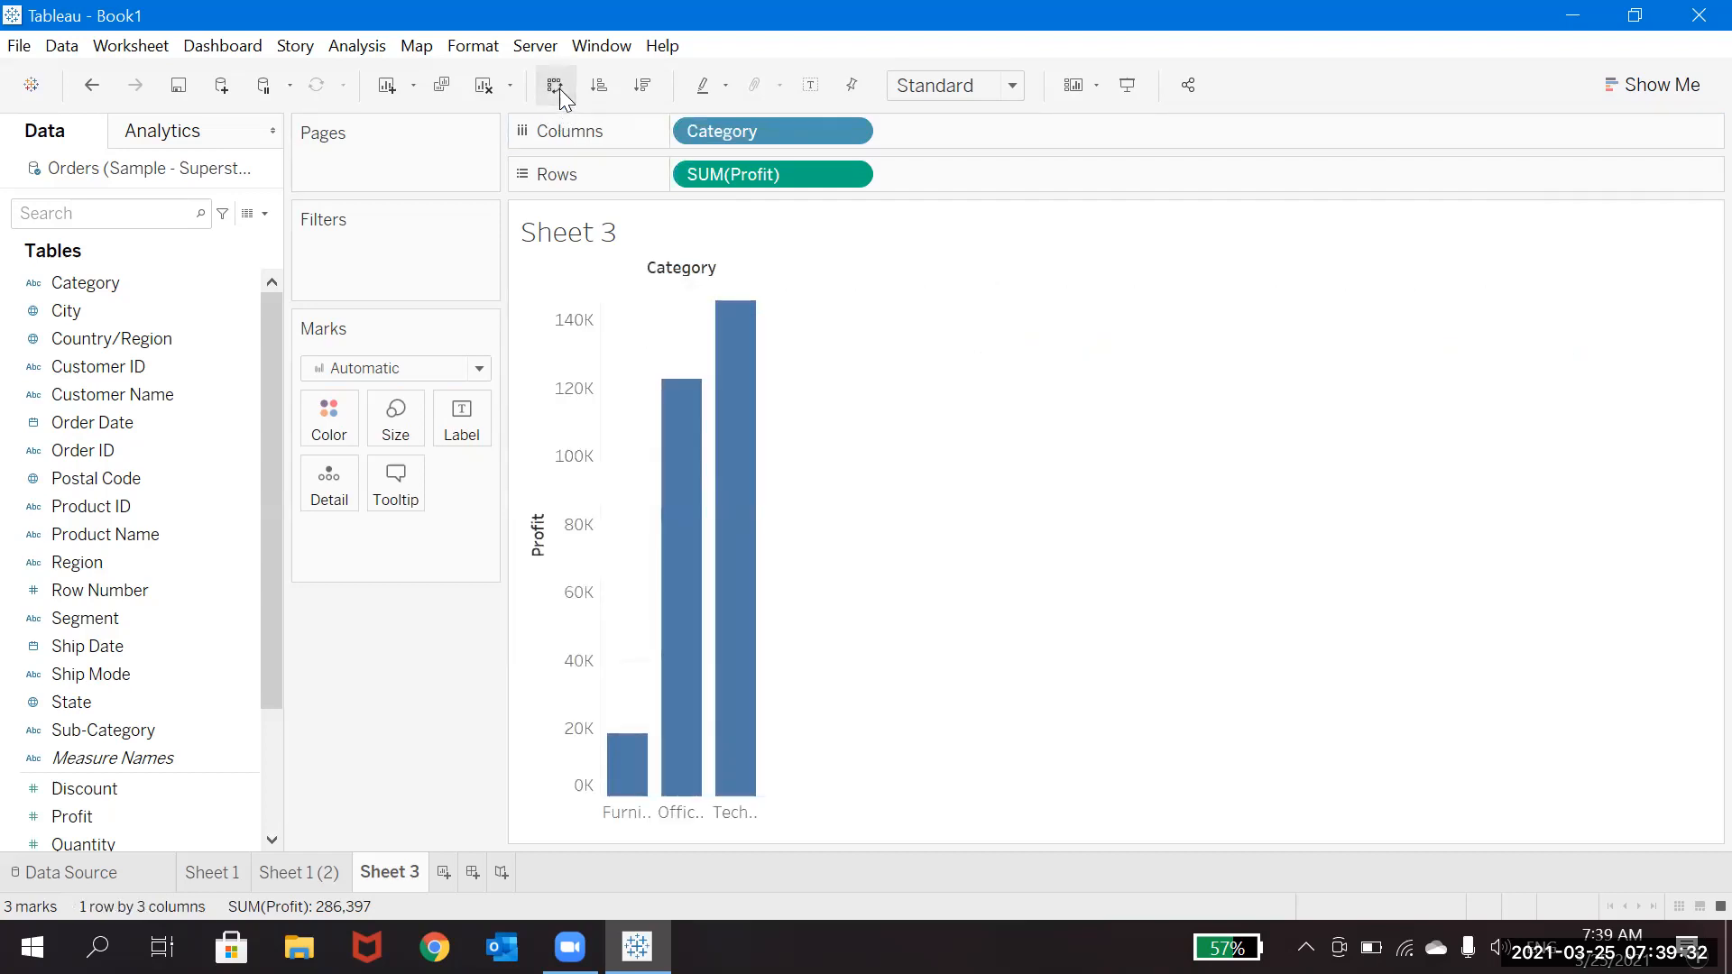